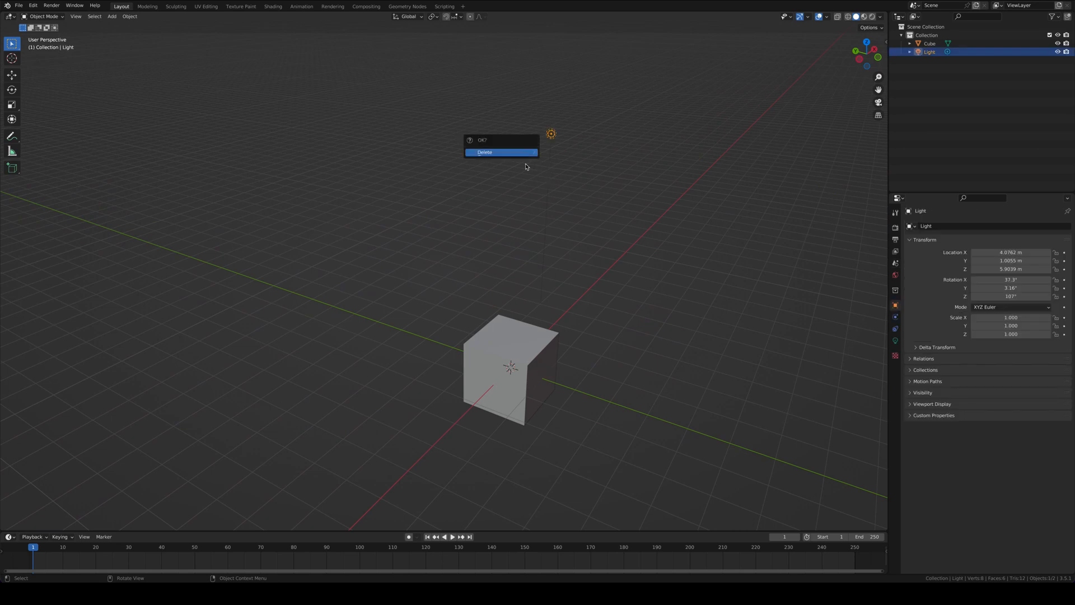
Delete the light and scale the cube along Y to about 0.18
{"action": "left_click", "coordinate": [524, 153]}
{"action": "left_click", "coordinate": [488, 380]}
{"action": "middle_click_drag", "start_coordinate": [471, 418], "coordinate": [504, 383]}
{"action": "left_click", "coordinate": [867, 54]}
{"action": "scroll", "coordinate": [584, 251], "scroll_direction": "up", "scroll_amount": 5}
{"action": "key", "text": "KP_Decimal"}
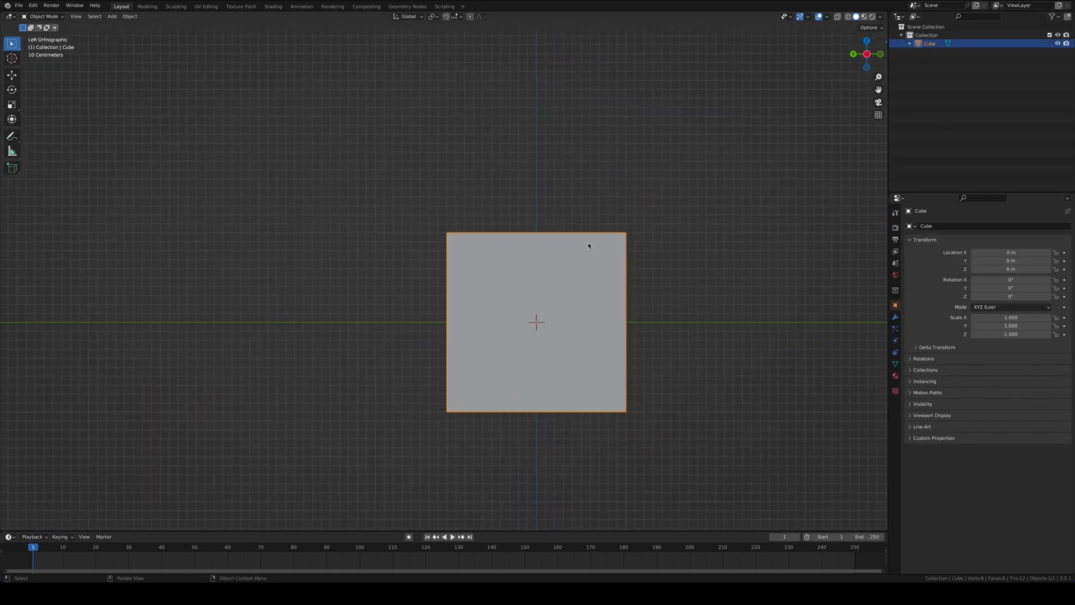
{"action": "key", "text": "s"}
{"action": "key", "text": "y"}
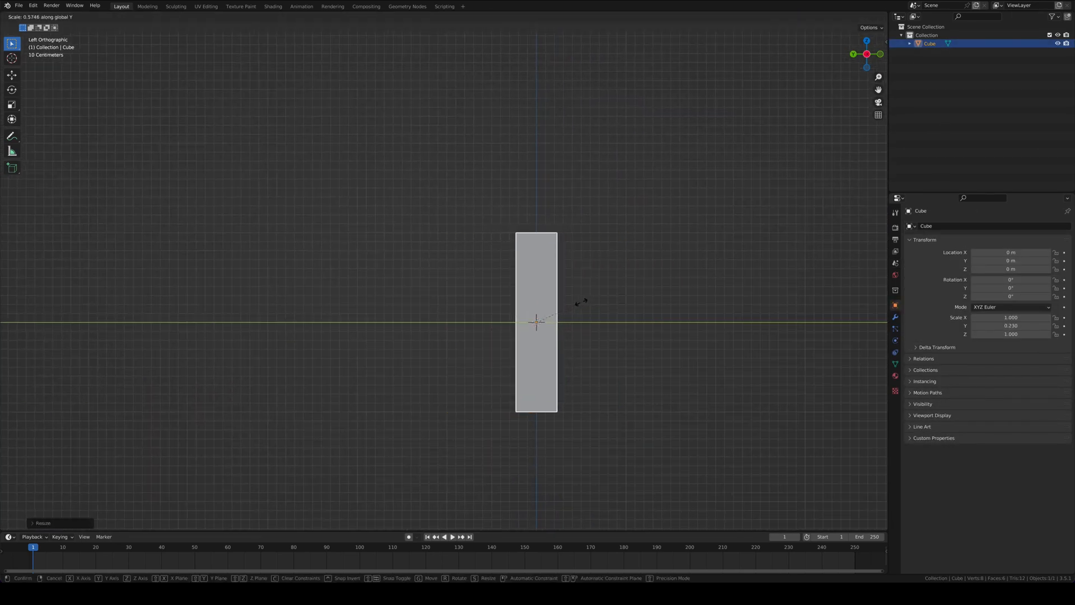
{"action": "left_click", "coordinate": [570, 303]}
Scale the cube along X to about 0.165 to form a narrow upright column
{"action": "middle_click_drag", "start_coordinate": [578, 304], "coordinate": [486, 318]}
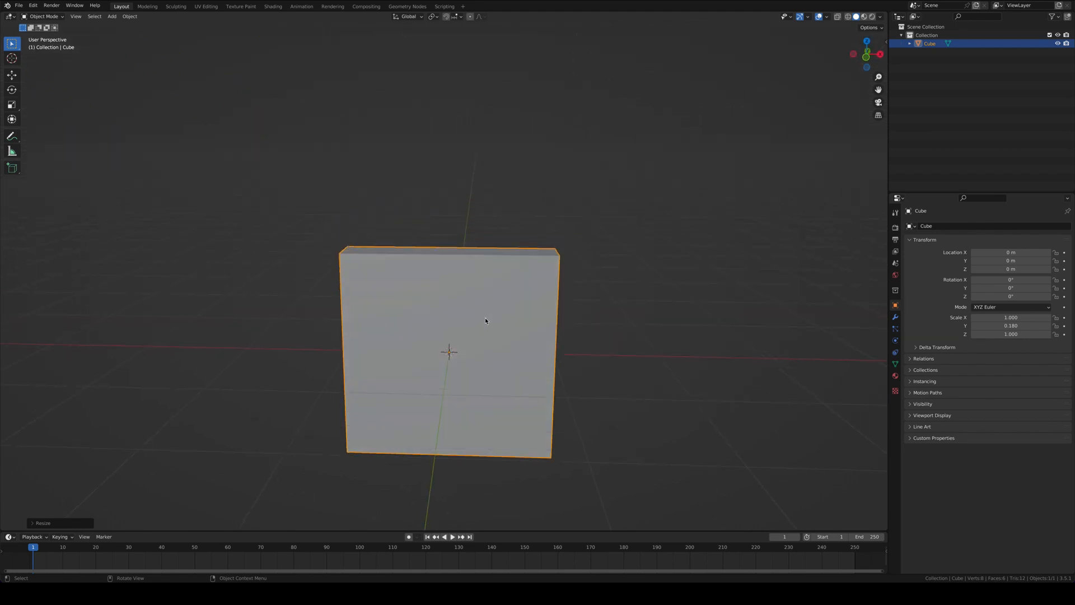
{"action": "key", "text": "s"}
{"action": "key", "text": "x"}
{"action": "left_click", "coordinate": [476, 325]}
{"action": "key", "text": "s"}
{"action": "key", "text": "x"}
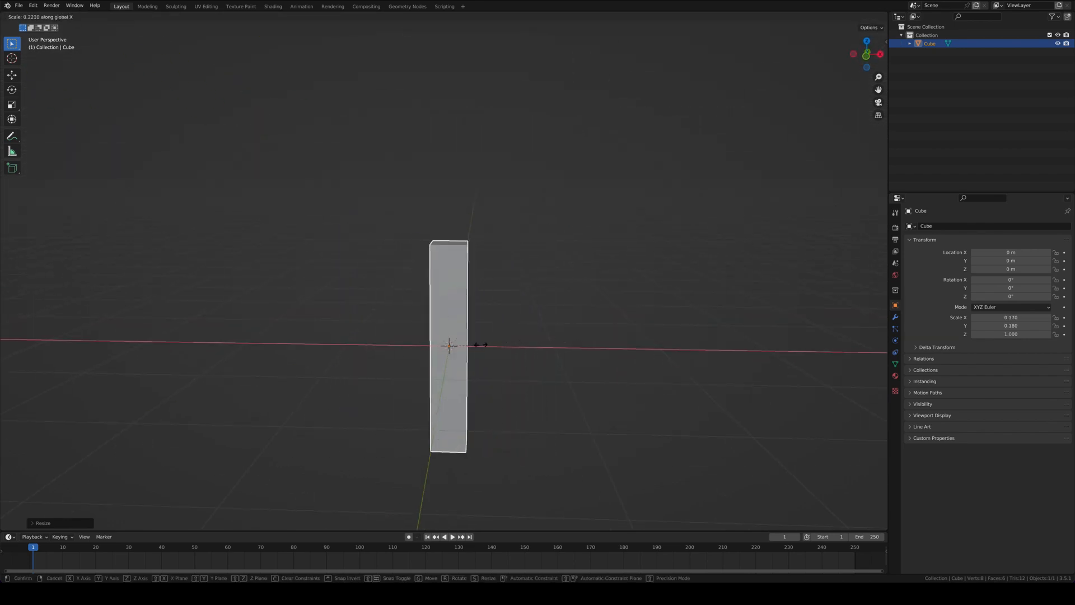
{"action": "left_click", "coordinate": [480, 343]}
Raise the column along Z to about 0.91 m
{"action": "middle_click_drag", "start_coordinate": [389, 332], "coordinate": [678, 315]}
{"action": "key", "text": "g"}
{"action": "key", "text": "z"}
{"action": "left_click", "coordinate": [642, 235]}
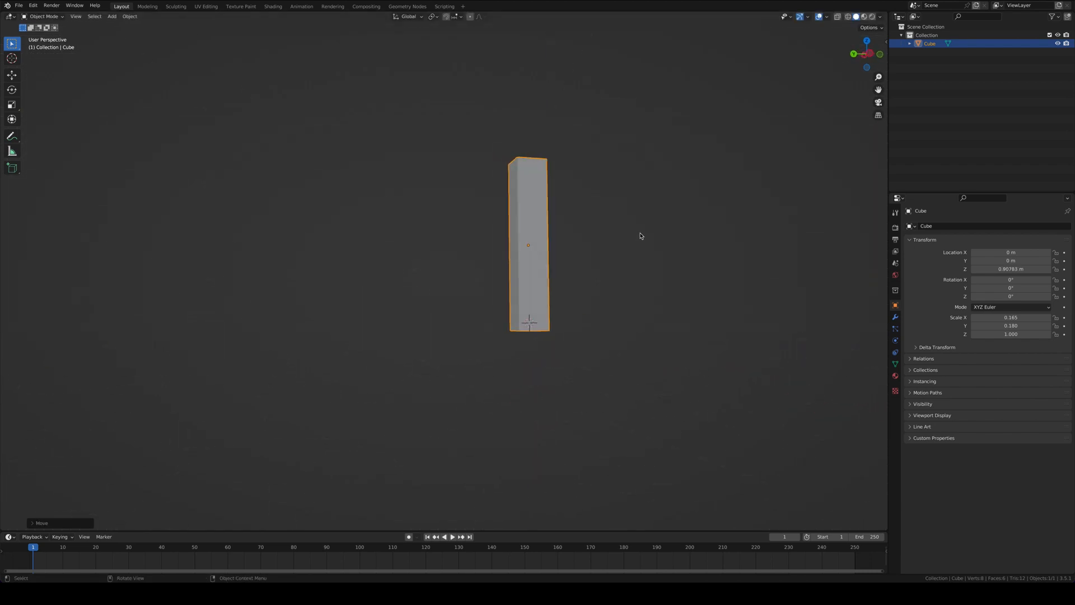
Extrude the column's bottom face downward in two short segments, scaling each one slightly outward
{"action": "middle_click_drag", "start_coordinate": [639, 236], "coordinate": [656, 257]}
{"action": "key", "text": "Tab"}
{"action": "left_click", "coordinate": [529, 330]}
{"action": "key", "text": "e"}
{"action": "left_click", "coordinate": [659, 261]}
{"action": "key", "text": "s"}
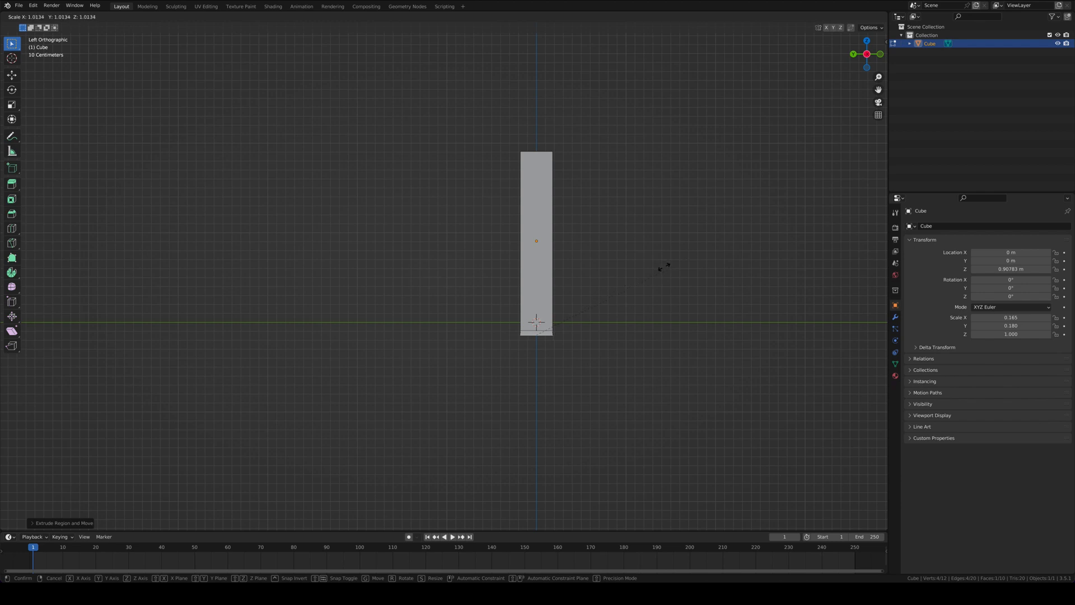
{"action": "left_click", "coordinate": [664, 267]}
{"action": "key", "text": "e"}
{"action": "left_click", "coordinate": [666, 273]}
{"action": "key", "text": "s"}
{"action": "left_click", "coordinate": [669, 275]}
Extrude further segments at the bottom of the column to flare the base outward and taper its end inward
{"action": "key", "text": "e"}
{"action": "left_click", "coordinate": [669, 288]}
{"action": "key", "text": "s"}
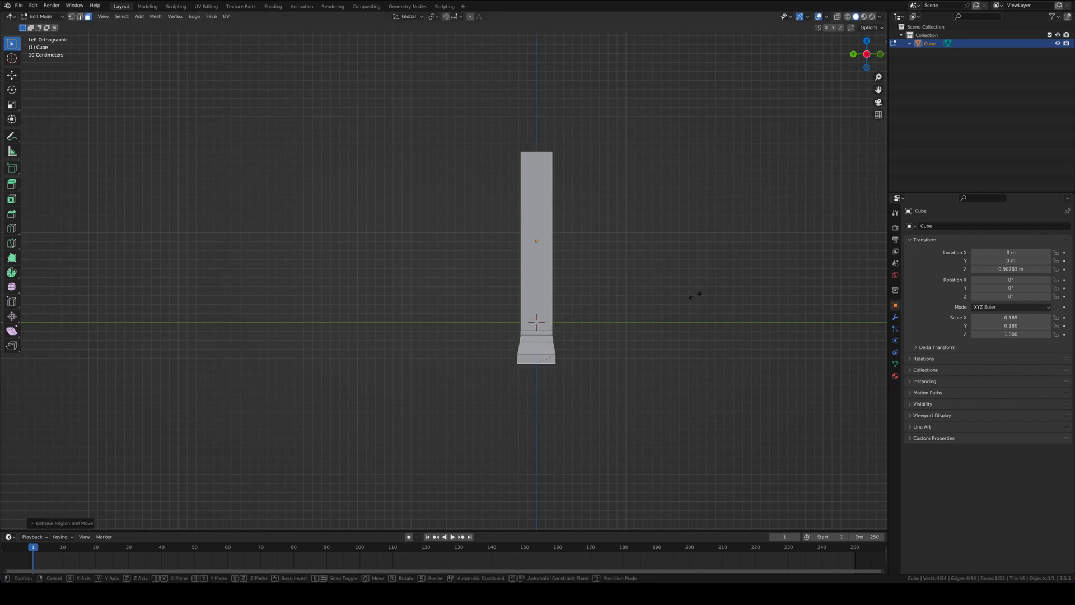
{"action": "left_click", "coordinate": [709, 304]}
{"action": "key", "text": "s"}
{"action": "left_click", "coordinate": [708, 305]}
{"action": "key", "text": "e"}
{"action": "left_click", "coordinate": [708, 309]}
{"action": "key", "text": "s"}
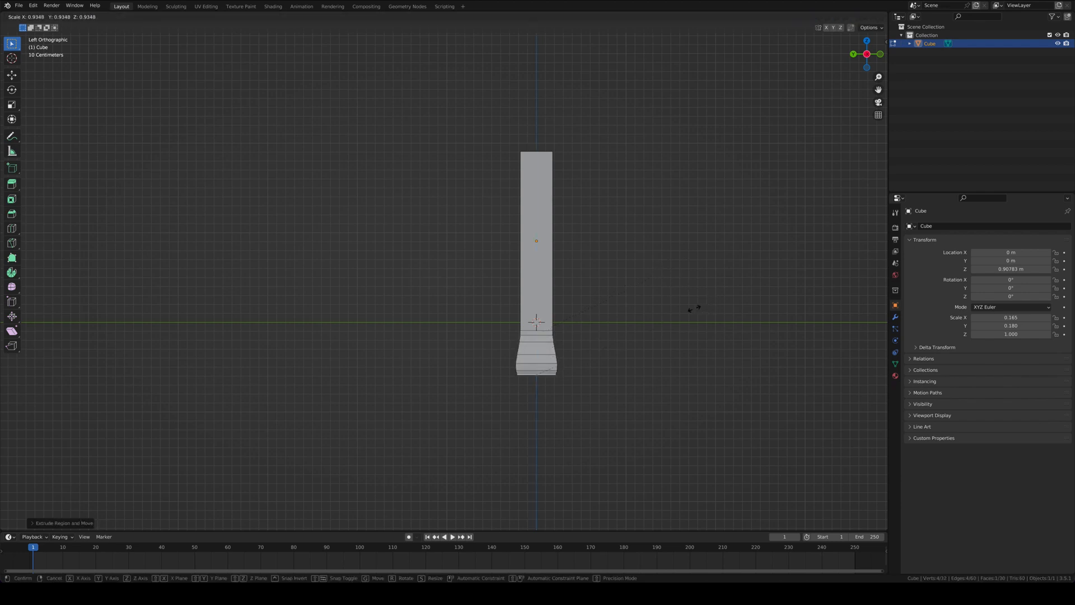
{"action": "left_click", "coordinate": [707, 309]}
Try a Subdivision Surface modifier on the column and remove it
{"action": "middle_click_drag", "start_coordinate": [713, 303], "coordinate": [642, 274]}
{"action": "key", "text": "Tab"}
{"action": "left_click", "coordinate": [895, 317]}
{"action": "left_click", "coordinate": [967, 227]}
{"action": "left_click", "coordinate": [899, 381]}
{"action": "middle_click_drag", "start_coordinate": [768, 353], "coordinate": [767, 341]}
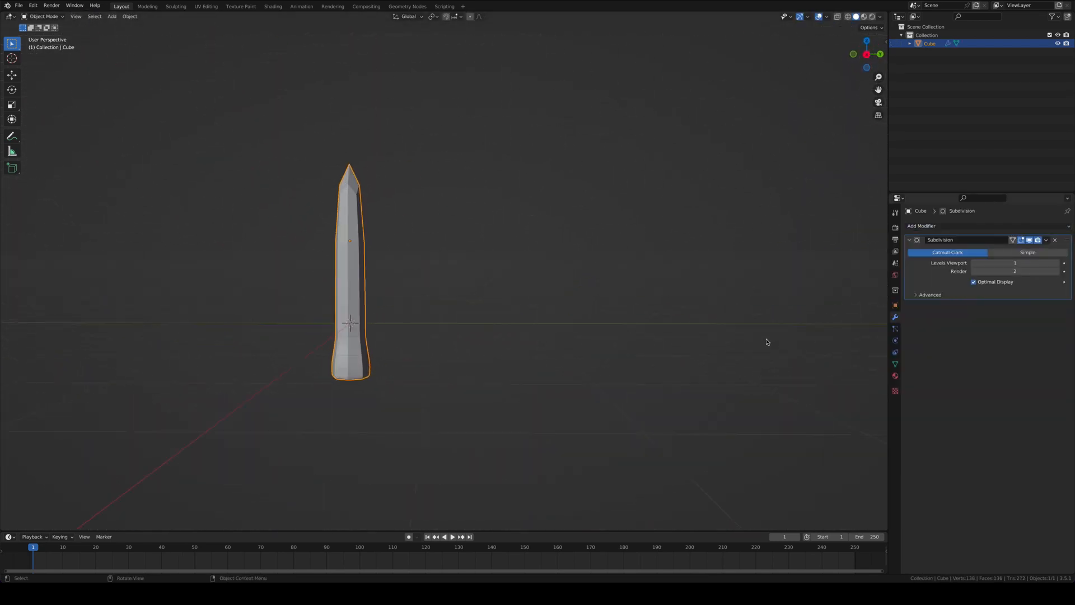
{"action": "left_click", "coordinate": [1055, 239]}
Extrude the column's top face upward by one short segment in the side view
{"action": "key", "text": "Tab"}
{"action": "middle_click_drag", "start_coordinate": [408, 162], "coordinate": [401, 214]}
{"action": "middle_click_drag", "start_coordinate": [504, 167], "coordinate": [560, 175]}
{"action": "left_click", "coordinate": [347, 274]}
{"action": "left_click", "coordinate": [855, 58]}
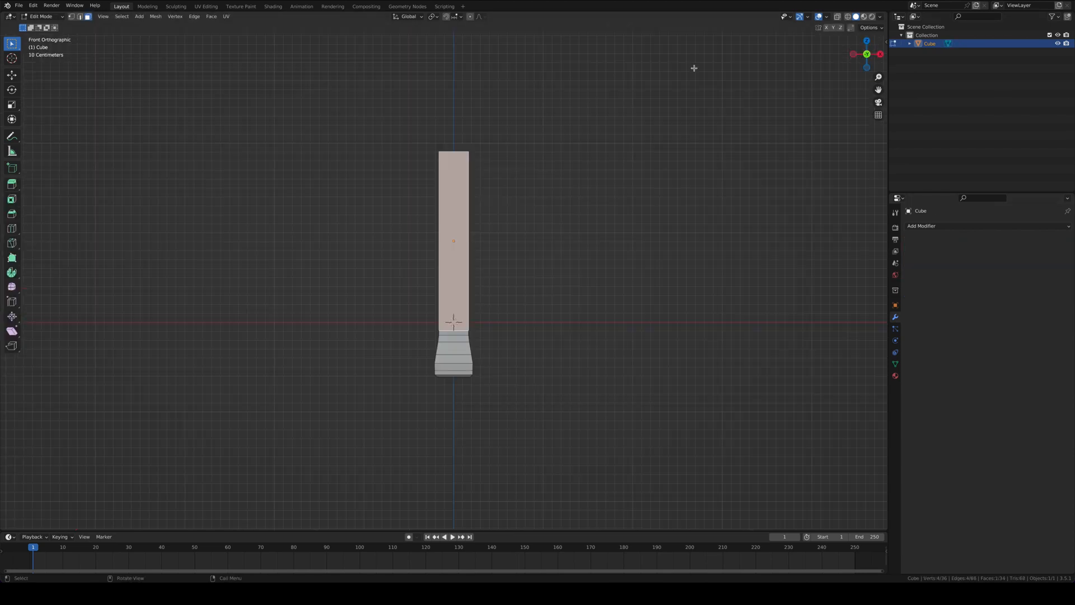
{"action": "middle_click_drag", "start_coordinate": [453, 241], "coordinate": [450, 332]}
{"action": "left_click", "coordinate": [450, 332]}
{"action": "left_click", "coordinate": [854, 56]}
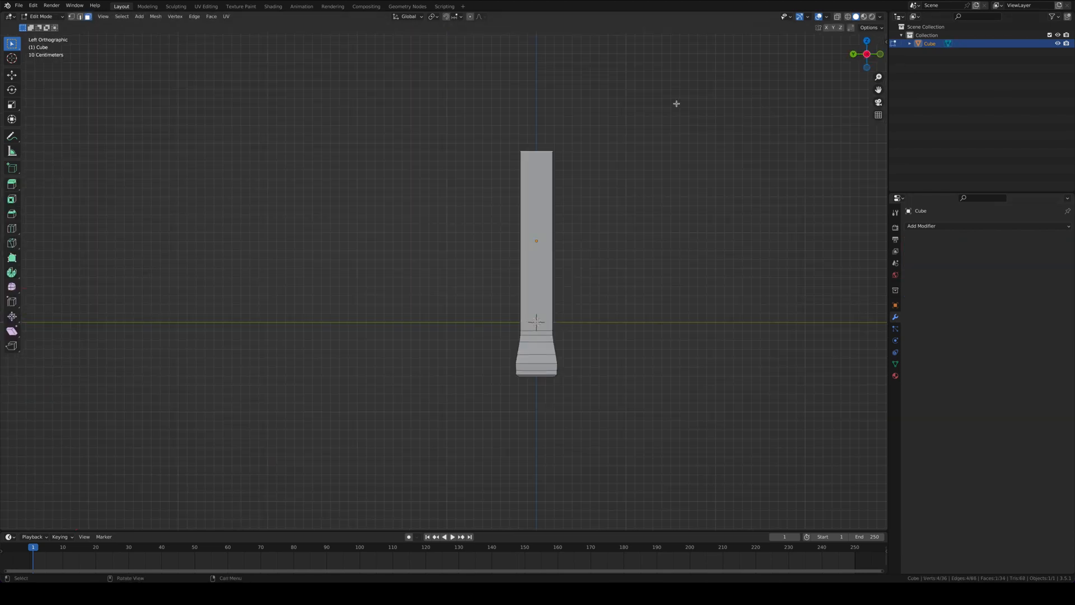
{"action": "left_click", "coordinate": [654, 140]}
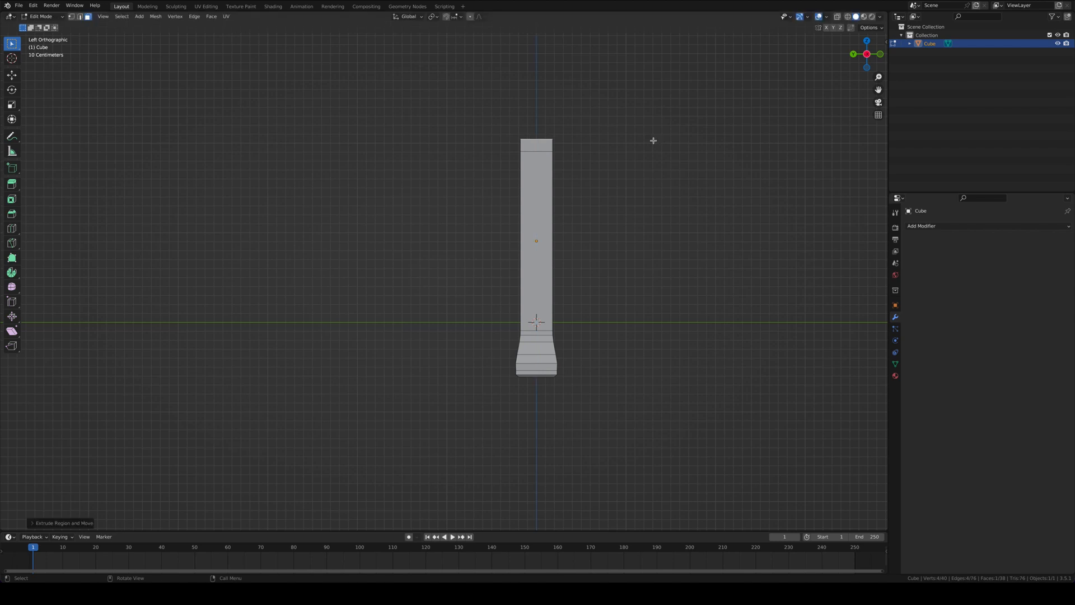
Add a centred lengthwise loop cut around the column and switch to face selection
{"action": "middle_click_drag", "start_coordinate": [653, 139], "coordinate": [595, 125]}
{"action": "left_click", "coordinate": [12, 228]}
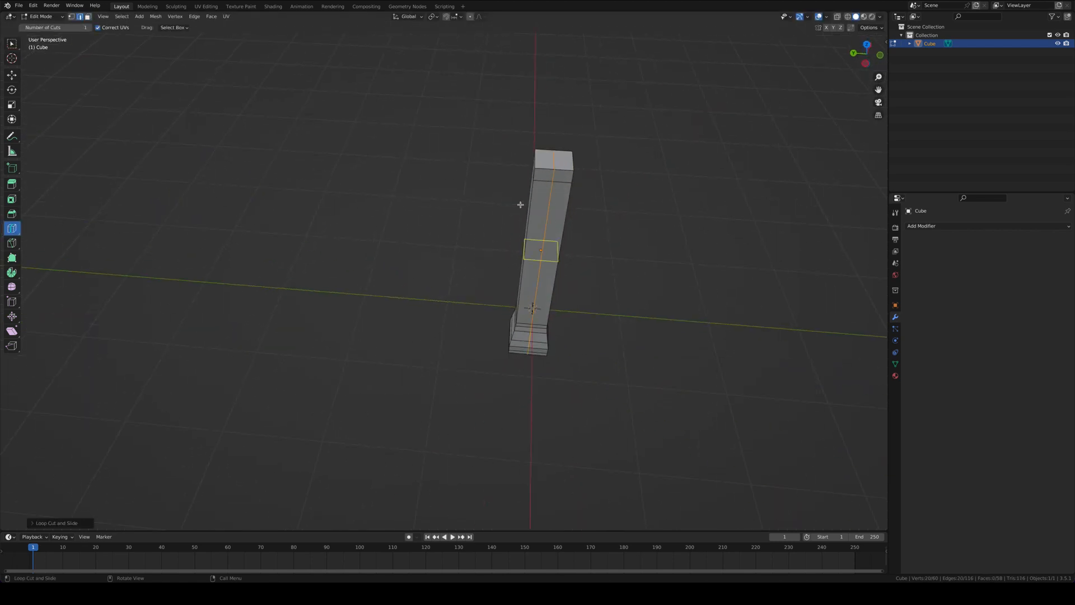
{"action": "left_click", "coordinate": [87, 17]}
Select the top, front and side faces on one half of the column and delete them
{"action": "middle_click_drag", "start_coordinate": [607, 193], "coordinate": [566, 182]}
{"action": "left_click", "coordinate": [563, 179]}
{"action": "left_click", "coordinate": [557, 196], "text": "shift"}
{"action": "left_click", "coordinate": [548, 247], "text": "shift"}
{"action": "left_click", "coordinate": [535, 346], "text": "shift"}
{"action": "left_click", "coordinate": [534, 352], "text": "shift"}
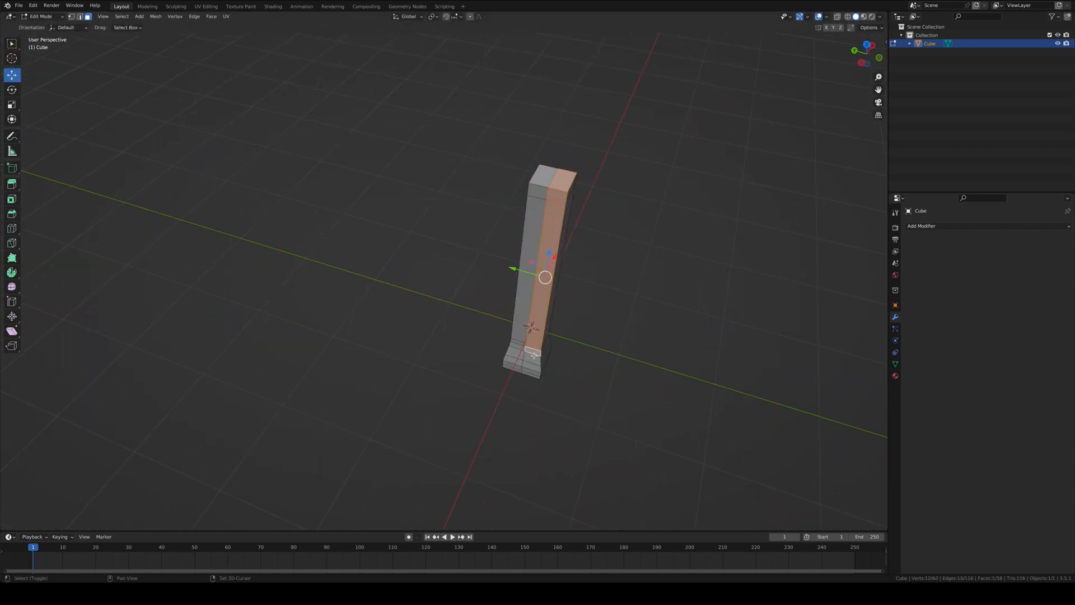
{"action": "left_click", "coordinate": [571, 189], "text": "shift"}
{"action": "key", "text": "x"}
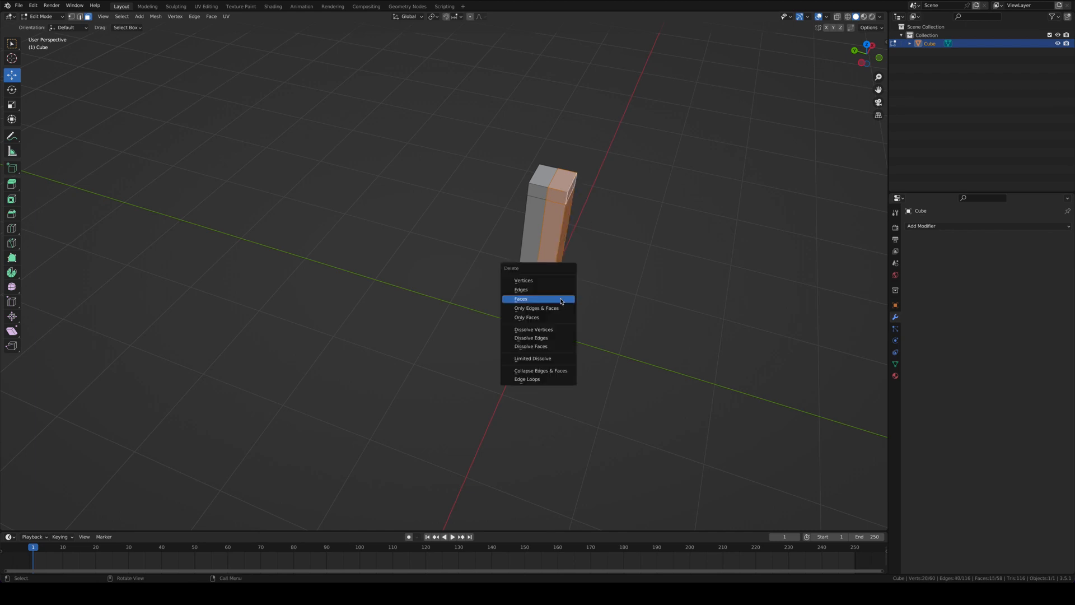
{"action": "left_click", "coordinate": [561, 301]}
{"action": "mouse_move", "coordinate": [562, 301]}
{"action": "middle_mouse_down"}
{"action": "mouse_move", "coordinate": [553, 284]}
{"action": "mouse_move", "coordinate": [575, 285]}
{"action": "middle_mouse_up"}
{"action": "key", "text": "ctrl+z"}
{"action": "key", "text": "x"}
{"action": "left_click", "coordinate": [564, 295]}
Delete the remaining faces of the same half, including those of the flared base
{"action": "left_click", "coordinate": [565, 166]}
{"action": "left_click", "coordinate": [563, 217], "text": "shift"}
{"action": "key", "text": "x"}
{"action": "left_click", "coordinate": [559, 245]}
{"action": "middle_click_drag", "start_coordinate": [558, 245], "coordinate": [563, 326]}
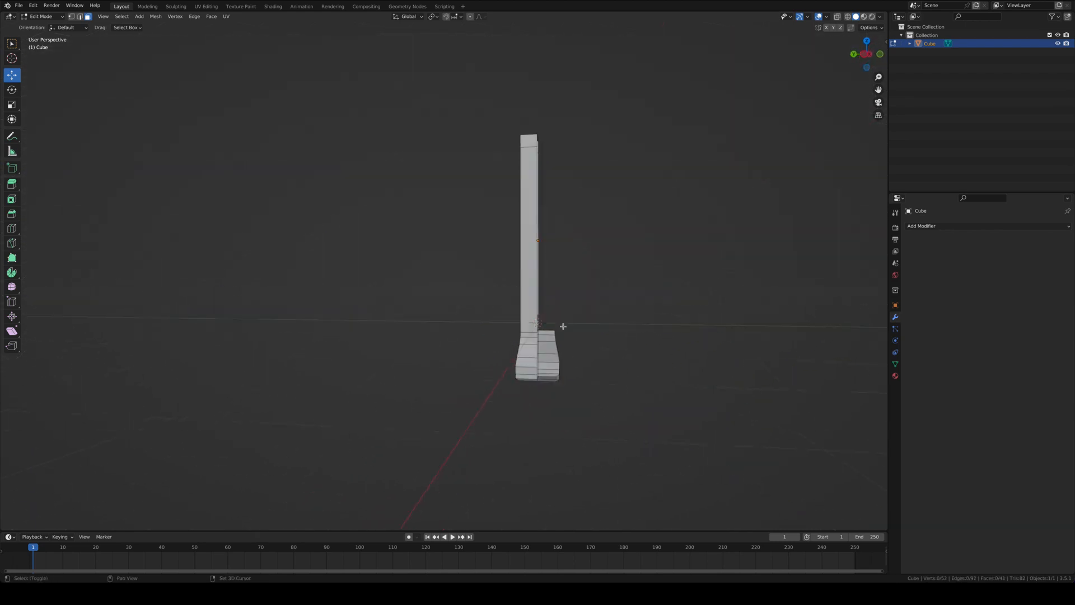
{"action": "left_click_drag", "start_coordinate": [559, 387], "coordinate": [563, 389]}
{"action": "key", "text": "x"}
{"action": "left_click", "coordinate": [564, 389]}
Add a Mirror modifier to the half column with only the Y axis enabled
{"action": "middle_click_drag", "start_coordinate": [627, 353], "coordinate": [638, 382]}
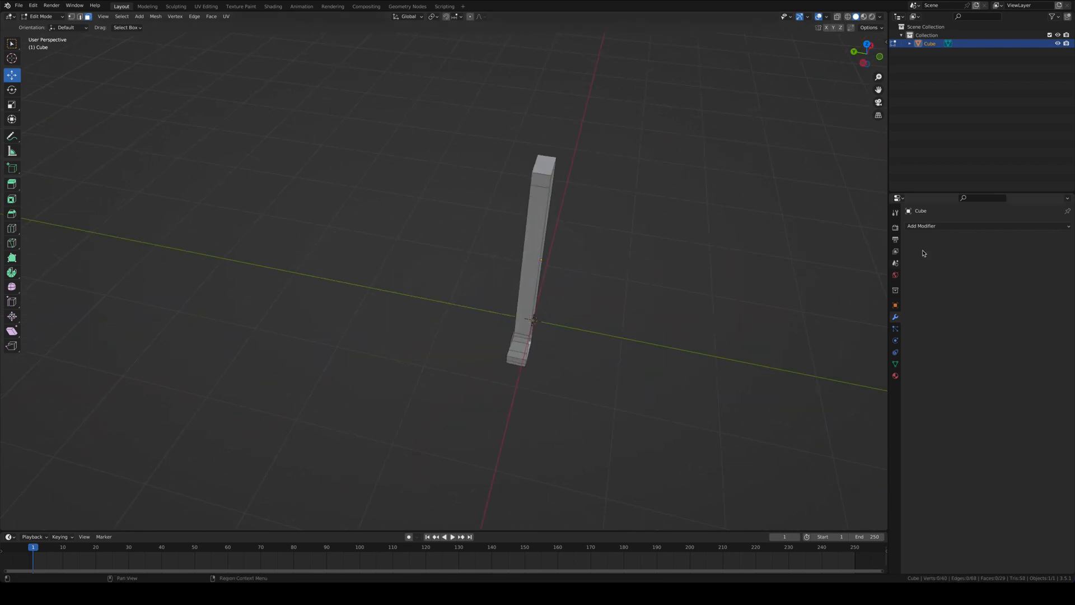
{"action": "left_click", "coordinate": [924, 226]}
{"action": "left_click", "coordinate": [902, 323]}
{"action": "left_click", "coordinate": [1014, 253]}
{"action": "left_click", "coordinate": [986, 253]}
{"action": "middle_click_drag", "start_coordinate": [748, 276], "coordinate": [742, 322]}
{"action": "key", "text": "Tab"}
{"action": "key", "text": "Tab"}
Move the top face outward along Y to start a fork and extrude it upward by a short segment
{"action": "left_click", "coordinate": [548, 180]}
{"action": "left_click", "coordinate": [864, 62]}
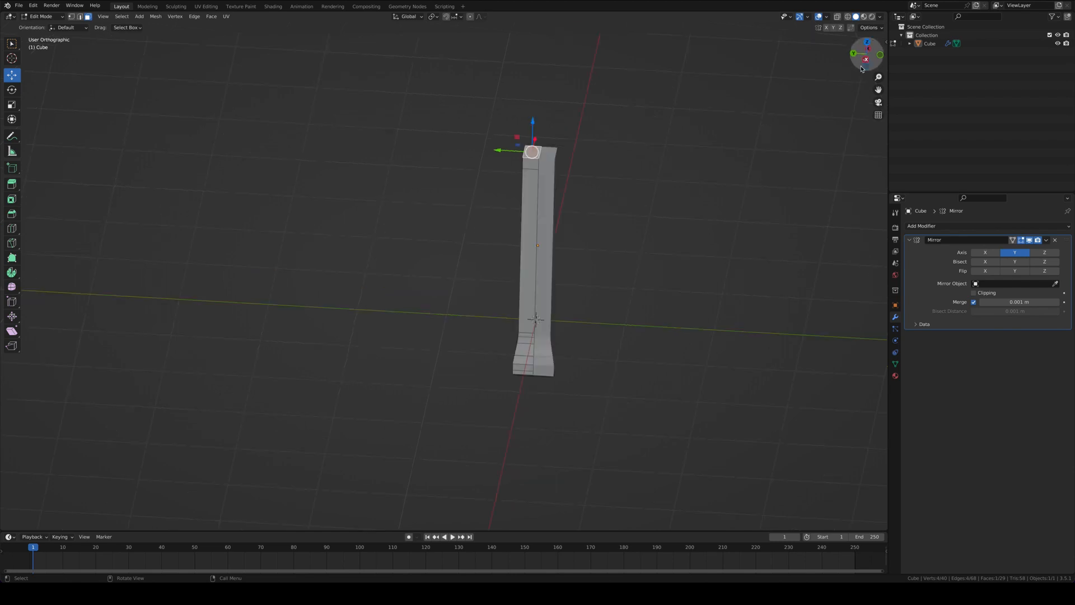
{"action": "middle_click_drag", "start_coordinate": [742, 80], "coordinate": [738, 192], "text": "shift"}
{"action": "key", "text": "g"}
{"action": "key", "text": "y"}
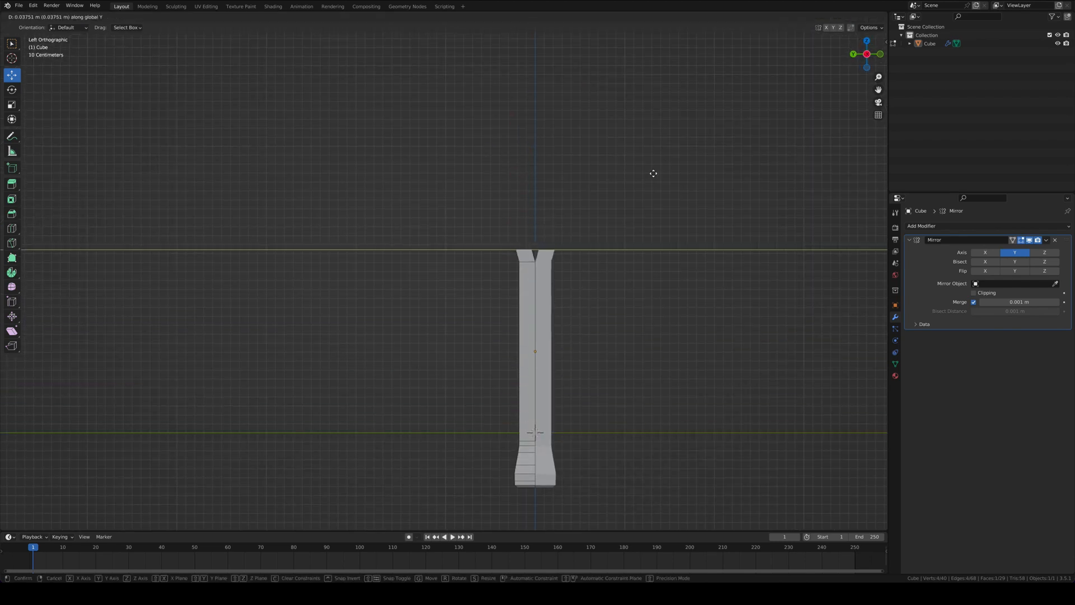
{"action": "left_click", "coordinate": [652, 172]}
{"action": "middle_click_drag", "start_coordinate": [653, 172], "coordinate": [654, 170]}
{"action": "key", "text": "e"}
{"action": "left_click", "coordinate": [660, 149]}
Shift the extruded top face outward along Y so the fork's arms slant apart
{"action": "left_click", "coordinate": [866, 55]}
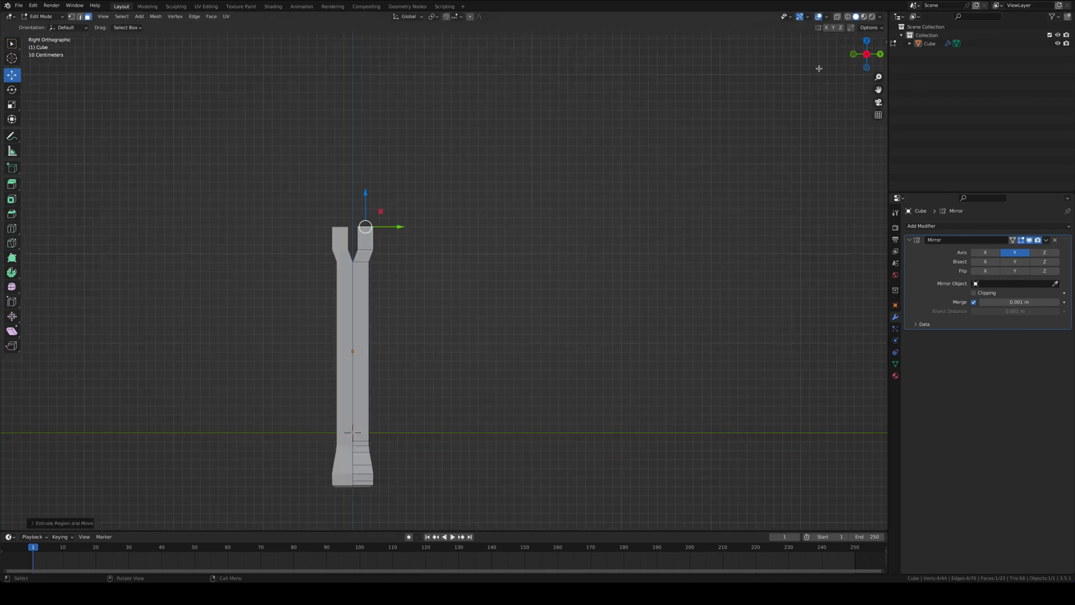
{"action": "key", "text": "g"}
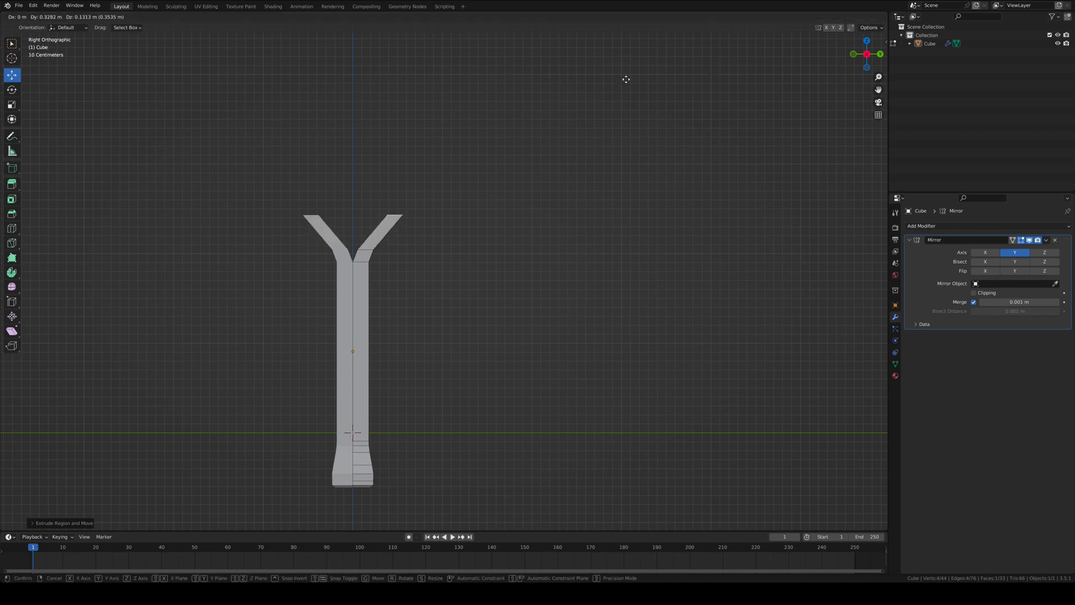
{"action": "key", "text": "y"}
{"action": "left_click", "coordinate": [620, 80]}
Try extending the fork's arms with two more outward-slanting segments and undo them
{"action": "key", "text": "e"}
{"action": "left_click", "coordinate": [620, 26]}
{"action": "key", "text": "g"}
{"action": "key", "text": "y"}
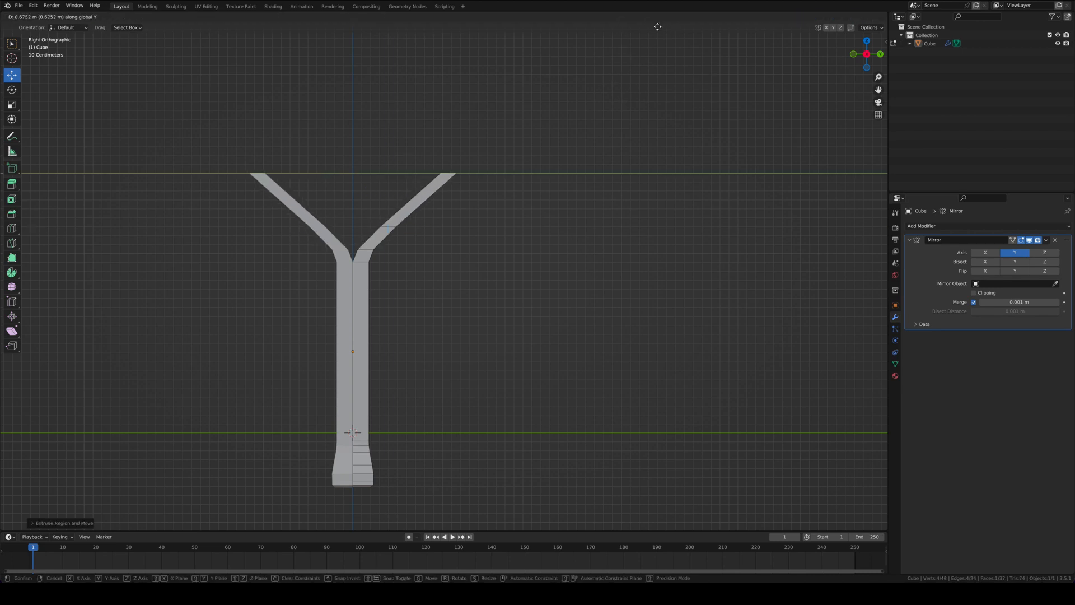
{"action": "left_click", "coordinate": [645, 33]}
{"action": "key", "text": "e"}
{"action": "left_click", "coordinate": [706, 506]}
{"action": "key", "text": "g"}
{"action": "key", "text": "y"}
{"action": "left_click", "coordinate": [727, 508]}
{"action": "key", "text": "ctrl+z"}
{"action": "key", "text": "ctrl+z"}
{"action": "key", "text": "ctrl+z"}
{"action": "key", "text": "ctrl+z"}
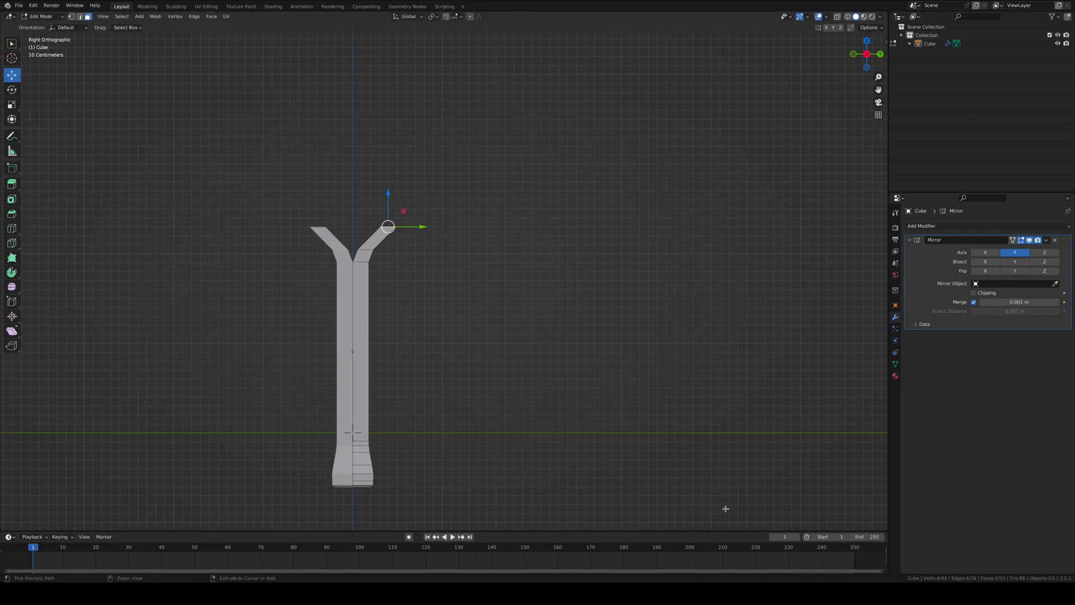
Extrude the arm's tip upward by a short segment and move it outward along Y to continue the slant
{"action": "key", "text": "e"}
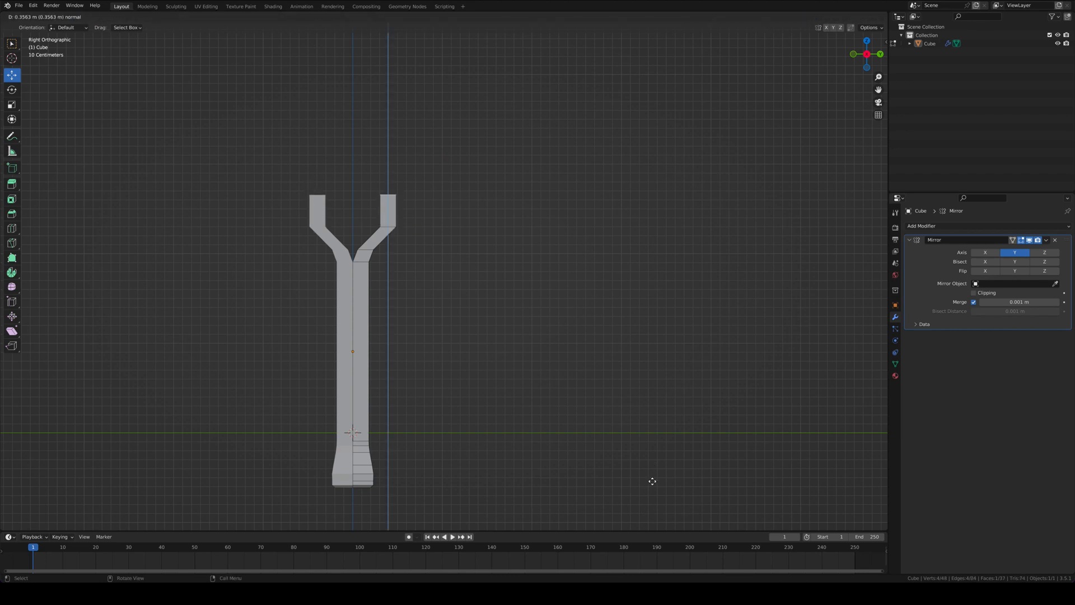
{"action": "key", "text": "y"}
{"action": "left_click", "coordinate": [676, 477]}
{"action": "middle_click_drag", "start_coordinate": [394, 347], "coordinate": [420, 205]}
{"action": "left_click", "coordinate": [876, 65]}
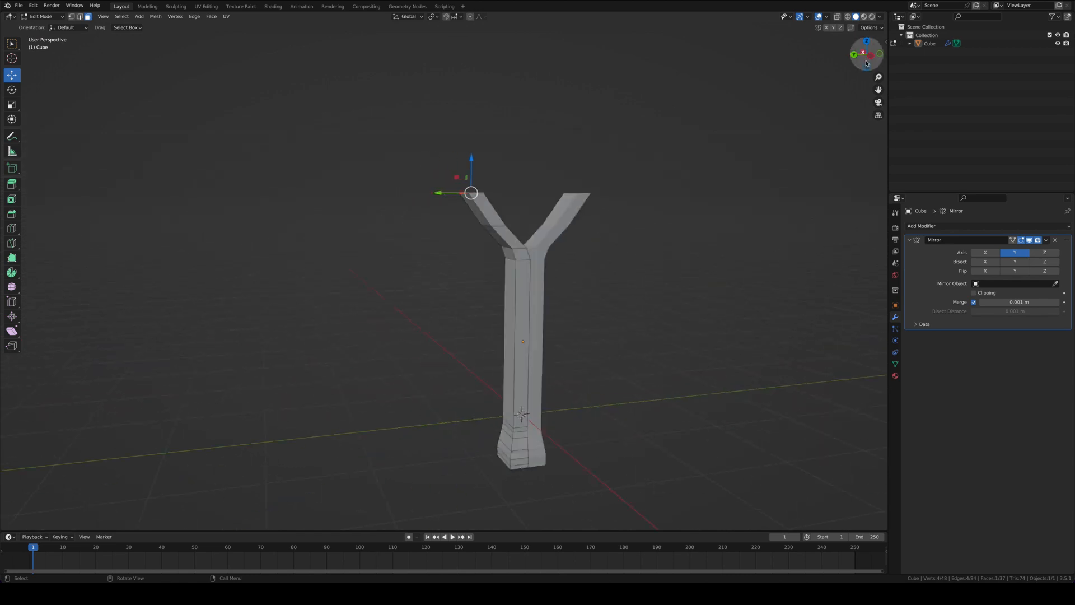
{"action": "key", "text": "e"}
{"action": "key", "text": "y"}
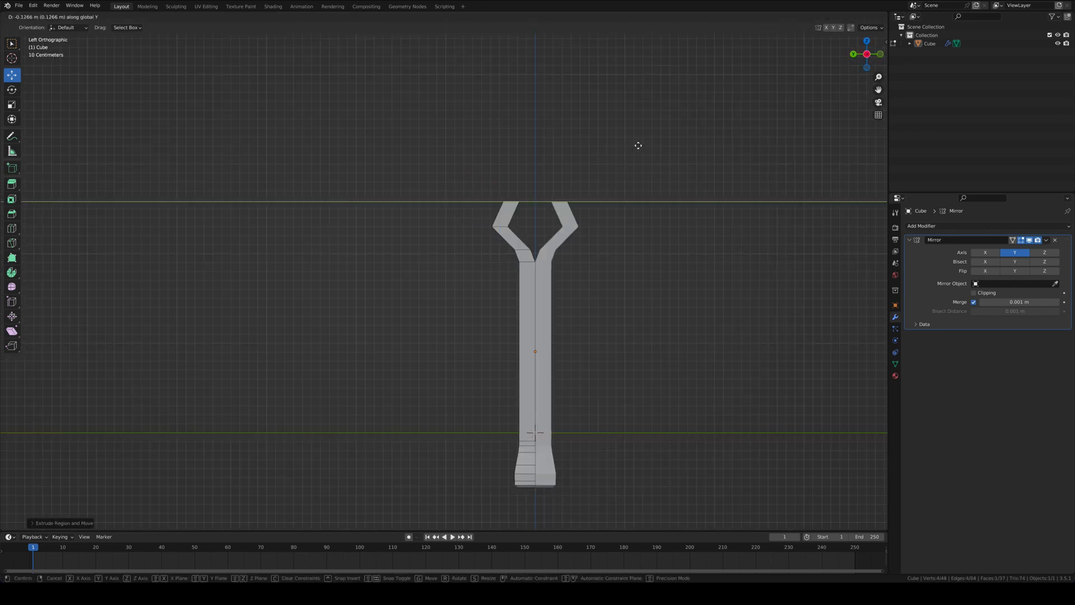
{"action": "left_click", "coordinate": [603, 153]}
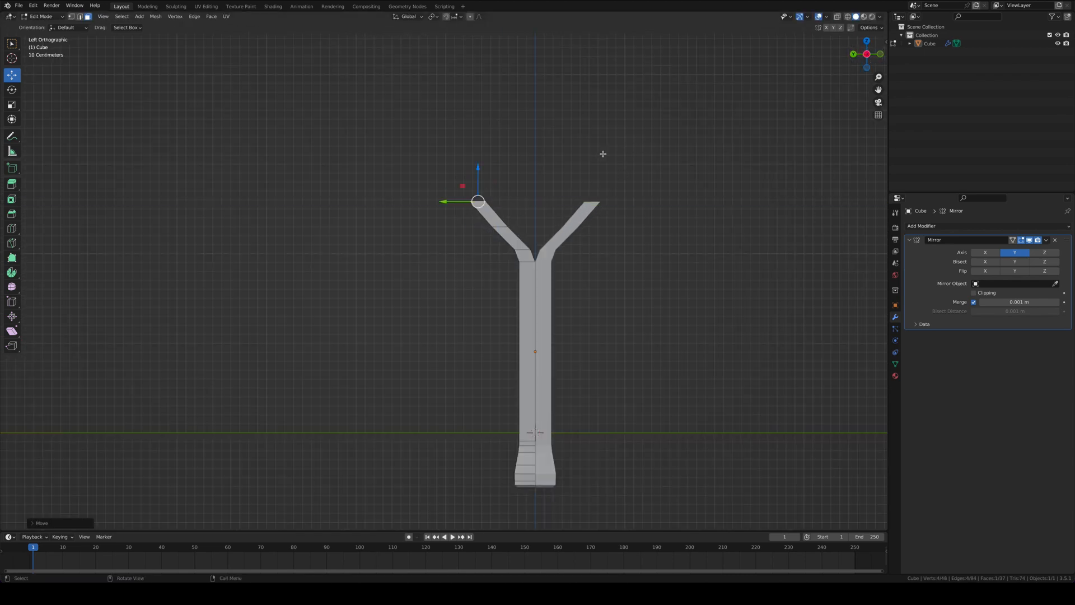
Extend the arm with two more short extruded segments, shifting each tip outward along Y
{"action": "key", "text": "e"}
{"action": "left_click", "coordinate": [600, 145]}
{"action": "key", "text": "g"}
{"action": "key", "text": "y"}
{"action": "left_click", "coordinate": [595, 144]}
{"action": "key", "text": "e"}
{"action": "key", "text": "y"}
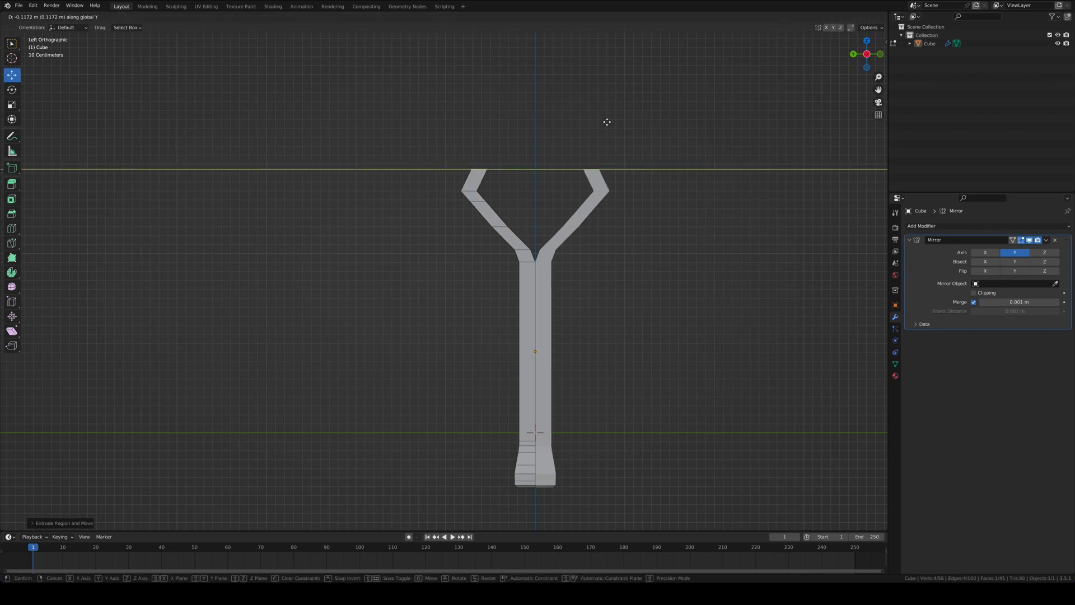
{"action": "left_click", "coordinate": [583, 132]}
Extrude a longer segment from the arm's tip and shift its end outward along Y
{"action": "key", "text": "e"}
{"action": "left_click", "coordinate": [554, 97]}
{"action": "middle_click_drag", "start_coordinate": [554, 81], "coordinate": [554, 106], "text": "shift"}
{"action": "key", "text": "g"}
{"action": "key", "text": "y"}
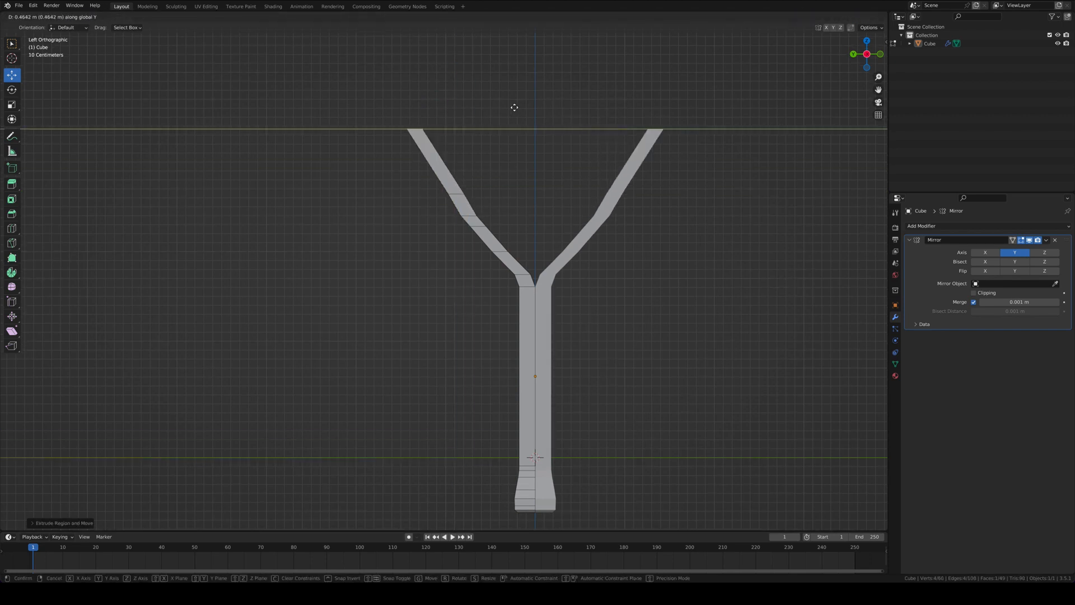
{"action": "left_click", "coordinate": [526, 104]}
Extrude another long segment with a slight outward shift along Y, and finish the arm with a straight vertical segment
{"action": "key", "text": "e"}
{"action": "left_click", "coordinate": [528, 39]}
{"action": "middle_click_drag", "start_coordinate": [522, 25], "coordinate": [527, 78], "text": "shift"}
{"action": "key", "text": "g"}
{"action": "key", "text": "y"}
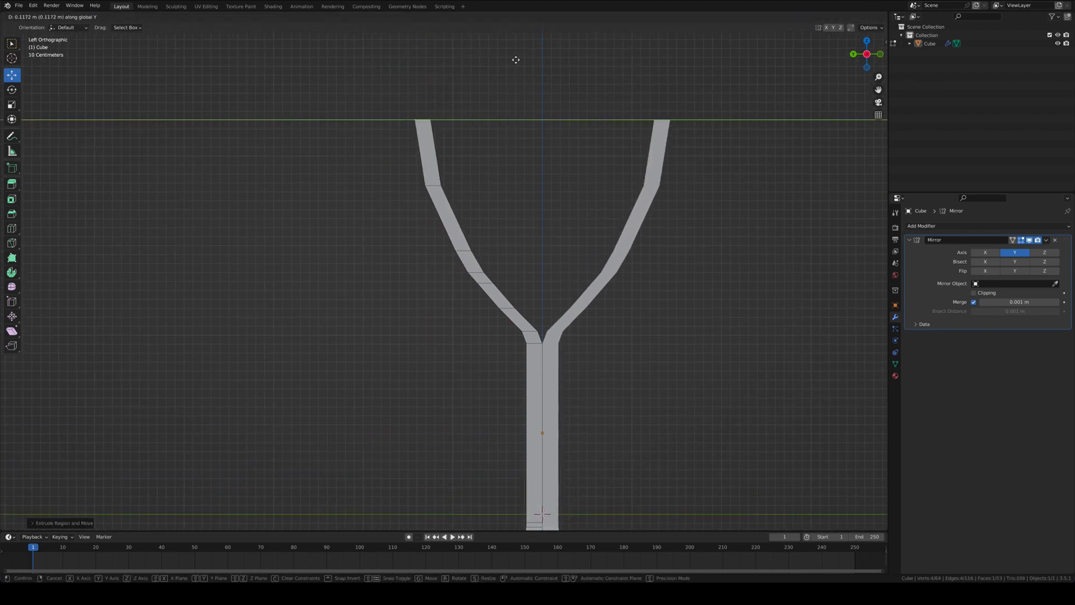
{"action": "left_click", "coordinate": [522, 58]}
{"action": "key", "text": "e"}
Extrude the inner face at the arm's lower bend into a short side branch
{"action": "middle_click_drag", "start_coordinate": [594, 358], "coordinate": [533, 363]}
{"action": "left_click", "coordinate": [481, 281]}
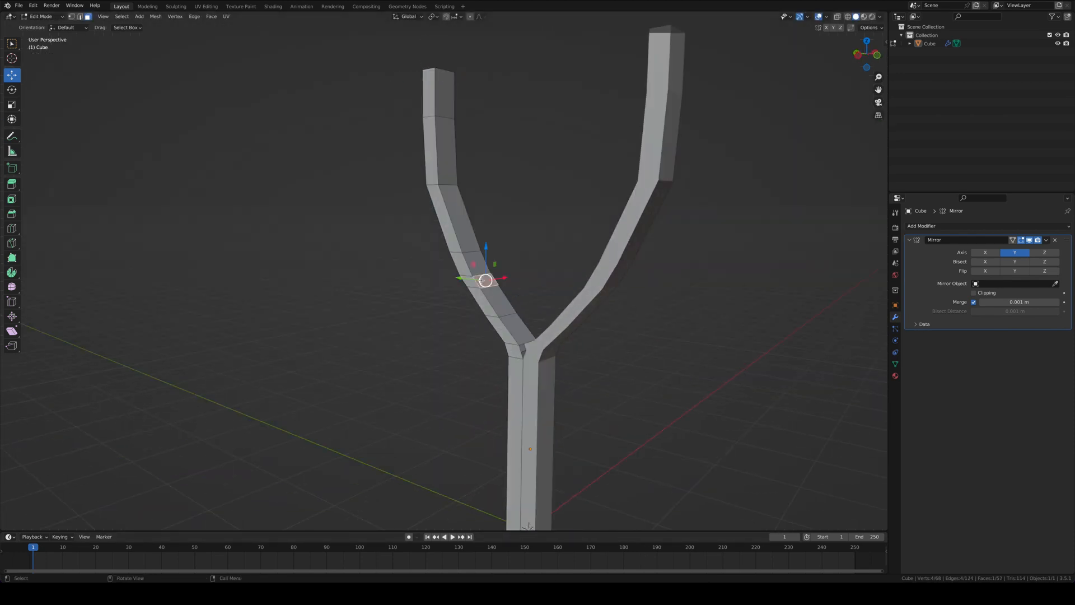
{"action": "left_click", "coordinate": [858, 55]}
{"action": "key", "text": "e"}
{"action": "left_click", "coordinate": [577, 300]}
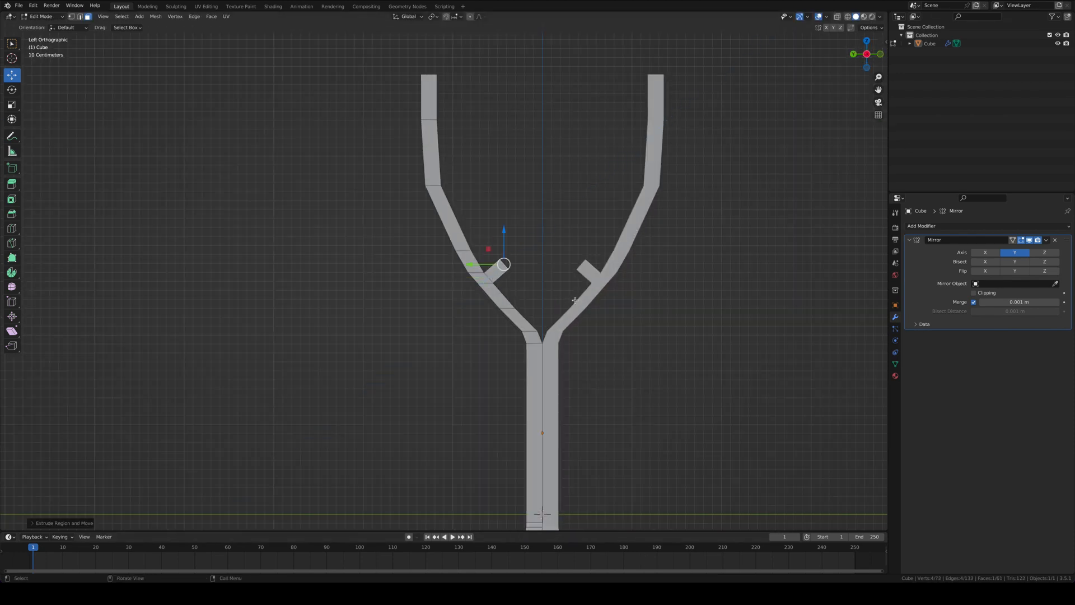
Move the side branch's end face toward the centre along Y and lower it along Z
{"action": "key", "text": "g"}
{"action": "key", "text": "y"}
{"action": "left_click", "coordinate": [574, 321]}
{"action": "key", "text": "g"}
{"action": "key", "text": "z"}
{"action": "left_click", "coordinate": [588, 336]}
{"action": "left_click_drag", "start_coordinate": [471, 281], "coordinate": [486, 281]}
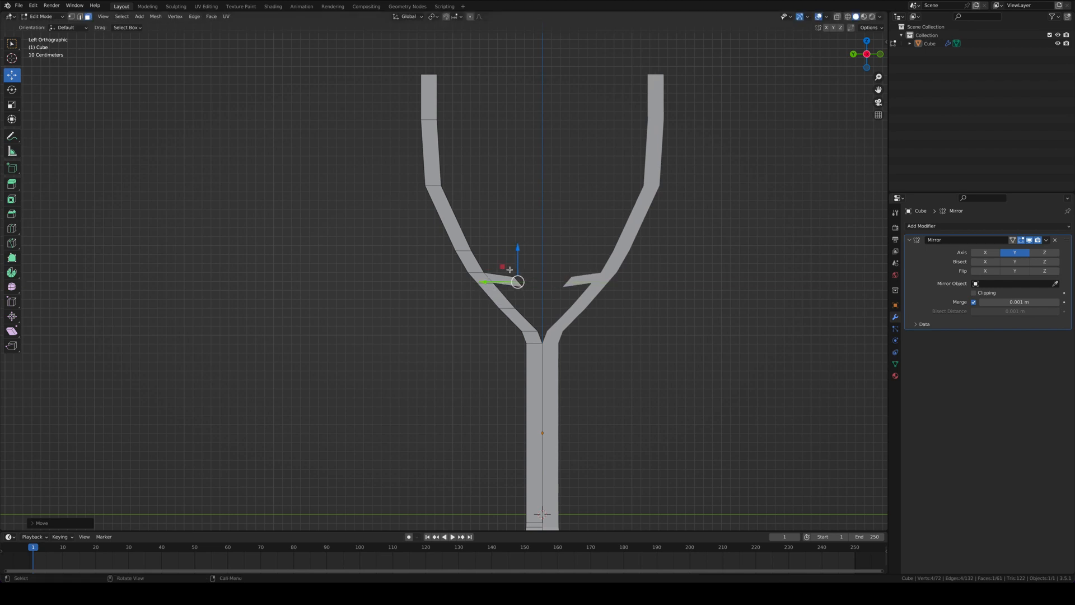
Shift the side branch's end face closer to the centre along Y and lower it slightly along Z
{"action": "left_click_drag", "start_coordinate": [518, 247], "coordinate": [518, 252]}
{"action": "left_click_drag", "start_coordinate": [485, 286], "coordinate": [516, 275]}
{"action": "middle_click_drag", "start_coordinate": [616, 238], "coordinate": [581, 253]}
{"action": "left_click", "coordinate": [862, 56]}
{"action": "left_click_drag", "start_coordinate": [528, 253], "coordinate": [527, 256]}
Rotate the side branch's end face and extrude it to the centre line to meet its mirrored half
{"action": "key", "text": "r"}
{"action": "left_click", "coordinate": [532, 303]}
{"action": "key", "text": "e"}
{"action": "left_click", "coordinate": [548, 303]}
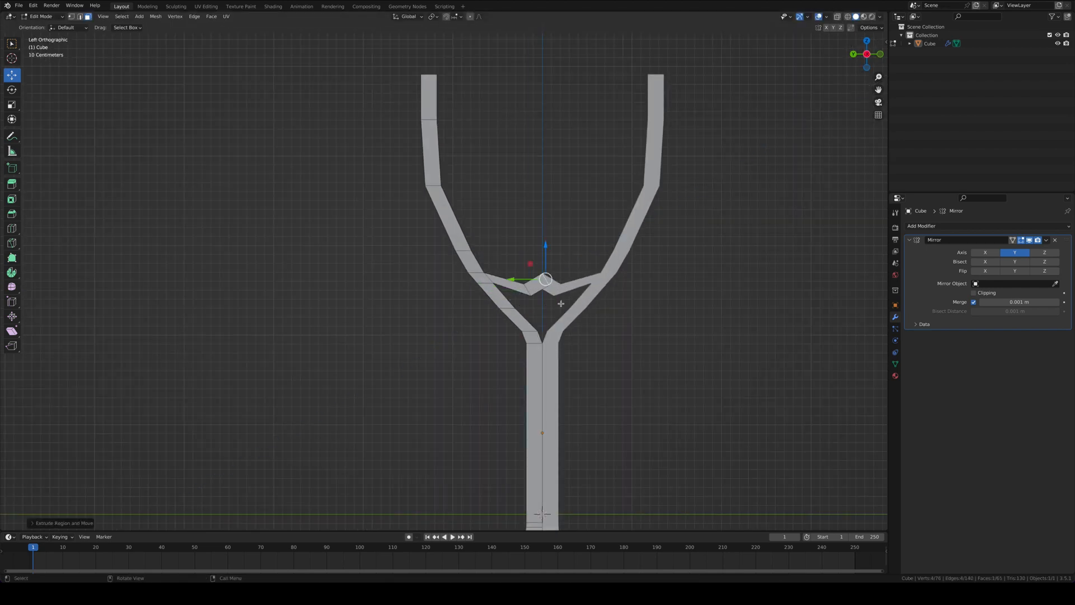
Leave mesh editing and inspect the forked model's arms and joined side branches from several angles
{"action": "middle_click_drag", "start_coordinate": [562, 303], "coordinate": [560, 308]}
{"action": "key", "text": "Tab"}
{"action": "left_click", "coordinate": [626, 308]}
{"action": "middle_click_drag", "start_coordinate": [626, 307], "coordinate": [630, 312]}
{"action": "scroll", "coordinate": [629, 312], "scroll_direction": "down", "scroll_amount": 7}
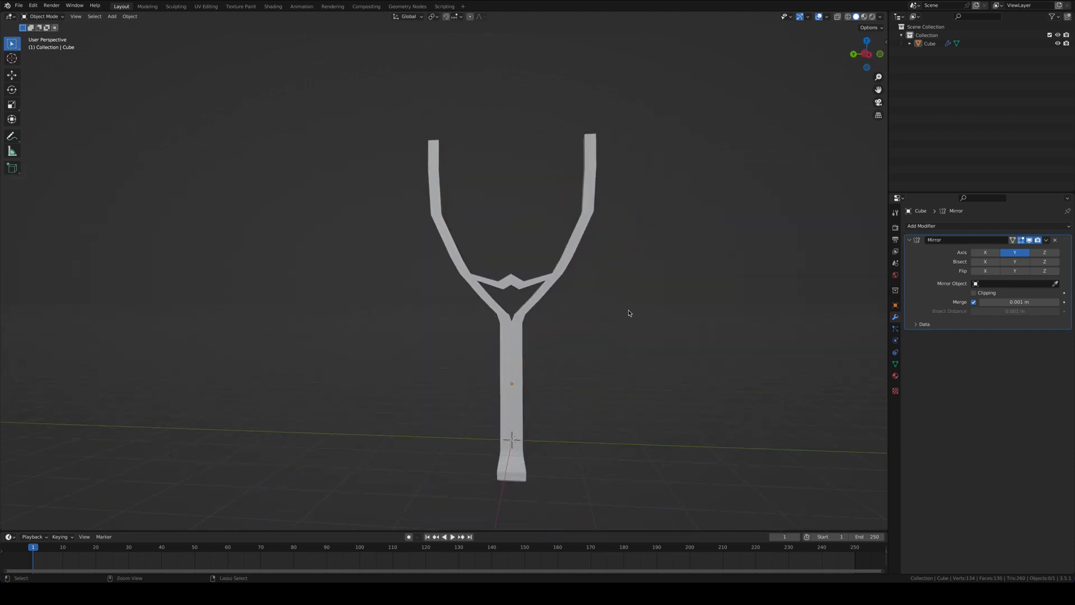
{"action": "scroll", "coordinate": [629, 312], "scroll_direction": "up", "scroll_amount": 8}
{"action": "middle_click_drag", "start_coordinate": [583, 254], "coordinate": [534, 252], "text": "shift"}
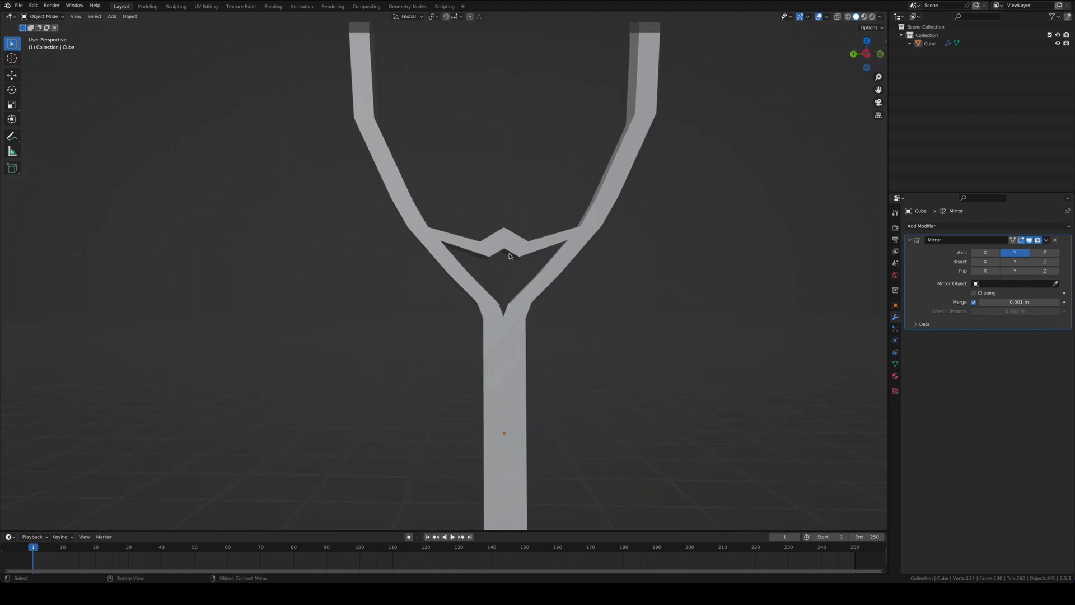
{"action": "scroll", "coordinate": [593, 241], "scroll_direction": "down", "scroll_amount": 4}
{"action": "middle_click_drag", "start_coordinate": [606, 252], "coordinate": [417, 174]}
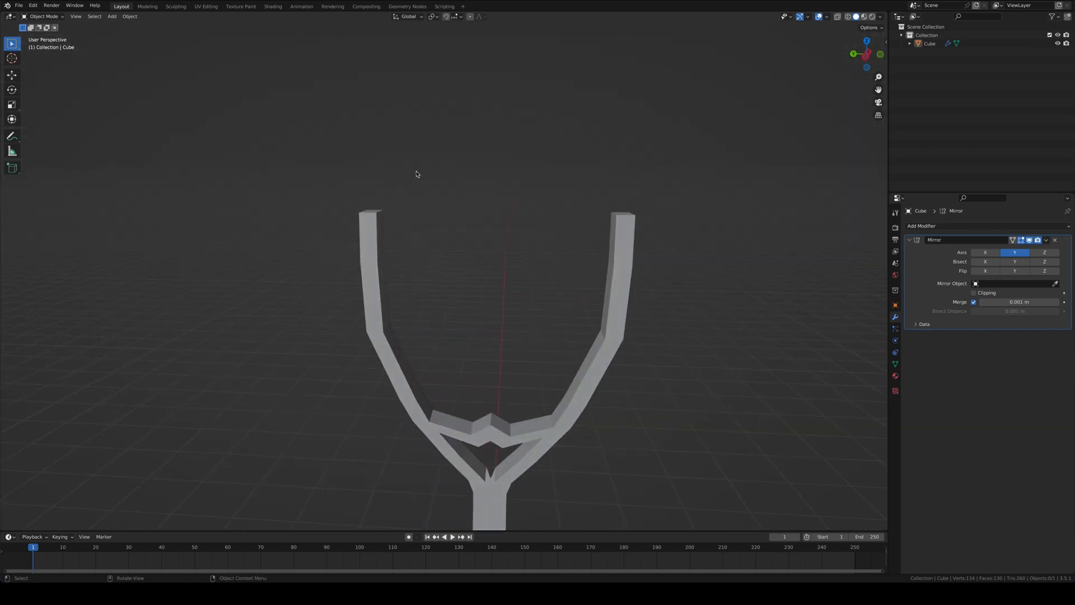
Extrude a segment from the arm's top face in the left view and shift its end about 0.1 m inward along Y
{"action": "key", "text": "Tab"}
{"action": "key", "text": "ctrl+KP_3"}
{"action": "key", "text": "e"}
{"action": "key", "text": "y"}
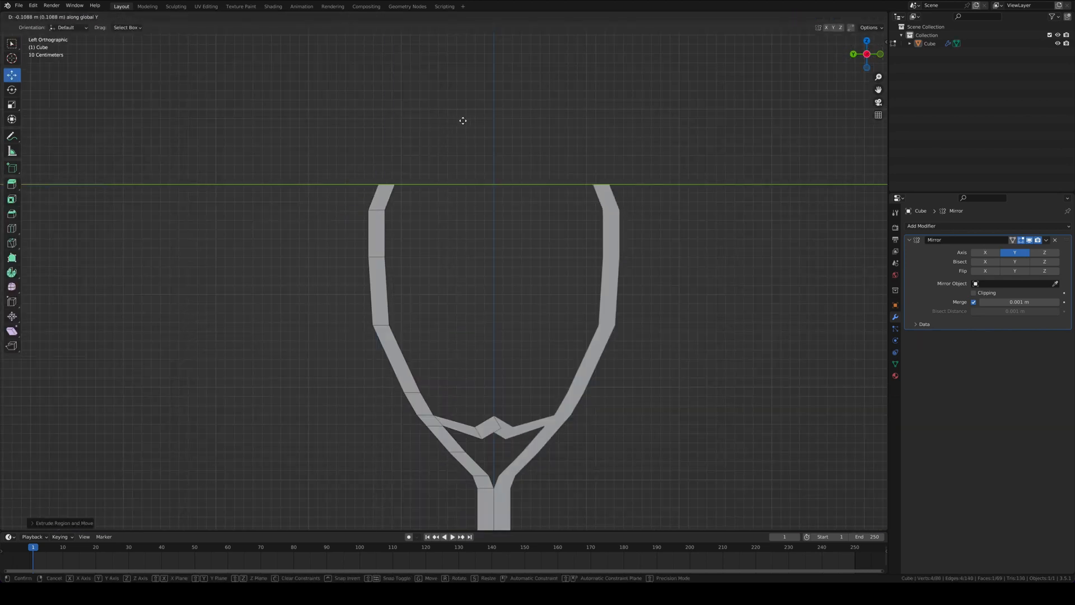
{"action": "left_click", "coordinate": [458, 125]}
Extrude another segment from the arm's tip and shift its end farther toward the centre along Y
{"action": "key", "text": "e"}
{"action": "left_click", "coordinate": [482, 89]}
{"action": "key", "text": "g"}
{"action": "key", "text": "y"}
{"action": "left_click", "coordinate": [519, 95]}
Try to lower and tilt the arm's tip and continue it with another tilted inward segment
{"action": "left_click_drag", "start_coordinate": [420, 114], "coordinate": [422, 127]}
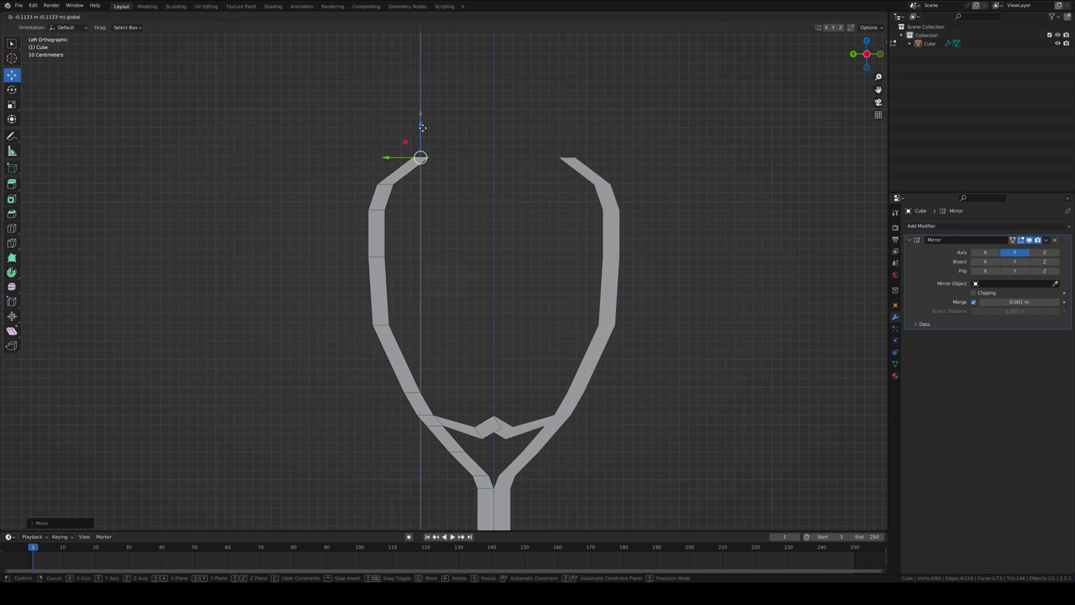
{"action": "key", "text": "r"}
{"action": "left_click", "coordinate": [441, 144]}
{"action": "left_click", "coordinate": [418, 135]}
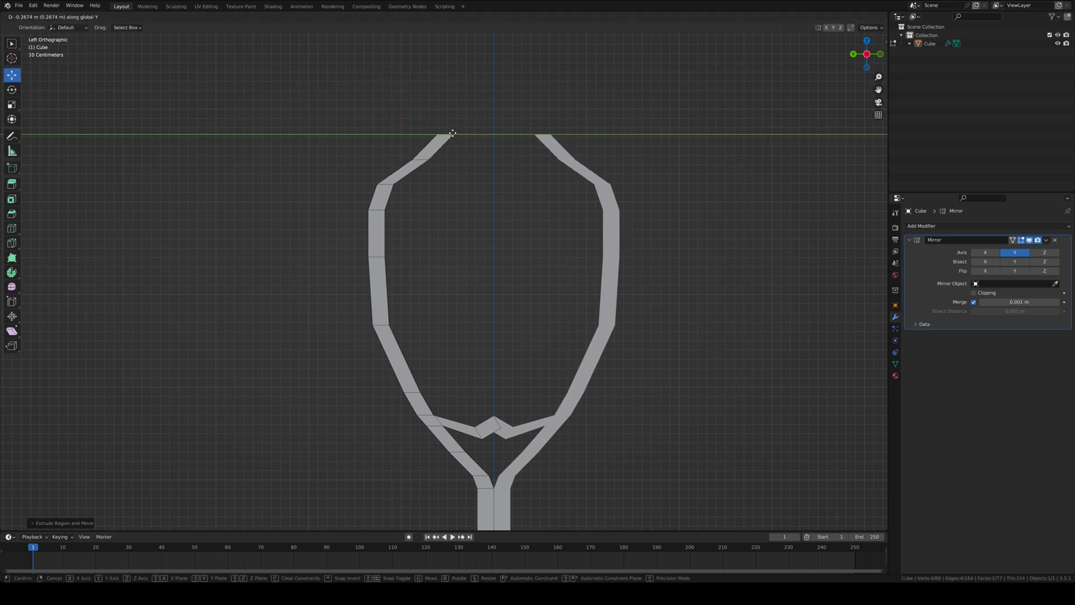
{"action": "key", "text": "r"}
{"action": "left_click", "coordinate": [442, 142]}
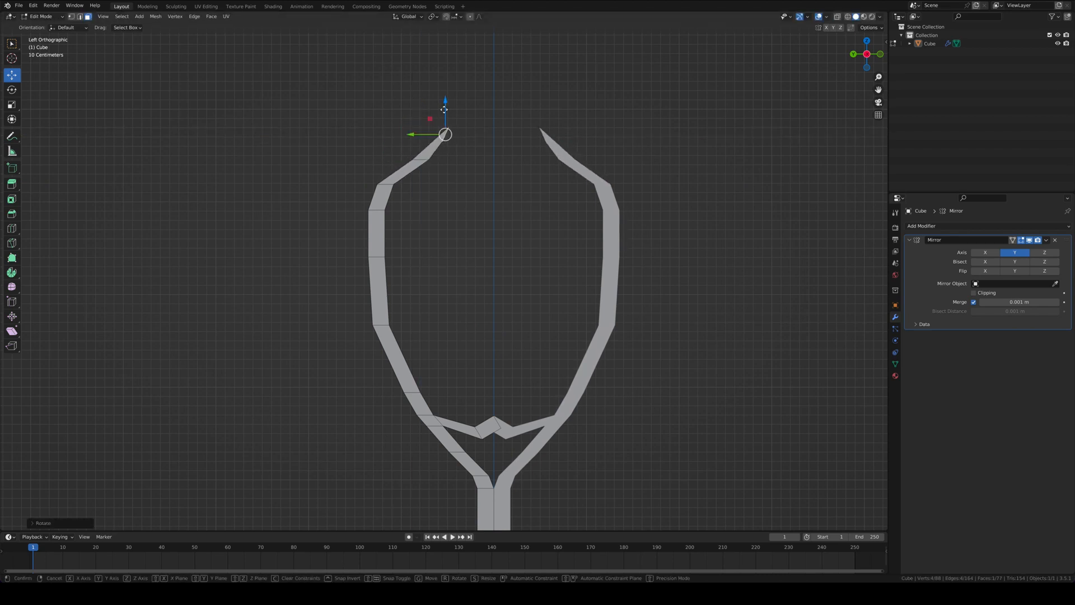
{"action": "left_click_drag", "start_coordinate": [444, 109], "coordinate": [444, 145]}
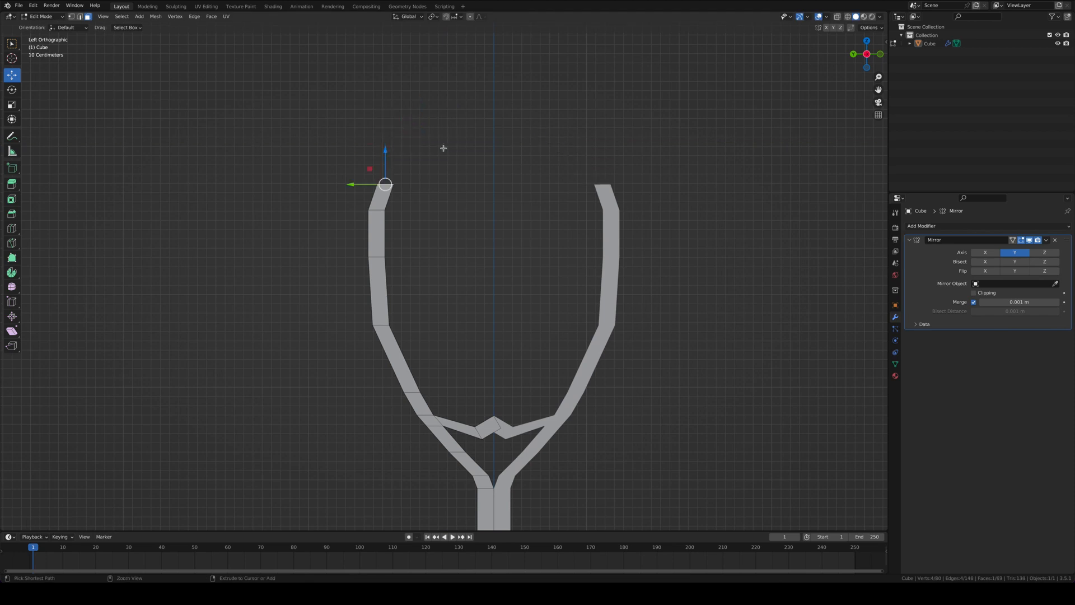
{"action": "key", "text": "ctrl+z"}
{"action": "key", "text": "ctrl+z"}
Try a different inward segment from the arm's tip with its end shifted along Y, and undo it
{"action": "key", "text": "e"}
{"action": "left_click", "coordinate": [447, 137]}
{"action": "key", "text": "g"}
{"action": "key", "text": "y"}
{"action": "left_click", "coordinate": [456, 137]}
{"action": "key", "text": "ctrl+z"}
{"action": "key", "text": "ctrl+z"}
Lower the arm's top face along Z, and extrude a short segment with its end shifted slightly inward along Y
{"action": "left_click_drag", "start_coordinate": [377, 185], "coordinate": [377, 199]}
{"action": "key", "text": "e"}
{"action": "left_click", "coordinate": [383, 166]}
{"action": "key", "text": "g"}
{"action": "key", "text": "y"}
{"action": "left_click", "coordinate": [385, 168]}
Extrude a further short segment from the arm's tip and shift its end inward along Y
{"action": "key", "text": "e"}
{"action": "left_click", "coordinate": [414, 148]}
{"action": "key", "text": "g"}
{"action": "key", "text": "y"}
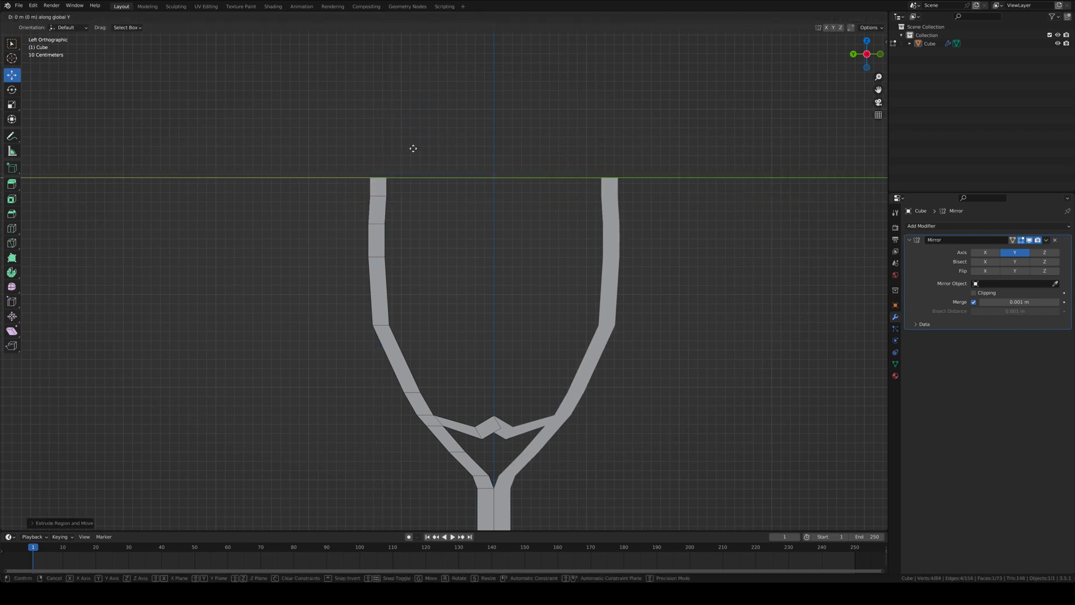
{"action": "left_click", "coordinate": [420, 144]}
Extrude one more segment from the tip and shift its end about 0.27 m toward the centre along Y
{"action": "key", "text": "e"}
{"action": "left_click", "coordinate": [445, 126]}
{"action": "key", "text": "g"}
{"action": "key", "text": "y"}
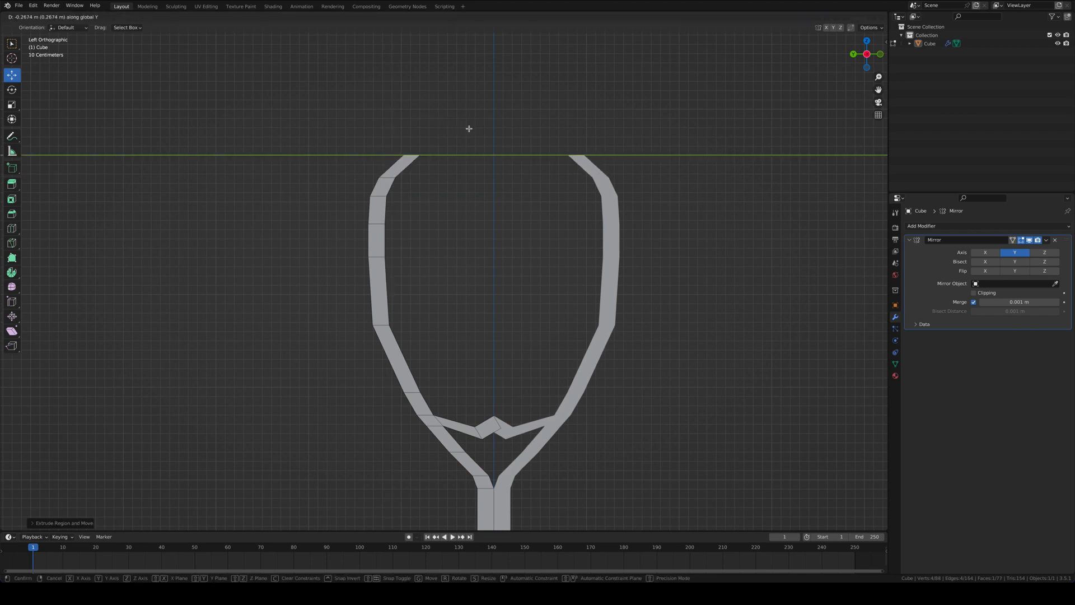
{"action": "left_click", "coordinate": [469, 128]}
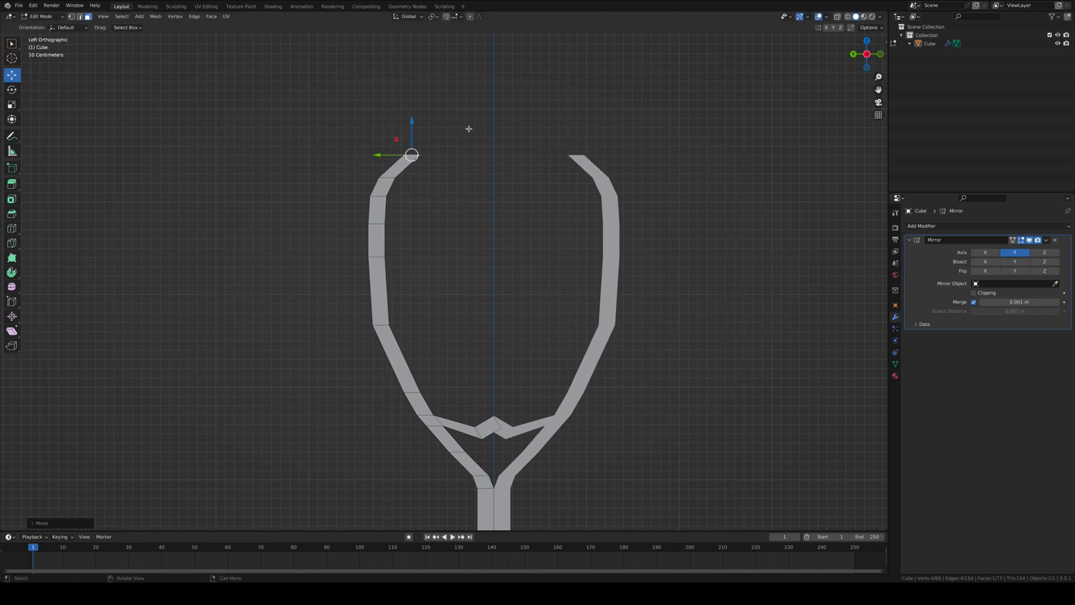
Select the faces of the arm's upper segments and delete them
{"action": "scroll", "coordinate": [469, 128], "scroll_direction": "down", "scroll_amount": 8}
{"action": "scroll", "coordinate": [469, 129], "scroll_direction": "up", "scroll_amount": 8}
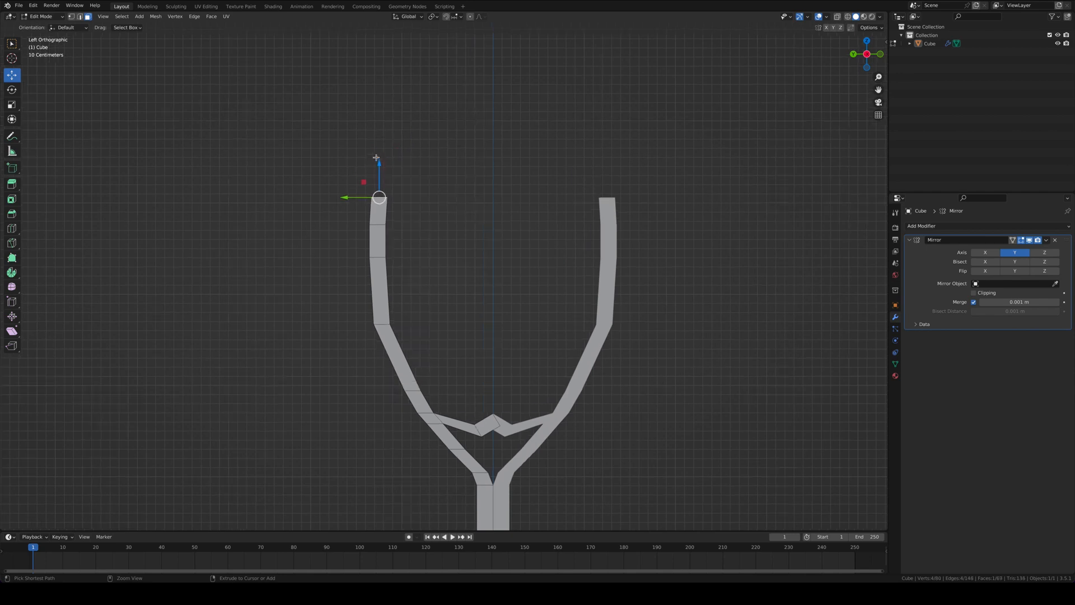
{"action": "mouse_move", "coordinate": [386, 159]}
{"action": "middle_mouse_down"}
{"action": "mouse_move", "coordinate": [391, 151]}
{"action": "mouse_move", "coordinate": [367, 205]}
{"action": "middle_mouse_up"}
{"action": "left_click_drag", "start_coordinate": [371, 207], "coordinate": [442, 325]}
{"action": "middle_click_drag", "start_coordinate": [443, 325], "coordinate": [405, 322]}
{"action": "key", "text": "x"}
{"action": "left_click", "coordinate": [446, 331]}
{"action": "left_click_drag", "start_coordinate": [351, 189], "coordinate": [380, 238]}
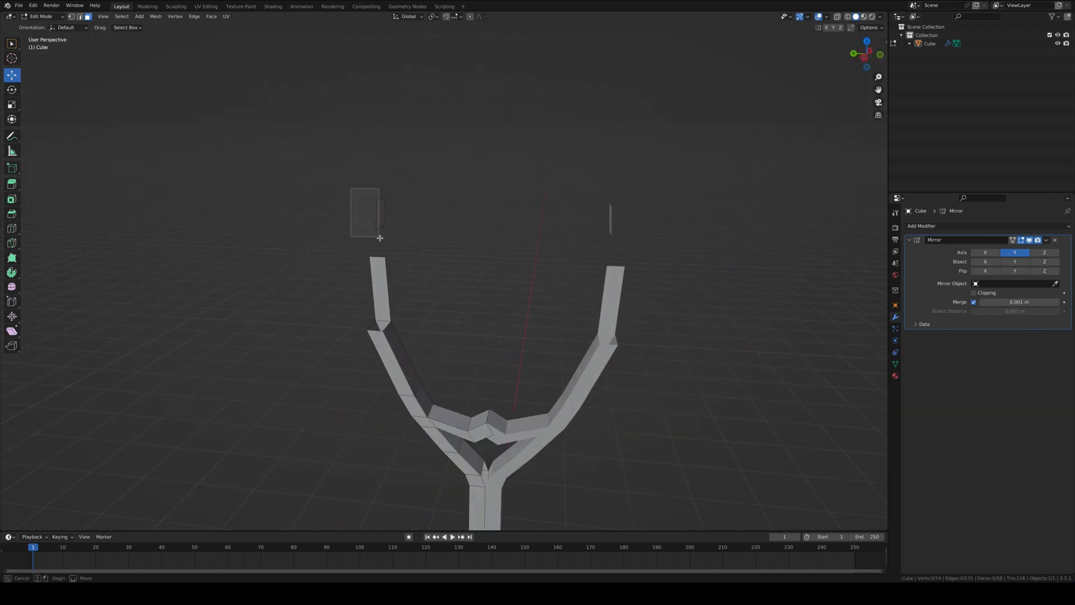
{"action": "key", "text": "x"}
{"action": "left_click", "coordinate": [397, 276]}
{"action": "middle_click_drag", "start_coordinate": [397, 276], "coordinate": [395, 273]}
Undo the recent edits back to the short arm, before its long upper segments and side branch were made
{"action": "key", "text": "ctrl+z"}
{"action": "key", "text": "ctrl+z"}
{"action": "key", "text": "ctrl+z"}
{"action": "key", "text": "ctrl+z"}
{"action": "key", "text": "ctrl+z"}
{"action": "key", "text": "ctrl+z"}
{"action": "key", "text": "ctrl+z"}
{"action": "key", "text": "ctrl+z"}
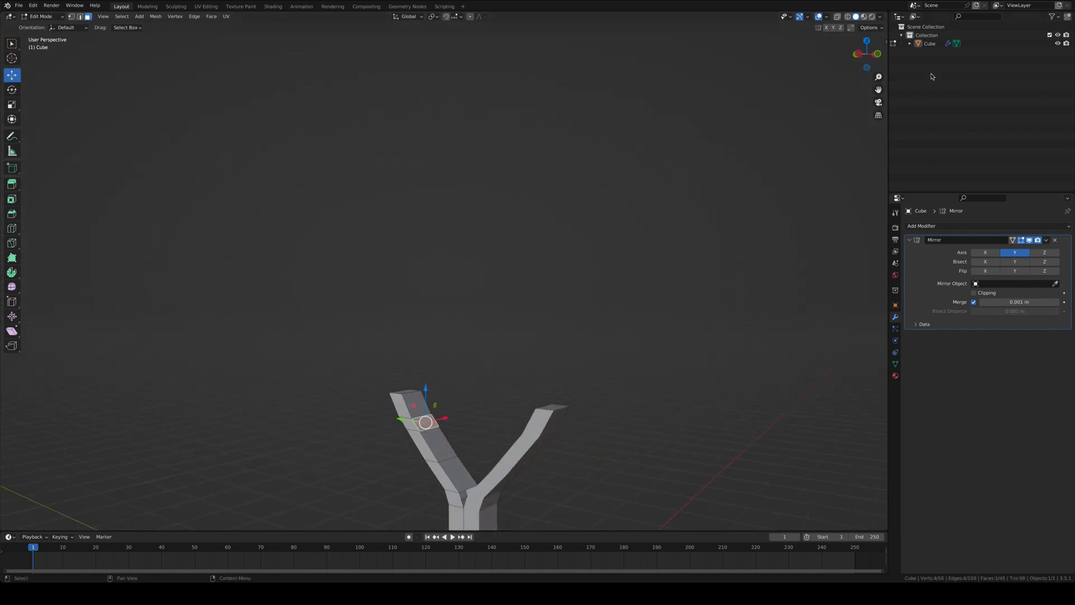
Extrude the arm's inner face into a side branch in the left view, shifting its end inward along Y and lowering it along Z
{"action": "left_click", "coordinate": [858, 54]}
{"action": "key", "text": "e"}
{"action": "left_click", "coordinate": [501, 434]}
{"action": "key", "text": "g"}
{"action": "key", "text": "y"}
{"action": "left_click", "coordinate": [508, 439]}
{"action": "key", "text": "g"}
{"action": "key", "text": "z"}
{"action": "left_click", "coordinate": [511, 470]}
{"action": "key", "text": "e"}
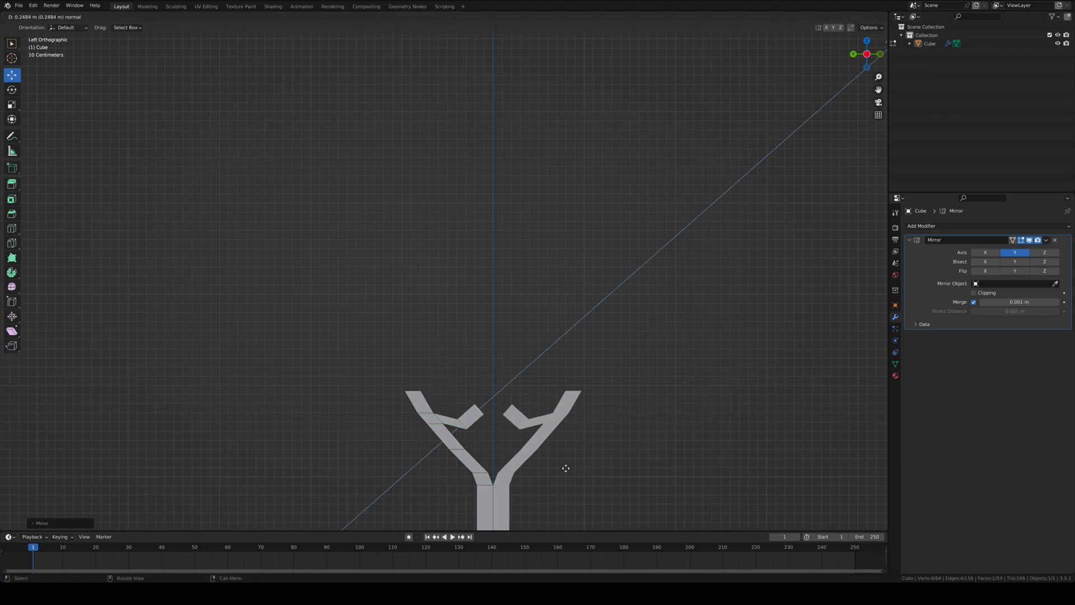
{"action": "left_click", "coordinate": [566, 468]}
{"action": "key", "text": "ctrl+z"}
Move the side branch's end face toward the centre along Y and extrude it to meet its mirrored half
{"action": "key", "text": "g"}
{"action": "key", "text": "y"}
{"action": "left_click", "coordinate": [583, 470]}
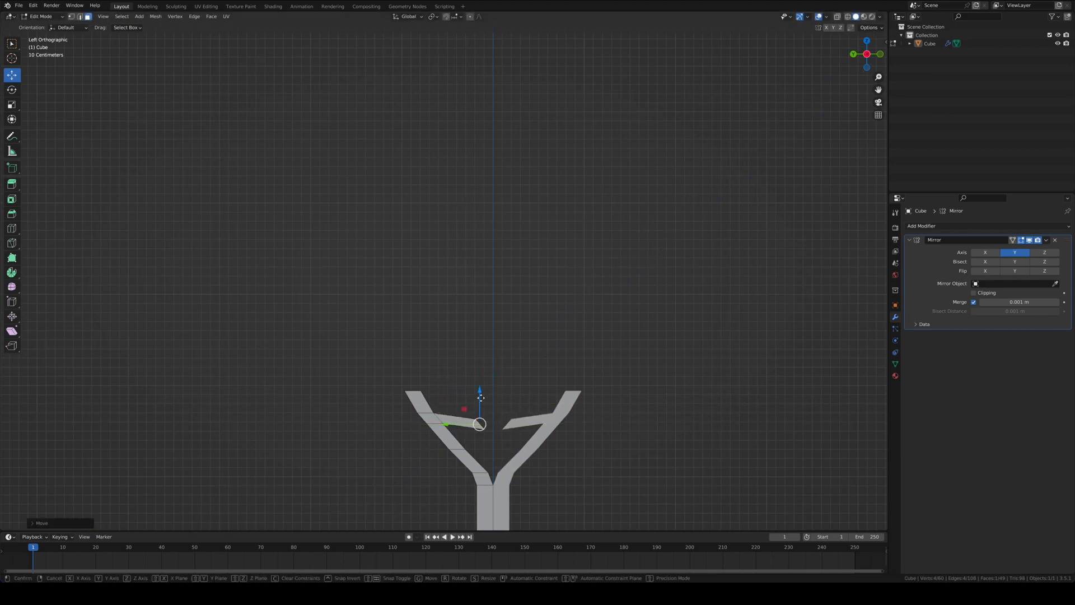
{"action": "key", "text": "e"}
{"action": "left_click", "coordinate": [572, 446]}
{"action": "left_click", "coordinate": [643, 430]}
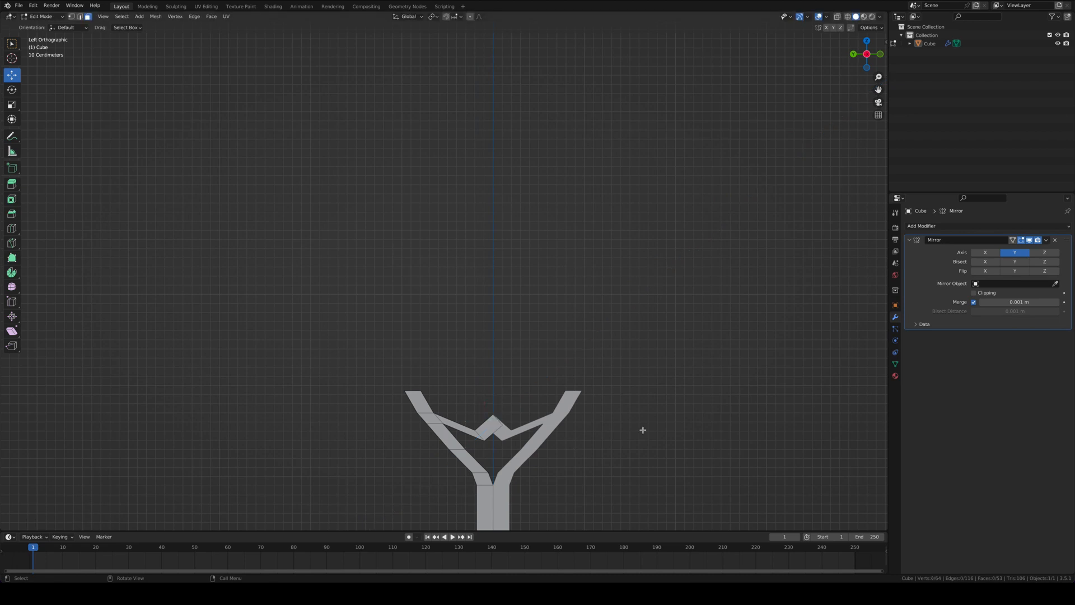
Extrude a segment from the short arm's top face in the left view and shift its end outward along Y
{"action": "scroll", "coordinate": [642, 430], "scroll_direction": "up", "scroll_amount": 5}
{"action": "left_click", "coordinate": [413, 367]}
{"action": "scroll", "coordinate": [412, 367], "scroll_direction": "down", "scroll_amount": 5}
{"action": "scroll", "coordinate": [413, 367], "scroll_direction": "down", "scroll_amount": 4, "text": "ctrl"}
{"action": "scroll", "coordinate": [413, 367], "scroll_direction": "down", "scroll_amount": 1}
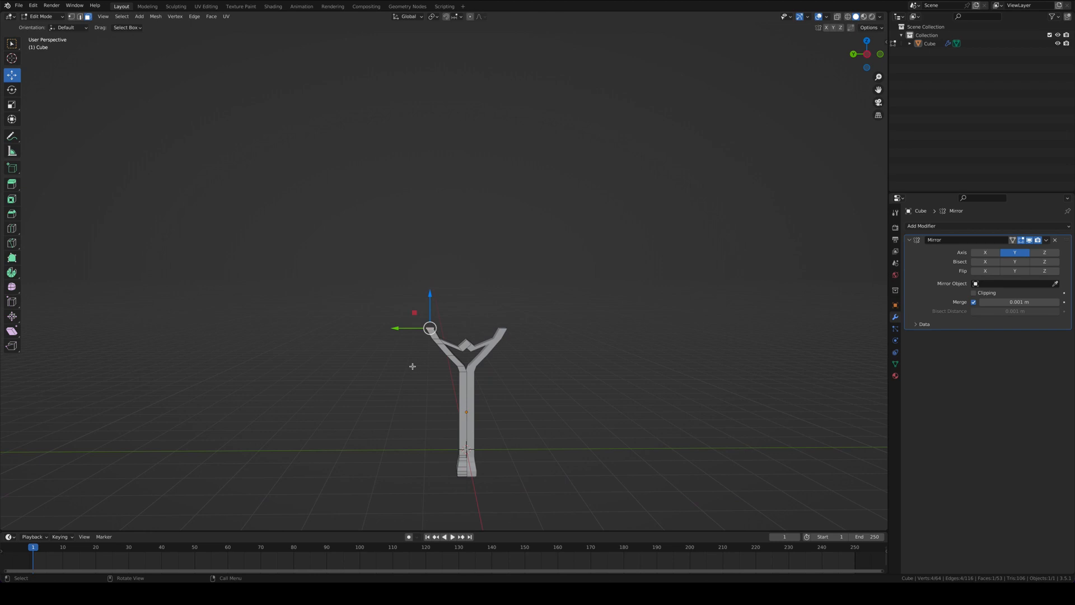
{"action": "scroll", "coordinate": [441, 311], "scroll_direction": "up", "scroll_amount": 3}
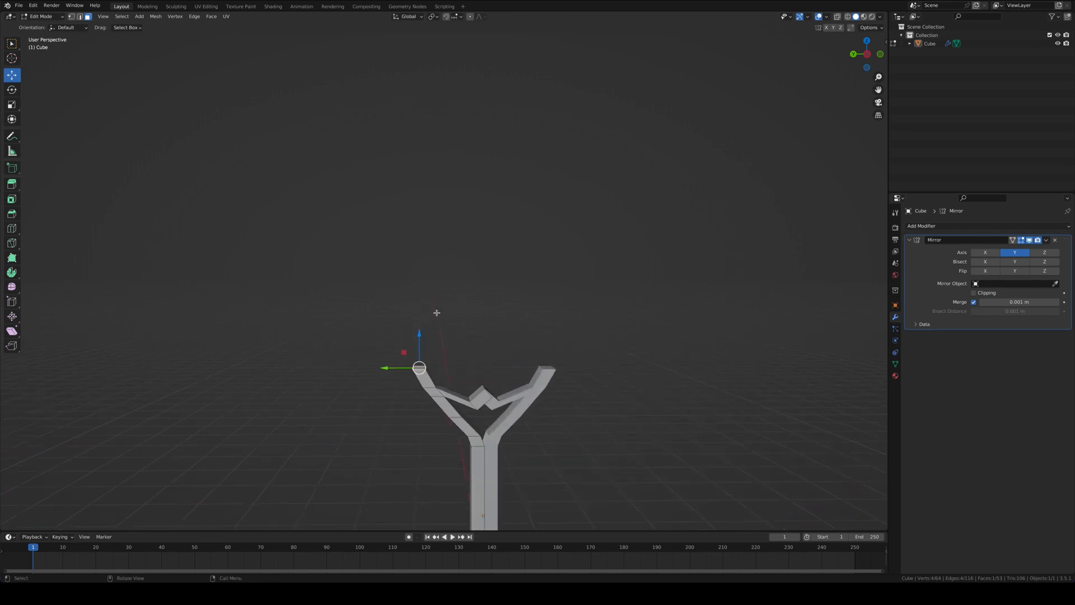
{"action": "middle_click_drag", "start_coordinate": [437, 312], "coordinate": [439, 302], "text": "shift"}
{"action": "left_click", "coordinate": [868, 54]}
{"action": "left_click", "coordinate": [867, 54]}
{"action": "scroll", "coordinate": [551, 401], "scroll_direction": "down", "scroll_amount": 2}
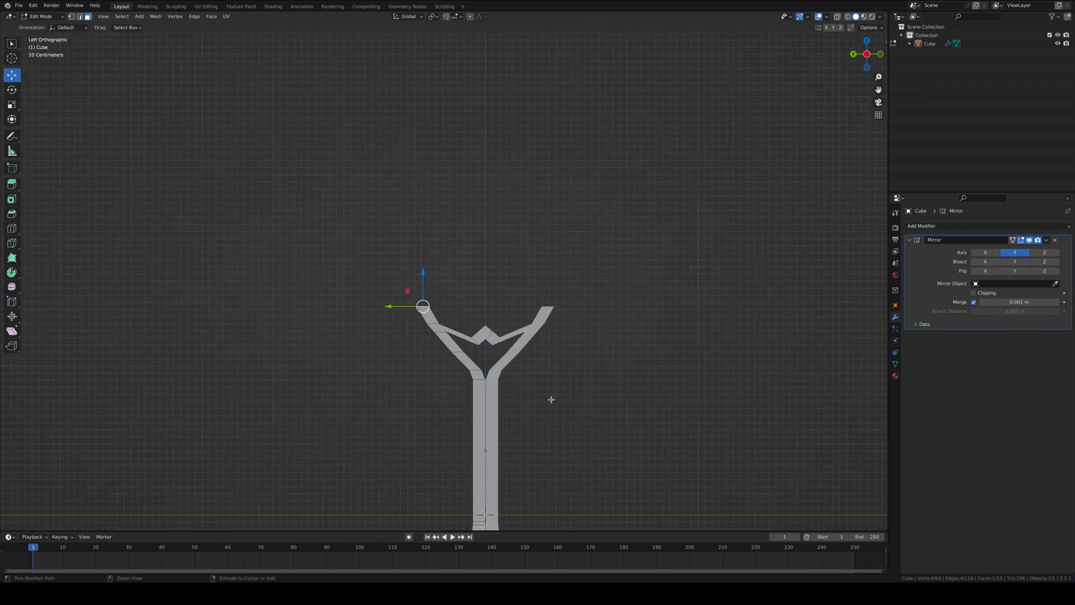
{"action": "key", "text": "e"}
{"action": "left_click", "coordinate": [552, 380]}
{"action": "key", "text": "g"}
{"action": "key", "text": "y"}
{"action": "left_click", "coordinate": [545, 377]}
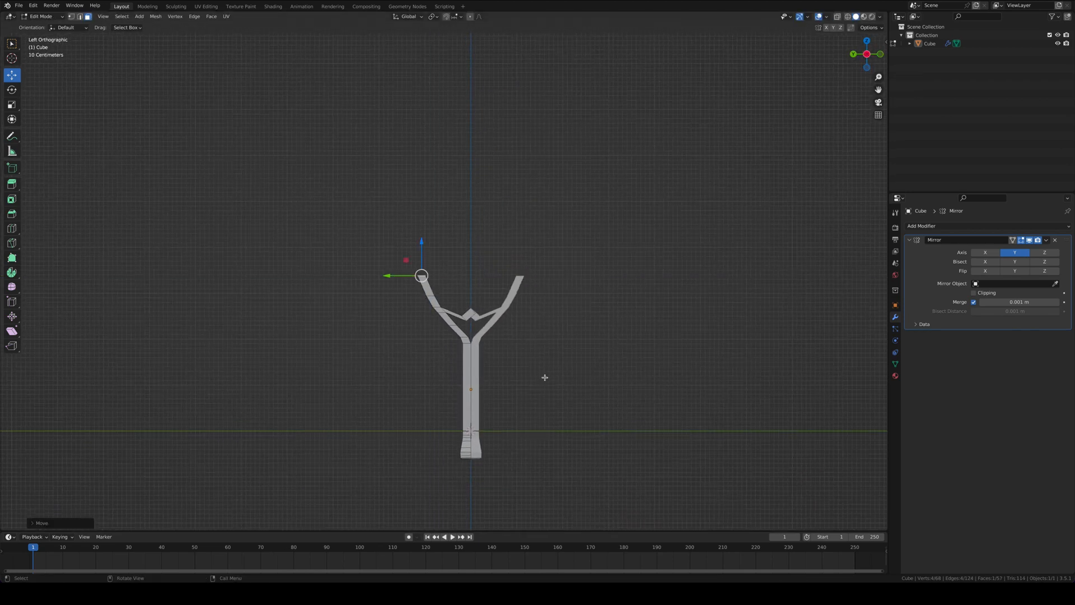
Extrude a long vertical segment from the arm's tip, followed by a short one shifted slightly inward along Y
{"action": "key", "text": "e"}
{"action": "left_click", "coordinate": [546, 334]}
{"action": "key", "text": "e"}
{"action": "left_click", "coordinate": [551, 320]}
{"action": "key", "text": "g"}
{"action": "key", "text": "y"}
{"action": "left_click", "coordinate": [554, 320]}
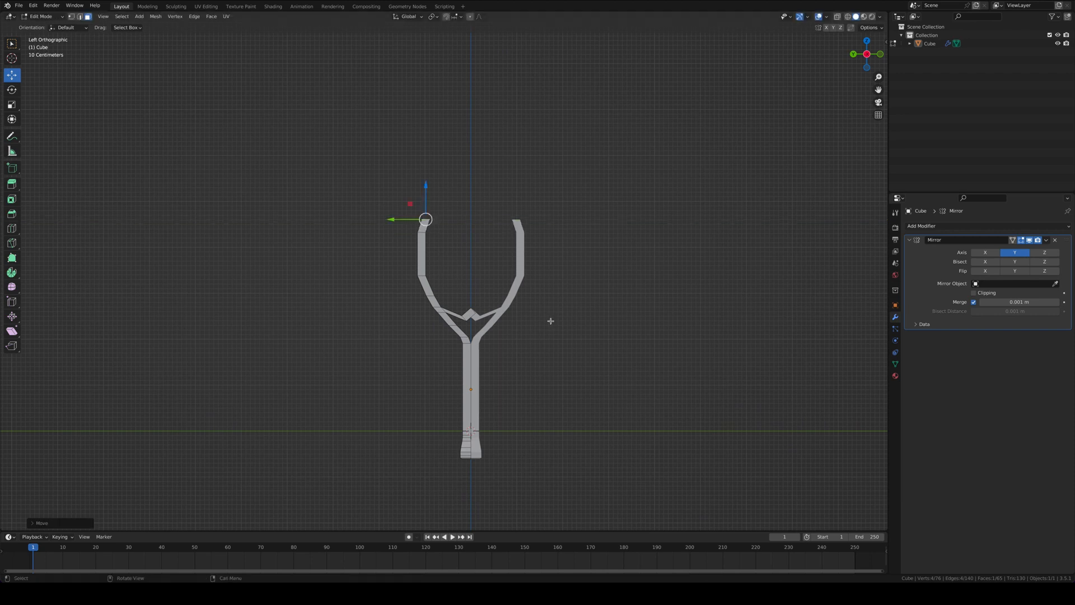
Extrude another short segment from the arm's tip and shift its end farther inward along Y
{"action": "key", "text": "e"}
{"action": "left_click", "coordinate": [556, 307]}
{"action": "key", "text": "g"}
{"action": "key", "text": "y"}
{"action": "left_click", "coordinate": [573, 307]}
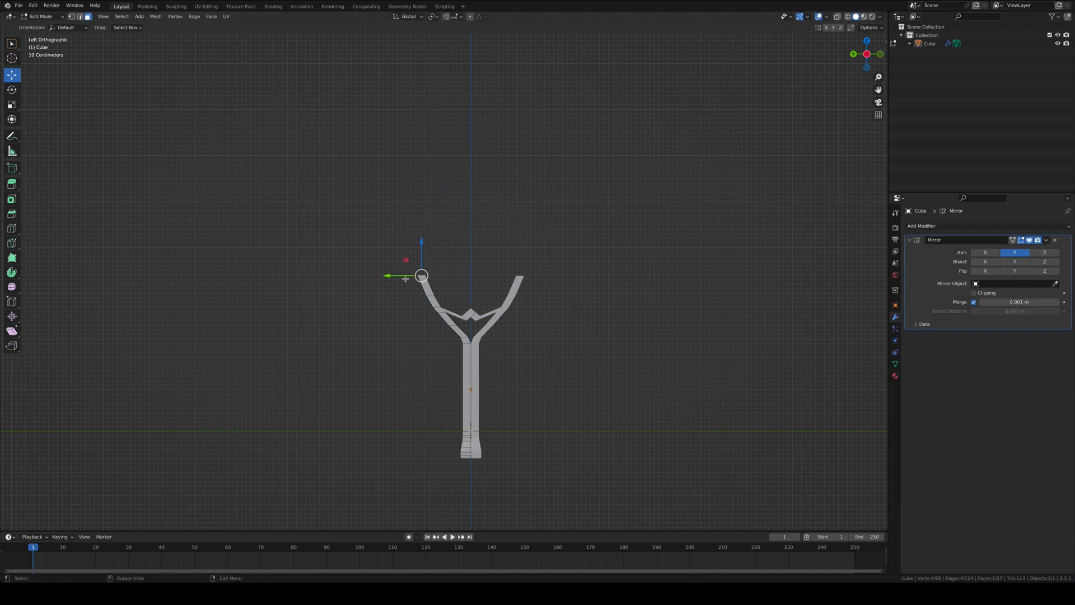
Extrude a short segment shifted slightly outward along Y from the arm's tip, followed by a long vertical segment
{"action": "key", "text": "e"}
{"action": "key", "text": "y"}
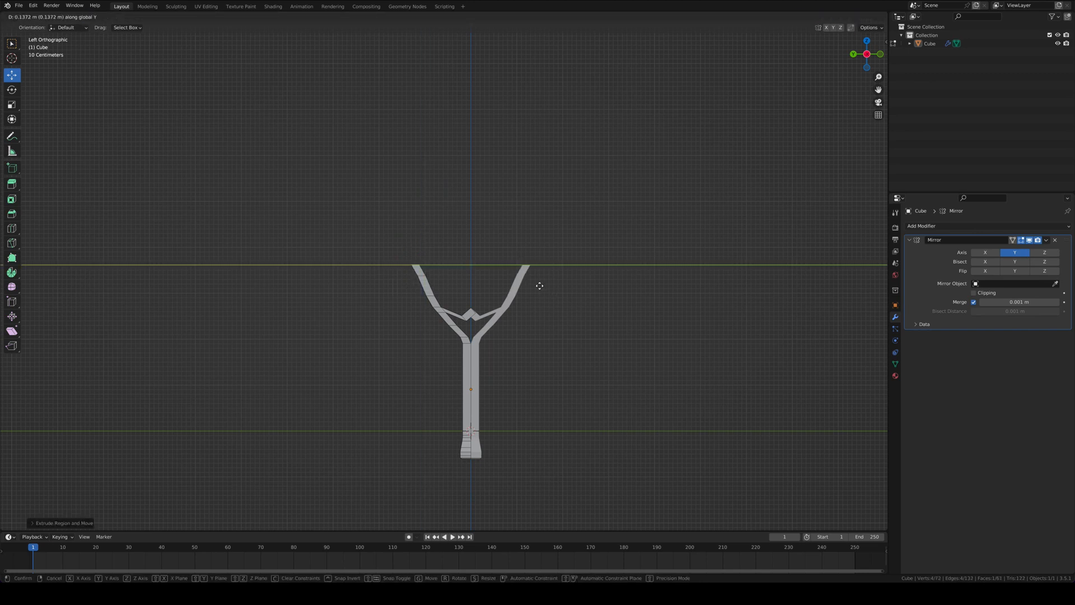
{"action": "key", "text": "z"}
{"action": "left_click", "coordinate": [548, 245]}
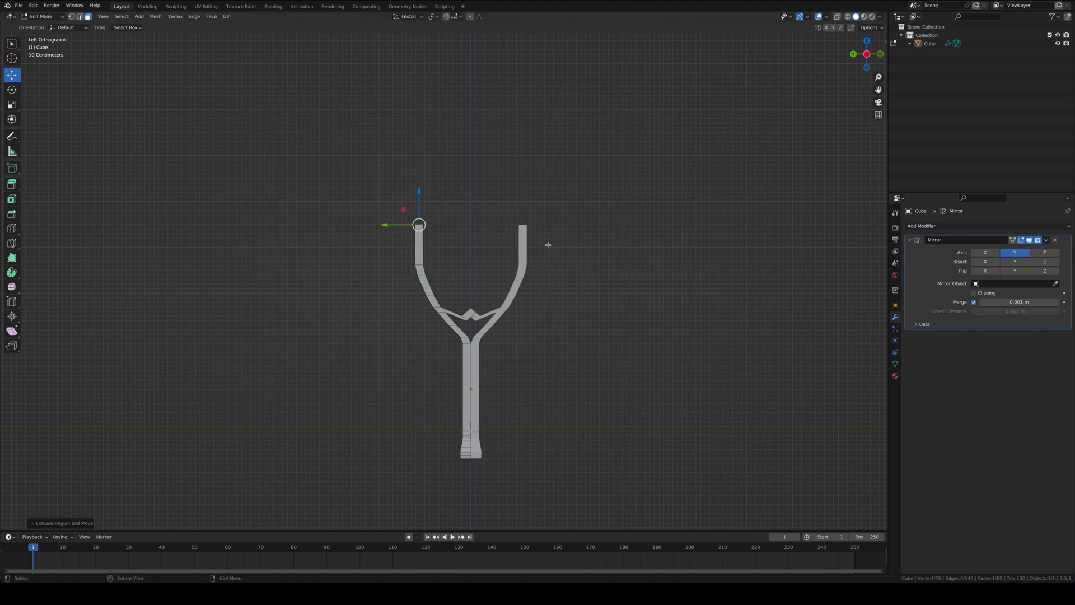
Extrude two short segments from the top of the vertical part, shifting each end inward along Y to curve the arm
{"action": "left_click", "coordinate": [547, 229]}
{"action": "key", "text": "g"}
{"action": "key", "text": "y"}
{"action": "left_click", "coordinate": [555, 230]}
{"action": "key", "text": "e"}
{"action": "left_click", "coordinate": [557, 221]}
{"action": "key", "text": "g"}
{"action": "key", "text": "y"}
{"action": "left_click", "coordinate": [565, 222]}
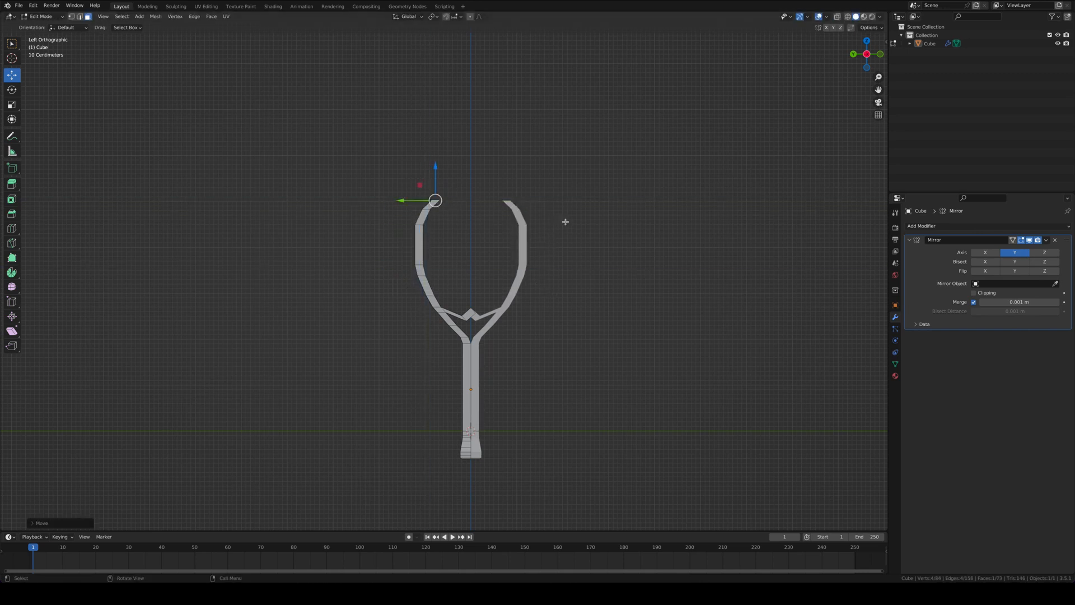
Try to extend the curved arm's tip with another extruded segment, and undo it
{"action": "left_click", "coordinate": [389, 135]}
{"action": "key", "text": "e"}
{"action": "left_click", "coordinate": [418, 151]}
{"action": "middle_click_drag", "start_coordinate": [482, 117], "coordinate": [507, 137]}
{"action": "left_click", "coordinate": [871, 57]}
{"action": "scroll", "coordinate": [499, 50], "scroll_direction": "up", "scroll_amount": 9}
{"action": "middle_click_drag", "start_coordinate": [498, 44], "coordinate": [495, 323], "text": "shift"}
{"action": "left_click_drag", "start_coordinate": [397, 140], "coordinate": [356, 178]}
{"action": "key", "text": "ctrl+z"}
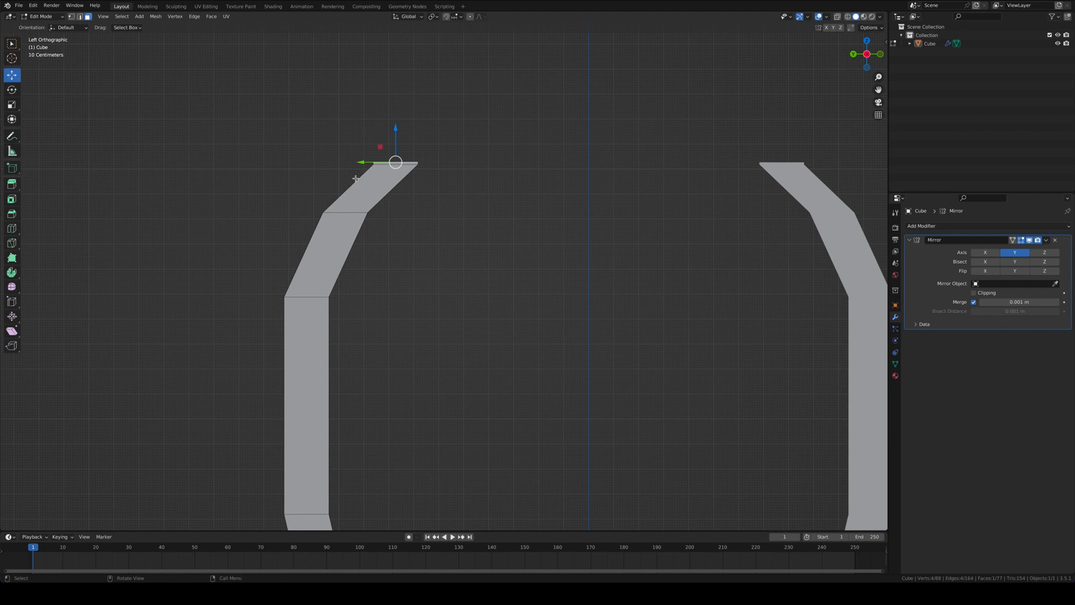
Try to extrude, rotate and lower the arm's tip face, and undo these changes
{"action": "key", "text": "e"}
{"action": "left_click", "coordinate": [516, 250]}
{"action": "key", "text": "ctrl+z"}
{"action": "key", "text": "r"}
{"action": "left_click", "coordinate": [505, 256]}
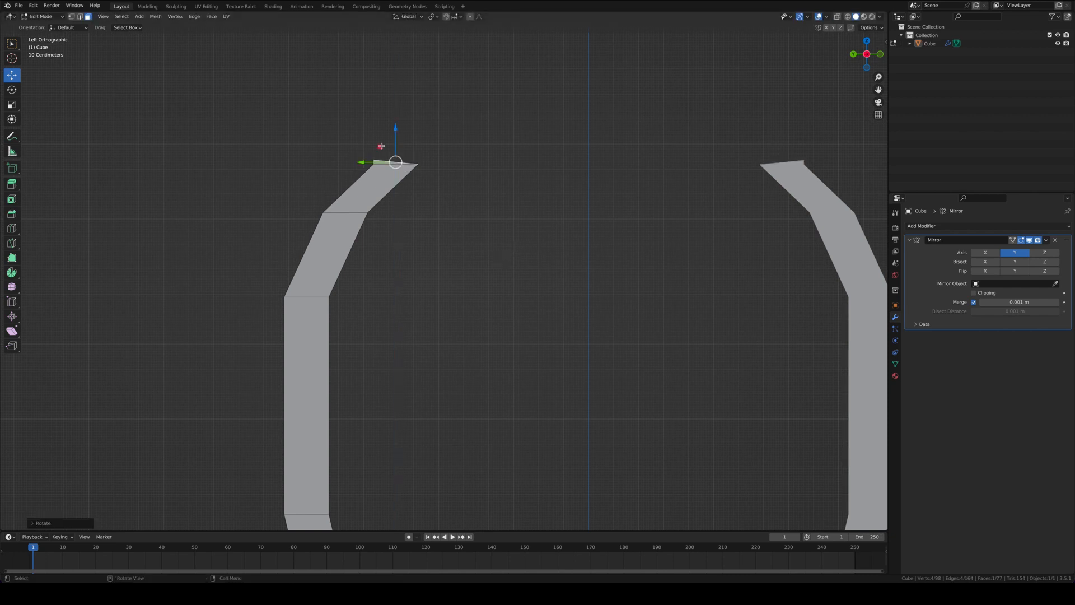
{"action": "left_click_drag", "start_coordinate": [395, 135], "coordinate": [396, 141]}
{"action": "key", "text": "ctrl+z"}
{"action": "key", "text": "ctrl+z"}
{"action": "key", "text": "ctrl+z"}
Rotate the arm's tip face inward and extrude a further segment from it, raising its end along Z
{"action": "key", "text": "r"}
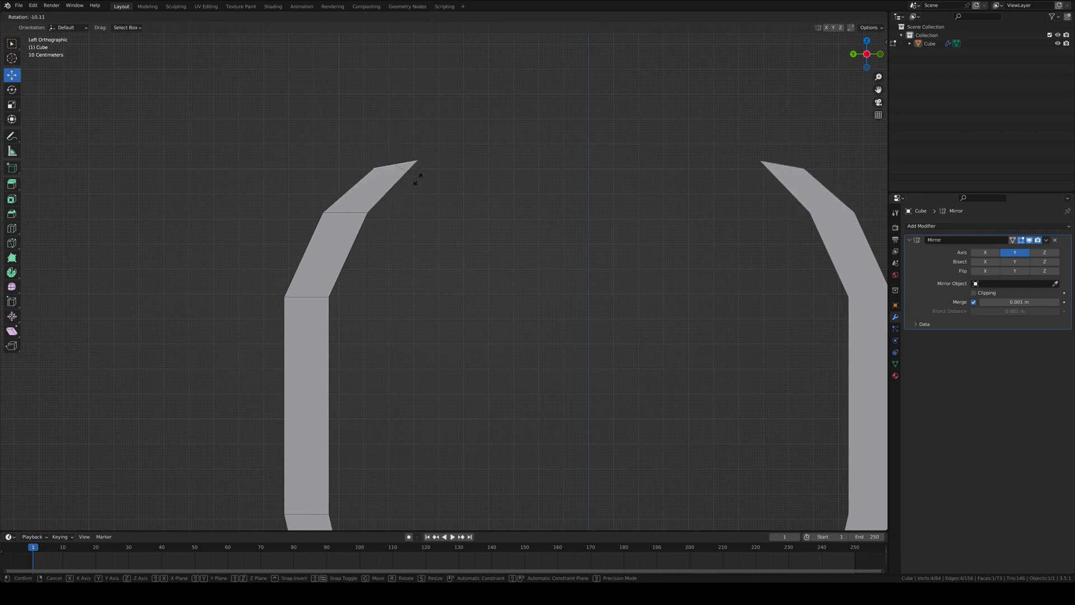
{"action": "left_click", "coordinate": [364, 182]}
{"action": "key", "text": "e"}
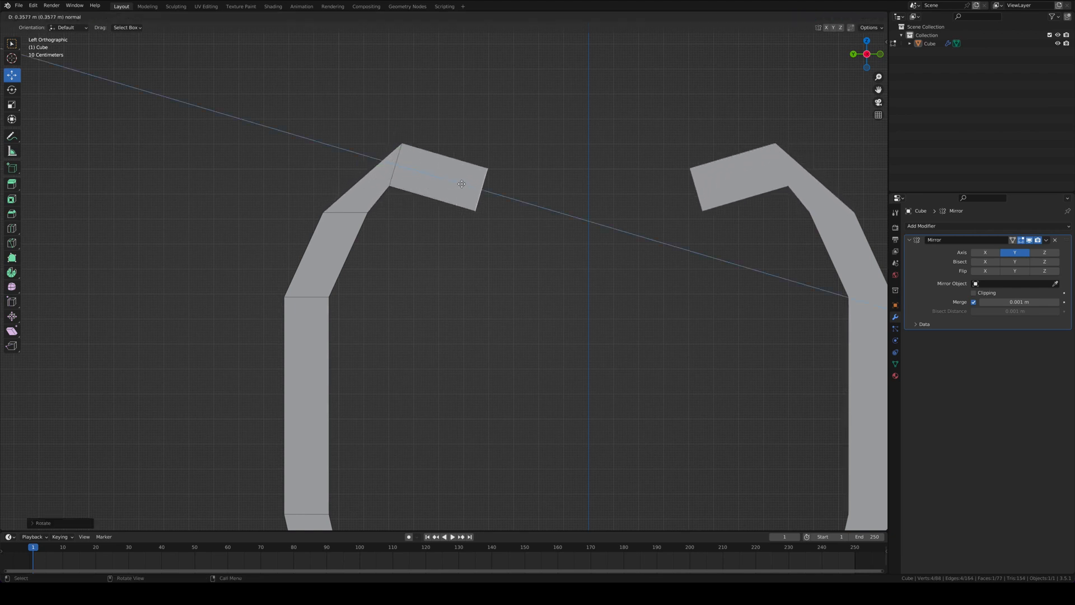
{"action": "left_click", "coordinate": [465, 173]}
{"action": "key", "text": "g"}
{"action": "key", "text": "z"}
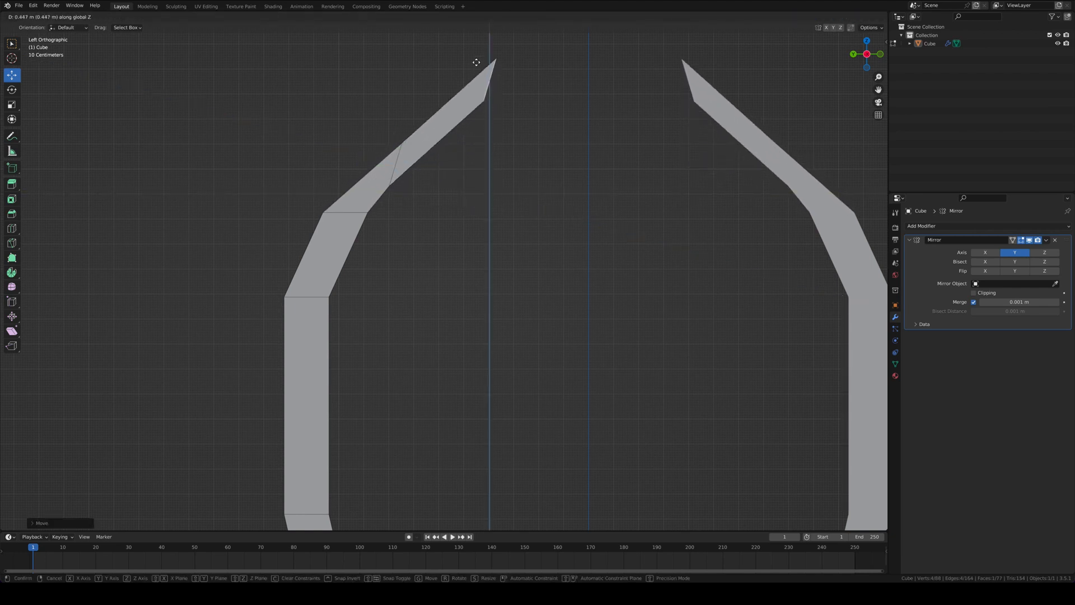
{"action": "key", "text": "Escape"}
Extend the arm's tip to the mirror plane, raising it along Z and rotating it to close the hoop
{"action": "scroll", "coordinate": [488, 89], "scroll_direction": "down", "scroll_amount": 6}
{"action": "scroll", "coordinate": [487, 115], "scroll_direction": "up", "scroll_amount": 4}
{"action": "key", "text": "g"}
{"action": "key", "text": "z"}
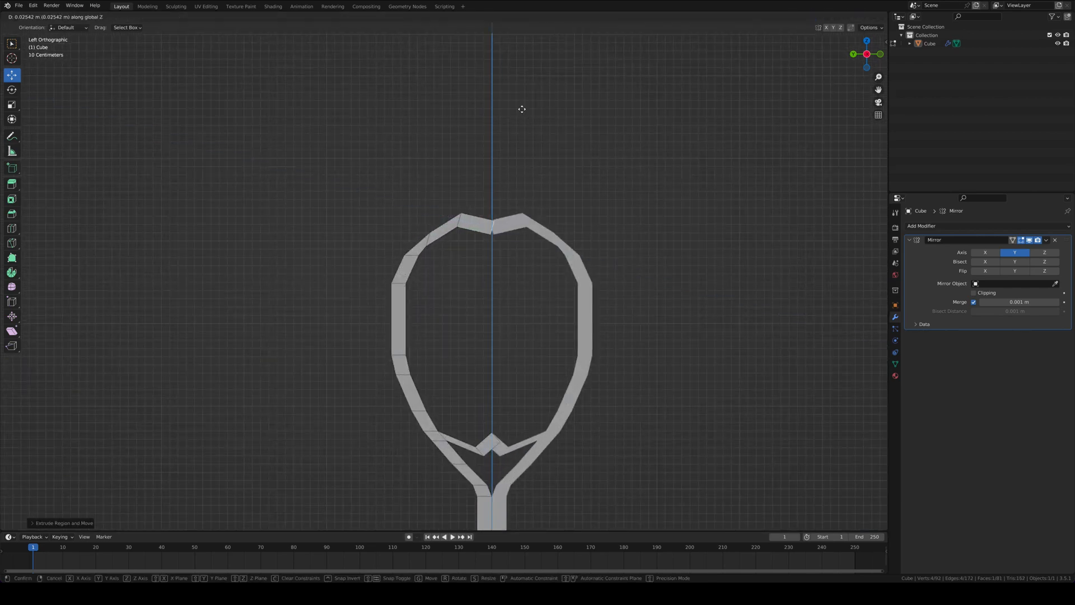
{"action": "left_click", "coordinate": [507, 99]}
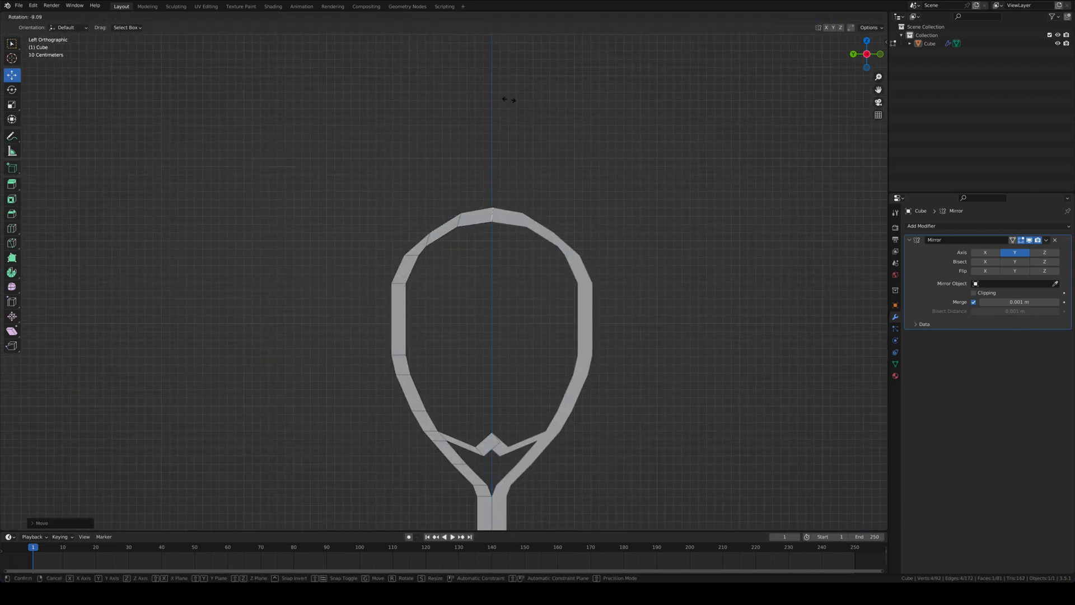
{"action": "key", "text": "Tab"}
{"action": "scroll", "coordinate": [505, 100], "scroll_direction": "down", "scroll_amount": 9}
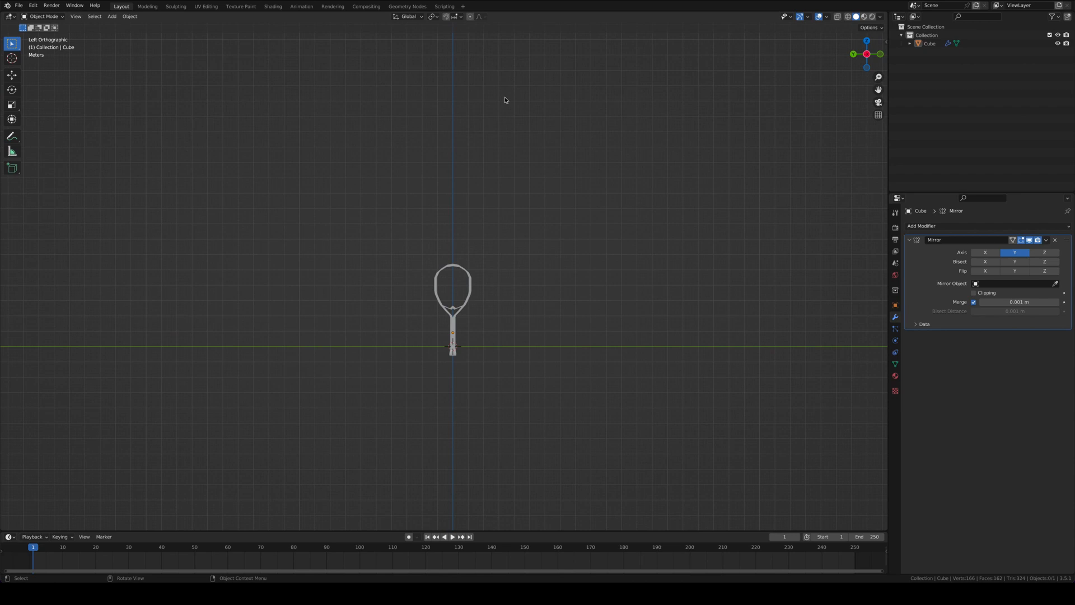
{"action": "scroll", "coordinate": [456, 153], "scroll_direction": "up", "scroll_amount": 5}
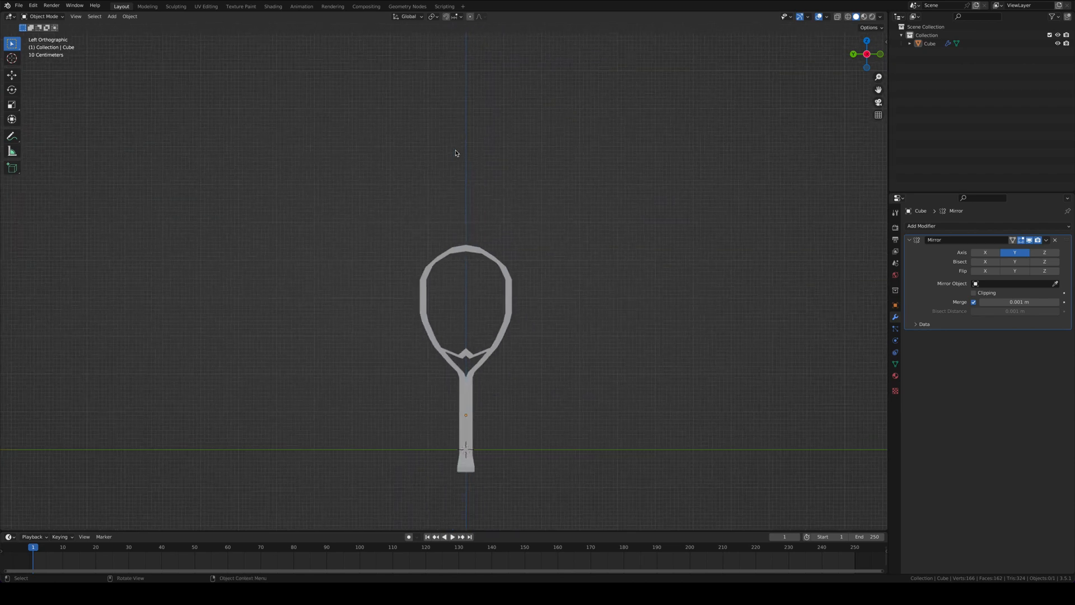
Add a cube mesh at the origin and give it a Wireframe modifier
{"action": "middle_click_drag", "start_coordinate": [456, 153], "coordinate": [486, 197]}
{"action": "key", "text": "shift+a"}
{"action": "left_click", "coordinate": [526, 199]}
{"action": "left_click", "coordinate": [921, 225]}
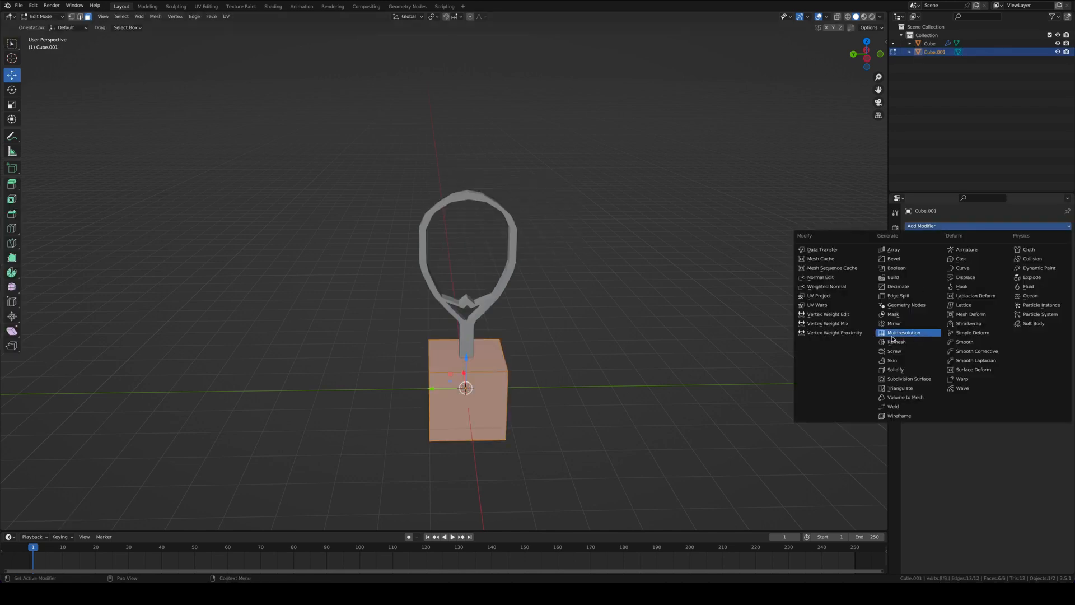
{"action": "left_click", "coordinate": [907, 409]}
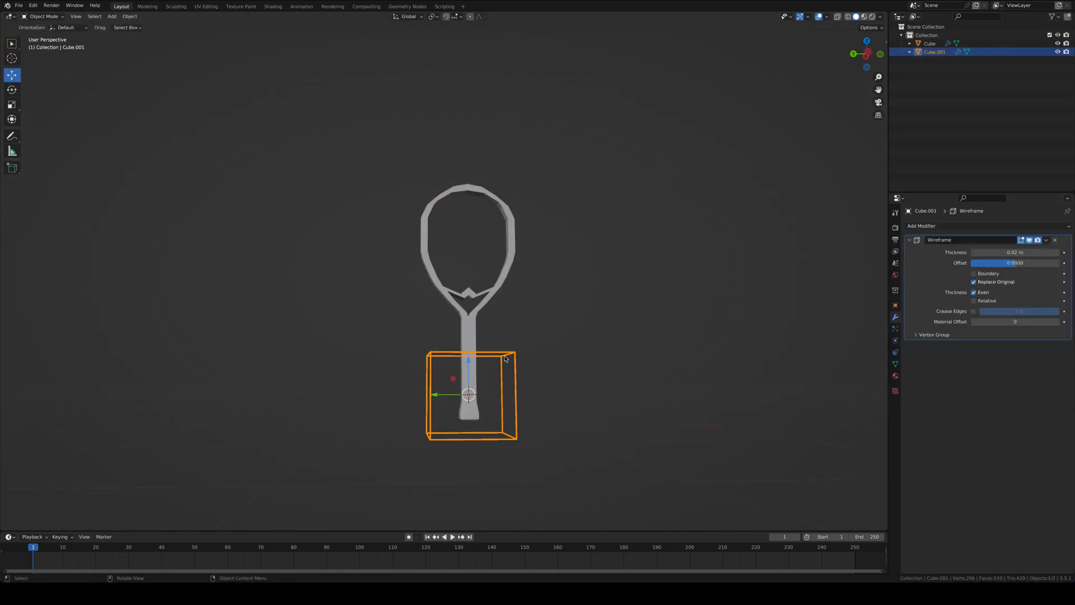
Raise the wireframe cube along Z to the racket head and scale it up to enclose the hoop
{"action": "left_click_drag", "start_coordinate": [469, 360], "coordinate": [469, 218]}
{"action": "middle_click_drag", "start_coordinate": [615, 238], "coordinate": [607, 274]}
{"action": "key", "text": "s"}
{"action": "left_click", "coordinate": [626, 289]}
{"action": "left_click_drag", "start_coordinate": [468, 220], "coordinate": [468, 212]}
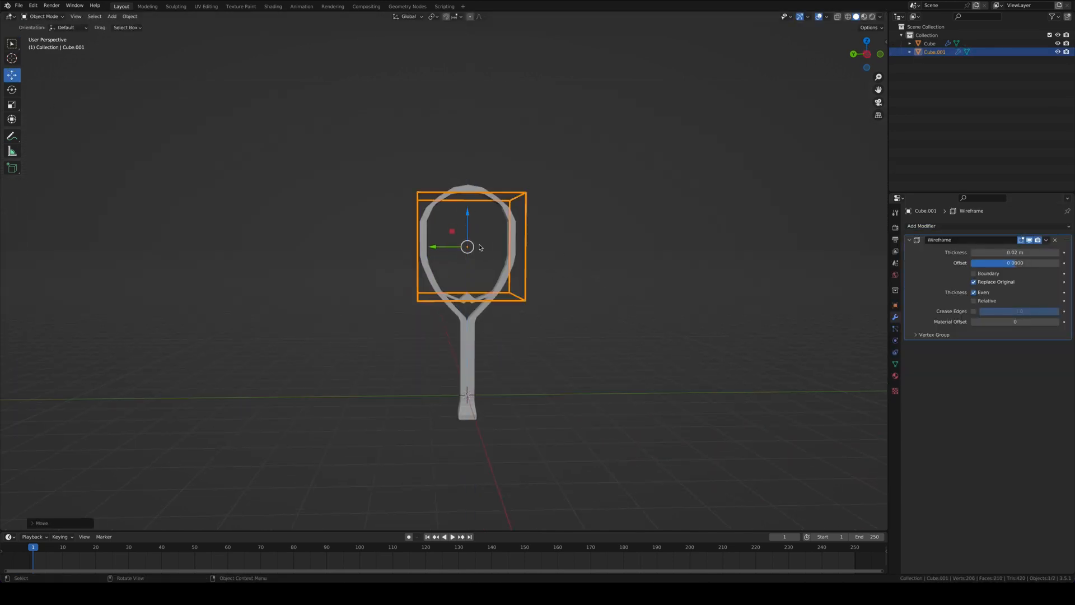
{"action": "key", "text": "s"}
{"action": "left_click", "coordinate": [493, 241]}
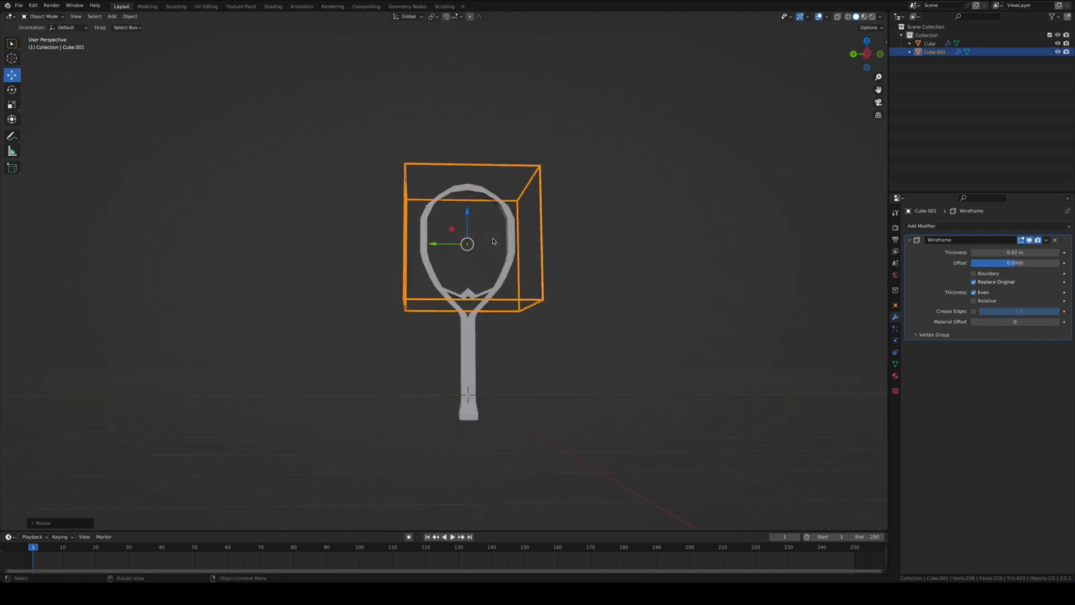
{"action": "key", "text": "ctrl+KP_3"}
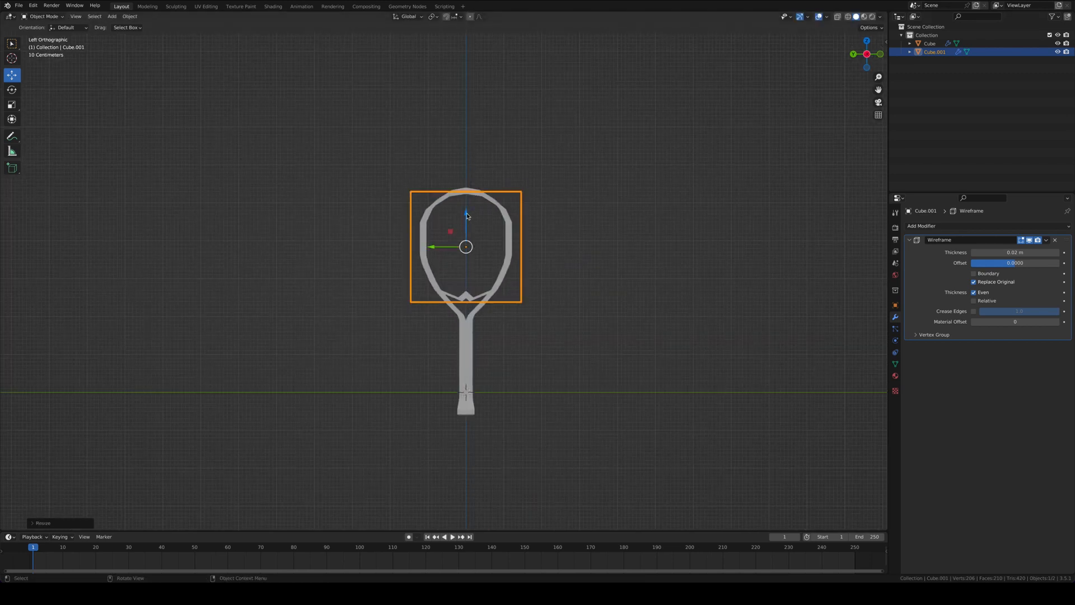
{"action": "left_click_drag", "start_coordinate": [468, 216], "coordinate": [465, 209]}
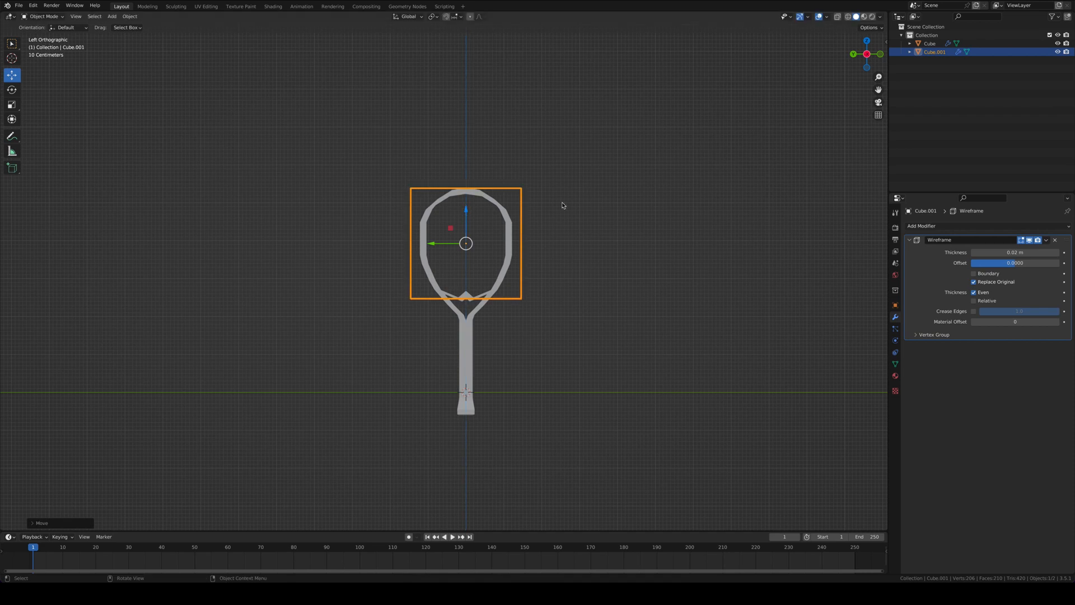
Edit the wireframe cube in face selection mode and delete two of its adjoining faces, including the top one
{"action": "scroll", "coordinate": [564, 204], "scroll_direction": "up", "scroll_amount": 5}
{"action": "key", "text": "Tab"}
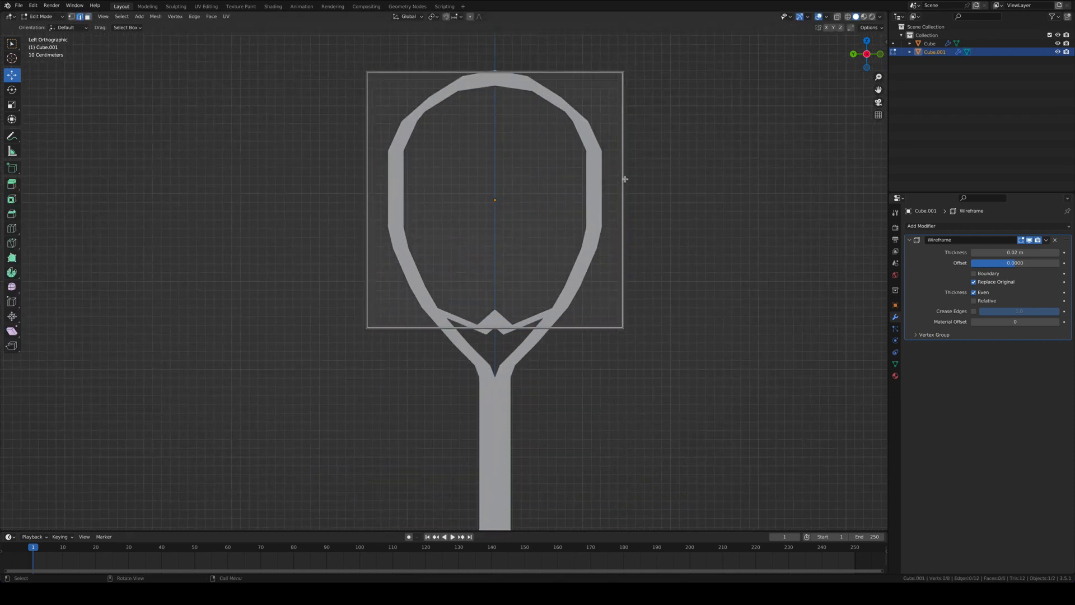
{"action": "left_click", "coordinate": [625, 179]}
{"action": "middle_click_drag", "start_coordinate": [640, 184], "coordinate": [623, 197]}
{"action": "key", "text": "Tab"}
{"action": "key", "text": "Tab"}
{"action": "key", "text": "Tab"}
{"action": "key", "text": "Tab"}
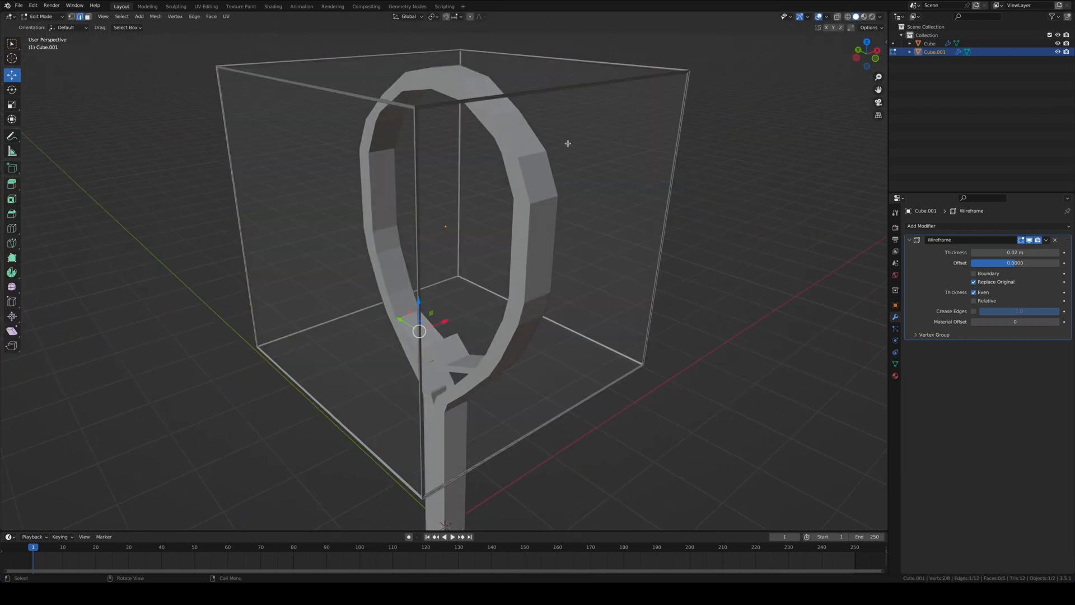
{"action": "left_click", "coordinate": [88, 17]}
{"action": "left_click", "coordinate": [562, 100]}
{"action": "left_click", "coordinate": [523, 81], "text": "shift"}
{"action": "key", "text": "x"}
{"action": "left_click", "coordinate": [521, 96]}
Delete the cube's other faces, keeping only one vertical square parallel to the racket head
{"action": "middle_click_drag", "start_coordinate": [525, 97], "coordinate": [457, 107]}
{"action": "left_click", "coordinate": [426, 168]}
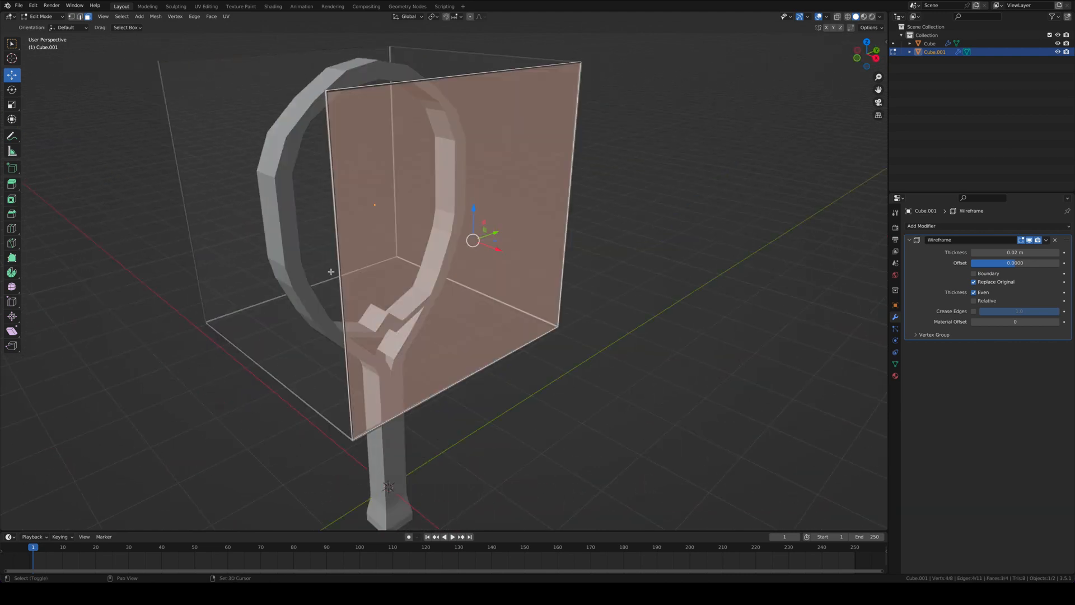
{"action": "left_click", "coordinate": [331, 272], "text": "shift"}
{"action": "middle_click_drag", "start_coordinate": [331, 272], "coordinate": [480, 132]}
{"action": "key", "text": "x"}
{"action": "key", "text": "Tab"}
{"action": "middle_click_drag", "start_coordinate": [462, 115], "coordinate": [404, 134]}
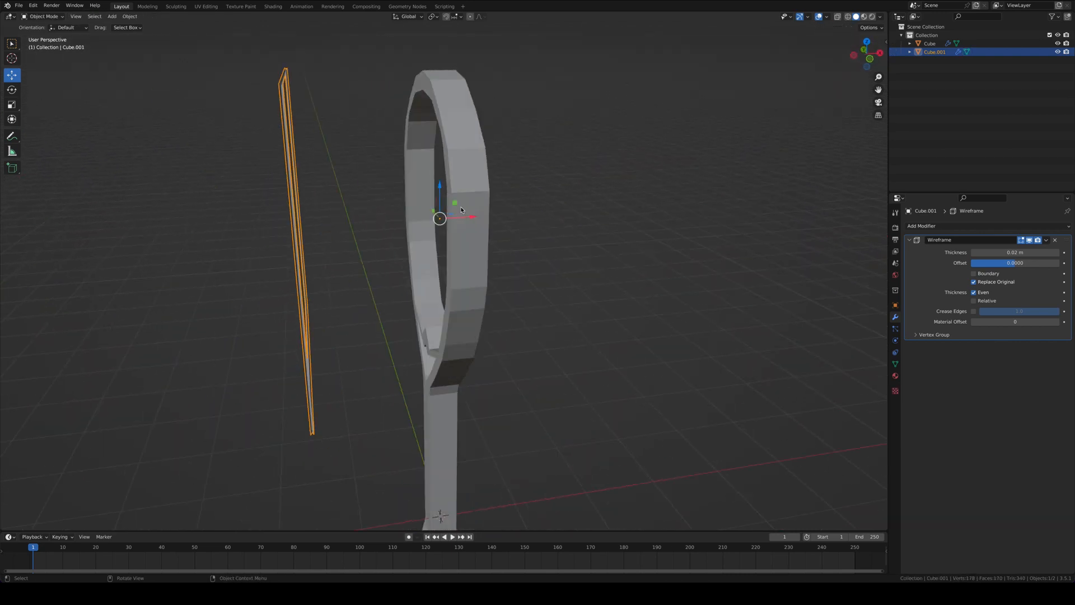
Move the square wireframe along X into the plane of the racket head and check its alignment from the left side
{"action": "left_click_drag", "start_coordinate": [468, 216], "coordinate": [604, 207]}
{"action": "middle_click_drag", "start_coordinate": [604, 207], "coordinate": [426, 401]}
{"action": "key", "text": "s"}
{"action": "left_click", "coordinate": [542, 235]}
{"action": "left_click", "coordinate": [440, 395]}
{"action": "left_click", "coordinate": [535, 350]}
{"action": "middle_click_drag", "start_coordinate": [535, 351], "coordinate": [578, 347]}
{"action": "left_click", "coordinate": [866, 54]}
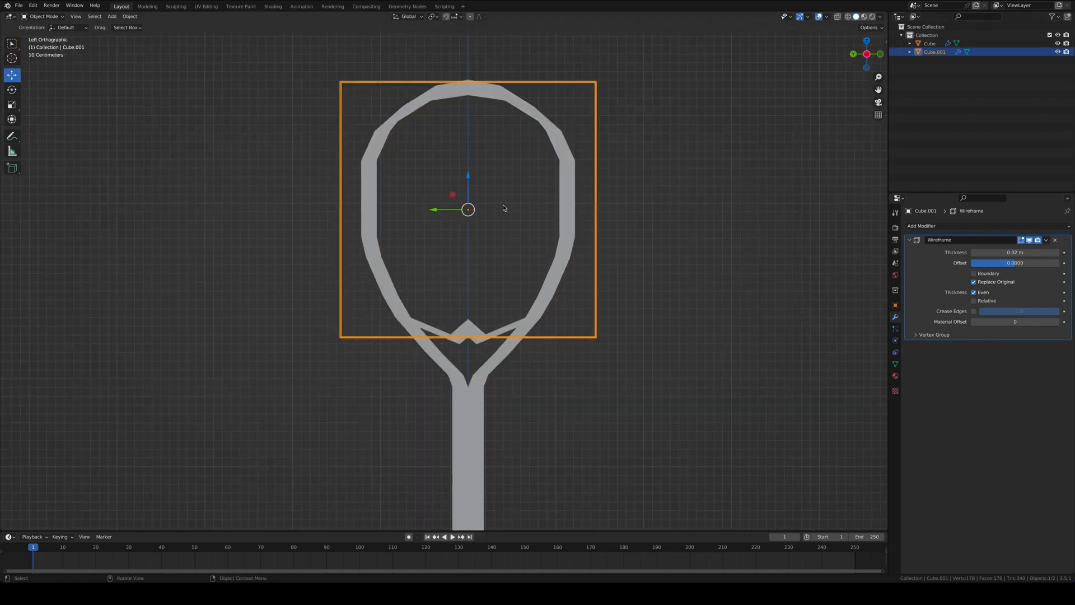
Try adding a Subdivision Surface modifier to the racket frame, and undo it
{"action": "middle_click_drag", "start_coordinate": [504, 206], "coordinate": [507, 211]}
{"action": "middle_click_drag", "start_coordinate": [672, 107], "coordinate": [656, 109]}
{"action": "left_click", "coordinate": [490, 89]}
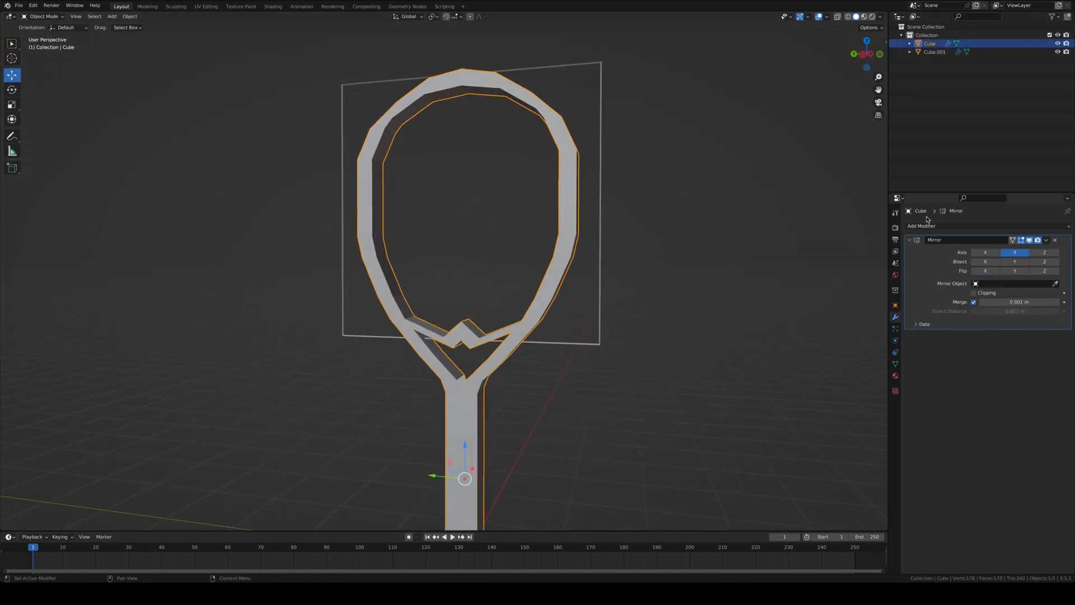
{"action": "left_click", "coordinate": [929, 225]}
{"action": "left_click", "coordinate": [905, 384]}
{"action": "middle_click_drag", "start_coordinate": [774, 326], "coordinate": [703, 330]}
{"action": "key", "text": "ctrl+z"}
{"action": "middle_click_drag", "start_coordinate": [592, 139], "coordinate": [588, 154]}
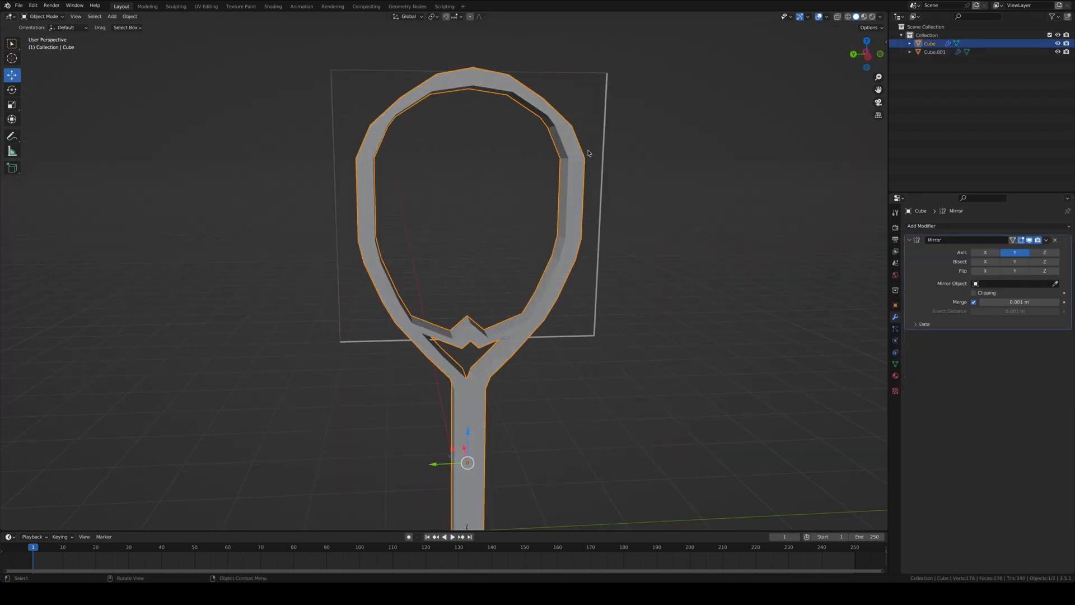
Extrude the racket's end face at the top centre of the hoop slightly across the mirror plane and rotate it
{"action": "key", "text": "Tab"}
{"action": "scroll", "coordinate": [453, 60], "scroll_direction": "up", "scroll_amount": 10}
{"action": "middle_click_drag", "start_coordinate": [480, 78], "coordinate": [418, 48]}
{"action": "scroll", "coordinate": [417, 49], "scroll_direction": "up", "scroll_amount": 3}
{"action": "scroll", "coordinate": [417, 49], "scroll_direction": "down", "scroll_amount": 3}
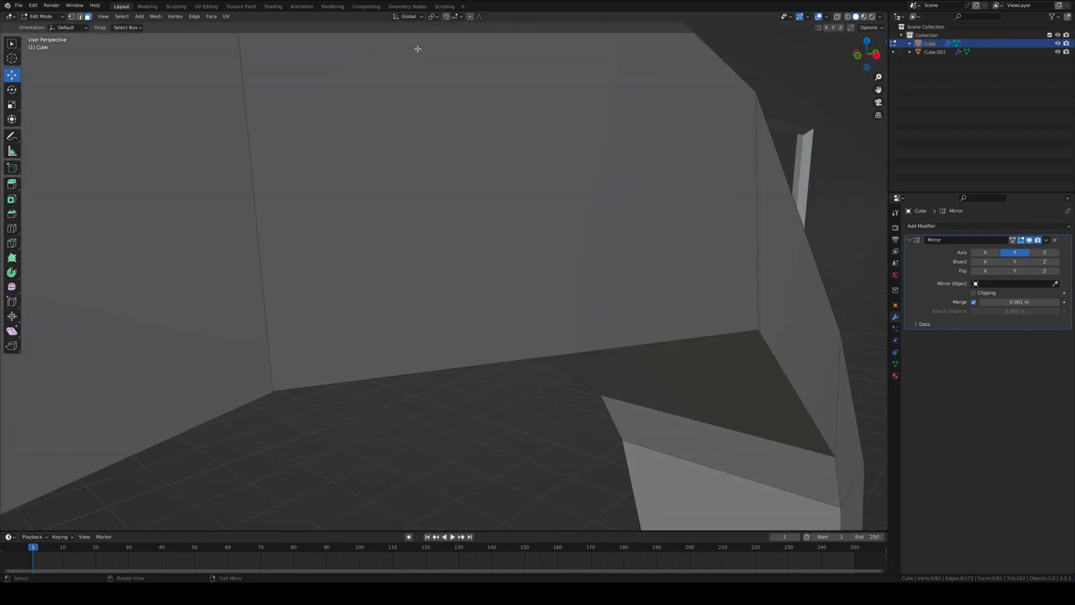
{"action": "scroll", "coordinate": [418, 48], "scroll_direction": "up", "scroll_amount": 3}
{"action": "left_click", "coordinate": [387, 100]}
{"action": "scroll", "coordinate": [392, 98], "scroll_direction": "down", "scroll_amount": 8}
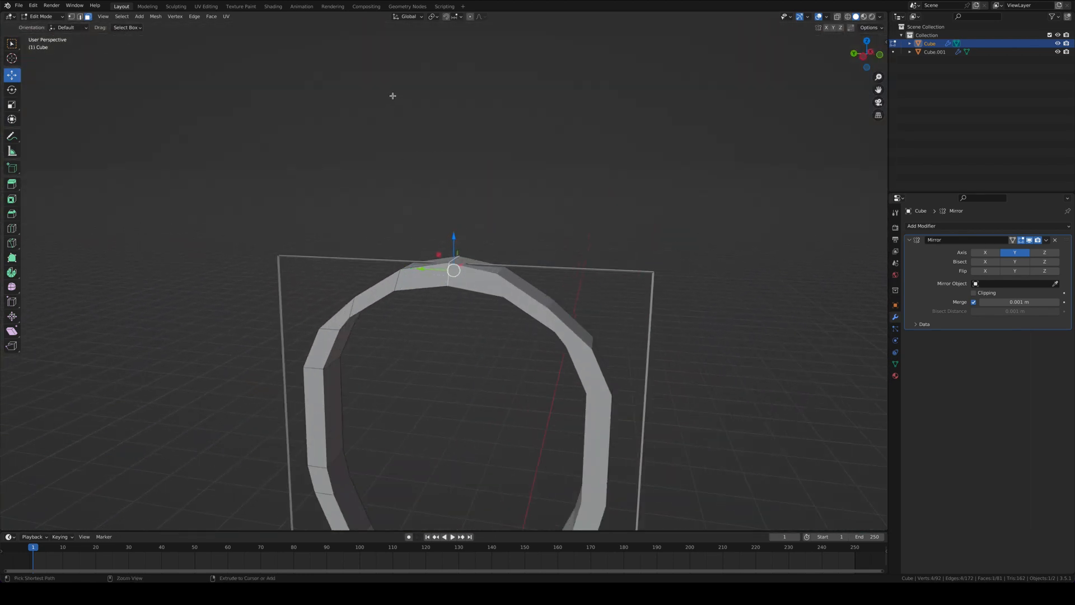
{"action": "key", "text": "r"}
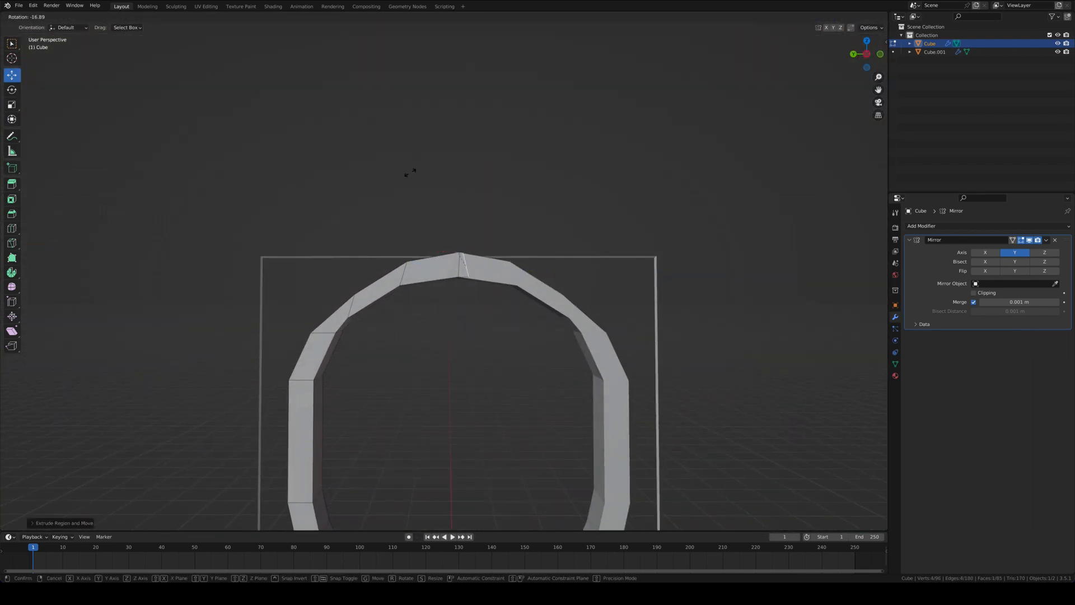
{"action": "left_click", "coordinate": [411, 172]}
Add a level 1 Subdivision modifier to the racket and reposition the throat bridge's centre face into a higher peak
{"action": "key", "text": "ctrl+1"}
{"action": "scroll", "coordinate": [804, 328], "scroll_direction": "down", "scroll_amount": 6}
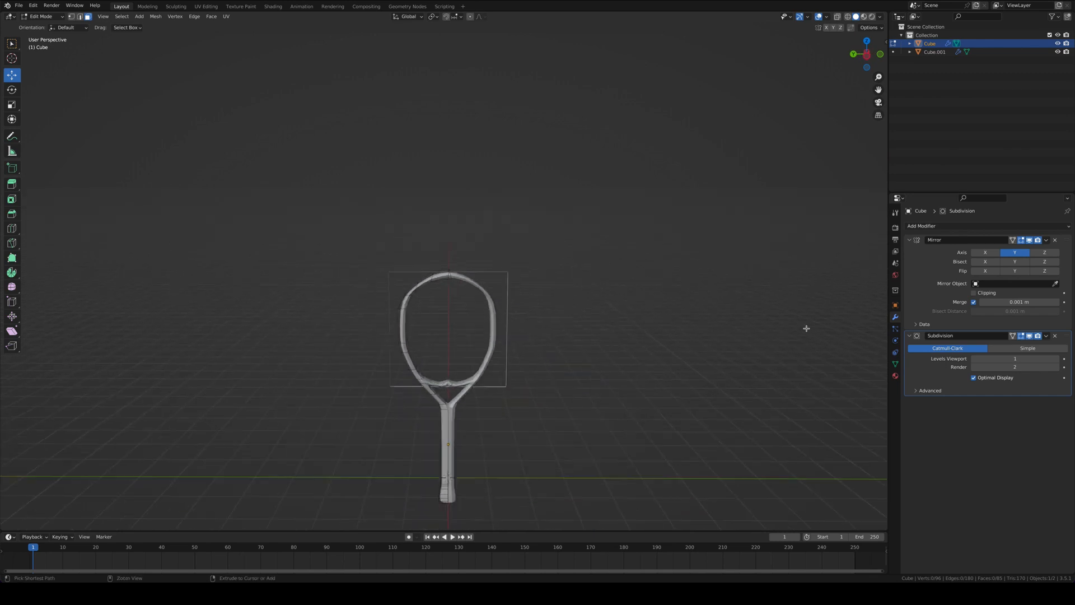
{"action": "scroll", "coordinate": [482, 244], "scroll_direction": "up", "scroll_amount": 10}
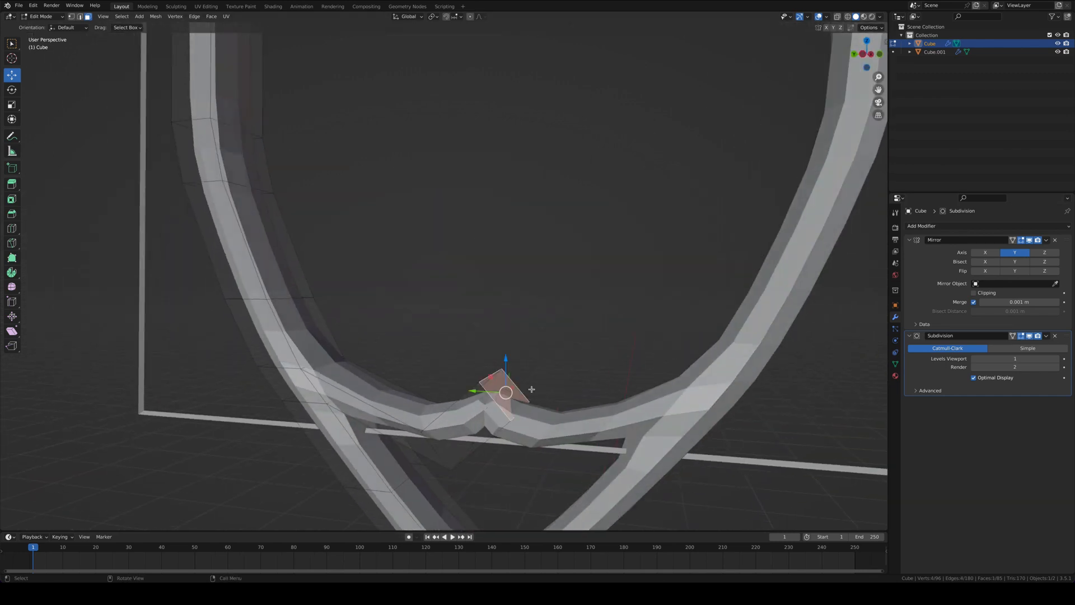
{"action": "left_click_drag", "start_coordinate": [474, 390], "coordinate": [517, 389]}
{"action": "middle_click_drag", "start_coordinate": [518, 389], "coordinate": [530, 376]}
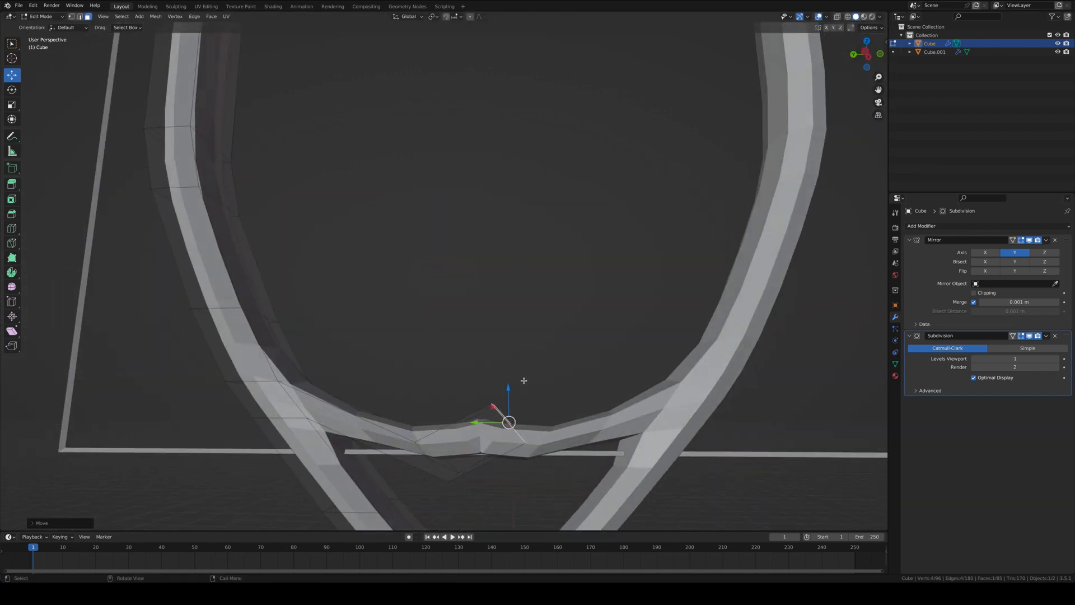
{"action": "left_click_drag", "start_coordinate": [510, 386], "coordinate": [470, 376]}
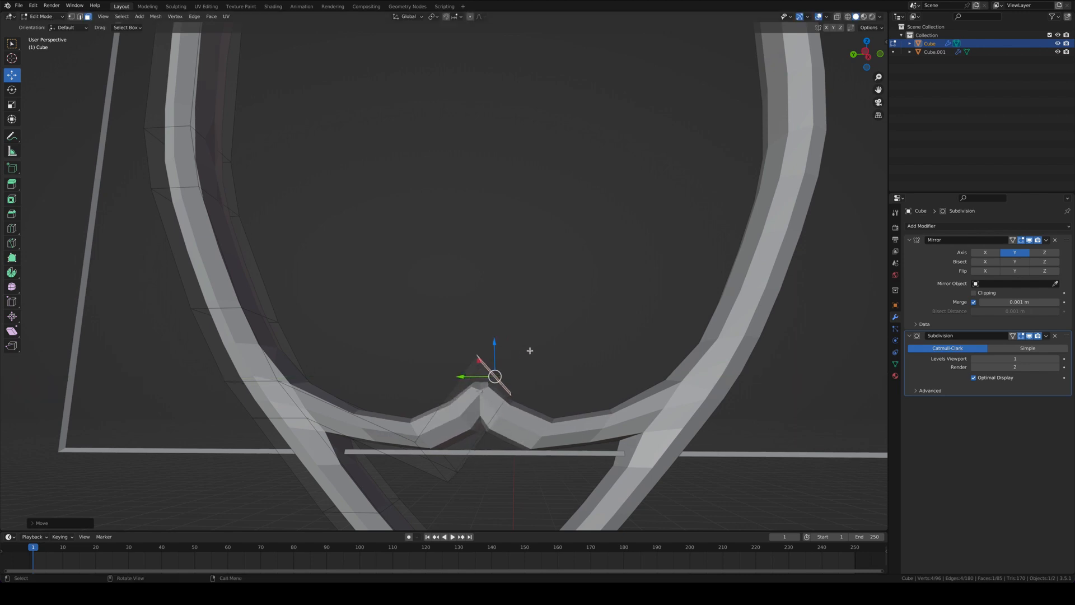
Remove the Subdivision modifier from the racket frame
{"action": "left_click", "coordinate": [1055, 336]}
{"action": "scroll", "coordinate": [628, 236], "scroll_direction": "down", "scroll_amount": 9}
{"action": "middle_click_drag", "start_coordinate": [628, 236], "coordinate": [628, 237]}
{"action": "scroll", "coordinate": [627, 236], "scroll_direction": "up", "scroll_amount": 2}
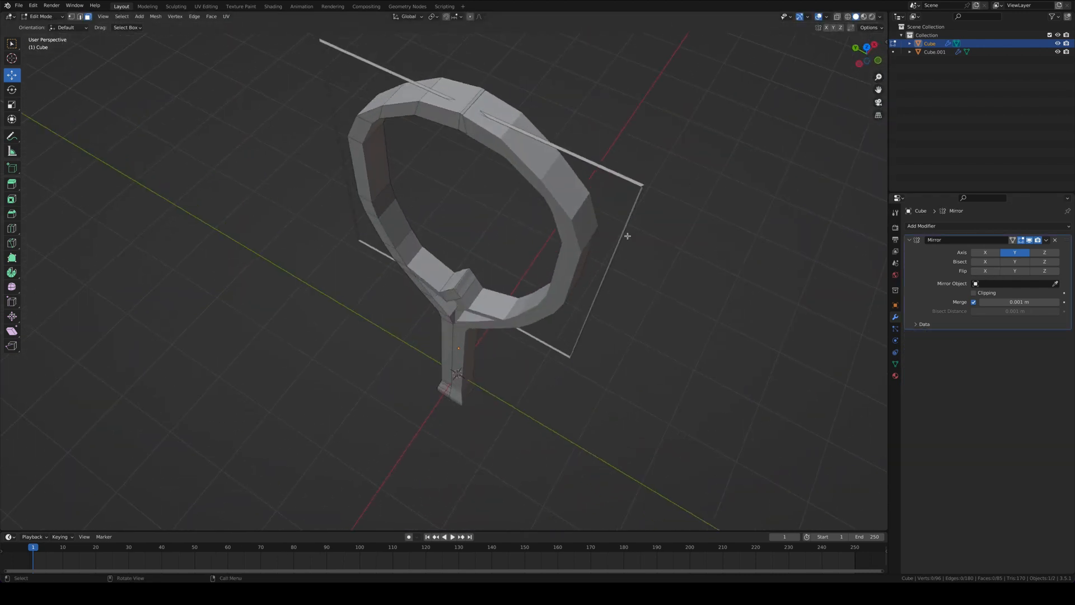
Edit the square wireframe from the left side and extrude one vertical edge inward along Y to the hoop's inner side
{"action": "left_click", "coordinate": [863, 59]}
{"action": "middle_click_drag", "start_coordinate": [616, 187], "coordinate": [564, 187]}
{"action": "scroll", "coordinate": [564, 187], "scroll_direction": "up", "scroll_amount": 4}
{"action": "key", "text": "Tab"}
{"action": "left_click", "coordinate": [555, 193]}
{"action": "key", "text": "Tab"}
{"action": "left_click", "coordinate": [854, 58]}
{"action": "left_click", "coordinate": [854, 57]}
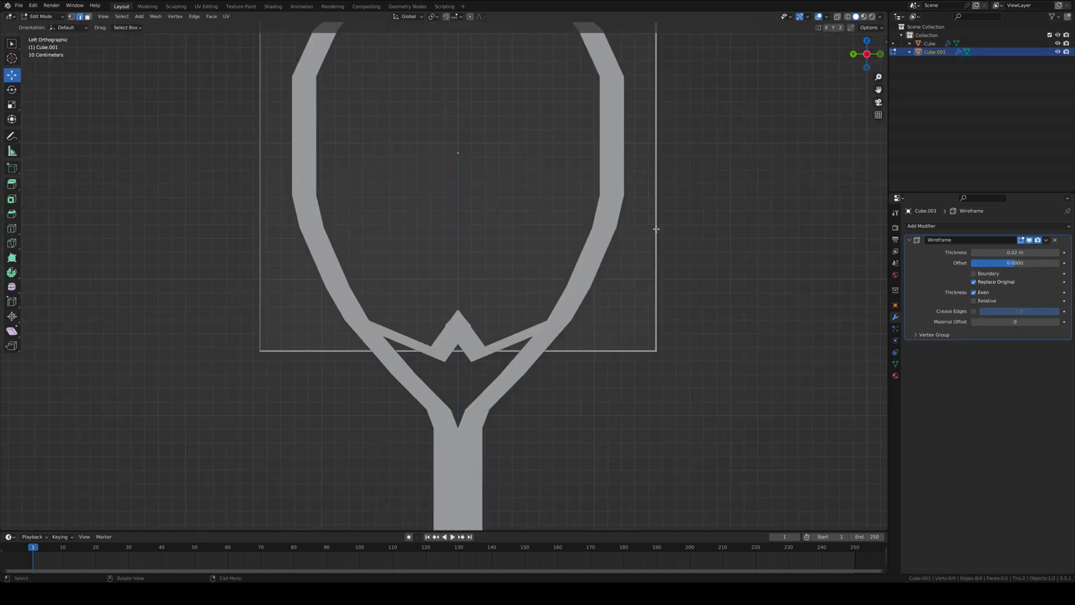
{"action": "left_click", "coordinate": [658, 228]}
{"action": "scroll", "coordinate": [659, 222], "scroll_direction": "up", "scroll_amount": 11, "text": "shift"}
{"action": "key", "text": "e"}
{"action": "key", "text": "y"}
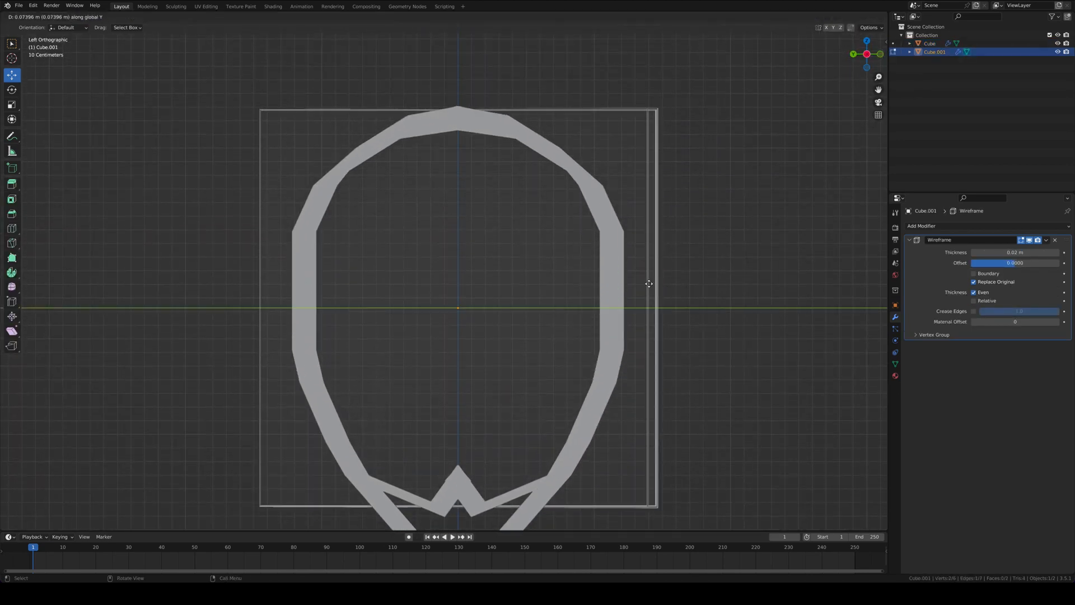
{"action": "left_click", "coordinate": [595, 282]}
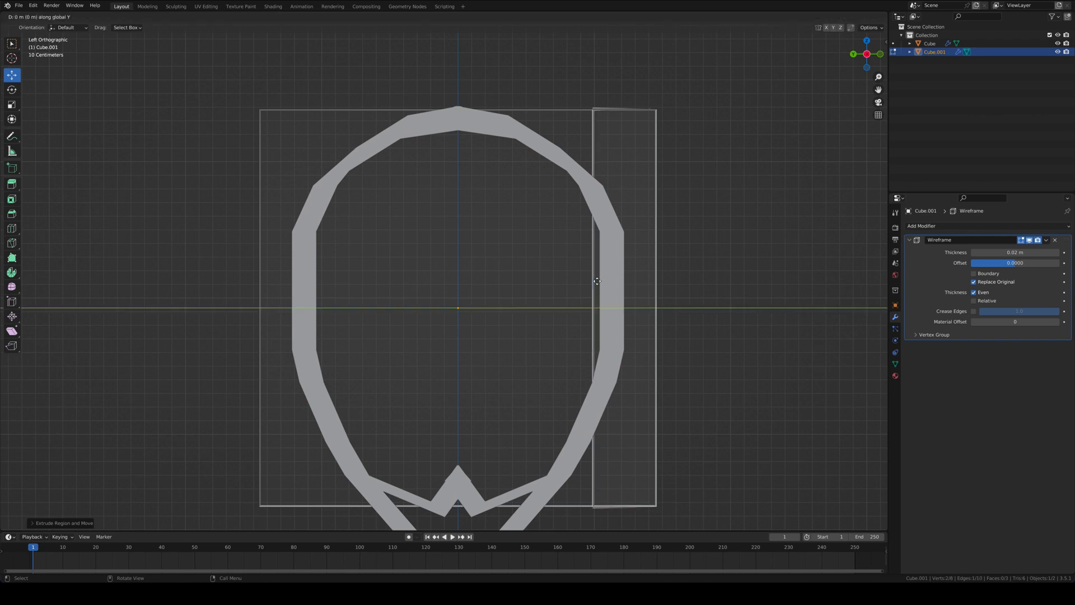
Try extruding the vertical edge repeatedly along Y in narrow strips across the hoop towards its centre
{"action": "left_click", "coordinate": [584, 281]}
{"action": "key", "text": "e"}
{"action": "key", "text": "y"}
{"action": "left_click", "coordinate": [569, 283]}
{"action": "key", "text": "e"}
{"action": "key", "text": "y"}
{"action": "left_click", "coordinate": [553, 284]}
{"action": "key", "text": "e"}
{"action": "key", "text": "y"}
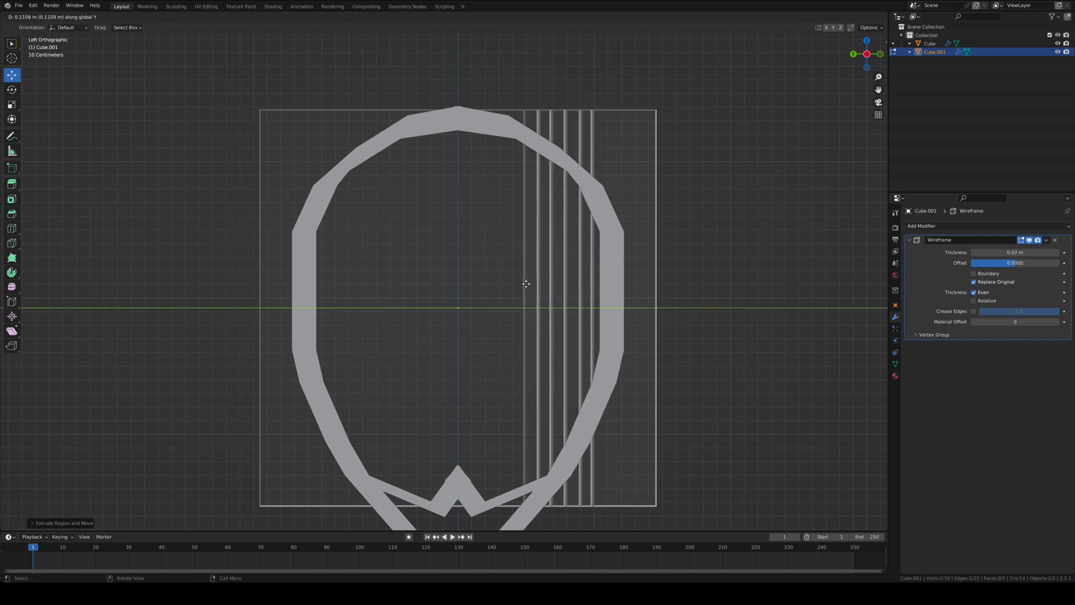
{"action": "left_click", "coordinate": [483, 284]}
{"action": "key", "text": "e"}
{"action": "key", "text": "y"}
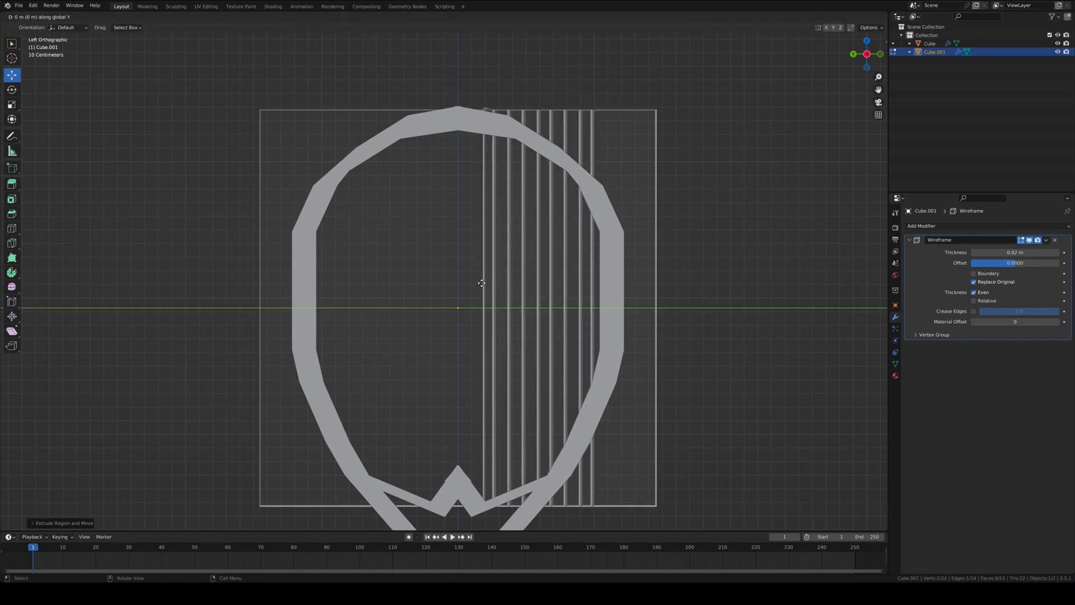
{"action": "left_click", "coordinate": [458, 283]}
{"action": "key", "text": "e"}
{"action": "key", "text": "y"}
Undo the narrow strip extrusions back to the first wide strip
{"action": "key", "text": "ctrl+z"}
{"action": "key", "text": "ctrl+z"}
{"action": "key", "text": "ctrl+z"}
{"action": "key", "text": "ctrl+z"}
{"action": "key", "text": "ctrl+z"}
{"action": "key", "text": "ctrl+z"}
{"action": "key", "text": "ctrl+z"}
{"action": "key", "text": "ctrl+z"}
{"action": "key", "text": "ctrl+z"}
{"action": "key", "text": "ctrl+z"}
{"action": "key", "text": "ctrl+z"}
{"action": "key", "text": "ctrl+z"}
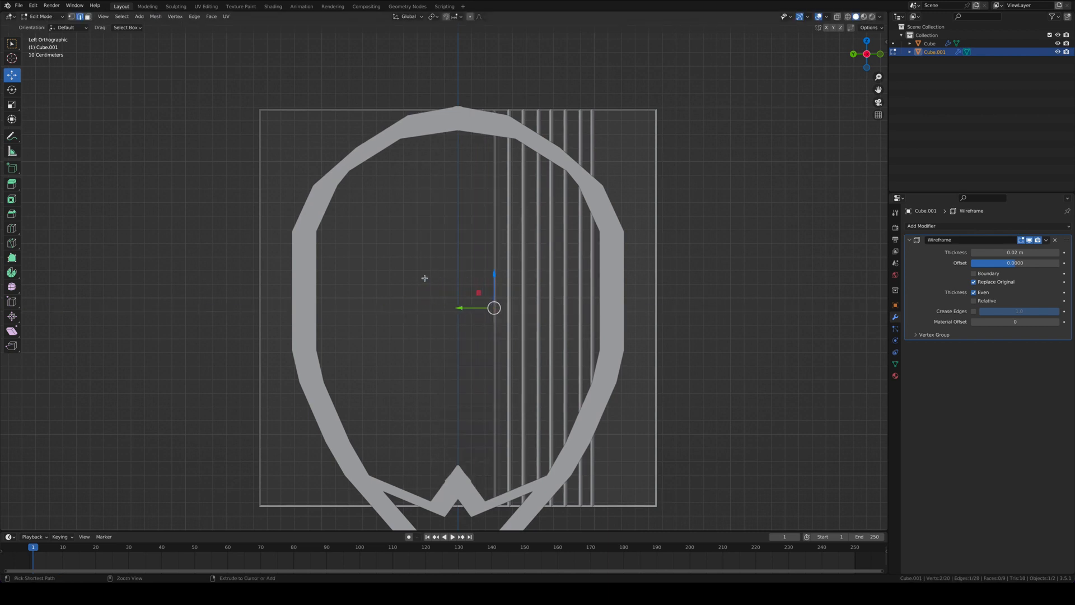
Extrude the vertical edge repeatedly along Y in narrow strips across the whole hoop to its opposite inner side
{"action": "key", "text": "e"}
{"action": "key", "text": "y"}
{"action": "left_click", "coordinate": [413, 282]}
{"action": "key", "text": "e"}
{"action": "key", "text": "y"}
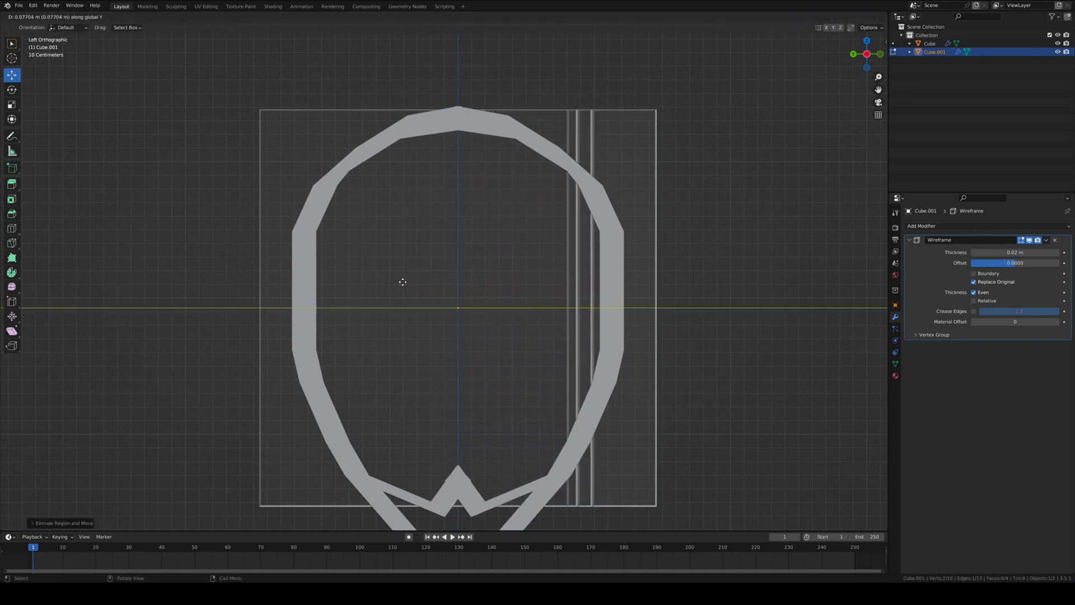
{"action": "key", "text": "y"}
{"action": "left_click", "coordinate": [404, 288]}
{"action": "key", "text": "e"}
{"action": "key", "text": "y"}
{"action": "left_click", "coordinate": [391, 289]}
{"action": "key", "text": "e"}
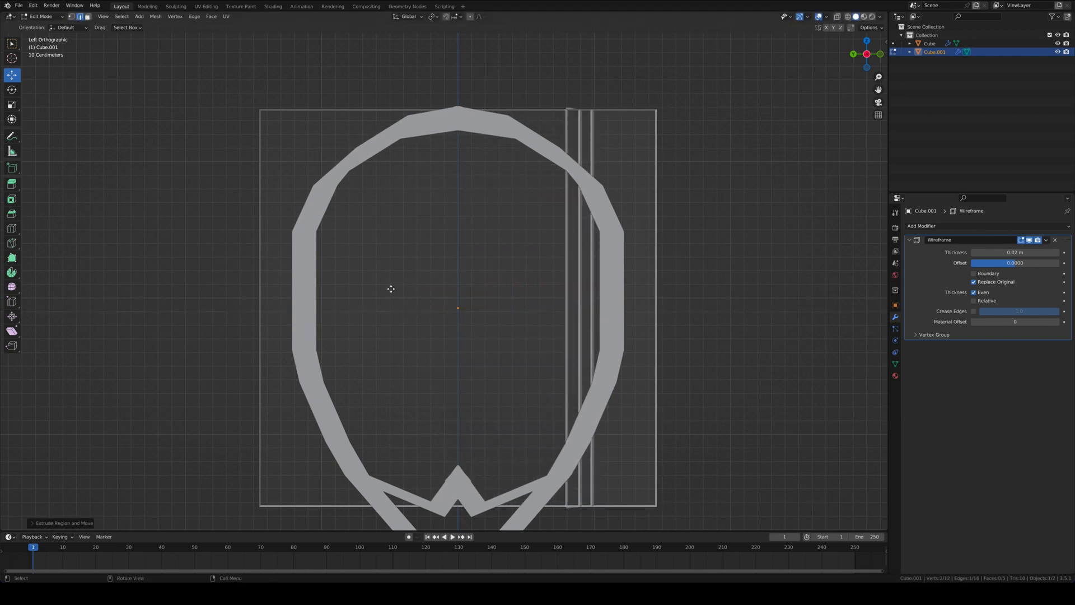
{"action": "key", "text": "y"}
{"action": "left_click", "coordinate": [375, 290]}
{"action": "key", "text": "e"}
{"action": "key", "text": "y"}
{"action": "left_click", "coordinate": [348, 290]}
{"action": "key", "text": "e"}
{"action": "key", "text": "y"}
{"action": "left_click", "coordinate": [334, 291]}
{"action": "key", "text": "e"}
{"action": "key", "text": "y"}
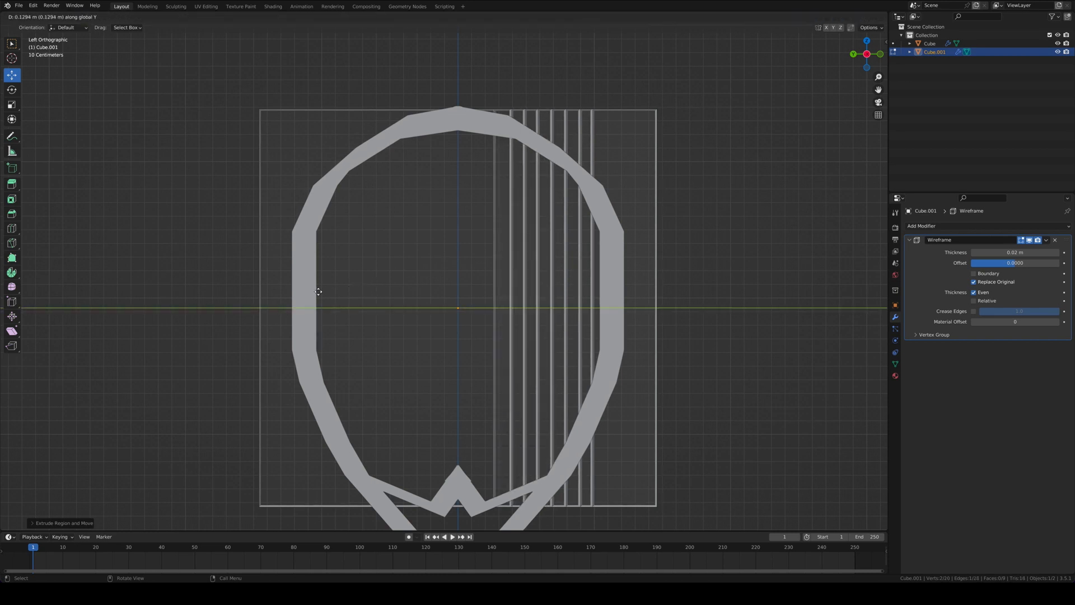
{"action": "left_click", "coordinate": [319, 292]}
{"action": "key", "text": "e"}
{"action": "key", "text": "y"}
{"action": "left_click", "coordinate": [305, 292]}
{"action": "key", "text": "e"}
{"action": "key", "text": "y"}
{"action": "left_click", "coordinate": [279, 290]}
{"action": "key", "text": "e"}
{"action": "key", "text": "y"}
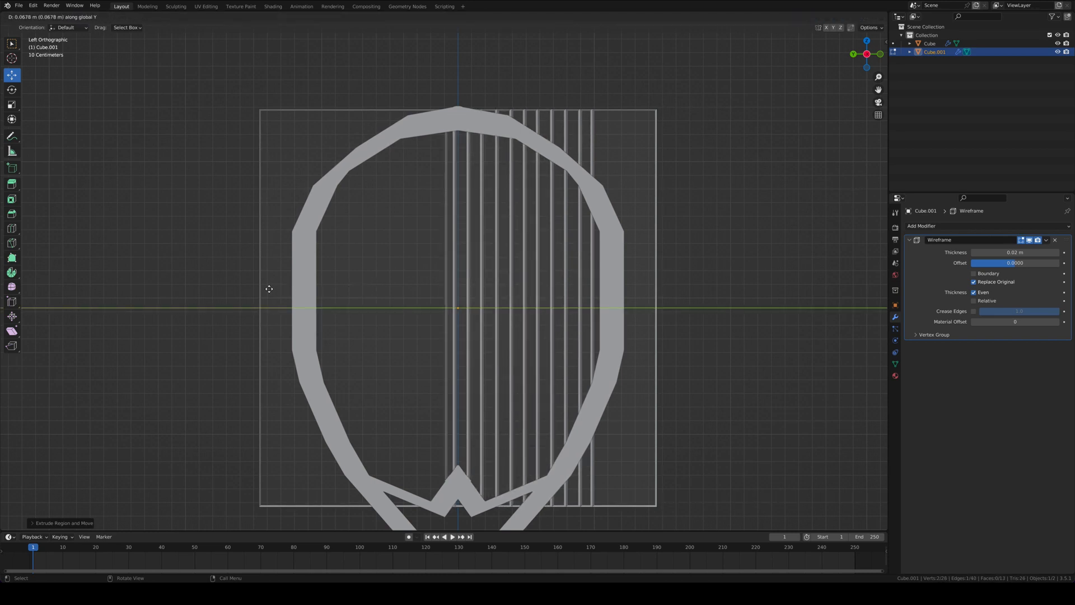
{"action": "left_click", "coordinate": [263, 289]}
{"action": "key", "text": "e"}
{"action": "key", "text": "y"}
{"action": "left_click", "coordinate": [250, 288]}
{"action": "key", "text": "e"}
{"action": "key", "text": "y"}
{"action": "left_click", "coordinate": [235, 288]}
{"action": "key", "text": "e"}
{"action": "key", "text": "y"}
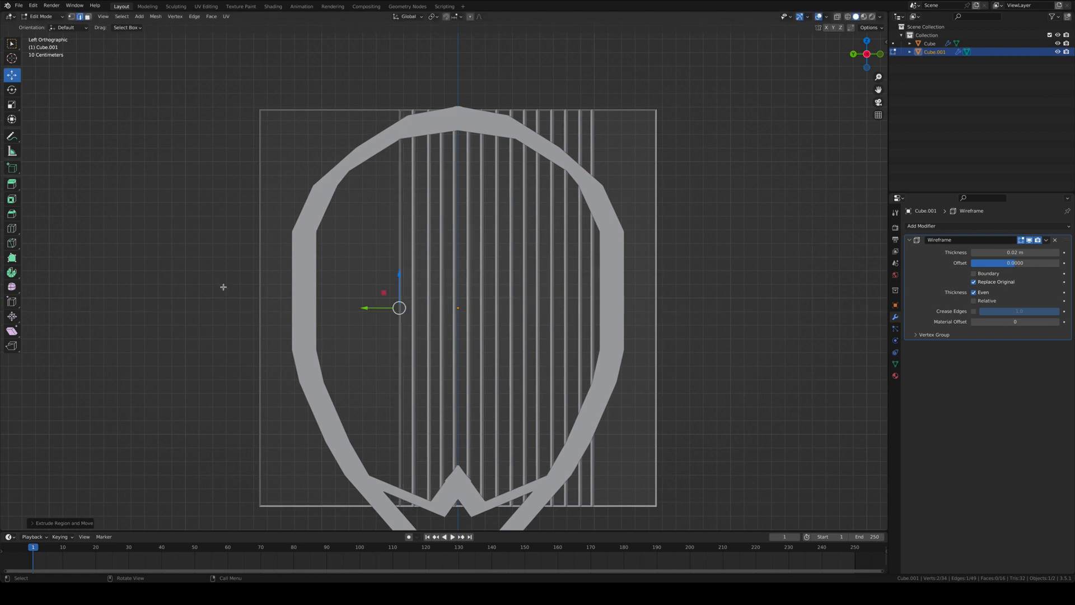
{"action": "left_click", "coordinate": [222, 287]}
{"action": "key", "text": "e"}
{"action": "key", "text": "y"}
{"action": "left_click", "coordinate": [209, 288]}
{"action": "key", "text": "e"}
{"action": "key", "text": "y"}
{"action": "key", "text": "e"}
{"action": "key", "text": "y"}
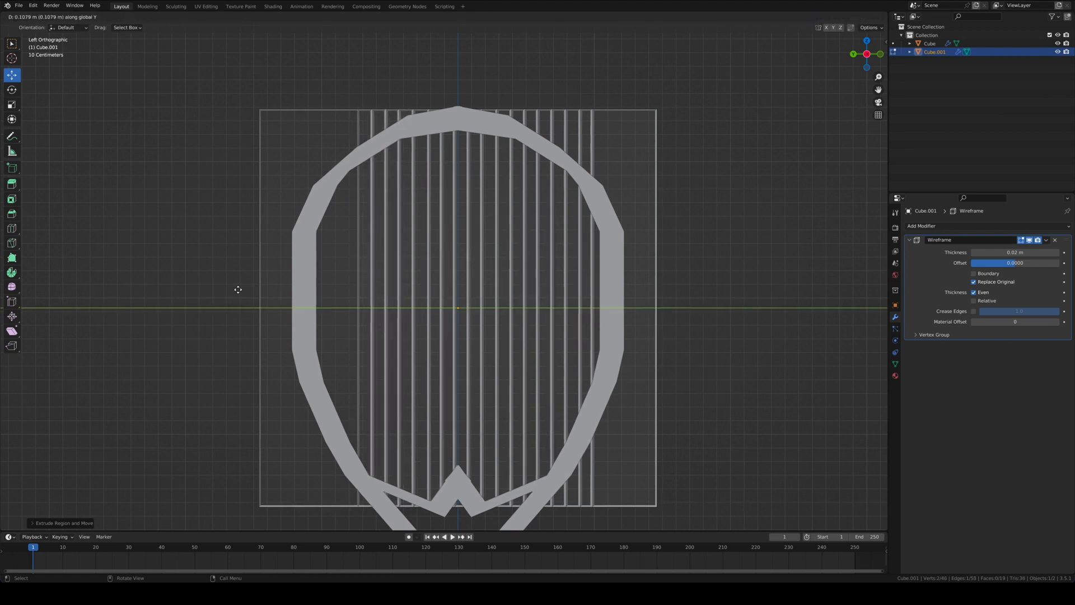
{"action": "left_click", "coordinate": [209, 290]}
{"action": "key", "text": "e"}
{"action": "key", "text": "y"}
{"action": "left_click", "coordinate": [200, 290]}
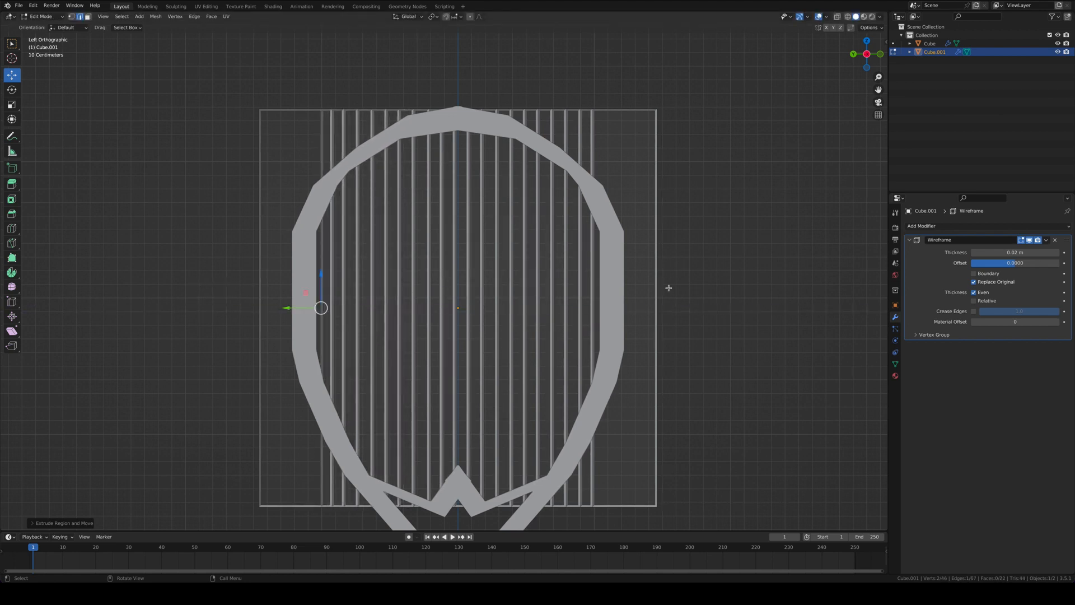
Leave mesh editing and duplicate the vertical strings object in place
{"action": "key", "text": "grave"}
{"action": "key", "text": "Escape"}
{"action": "key", "text": "Tab"}
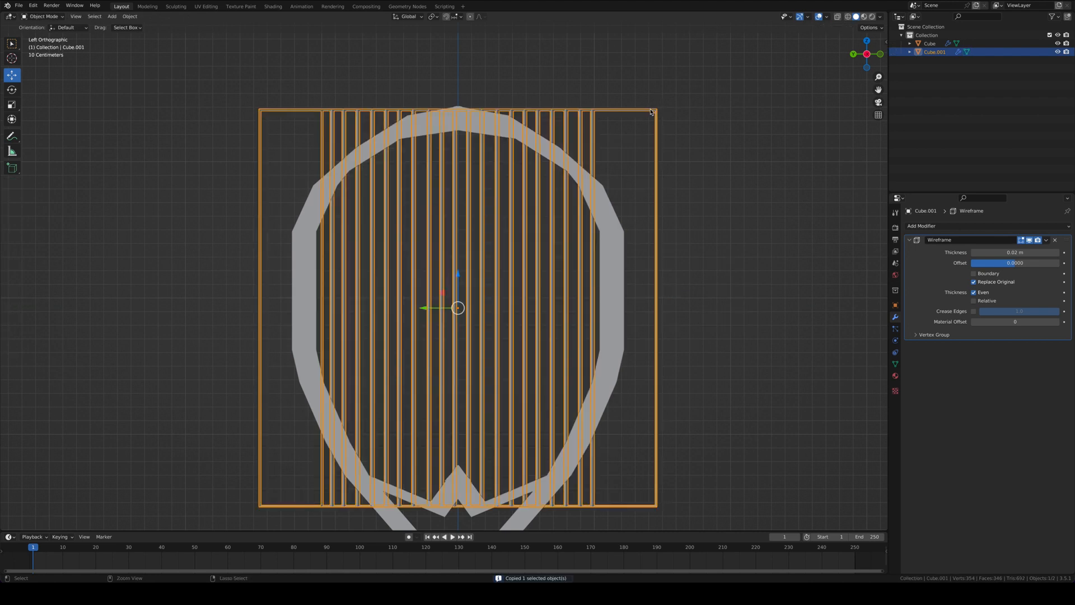
{"action": "key", "text": "ctrl+v"}
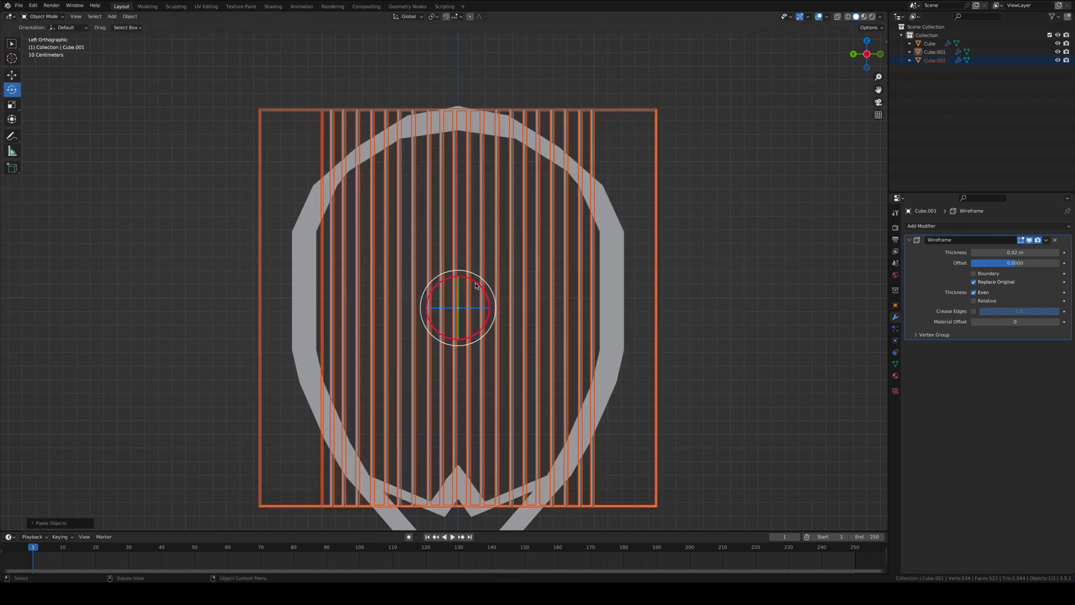
Rotate the duplicated strings by 90° to cross the vertical ones and stretch them along Z over the hoop's height
{"action": "left_click_drag", "start_coordinate": [476, 285], "coordinate": [477, 286]}
{"action": "type", "text": "90"}
{"action": "key", "text": "Return"}
{"action": "left_click", "coordinate": [741, 300]}
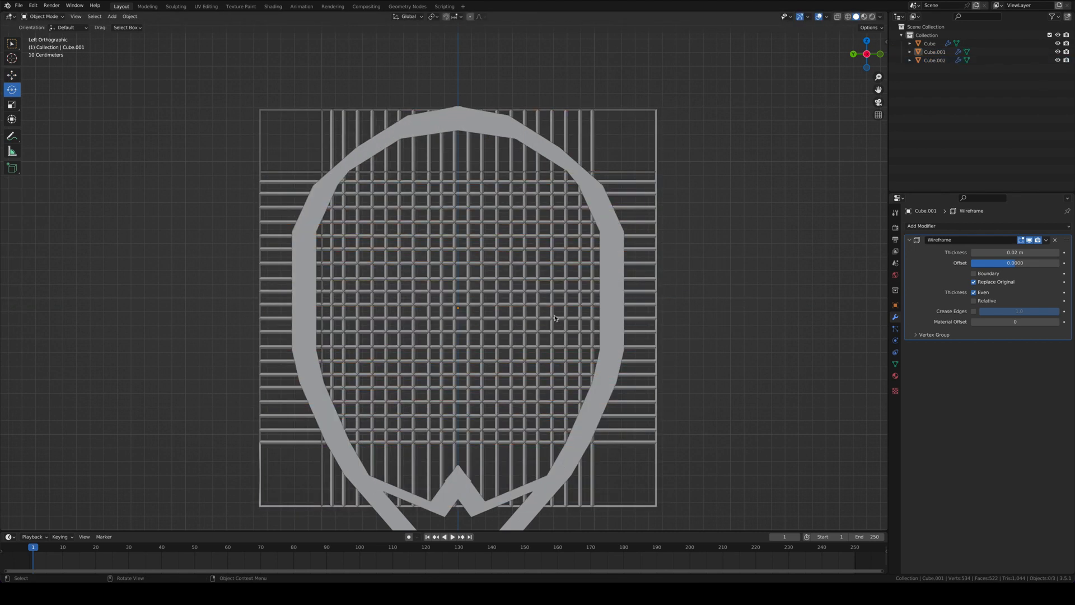
{"action": "left_click", "coordinate": [518, 228]}
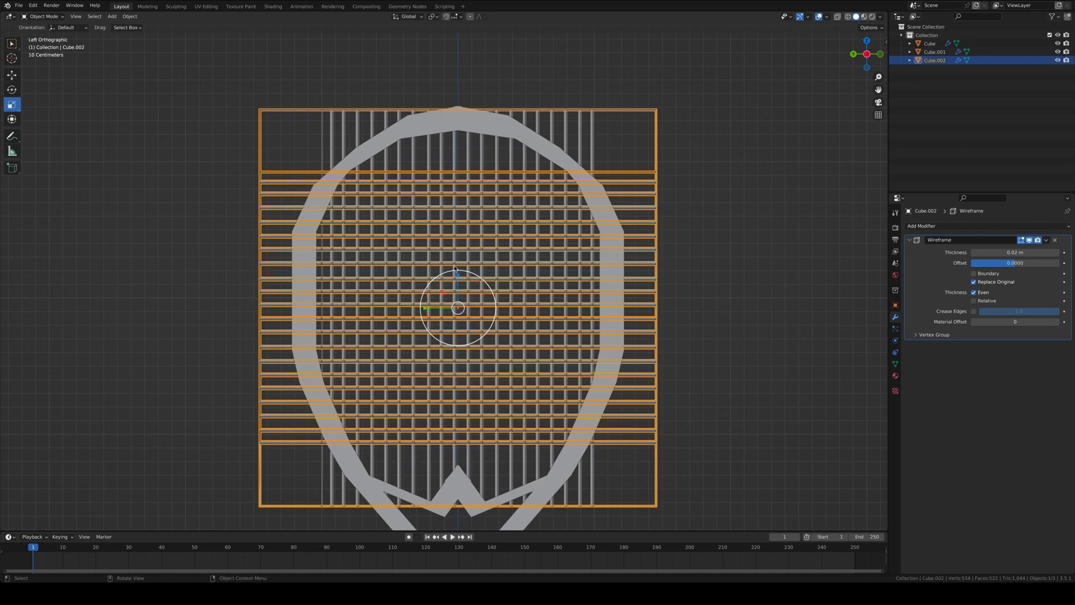
{"action": "left_click_drag", "start_coordinate": [455, 269], "coordinate": [454, 287]}
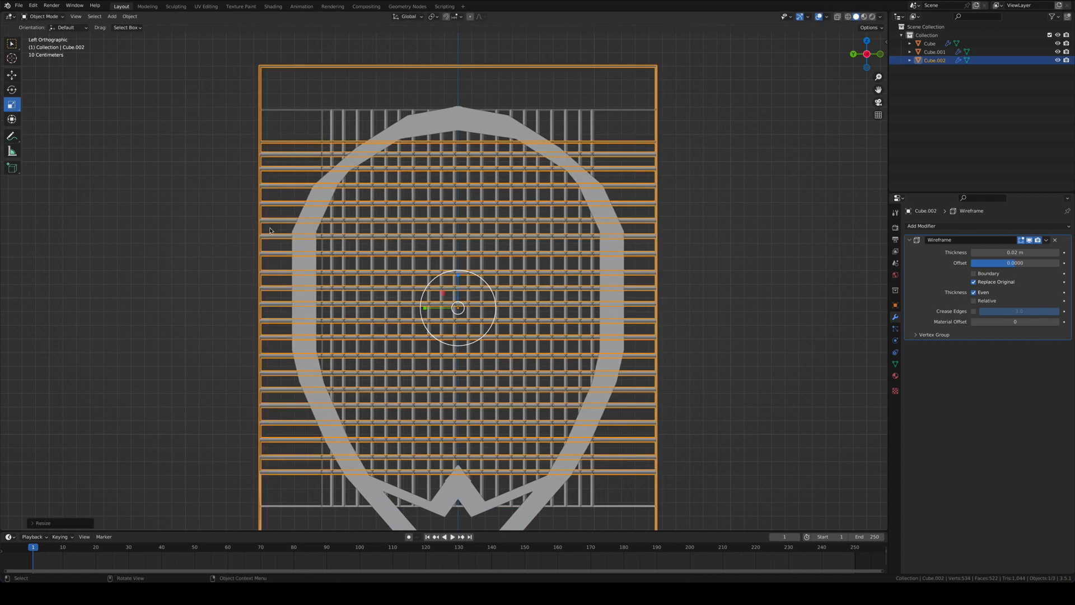
Undo the stretching and rotation of the duplicated strings
{"action": "key", "text": "ctrl+z"}
{"action": "key", "text": "ctrl+z"}
{"action": "key", "text": "ctrl+z"}
{"action": "key", "text": "ctrl+z"}
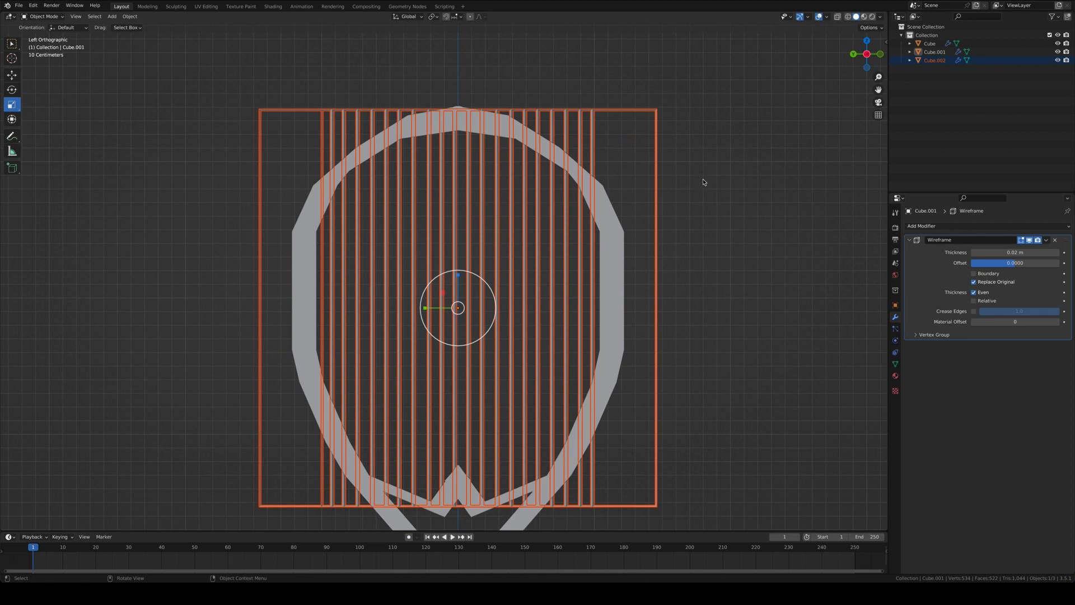
Try scaling down the racket frame together with one set of strings, and undo the scaling
{"action": "middle_click_drag", "start_coordinate": [704, 182], "coordinate": [719, 218]}
{"action": "key", "text": "Tab"}
{"action": "key", "text": "Tab"}
{"action": "left_click", "coordinate": [715, 216]}
{"action": "scroll", "coordinate": [718, 218], "scroll_direction": "down", "scroll_amount": 12}
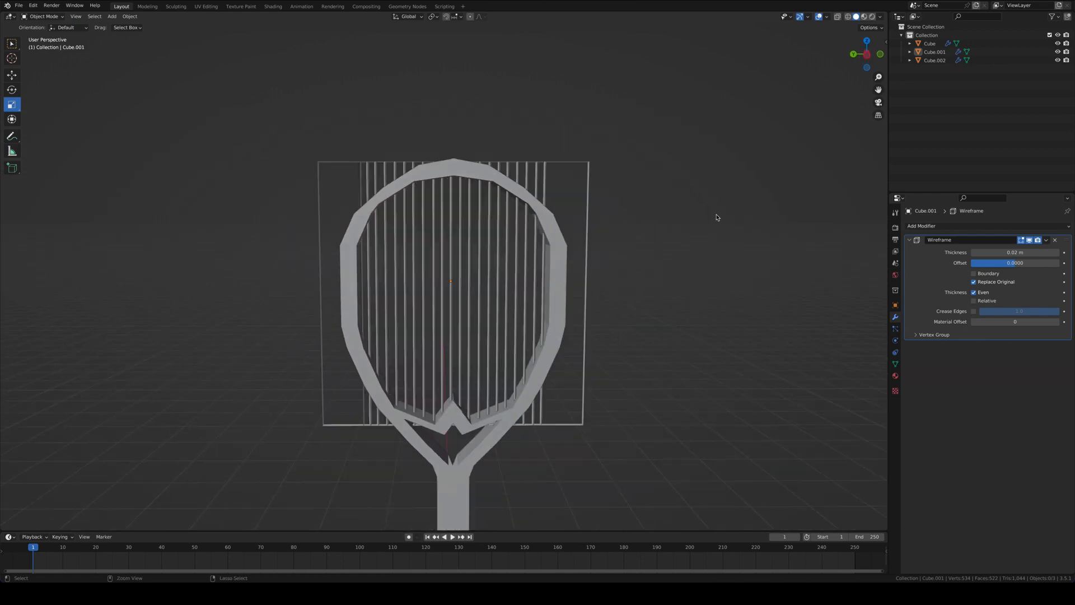
{"action": "scroll", "coordinate": [703, 222], "scroll_direction": "up", "scroll_amount": 9}
{"action": "scroll", "coordinate": [696, 228], "scroll_direction": "up", "scroll_amount": 5}
{"action": "scroll", "coordinate": [672, 221], "scroll_direction": "down", "scroll_amount": 1}
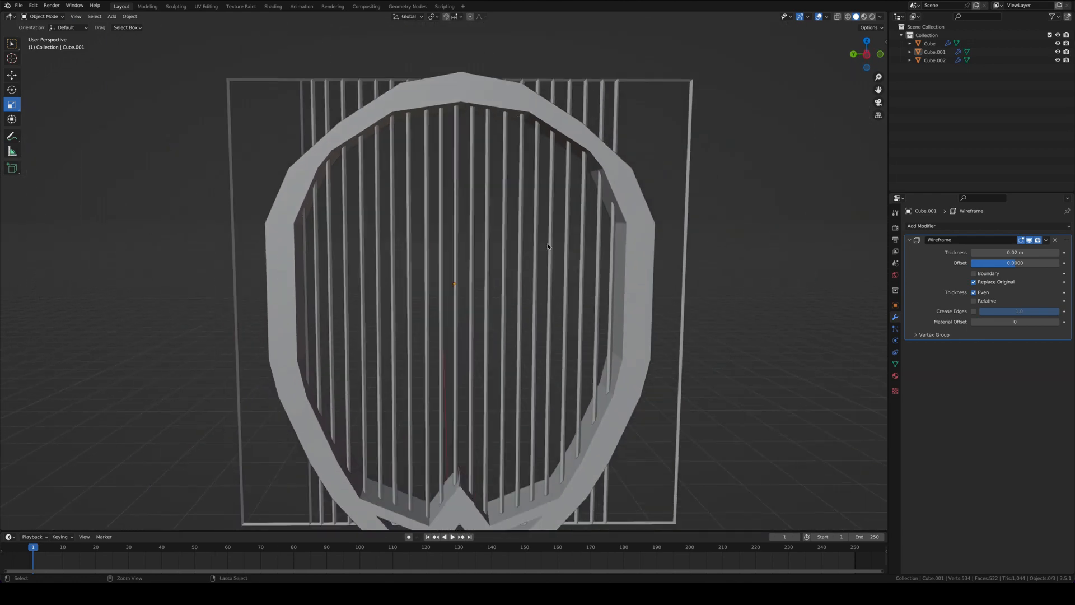
{"action": "left_click", "coordinate": [612, 212]}
{"action": "left_click", "coordinate": [576, 224], "text": "shift"}
{"action": "key", "text": "s"}
{"action": "left_click", "coordinate": [503, 322]}
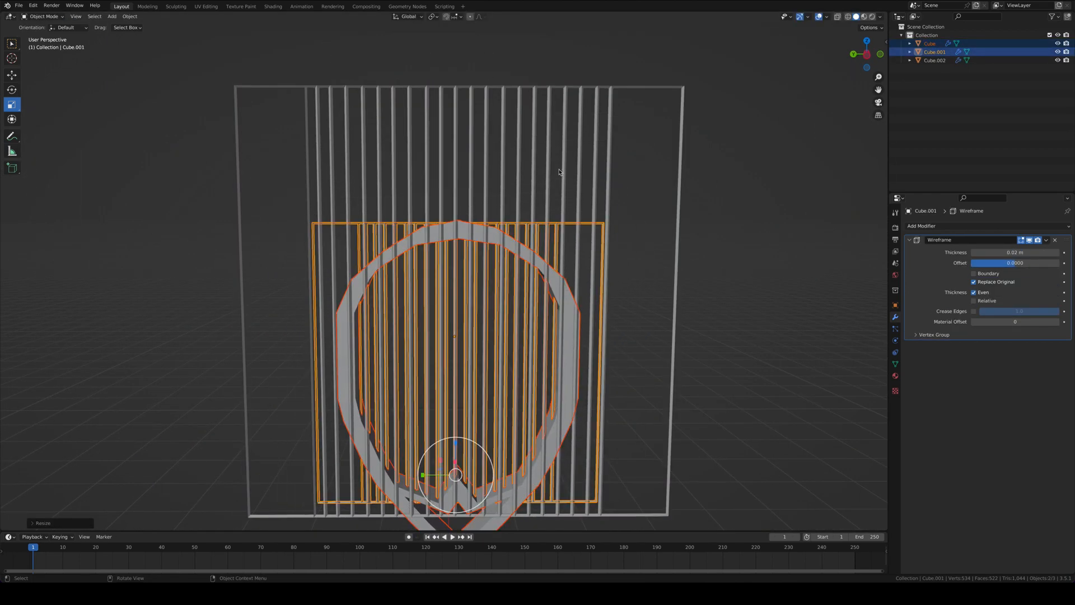
{"action": "left_click", "coordinate": [564, 171]}
{"action": "key", "text": "ctrl+z"}
{"action": "key", "text": "ctrl+z"}
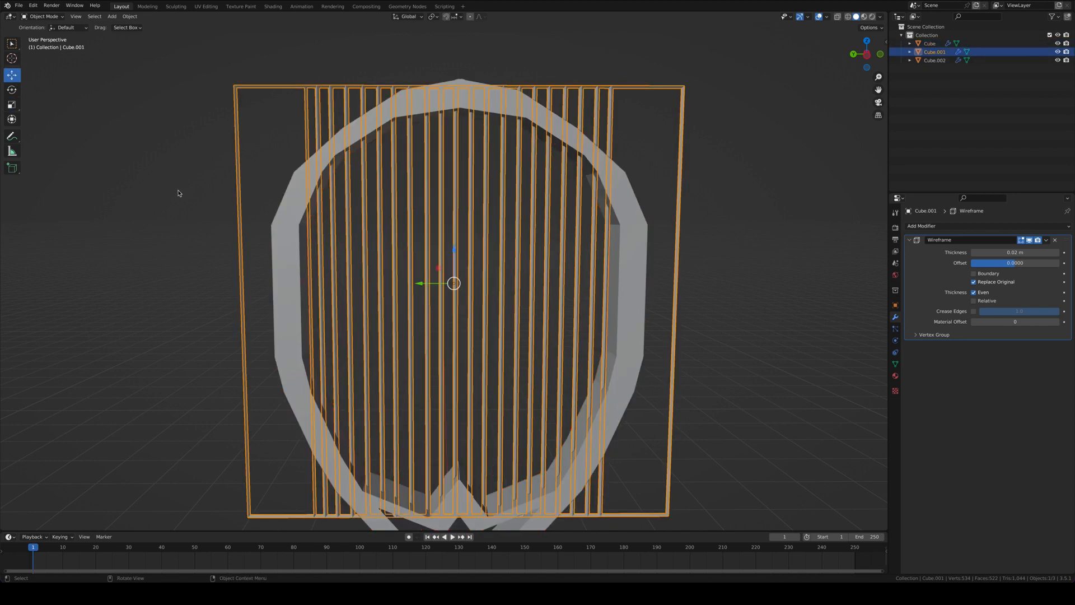
Rotate one set of strings to run horizontally and scale it up uniformly until its strings span the hoop's height
{"action": "key", "text": "r"}
{"action": "left_click", "coordinate": [458, 253]}
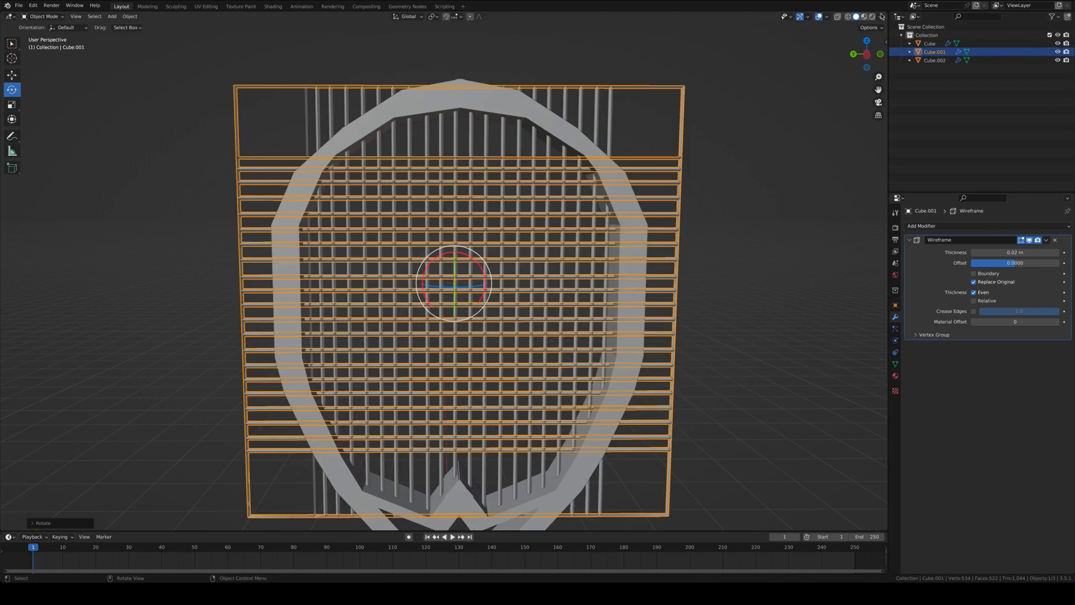
{"action": "left_click", "coordinate": [866, 54]}
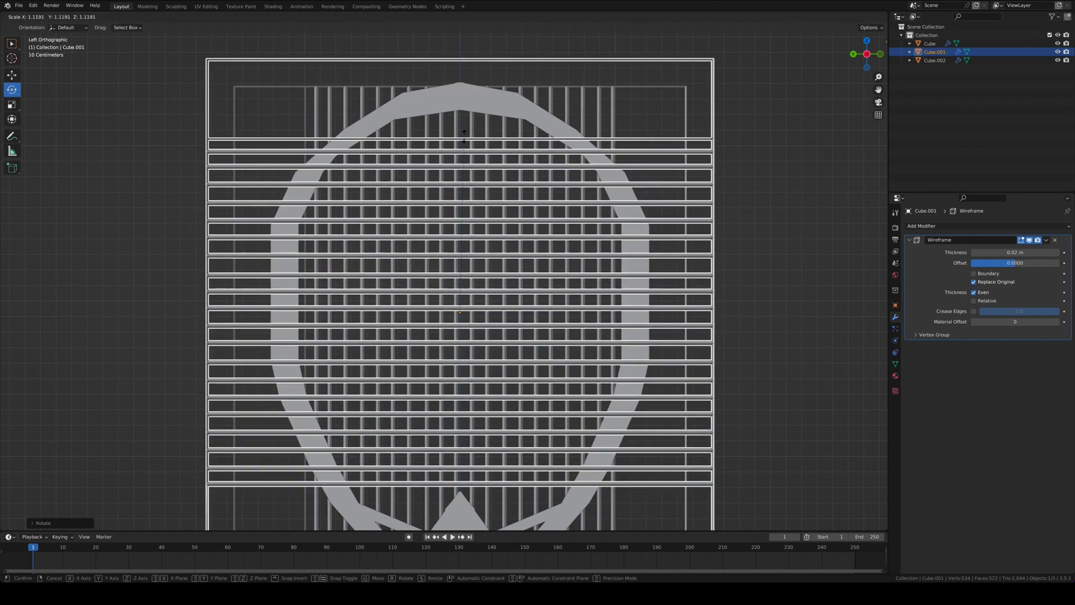
{"action": "left_click", "coordinate": [476, 104]}
{"action": "scroll", "coordinate": [475, 106], "scroll_direction": "down", "scroll_amount": 4}
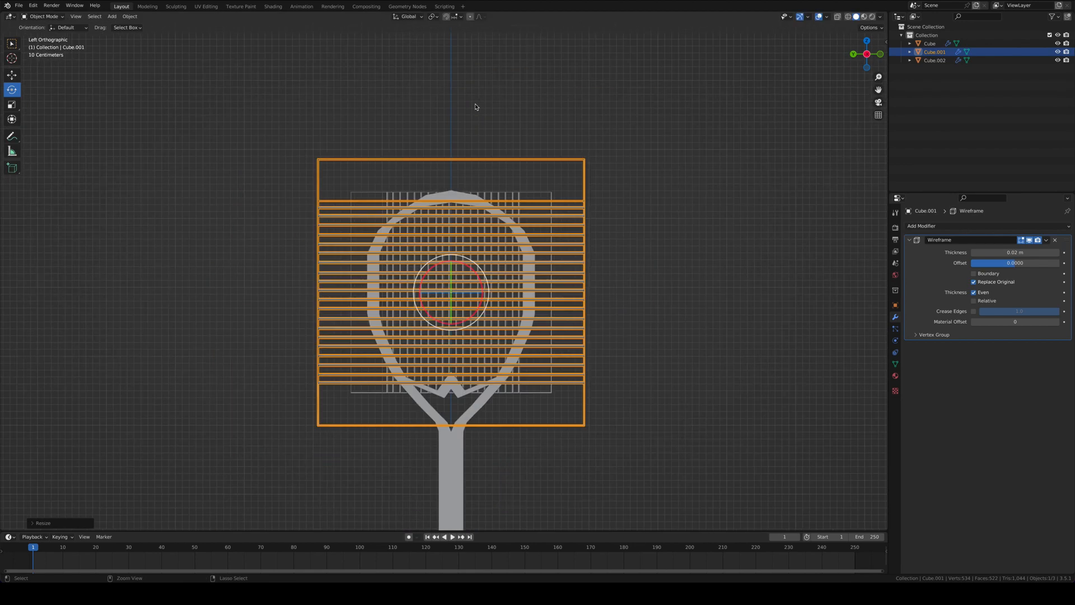
{"action": "left_click", "coordinate": [487, 112]}
Move the set of horizontal strings aside, well clear of the racket head
{"action": "middle_click_drag", "start_coordinate": [532, 140], "coordinate": [644, 176]}
{"action": "left_click", "coordinate": [470, 264]}
{"action": "left_click", "coordinate": [13, 81]}
{"action": "middle_click_drag", "start_coordinate": [303, 303], "coordinate": [298, 283]}
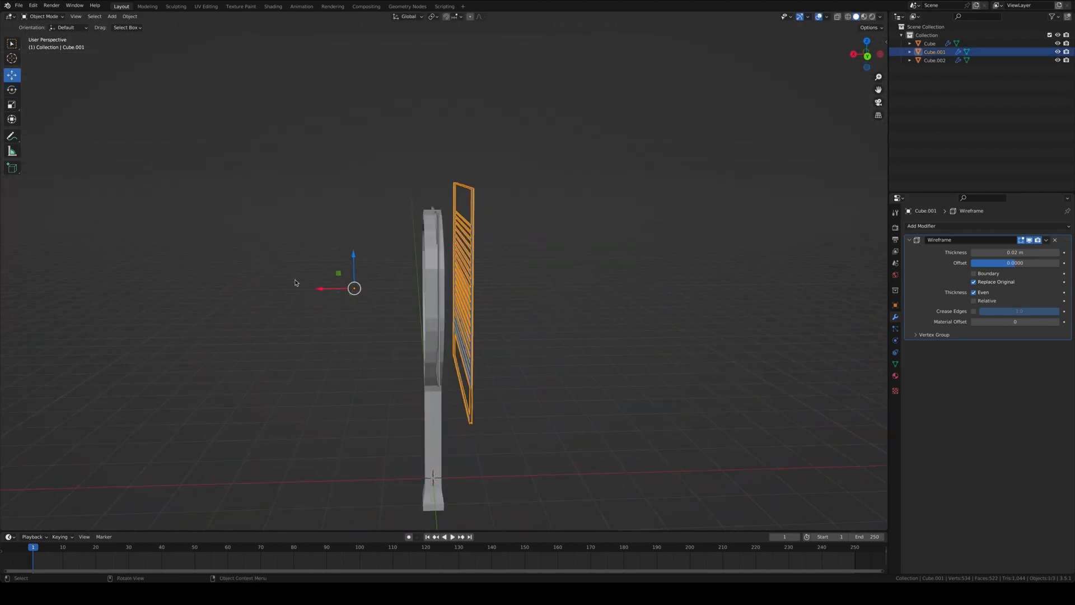
{"action": "left_click_drag", "start_coordinate": [319, 289], "coordinate": [296, 288]}
{"action": "middle_click_drag", "start_coordinate": [292, 279], "coordinate": [285, 300]}
{"action": "left_click_drag", "start_coordinate": [304, 290], "coordinate": [216, 158]}
{"action": "left_click", "coordinate": [509, 168]}
{"action": "middle_click_drag", "start_coordinate": [509, 168], "coordinate": [602, 167]}
Try to cut the vertical strings mesh along the hoop's outline with the Knife tool, viewed from the right side
{"action": "left_click", "coordinate": [865, 60]}
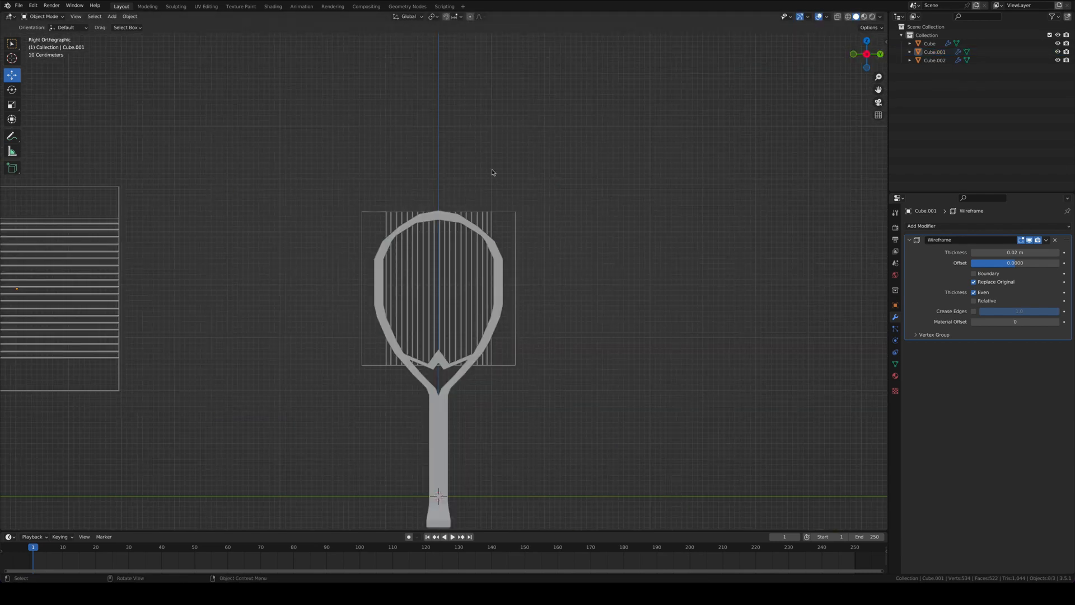
{"action": "left_click", "coordinate": [372, 242]}
{"action": "key", "text": "Tab"}
{"action": "scroll", "coordinate": [263, 228], "scroll_direction": "up", "scroll_amount": 4}
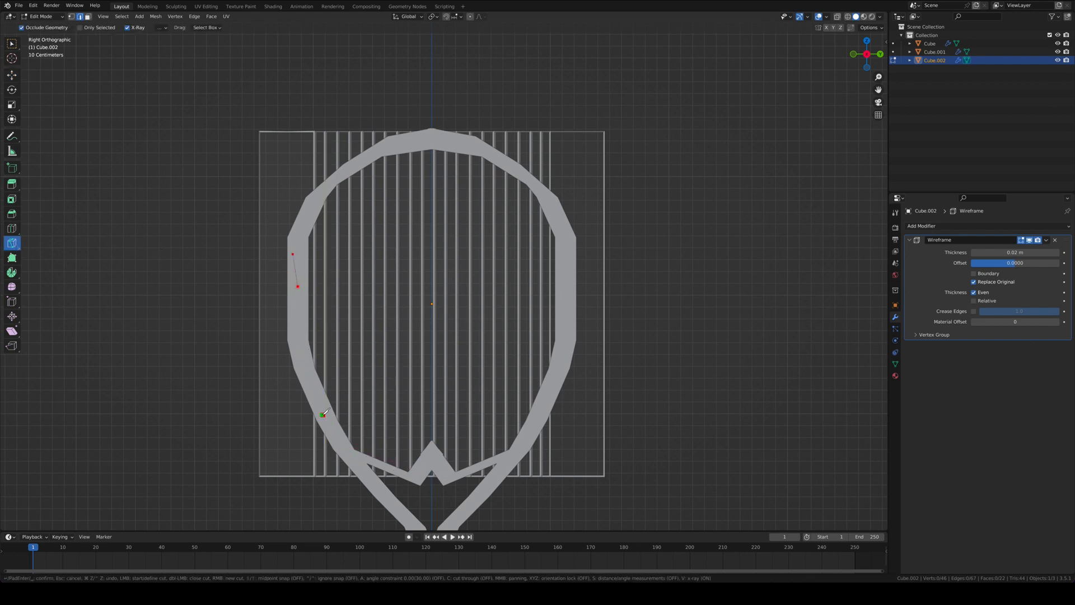
{"action": "key", "text": "Return"}
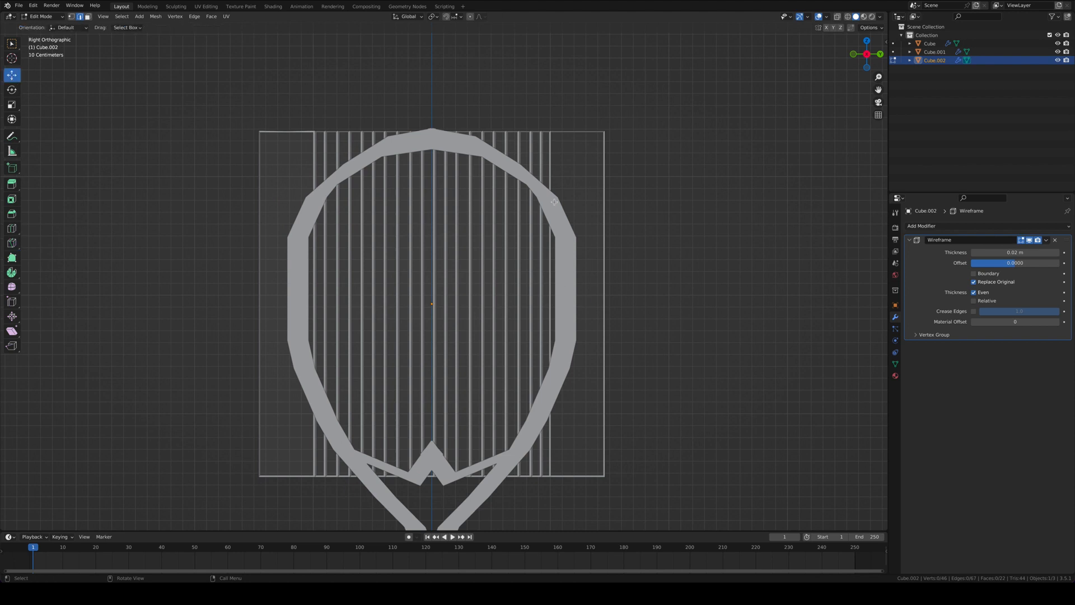
{"action": "key", "text": "Tab"}
Add a Subdivision Surface modifier to the racket frame
{"action": "middle_click_drag", "start_coordinate": [561, 161], "coordinate": [540, 168]}
{"action": "left_click", "coordinate": [566, 224]}
{"action": "left_click", "coordinate": [1002, 225]}
{"action": "left_click", "coordinate": [907, 379]}
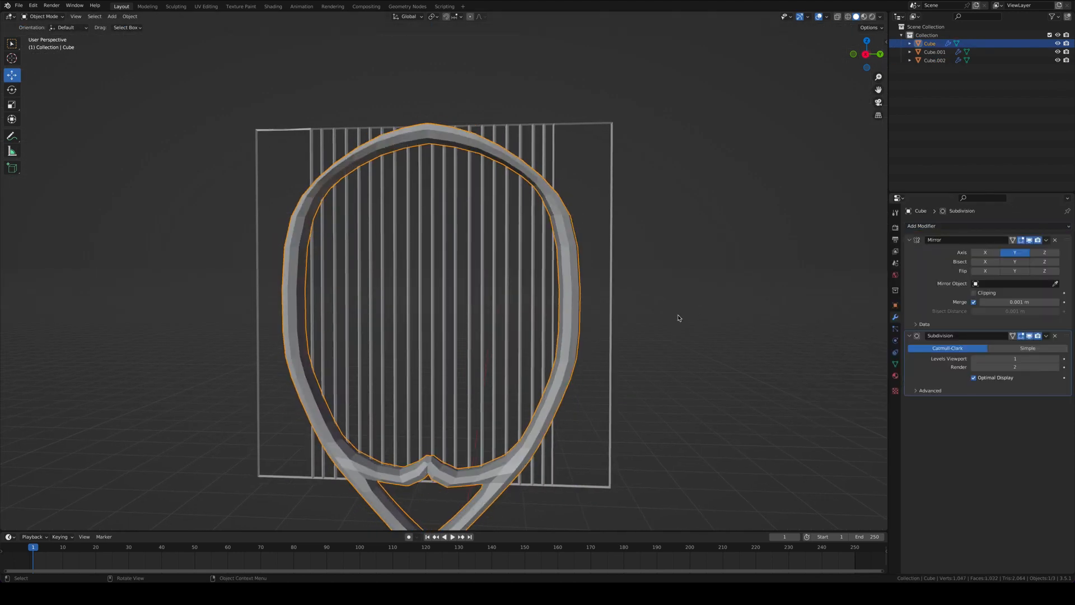
Edit the vertical strings from the right side and knife-cut their mesh along the outline of the smoothed hoop
{"action": "middle_click_drag", "start_coordinate": [644, 353], "coordinate": [596, 353]}
{"action": "key", "text": "KP_3"}
{"action": "key", "text": "Tab"}
{"action": "key", "text": "Tab"}
{"action": "left_click", "coordinate": [316, 161]}
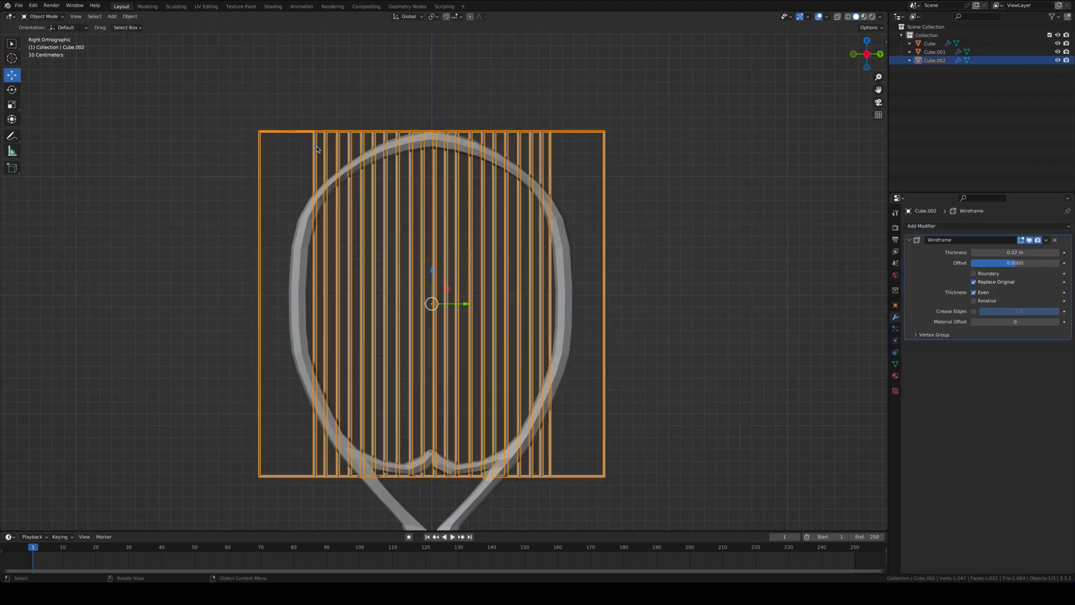
{"action": "key", "text": "Tab"}
{"action": "left_click", "coordinate": [12, 243]}
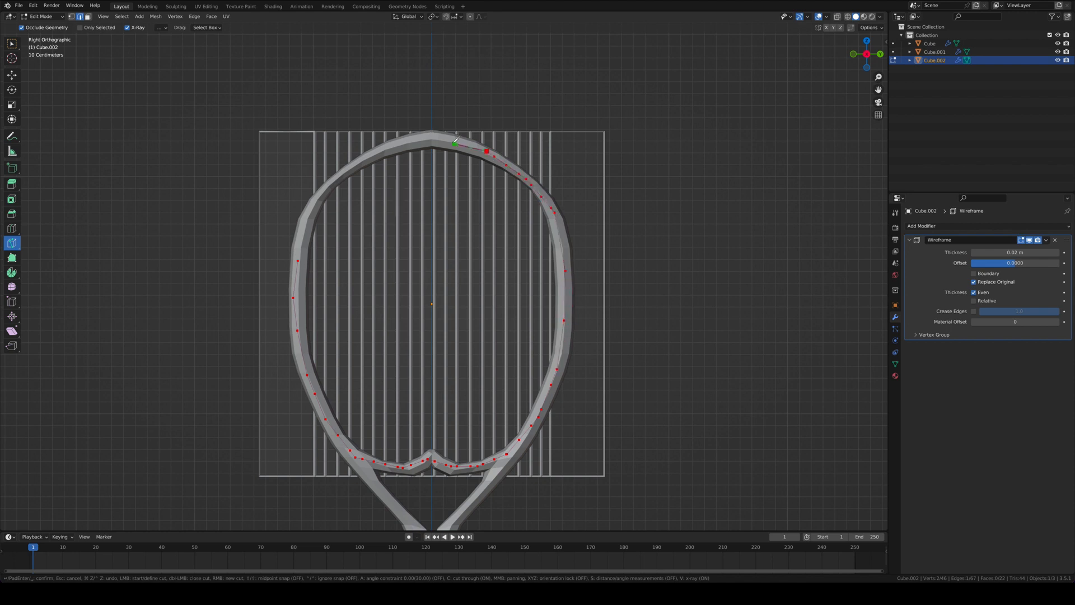
{"action": "key", "text": "Return"}
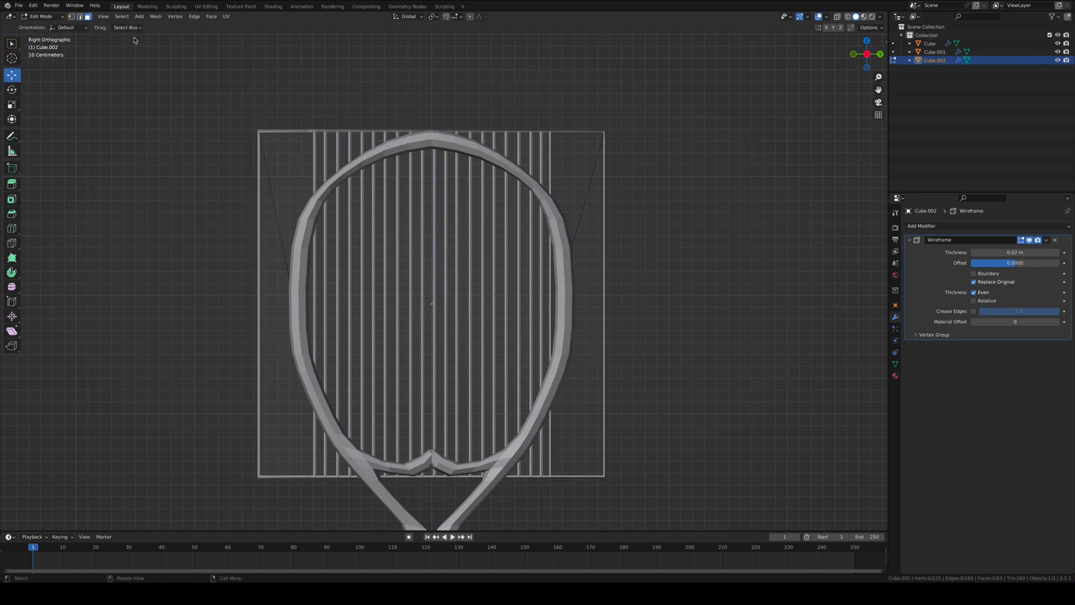
Try deleting a face of the strings mesh outside the hoop's upper corner, and undo the deletion
{"action": "left_click_drag", "start_coordinate": [282, 109], "coordinate": [293, 197]}
{"action": "key", "text": "x"}
{"action": "left_click", "coordinate": [341, 146]}
{"action": "middle_click_drag", "start_coordinate": [343, 147], "coordinate": [311, 136]}
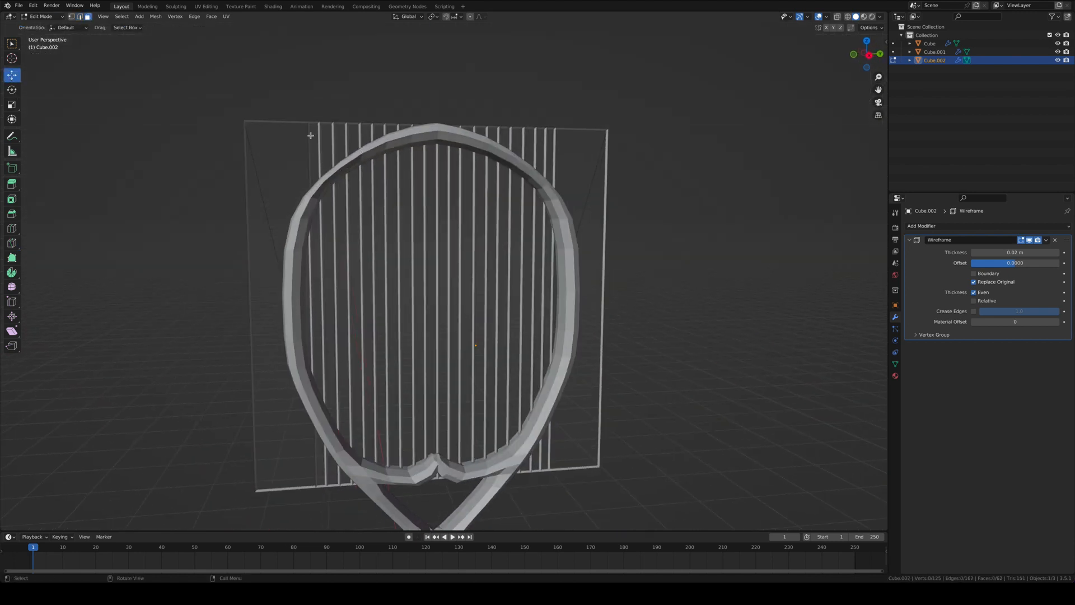
{"action": "left_click", "coordinate": [869, 55]}
{"action": "key", "text": "ctrl+z"}
{"action": "key", "text": "ctrl+z"}
Try deleting the outer faces of the strings mesh on both sides of the hoop, and undo the deletions
{"action": "left_click", "coordinate": [274, 177]}
{"action": "key", "text": "x"}
{"action": "left_click", "coordinate": [274, 161]}
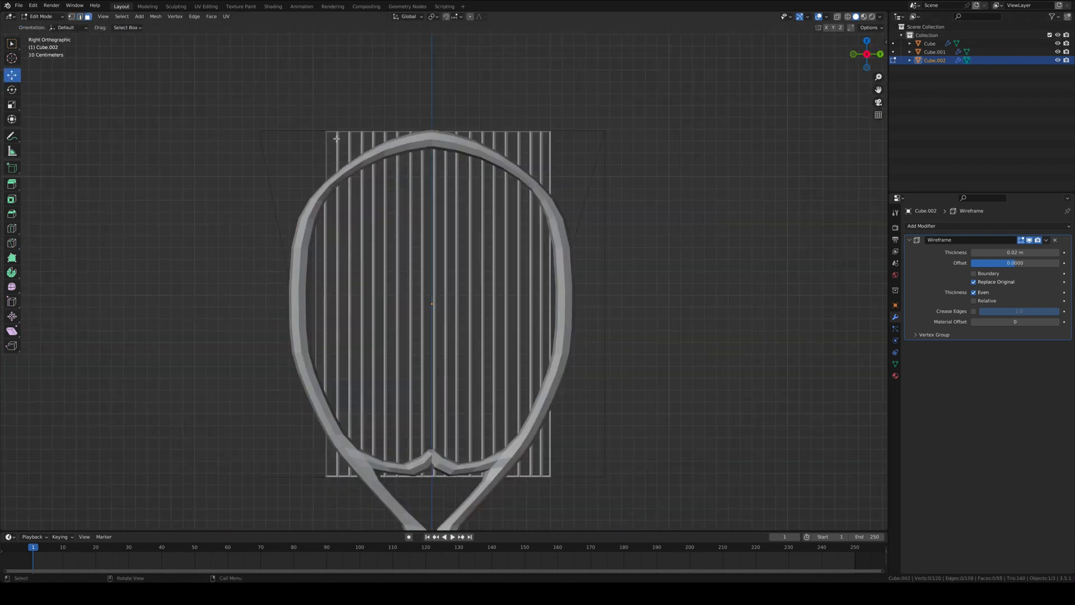
{"action": "key", "text": "ctrl+z"}
{"action": "left_click", "coordinate": [606, 183]}
{"action": "left_click_drag", "start_coordinate": [488, 125], "coordinate": [541, 159]}
{"action": "key", "text": "x"}
{"action": "left_click", "coordinate": [537, 152]}
{"action": "key", "text": "ctrl+z"}
Move the cut strings out of the hoop to examine the knife cut, and undo the move
{"action": "key", "text": "Tab"}
{"action": "middle_click_drag", "start_coordinate": [585, 180], "coordinate": [535, 184]}
{"action": "left_click_drag", "start_coordinate": [286, 313], "coordinate": [524, 329]}
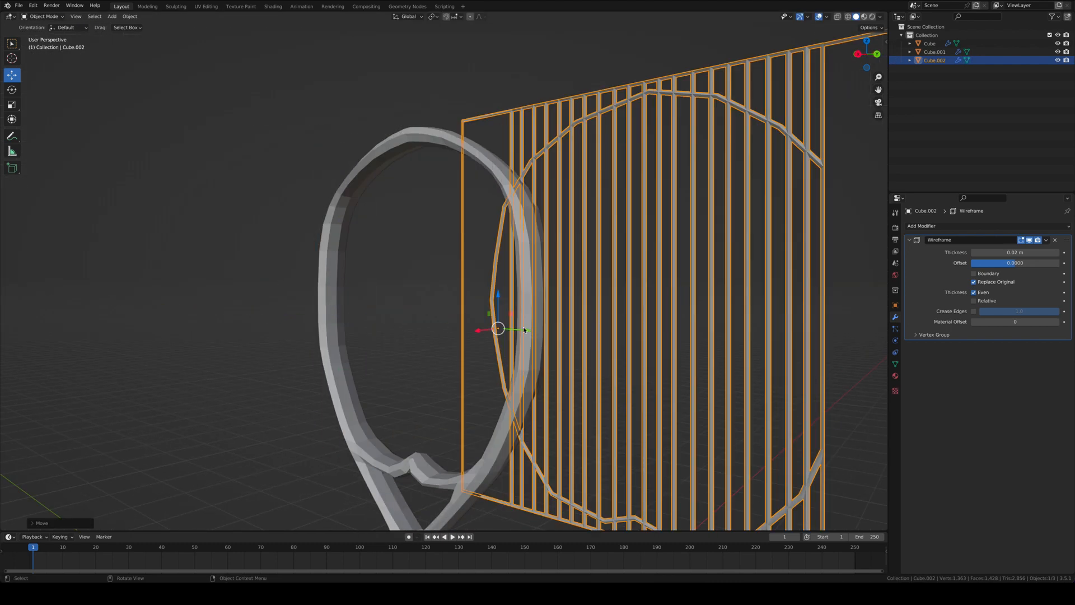
{"action": "scroll", "coordinate": [523, 328], "scroll_direction": "down", "scroll_amount": 5}
{"action": "middle_click_drag", "start_coordinate": [473, 205], "coordinate": [519, 201]}
{"action": "key", "text": "ctrl+z"}
{"action": "key", "text": "ctrl+z"}
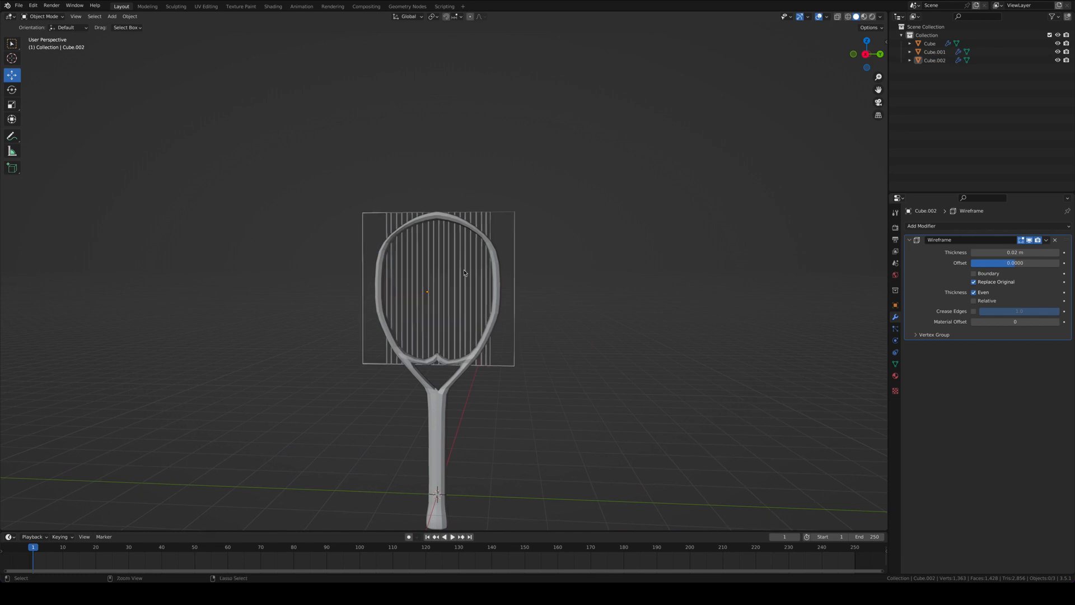
Try deleting a face of the strings mesh outside the hoop's lower side, and undo the deletion
{"action": "key", "text": "KP_3"}
{"action": "key", "text": "Tab"}
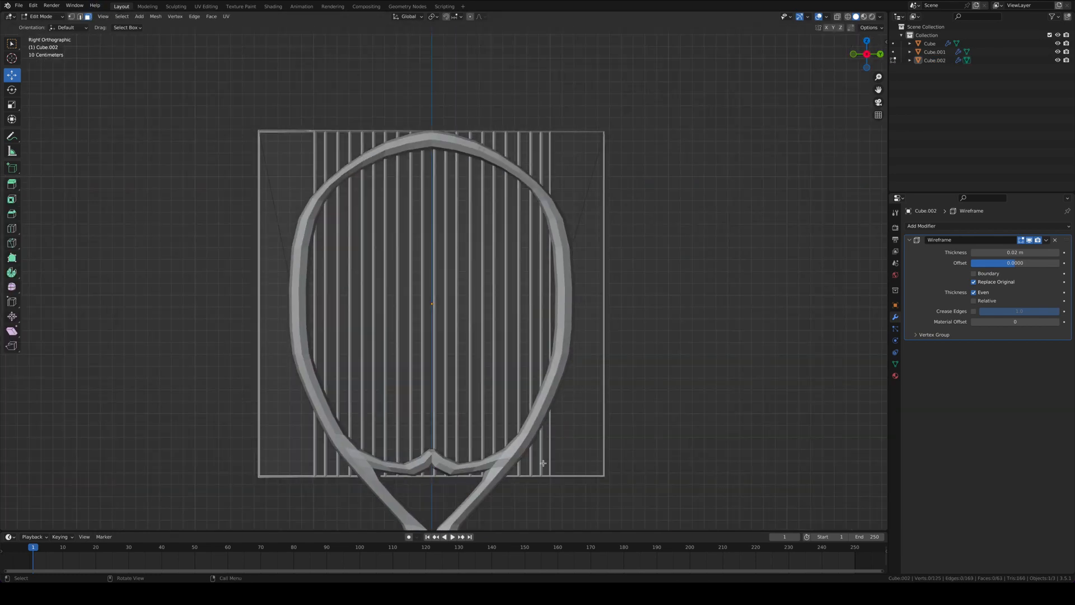
{"action": "left_click_drag", "start_coordinate": [518, 487], "coordinate": [538, 460]}
{"action": "key", "text": "ctrl+z"}
{"action": "key", "text": "x"}
{"action": "left_click", "coordinate": [538, 461]}
{"action": "key", "text": "ctrl+z"}
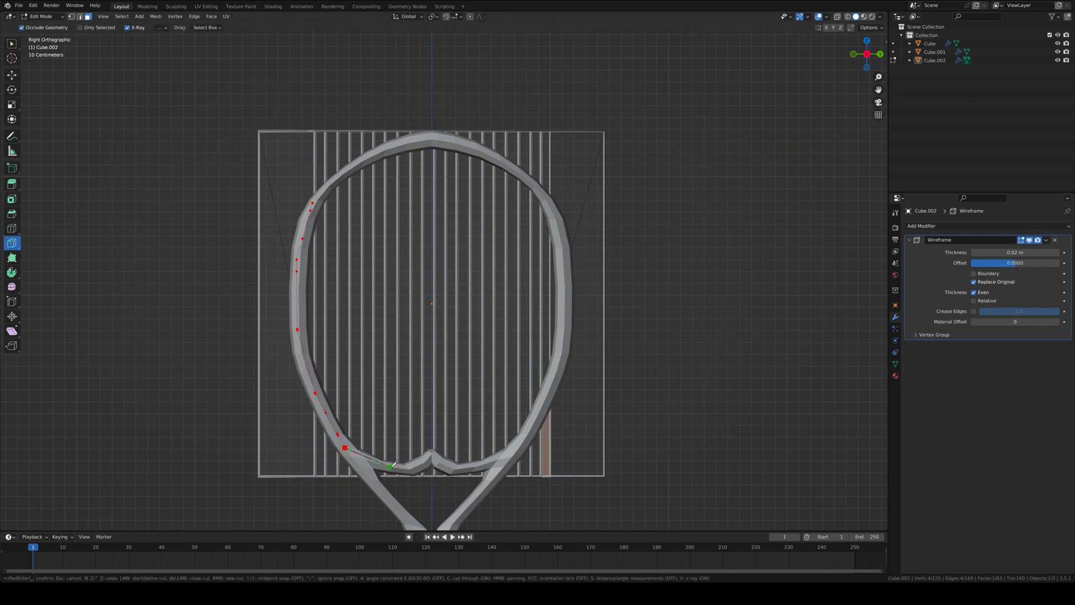
Knife-cut the vertical strings mesh along the hoop's outline once more
{"action": "key", "text": "Return"}
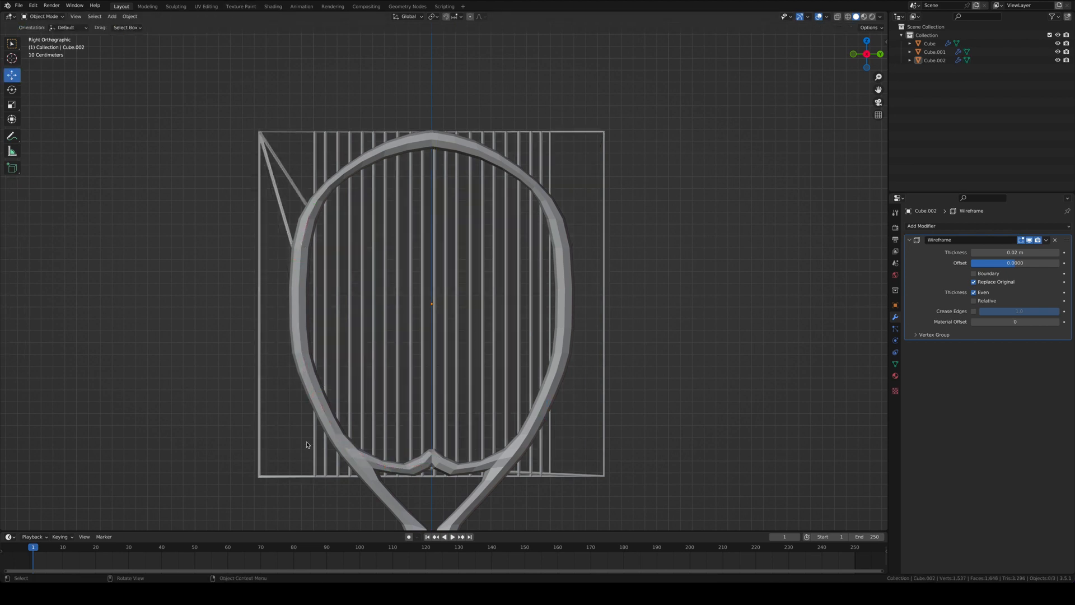
Try deleting the strings mesh's outer faces beyond the hoop's left side and lower right corner
{"action": "left_click", "coordinate": [292, 177]}
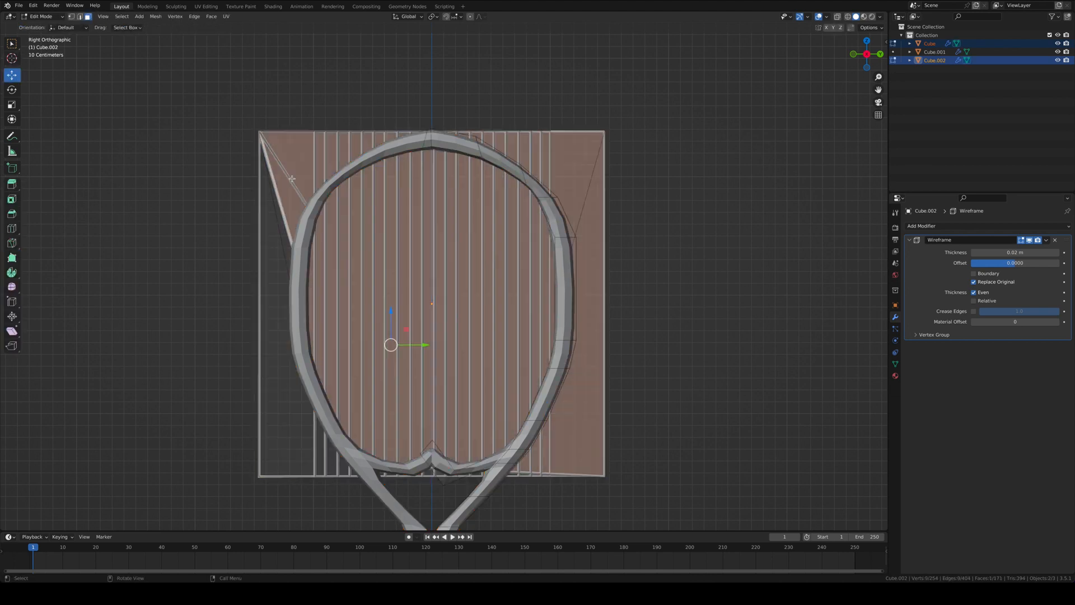
{"action": "left_click", "coordinate": [266, 193]}
{"action": "key", "text": "x"}
{"action": "left_click", "coordinate": [269, 194]}
{"action": "left_click", "coordinate": [304, 171]}
{"action": "left_click", "coordinate": [364, 128]}
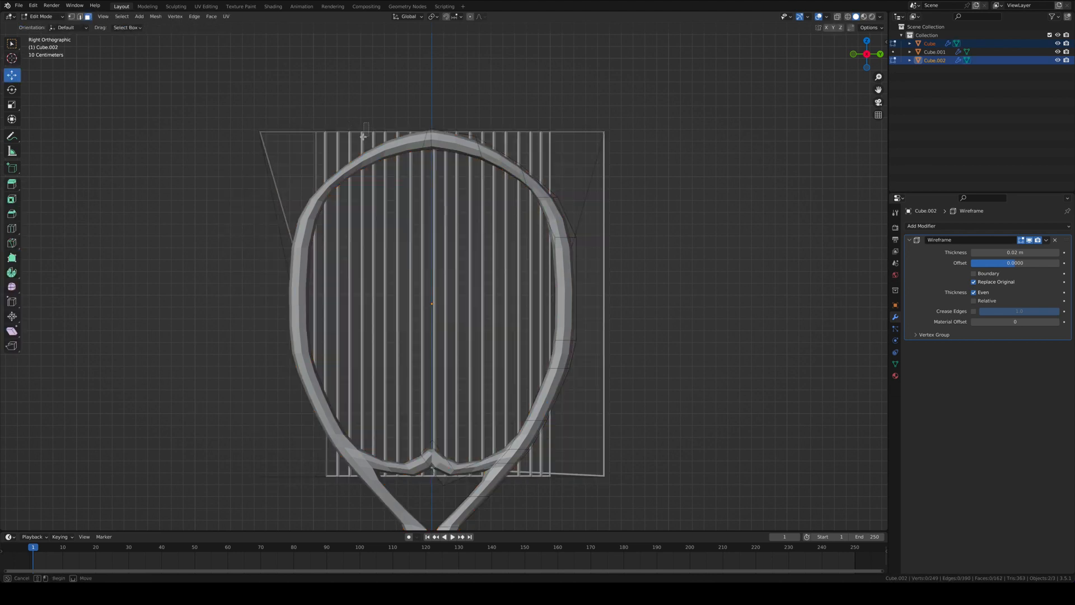
{"action": "left_click", "coordinate": [521, 456]}
{"action": "left_click", "coordinate": [518, 488]}
{"action": "left_click", "coordinate": [537, 459]}
{"action": "left_click", "coordinate": [539, 485]}
{"action": "left_click", "coordinate": [542, 464]}
{"action": "left_click", "coordinate": [538, 499]}
{"action": "key", "text": "Tab"}
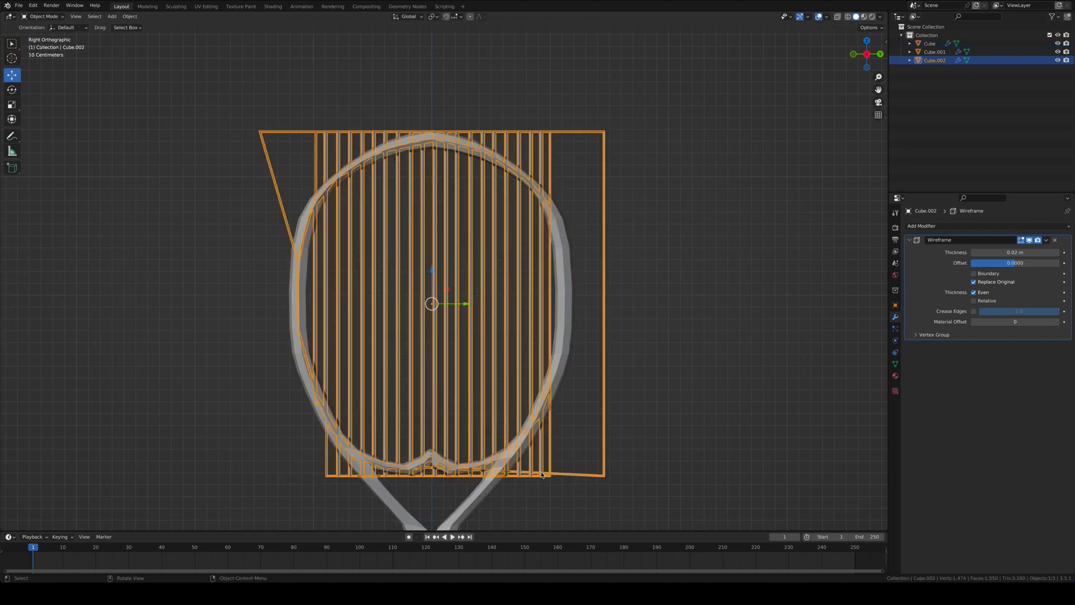
Undo the face deletions and the last knife cut on the strings mesh
{"action": "key", "text": "Tab"}
{"action": "left_click", "coordinate": [517, 485]}
{"action": "key", "text": "Tab"}
{"action": "key", "text": "ctrl+z"}
{"action": "key", "text": "ctrl+z"}
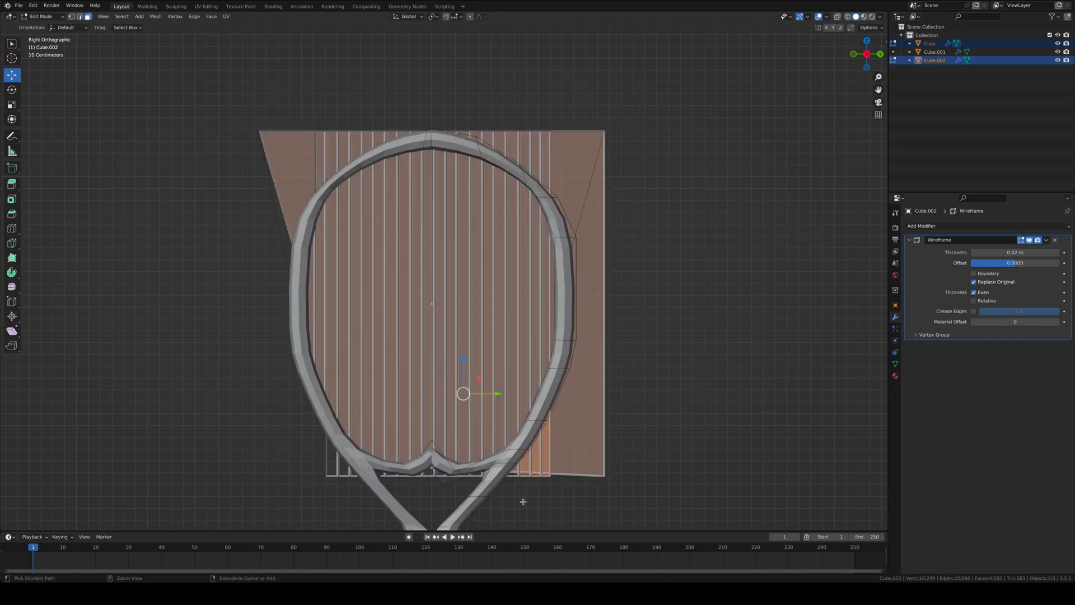
{"action": "key", "text": "ctrl+z"}
{"action": "scroll", "coordinate": [521, 499], "scroll_direction": "left", "scroll_amount": 10}
{"action": "key", "text": "ctrl+z"}
{"action": "scroll", "coordinate": [519, 499], "scroll_direction": "right", "scroll_amount": 10}
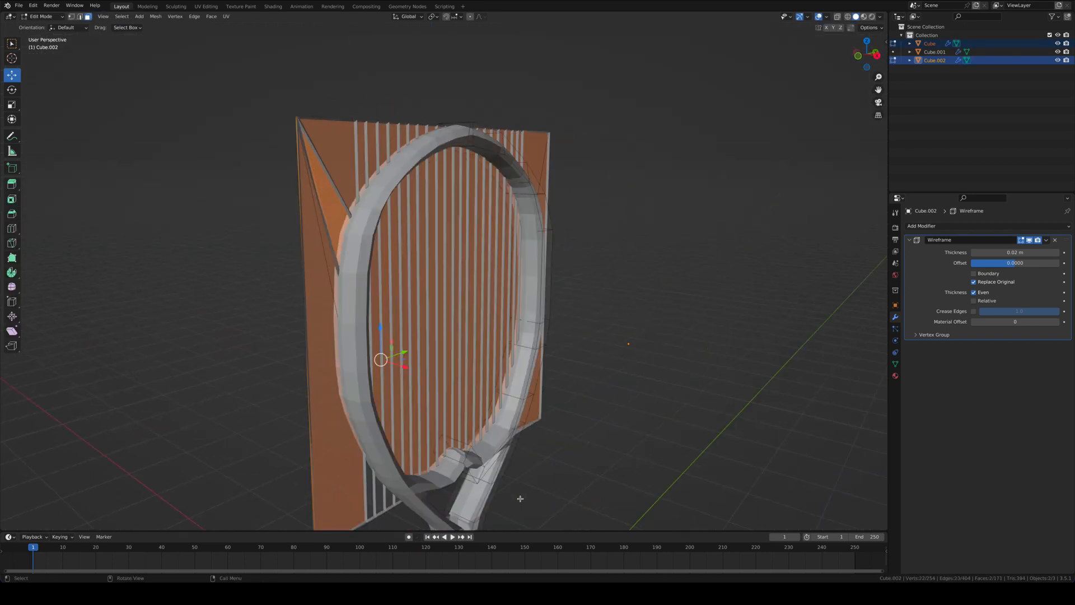
{"action": "key", "text": "ctrl+z"}
{"action": "key", "text": "ctrl+z"}
{"action": "middle_click_drag", "start_coordinate": [520, 498], "coordinate": [510, 497]}
{"action": "key", "text": "ctrl+z"}
{"action": "key", "text": "ctrl+z"}
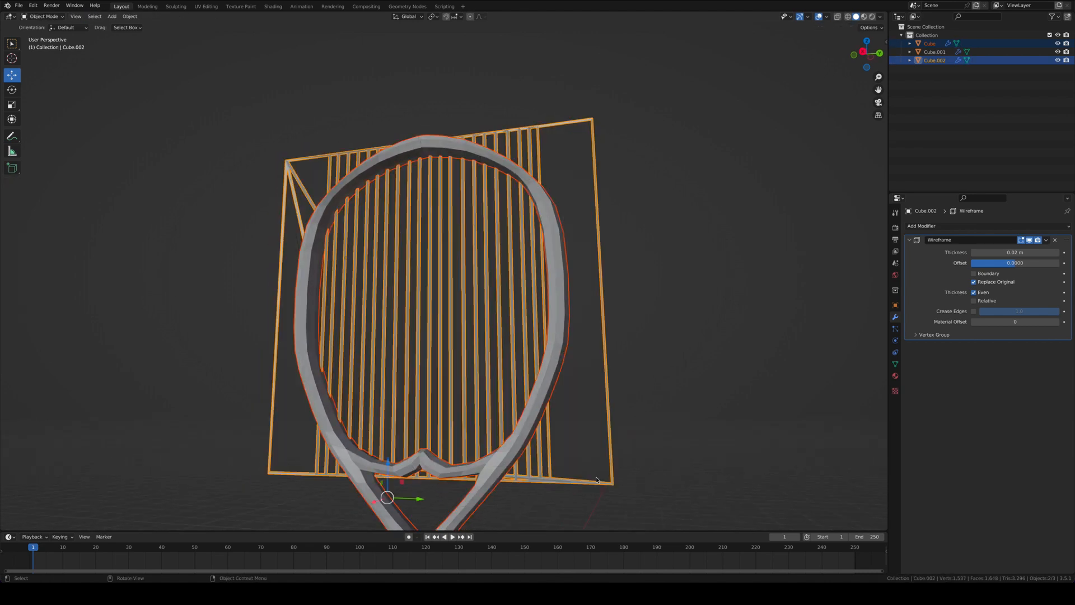
{"action": "key", "text": "ctrl+z"}
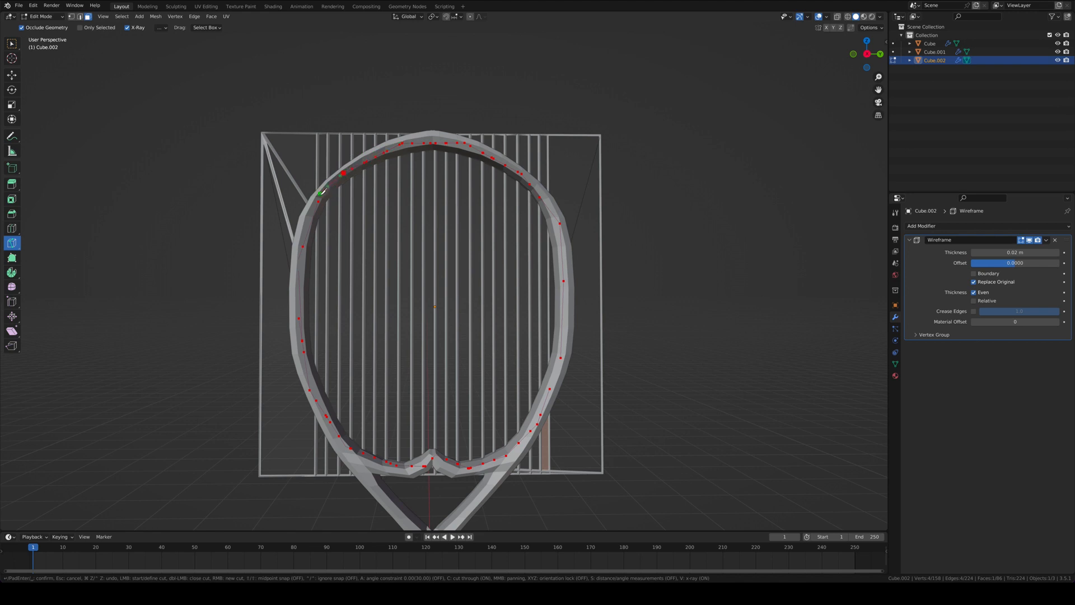
Knife-cut the vertical strings mesh around the full hoop outline again
{"action": "key", "text": "Return"}
{"action": "left_click_drag", "start_coordinate": [290, 178], "coordinate": [289, 178]}
{"action": "left_click", "coordinate": [287, 180]}
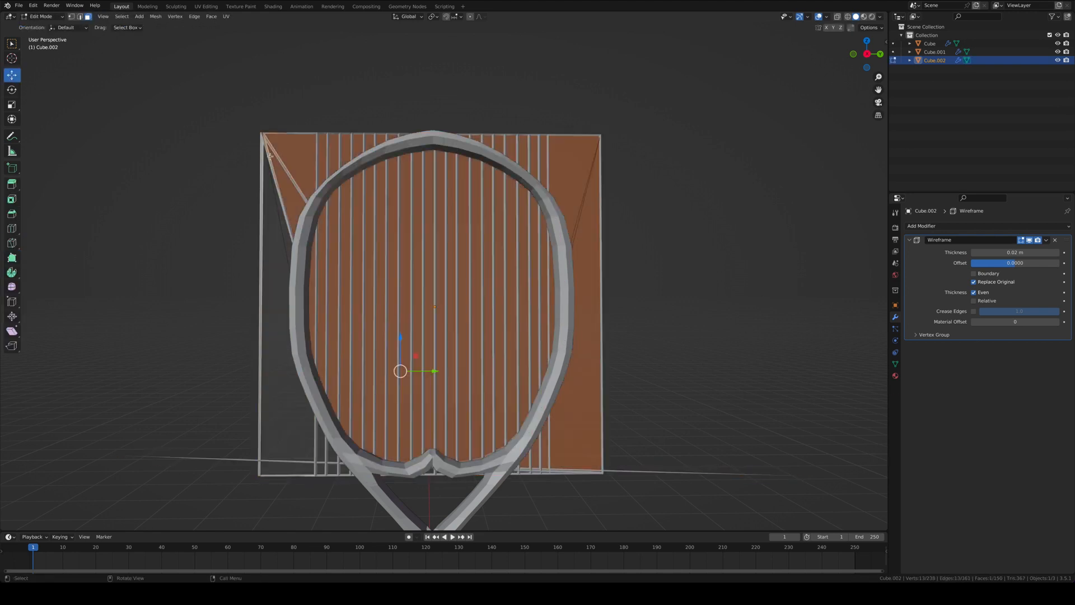
Delete the strings mesh's faces outside the hoop's left side and lower right corner
{"action": "left_click", "coordinate": [279, 224]}
{"action": "key", "text": "x"}
{"action": "left_click", "coordinate": [279, 224]}
{"action": "left_click_drag", "start_coordinate": [591, 520], "coordinate": [586, 468]}
{"action": "left_click", "coordinate": [548, 474]}
{"action": "key", "text": "x"}
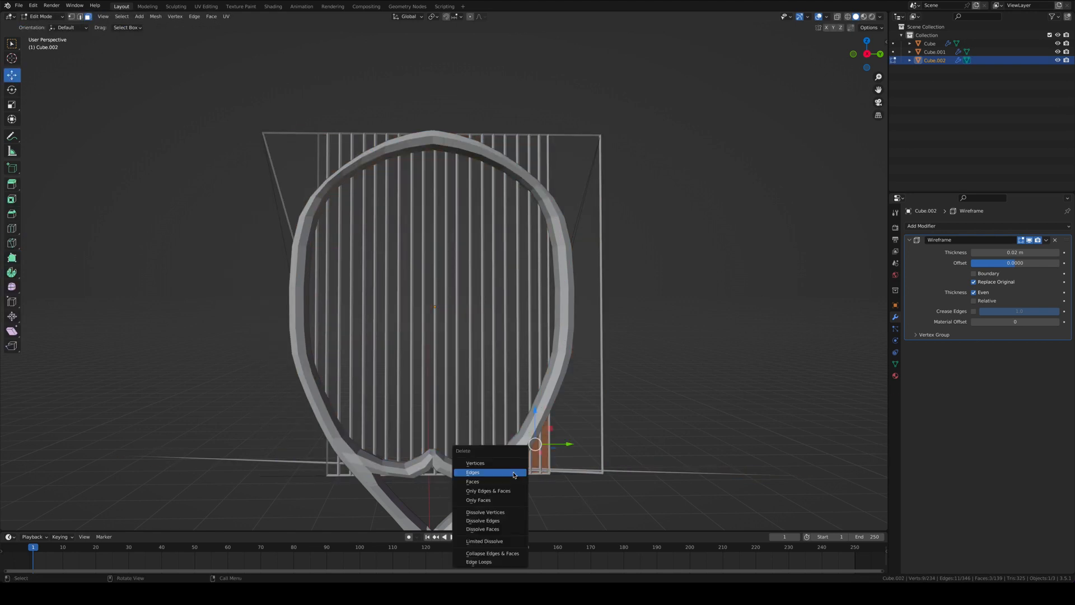
{"action": "left_click", "coordinate": [532, 473]}
Delete the remaining string faces below the hoop's throat on the right half
{"action": "middle_click_drag", "start_coordinate": [432, 467], "coordinate": [462, 451]}
{"action": "left_click", "coordinate": [482, 454]}
{"action": "key", "text": "x"}
{"action": "left_click", "coordinate": [482, 454]}
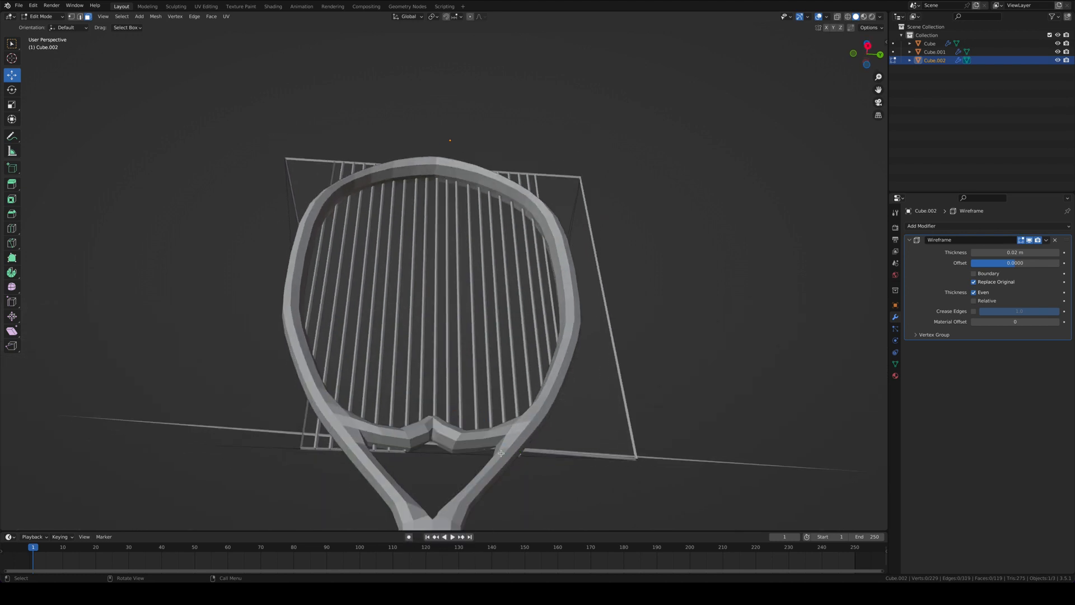
{"action": "left_click", "coordinate": [524, 454]}
{"action": "left_click", "coordinate": [677, 459]}
Switch to edge selection and delete the strings mesh's leftover border edges beyond the hoop's upper left curve
{"action": "left_click", "coordinate": [80, 17]}
{"action": "middle_click_drag", "start_coordinate": [250, 42], "coordinate": [252, 77]}
{"action": "left_click_drag", "start_coordinate": [278, 150], "coordinate": [296, 124]}
{"action": "key", "text": "x"}
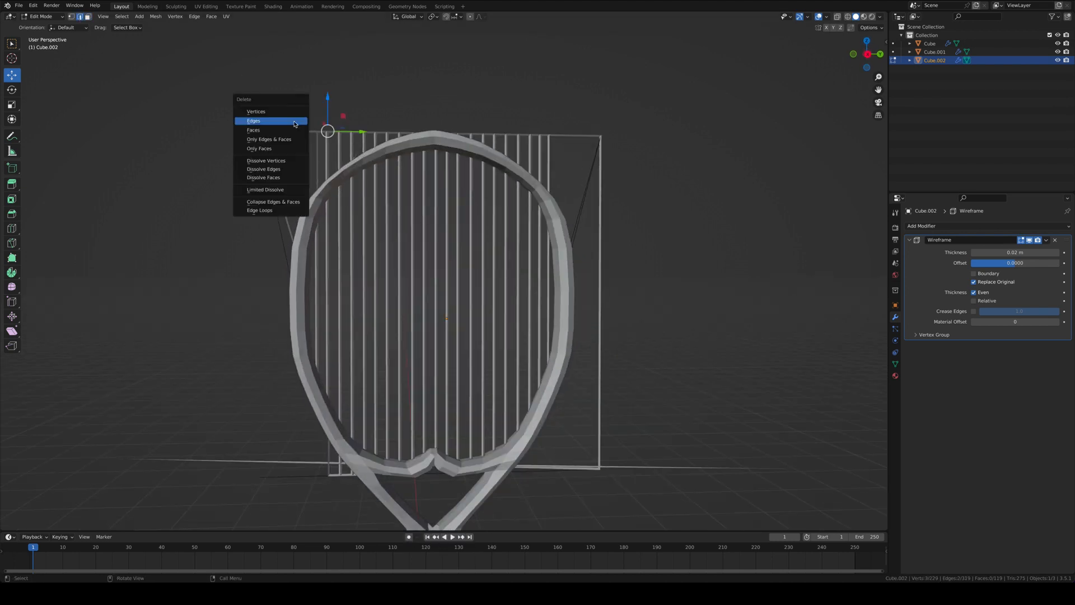
{"action": "left_click", "coordinate": [296, 123]}
{"action": "middle_click_drag", "start_coordinate": [296, 96], "coordinate": [300, 116]}
{"action": "left_click_drag", "start_coordinate": [283, 193], "coordinate": [229, 233]}
{"action": "key", "text": "x"}
{"action": "left_click", "coordinate": [265, 150]}
{"action": "key", "text": "x"}
{"action": "left_click", "coordinate": [229, 233]}
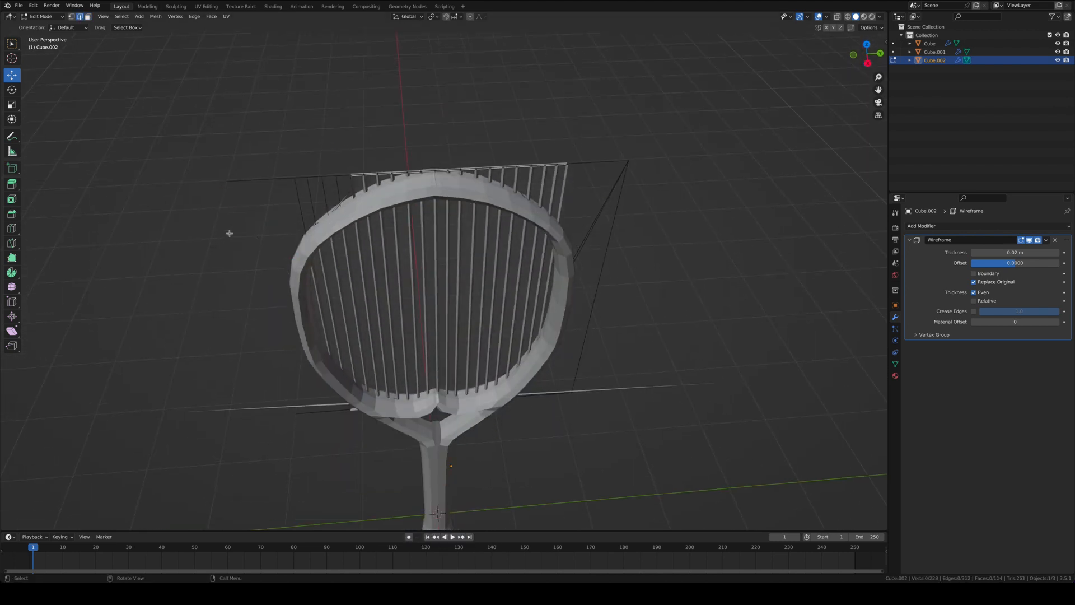
Delete the long border edges of the strings mesh running above the hoop toward its upper right corner
{"action": "middle_click_drag", "start_coordinate": [229, 233], "coordinate": [247, 258]}
{"action": "left_click_drag", "start_coordinate": [588, 131], "coordinate": [553, 177]}
{"action": "key", "text": "ctrl+z"}
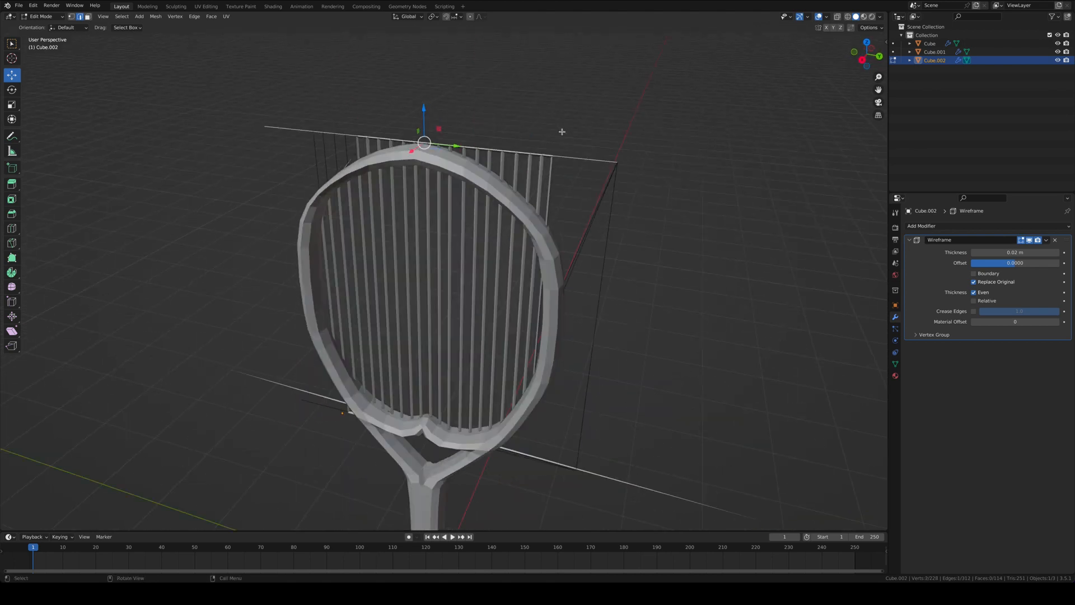
{"action": "key", "text": "x"}
{"action": "left_click", "coordinate": [556, 135]}
{"action": "left_click", "coordinate": [594, 150]}
{"action": "key", "text": "x"}
{"action": "left_click", "coordinate": [595, 150]}
Delete the leftover diagonal and side border edges beside the hoop's upper right curve
{"action": "left_click", "coordinate": [578, 176]}
{"action": "key", "text": "x"}
{"action": "left_click", "coordinate": [578, 177]}
{"action": "left_click", "coordinate": [577, 172]}
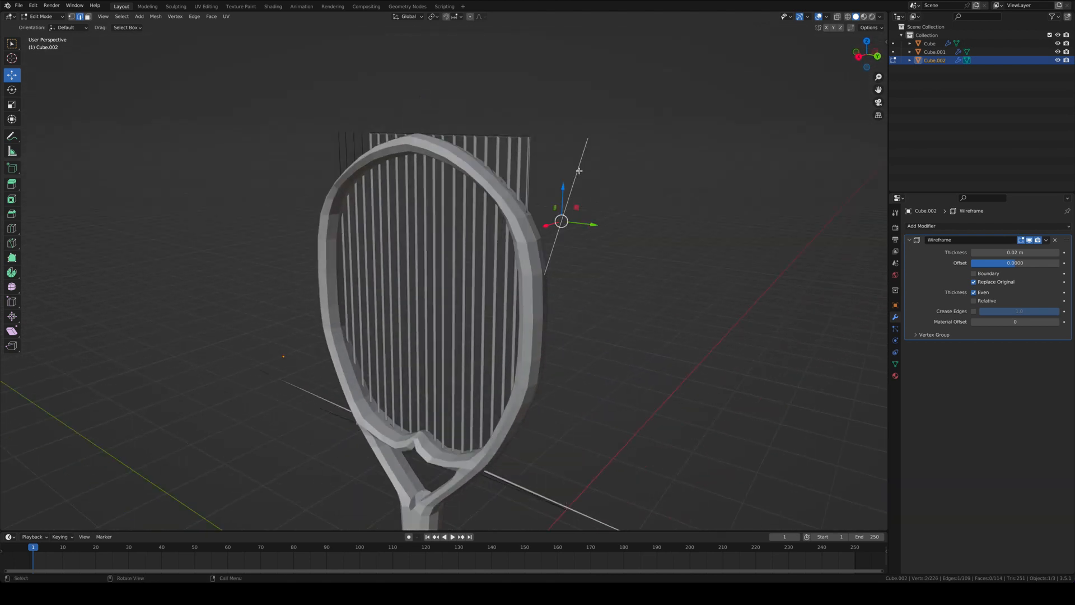
{"action": "key", "text": "x"}
{"action": "left_click", "coordinate": [577, 173]}
Delete the strings mesh's bottom border edges outside the hoop's lower right side
{"action": "middle_click_drag", "start_coordinate": [575, 216], "coordinate": [574, 180]}
{"action": "left_click", "coordinate": [539, 467]}
{"action": "key", "text": "x"}
{"action": "left_click", "coordinate": [539, 467]}
{"action": "left_click", "coordinate": [565, 464]}
{"action": "left_click", "coordinate": [497, 472]}
{"action": "key", "text": "x"}
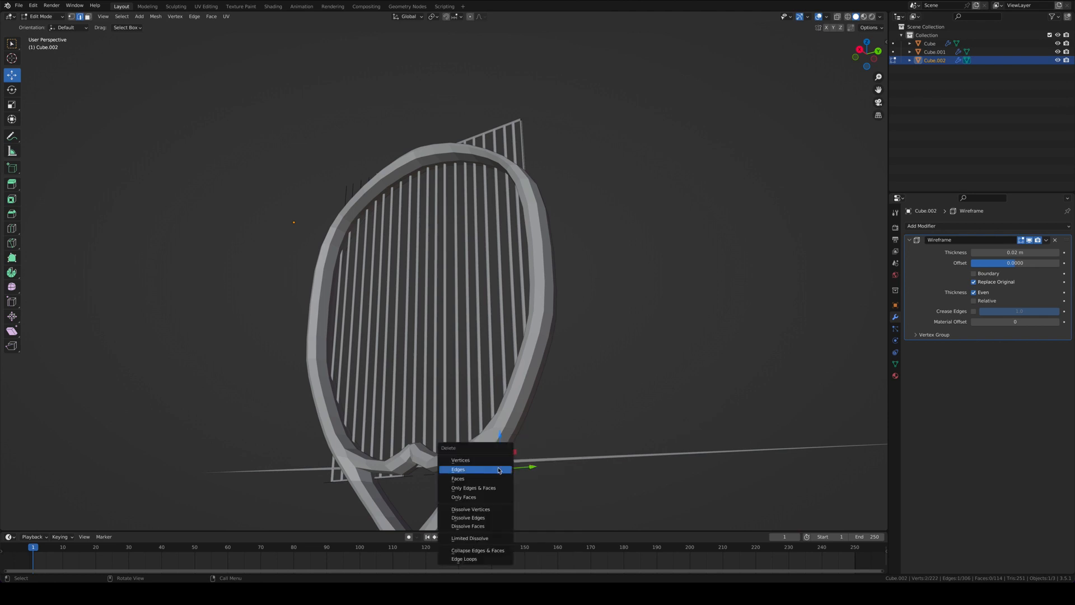
{"action": "left_click", "coordinate": [497, 472]}
Delete the leftover bottom border edges of the strings beneath the middle of the hoop's throat
{"action": "middle_click_drag", "start_coordinate": [497, 470], "coordinate": [550, 469]}
{"action": "left_click", "coordinate": [473, 476]}
{"action": "key", "text": "x"}
{"action": "left_click", "coordinate": [473, 476]}
{"action": "left_click", "coordinate": [422, 477]}
{"action": "left_click", "coordinate": [417, 475]}
{"action": "key", "text": "x"}
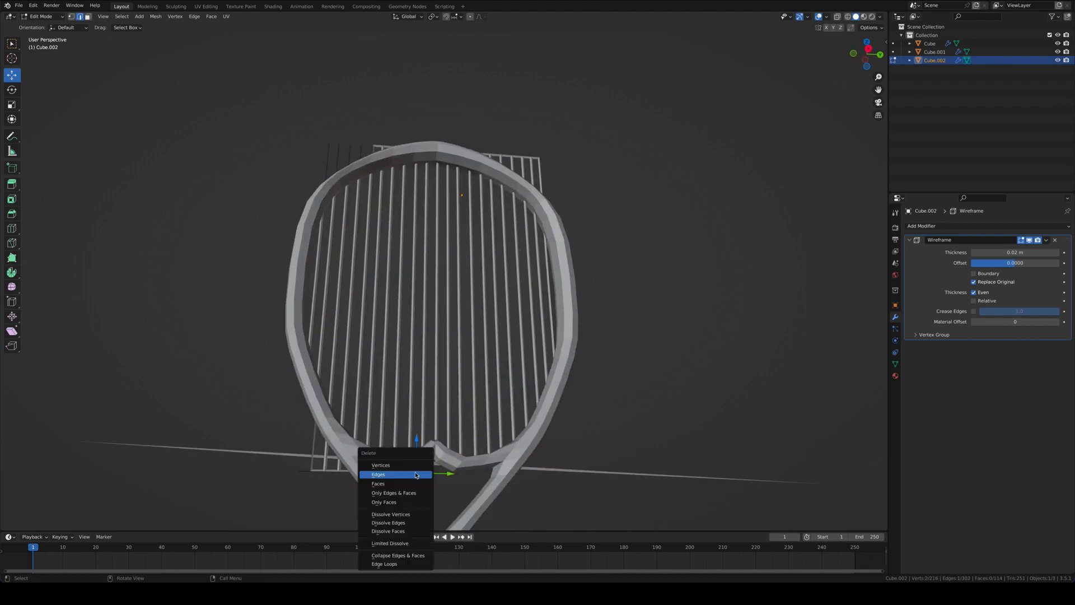
{"action": "left_click", "coordinate": [417, 474]}
{"action": "left_click", "coordinate": [403, 475]}
{"action": "key", "text": "x"}
{"action": "left_click", "coordinate": [403, 474]}
Delete the string edges protruding below the left half of the hoop's throat
{"action": "left_click", "coordinate": [373, 469]}
{"action": "key", "text": "x"}
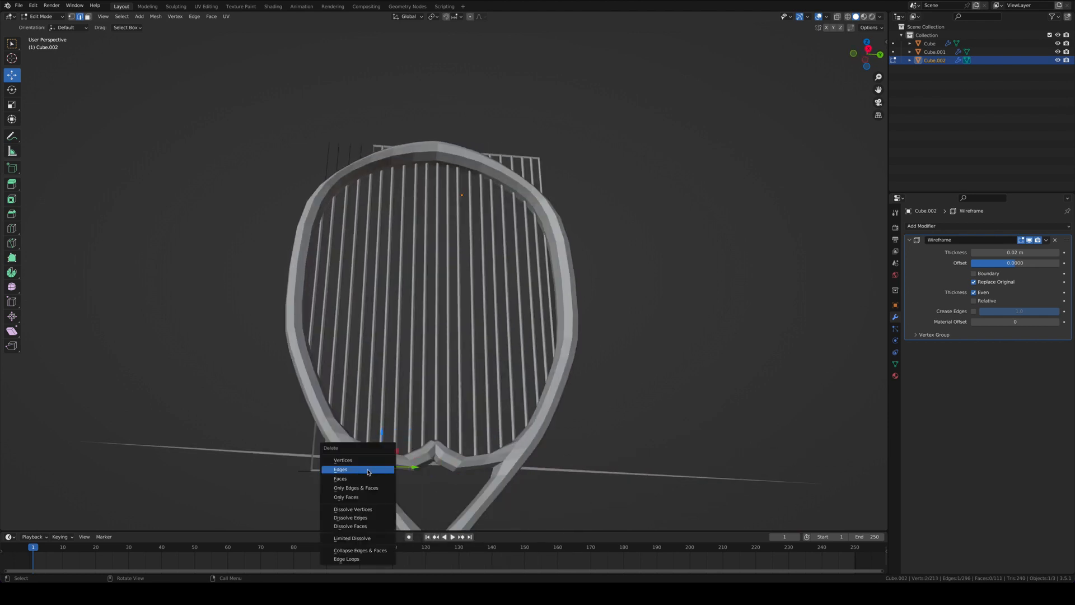
{"action": "left_click", "coordinate": [370, 472]}
{"action": "left_click", "coordinate": [344, 467]}
{"action": "key", "text": "x"}
{"action": "left_click", "coordinate": [345, 467]}
Delete the last string edges sticking out past the hoop's lower left curve
{"action": "middle_click_drag", "start_coordinate": [345, 468], "coordinate": [455, 303]}
{"action": "scroll", "coordinate": [445, 375], "scroll_direction": "up", "scroll_amount": 4}
{"action": "left_click", "coordinate": [438, 140]}
{"action": "key", "text": "x"}
{"action": "left_click", "coordinate": [445, 142]}
{"action": "scroll", "coordinate": [442, 139], "scroll_direction": "down", "scroll_amount": 5}
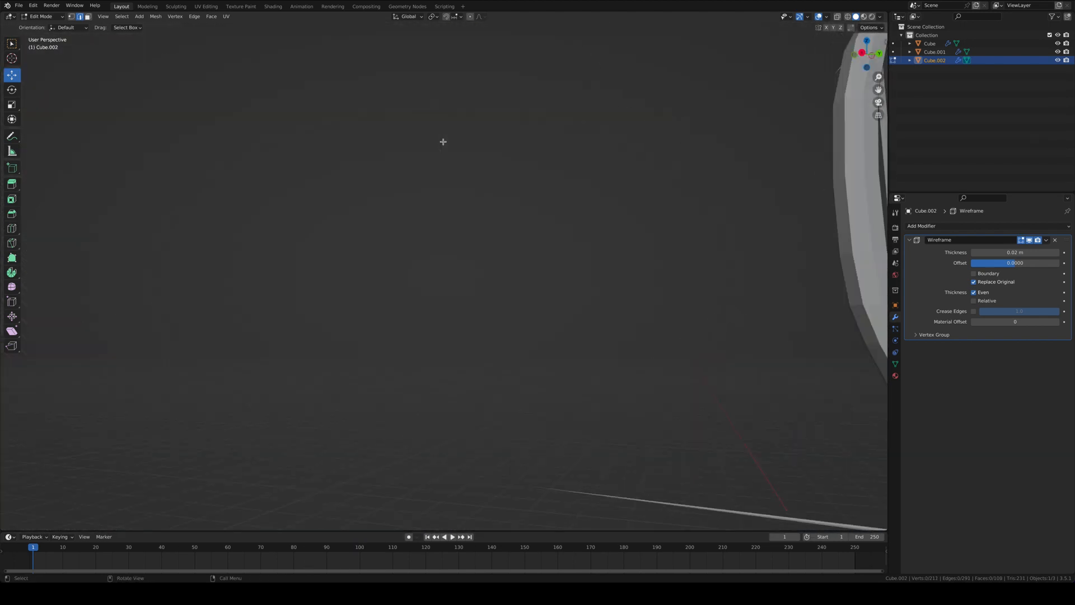
{"action": "middle_click_drag", "start_coordinate": [442, 139], "coordinate": [542, 292], "text": "shift"}
{"action": "left_click", "coordinate": [636, 475]}
{"action": "key", "text": "x"}
{"action": "left_click", "coordinate": [635, 475]}
{"action": "left_click", "coordinate": [621, 473]}
{"action": "key", "text": "x"}
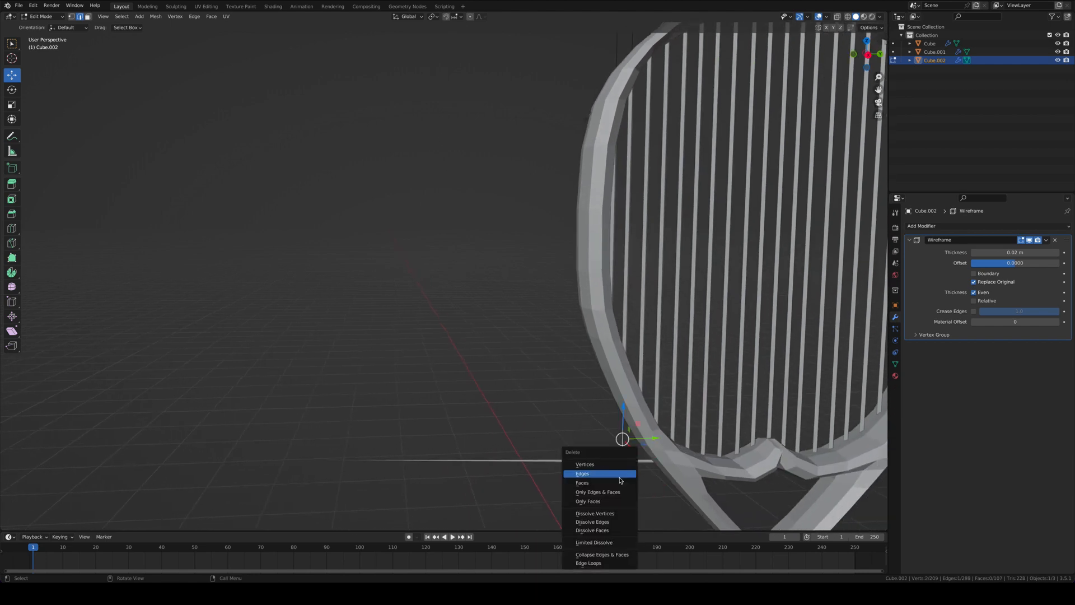
{"action": "left_click", "coordinate": [621, 474]}
{"action": "left_click", "coordinate": [615, 477]}
{"action": "key", "text": "x"}
Delete the thin stray string edges rising above the hoop's upper left curve
{"action": "middle_click_drag", "start_coordinate": [615, 459], "coordinate": [510, 429]}
{"action": "scroll", "coordinate": [630, 318], "scroll_direction": "down", "scroll_amount": 5}
{"action": "mouse_move", "coordinate": [312, 409]}
{"action": "middle_mouse_down"}
{"action": "mouse_move", "coordinate": [331, 403]}
{"action": "mouse_move", "coordinate": [319, 406]}
{"action": "middle_mouse_up"}
{"action": "middle_click_drag", "start_coordinate": [242, 300], "coordinate": [430, 342]}
{"action": "scroll", "coordinate": [531, 113], "scroll_direction": "up", "scroll_amount": 6}
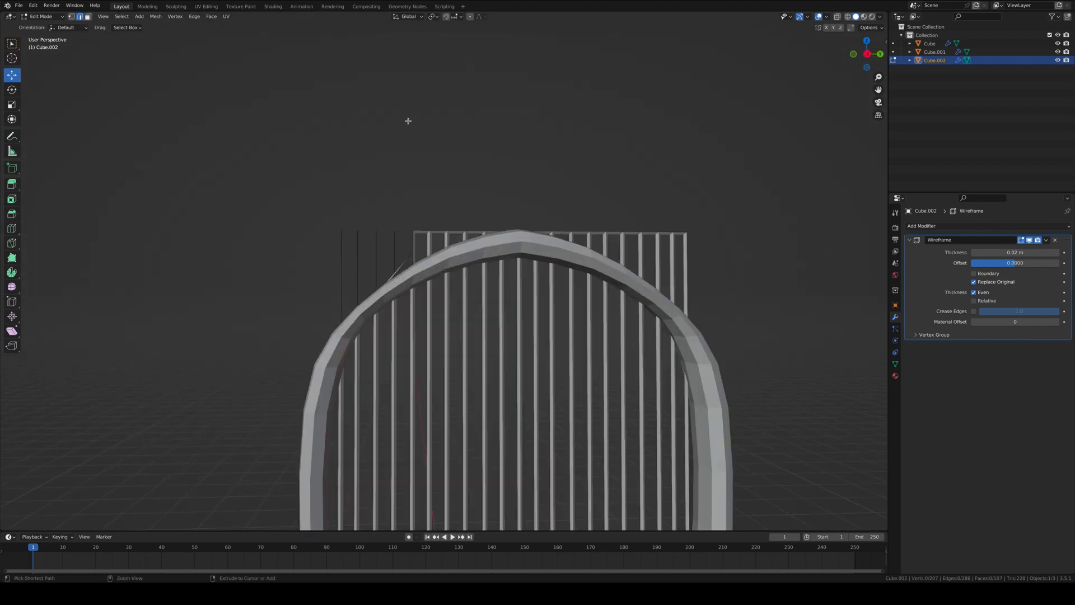
{"action": "left_click", "coordinate": [369, 256]}
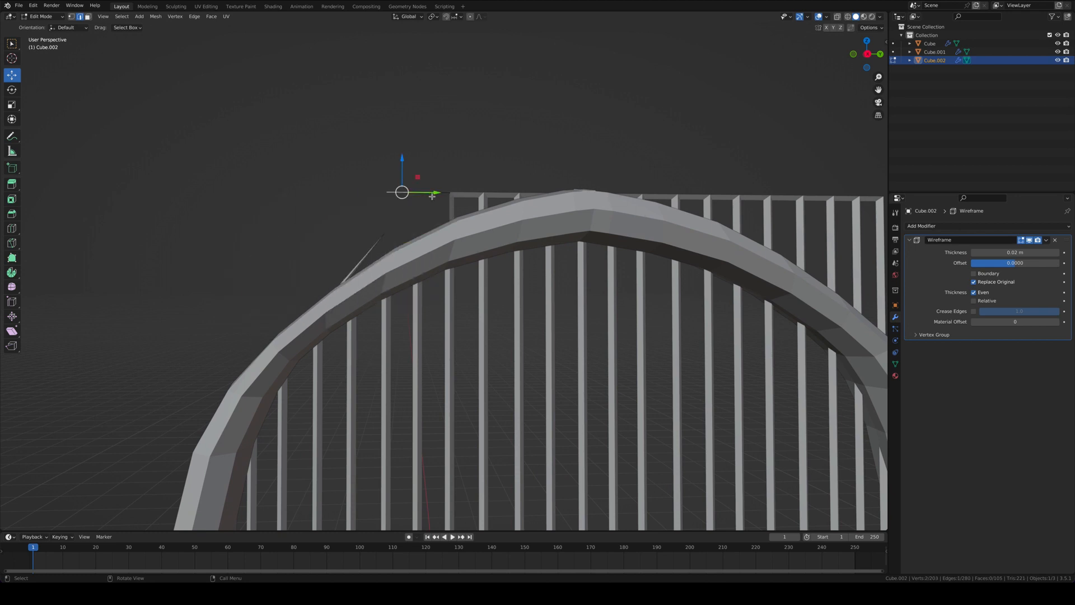
Try deleting the box-selected string geometry above the hoop's upper right curve, and undo the deletion
{"action": "middle_click_drag", "start_coordinate": [622, 174], "coordinate": [487, 175]}
{"action": "left_click_drag", "start_coordinate": [531, 157], "coordinate": [794, 235]}
{"action": "middle_click_drag", "start_coordinate": [672, 199], "coordinate": [621, 214]}
{"action": "key", "text": "x"}
{"action": "left_click", "coordinate": [600, 236]}
{"action": "key", "text": "ctrl+z"}
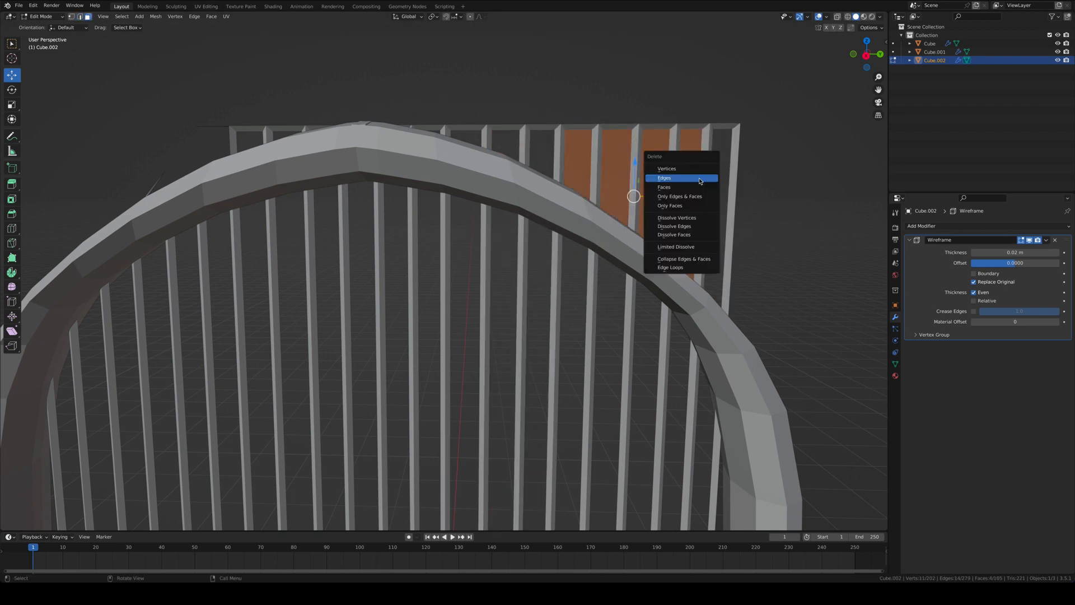
Delete the string faces protruding above the top and upper right curve of the hoop
{"action": "left_click", "coordinate": [699, 178]}
{"action": "middle_click_drag", "start_coordinate": [751, 233], "coordinate": [711, 199], "text": "shift"}
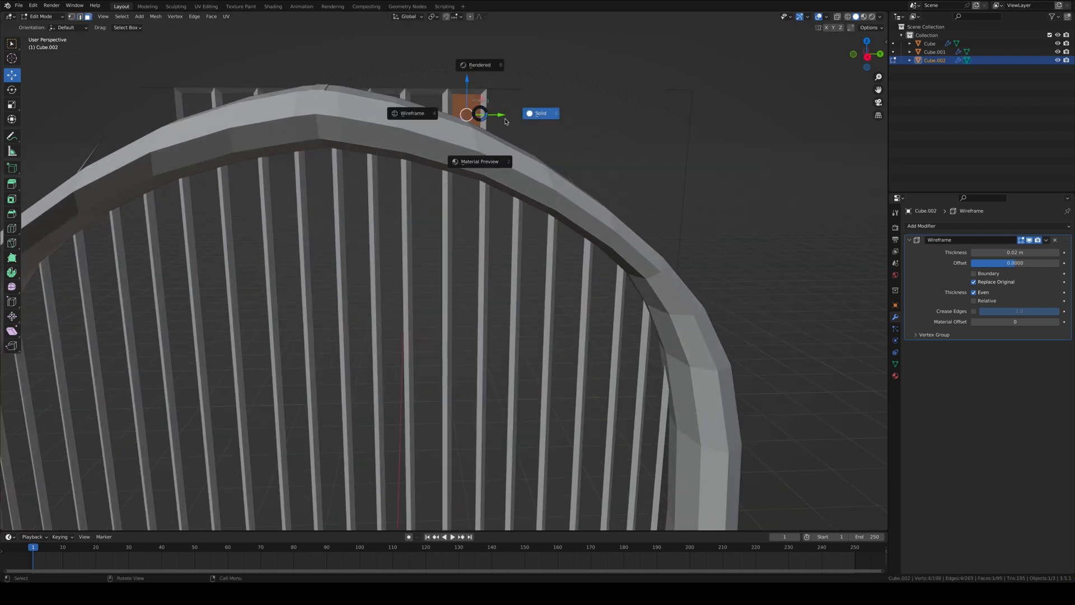
{"action": "middle_click_drag", "start_coordinate": [498, 101], "coordinate": [483, 101], "text": "shift"}
{"action": "key", "text": "x"}
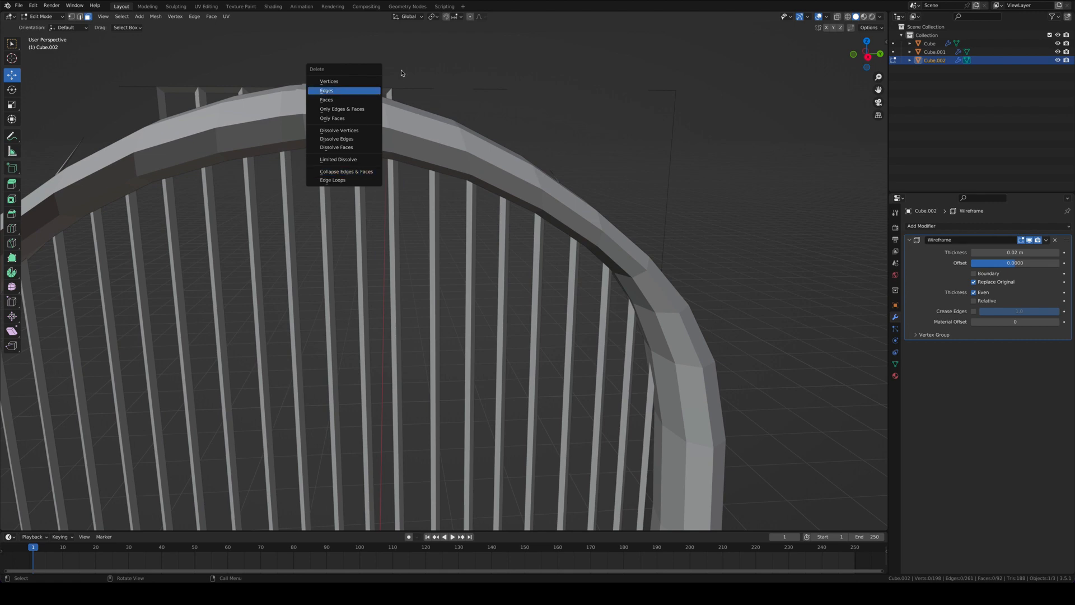
{"action": "middle_click_drag", "start_coordinate": [402, 73], "coordinate": [361, 88], "text": "shift"}
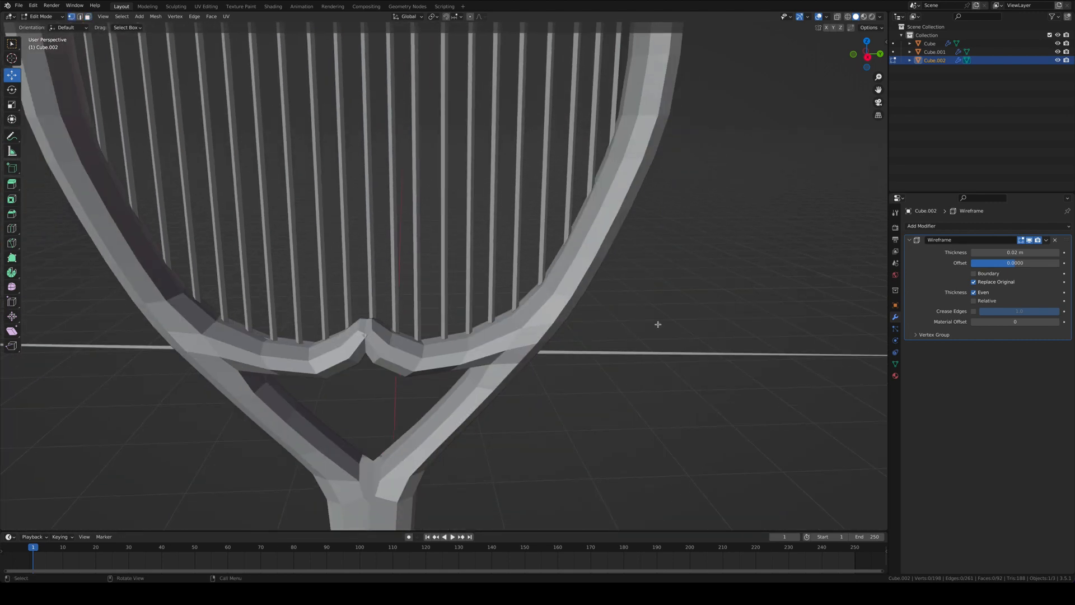
Delete the long spike of string geometry extending past the hoop's lower right side
{"action": "middle_click_drag", "start_coordinate": [658, 325], "coordinate": [579, 381]}
{"action": "key", "text": "x"}
{"action": "left_click", "coordinate": [561, 391]}
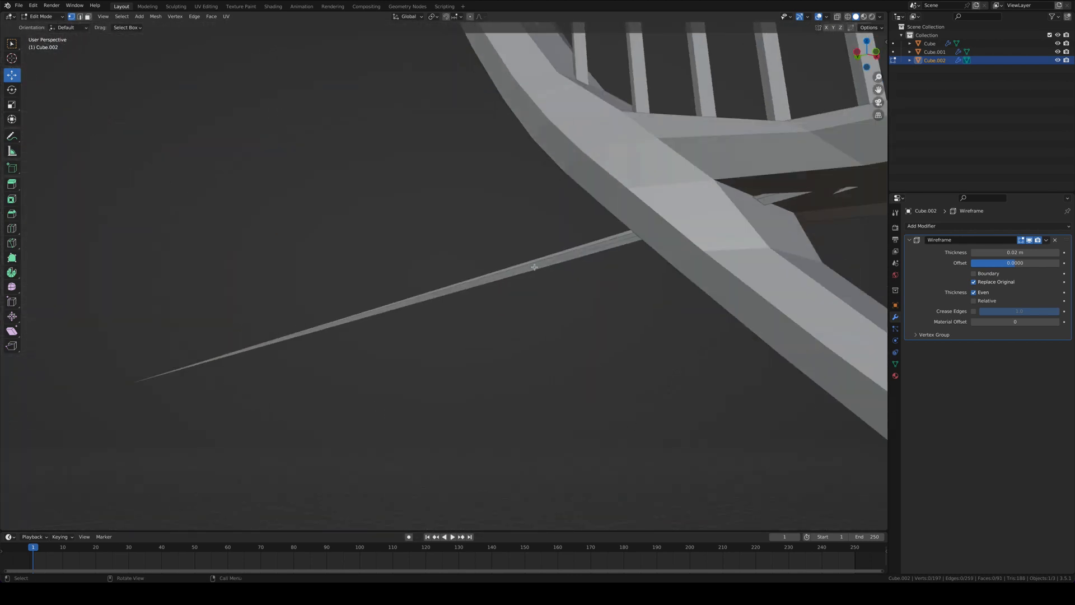
Delete the stray horizontal string edge running across the hoop's throat
{"action": "middle_click_drag", "start_coordinate": [506, 384], "coordinate": [605, 208]}
{"action": "middle_click_drag", "start_coordinate": [509, 174], "coordinate": [532, 168]}
{"action": "left_click_drag", "start_coordinate": [647, 493], "coordinate": [647, 492]}
{"action": "middle_click_drag", "start_coordinate": [647, 492], "coordinate": [647, 468]}
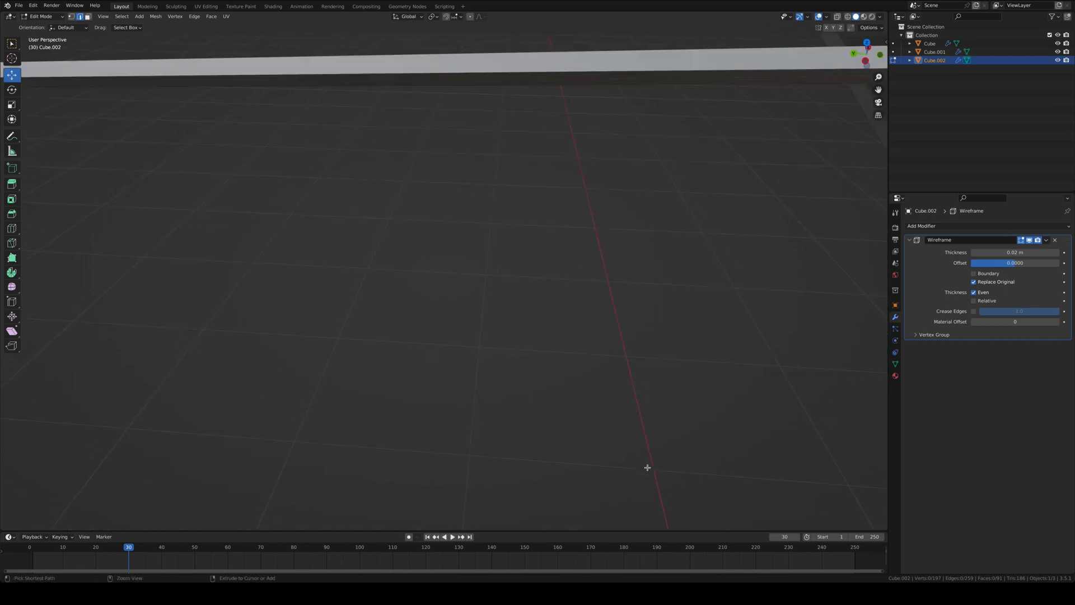
{"action": "scroll", "coordinate": [647, 468], "scroll_direction": "down", "scroll_amount": 4}
{"action": "middle_click_drag", "start_coordinate": [648, 291], "coordinate": [646, 258]}
{"action": "left_click", "coordinate": [646, 258]}
{"action": "key", "text": "x"}
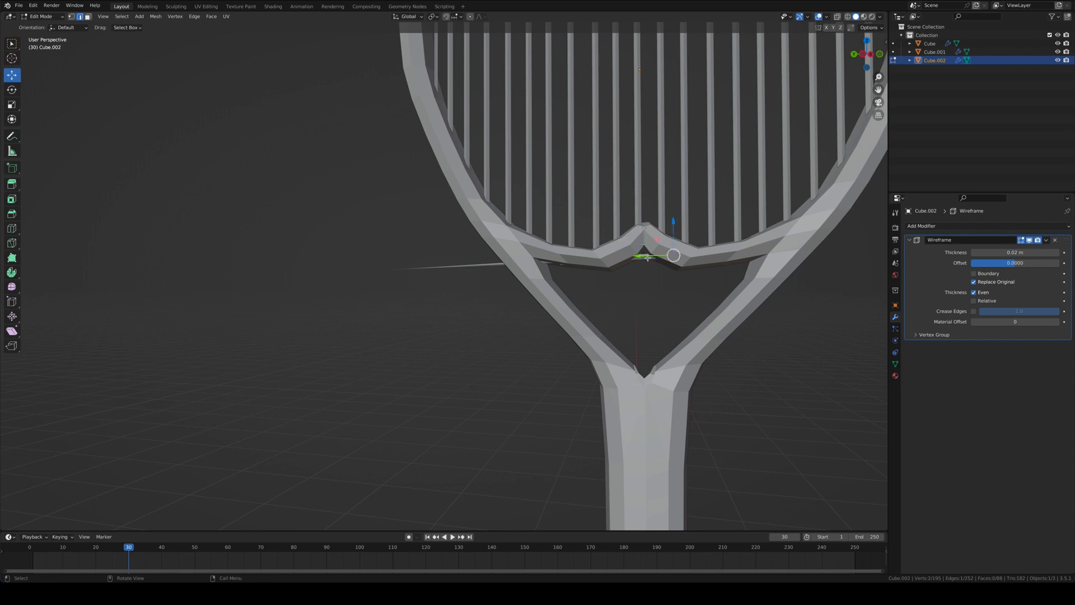
Delete the thin leftover string edges outside the hoop's upper left curve
{"action": "scroll", "coordinate": [678, 261], "scroll_direction": "down", "scroll_amount": 6, "text": "ctrl"}
{"action": "scroll", "coordinate": [679, 261], "scroll_direction": "up", "scroll_amount": 10, "text": "shift"}
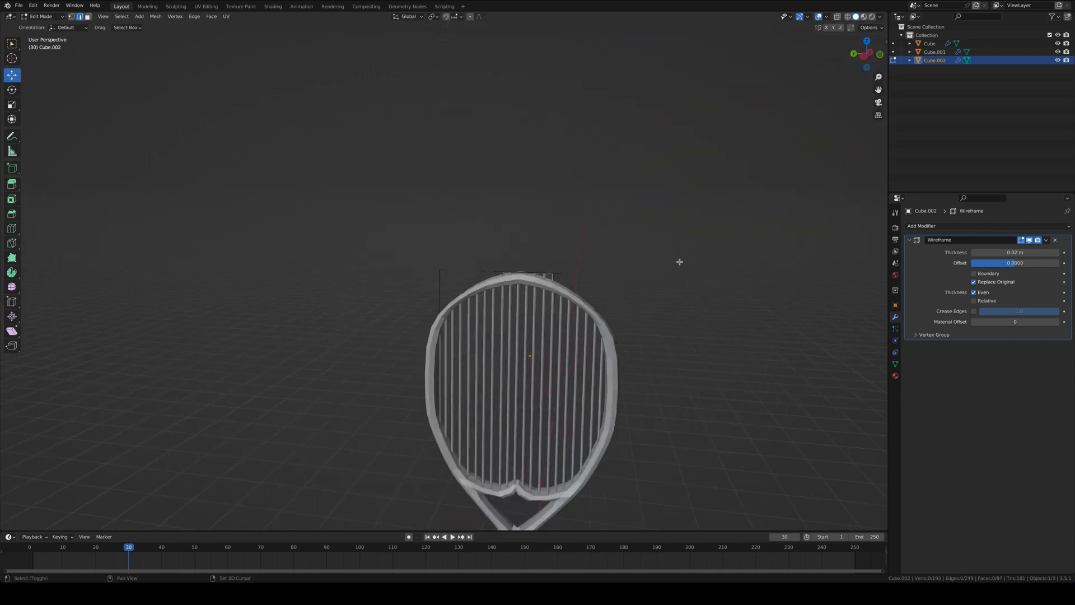
{"action": "scroll", "coordinate": [680, 262], "scroll_direction": "up", "scroll_amount": 7, "text": "ctrl"}
{"action": "scroll", "coordinate": [425, 281], "scroll_direction": "up", "scroll_amount": 1}
{"action": "left_click", "coordinate": [426, 281], "text": "shift"}
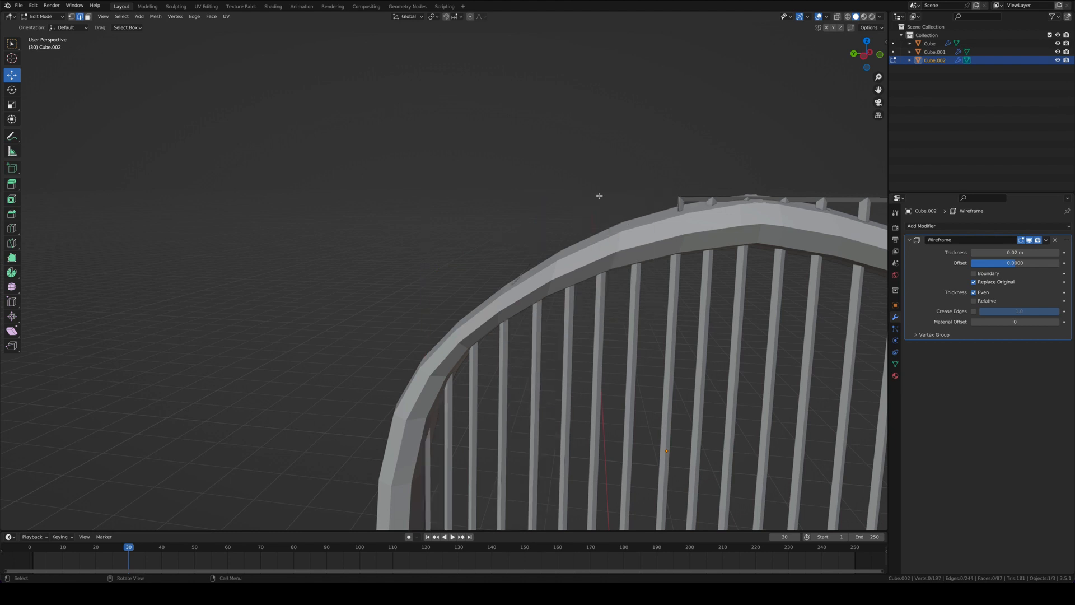
Examine the hoop's upper curve from outside and inside the frame for leftover string edges
{"action": "scroll", "coordinate": [525, 247], "scroll_direction": "left", "scroll_amount": 8}
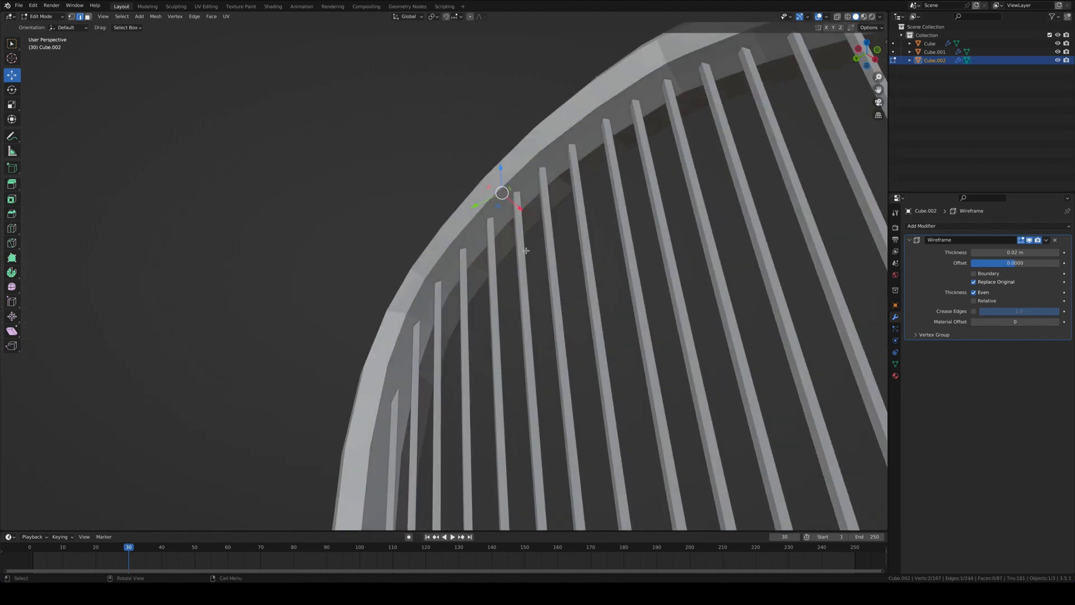
{"action": "scroll", "coordinate": [513, 186], "scroll_direction": "left", "scroll_amount": 8}
{"action": "scroll", "coordinate": [514, 186], "scroll_direction": "up", "scroll_amount": 2, "text": "ctrl"}
{"action": "scroll", "coordinate": [514, 186], "scroll_direction": "down", "scroll_amount": 7, "text": "shift"}
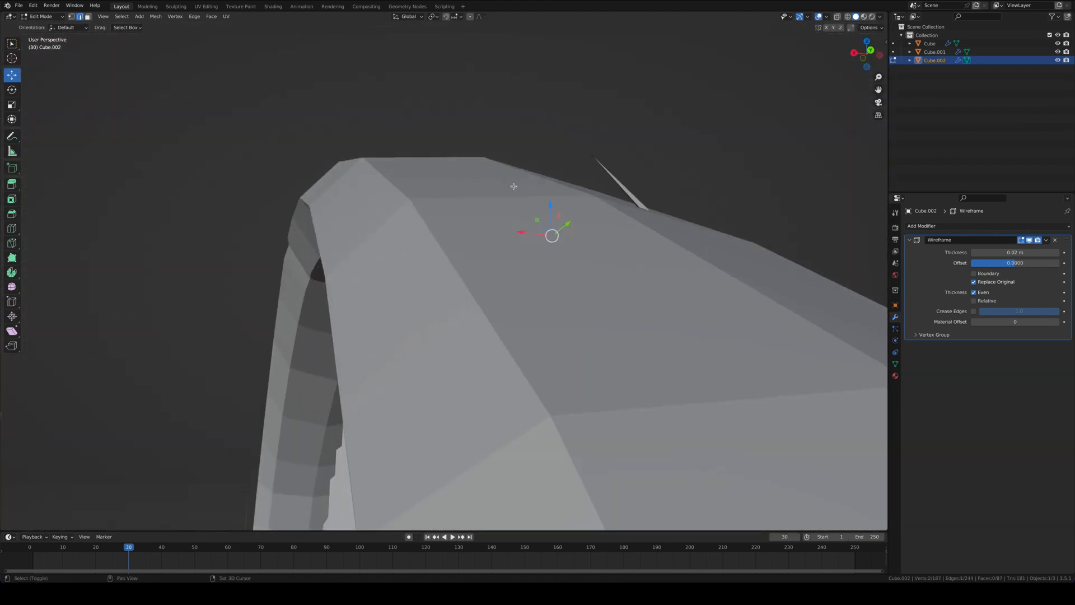
{"action": "scroll", "coordinate": [512, 186], "scroll_direction": "up", "scroll_amount": 6, "text": "ctrl"}
{"action": "scroll", "coordinate": [512, 185], "scroll_direction": "down", "scroll_amount": 5, "text": "ctrl"}
{"action": "left_click_drag", "start_coordinate": [484, 126], "coordinate": [528, 210]}
{"action": "scroll", "coordinate": [528, 210], "scroll_direction": "left", "scroll_amount": 6}
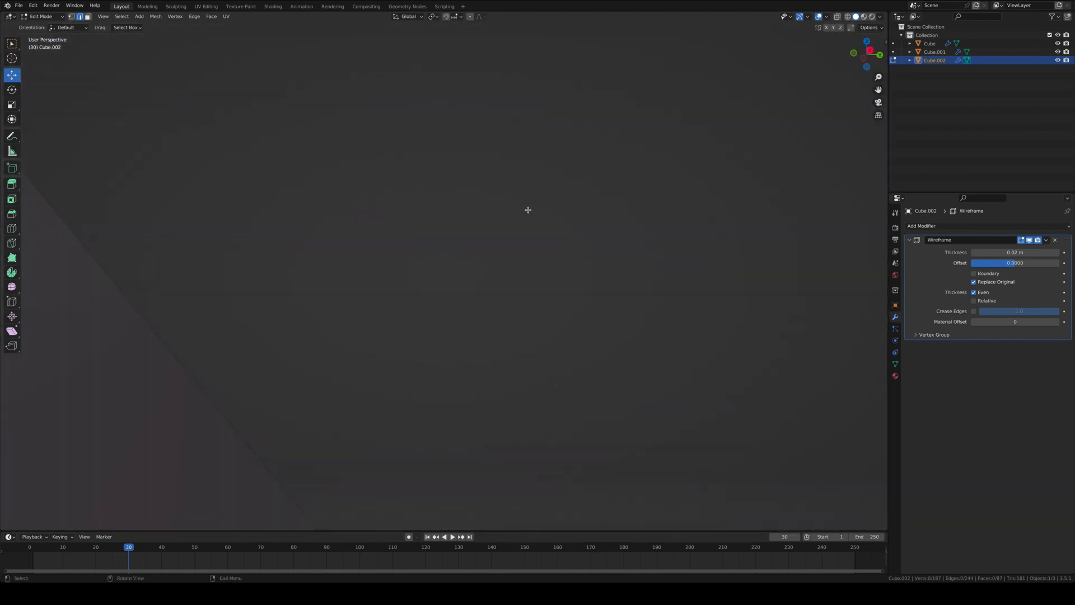
{"action": "scroll", "coordinate": [526, 207], "scroll_direction": "down", "scroll_amount": 6, "text": "ctrl"}
{"action": "scroll", "coordinate": [525, 210], "scroll_direction": "up", "scroll_amount": 4, "text": "ctrl"}
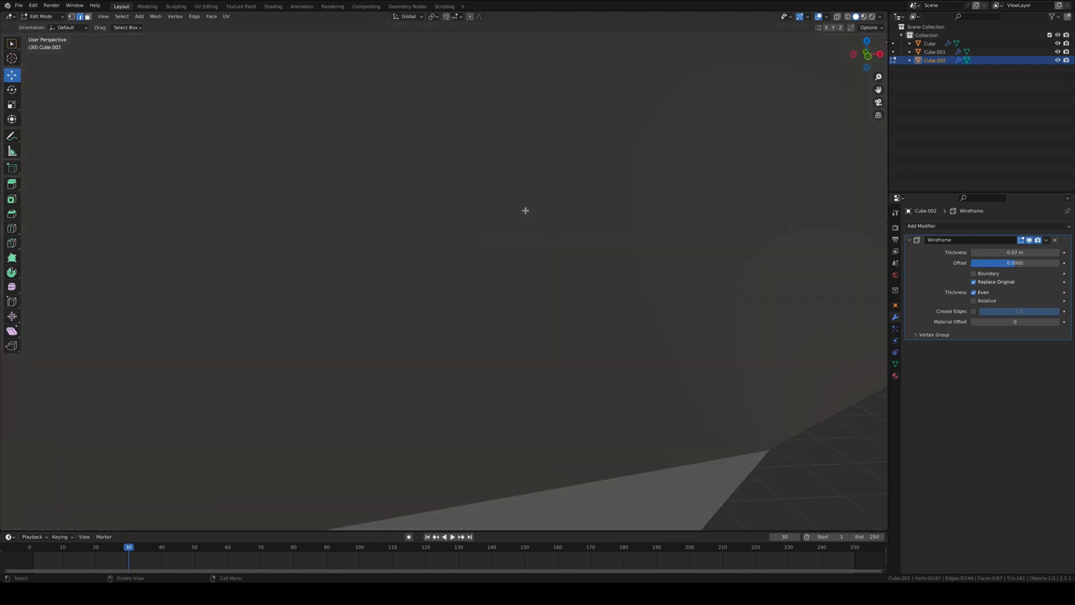
{"action": "scroll", "coordinate": [525, 210], "scroll_direction": "up", "scroll_amount": 4}
{"action": "scroll", "coordinate": [526, 210], "scroll_direction": "down", "scroll_amount": 4, "text": "ctrl"}
{"action": "scroll", "coordinate": [525, 210], "scroll_direction": "up", "scroll_amount": 2, "text": "ctrl"}
{"action": "left_click", "coordinate": [143, 359]}
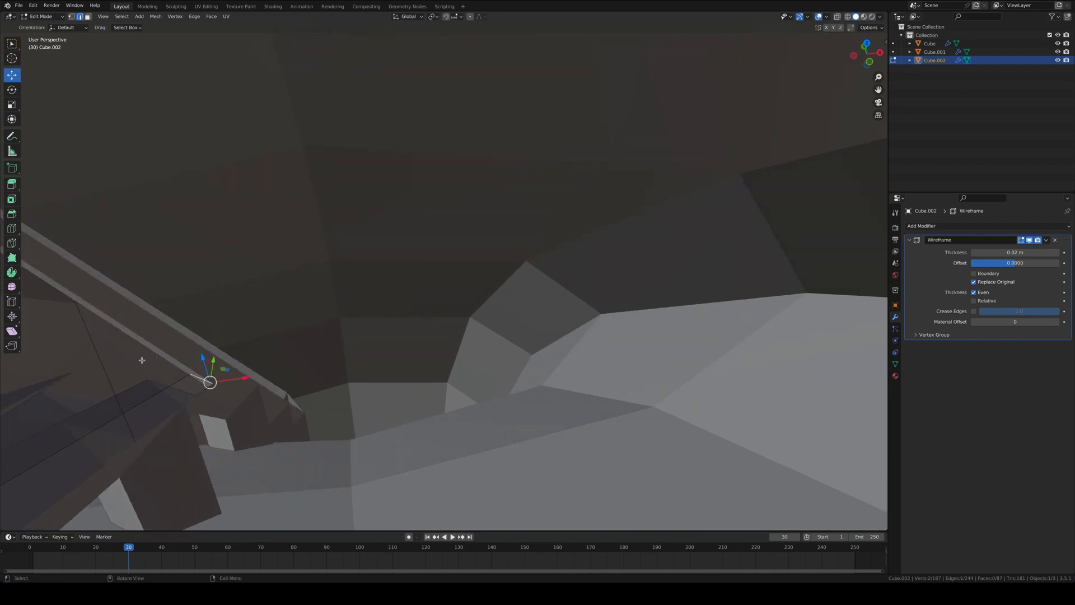
{"action": "scroll", "coordinate": [168, 355], "scroll_direction": "up", "scroll_amount": 4}
{"action": "scroll", "coordinate": [168, 354], "scroll_direction": "down", "scroll_amount": 4}
{"action": "left_click_drag", "start_coordinate": [302, 401], "coordinate": [350, 357]}
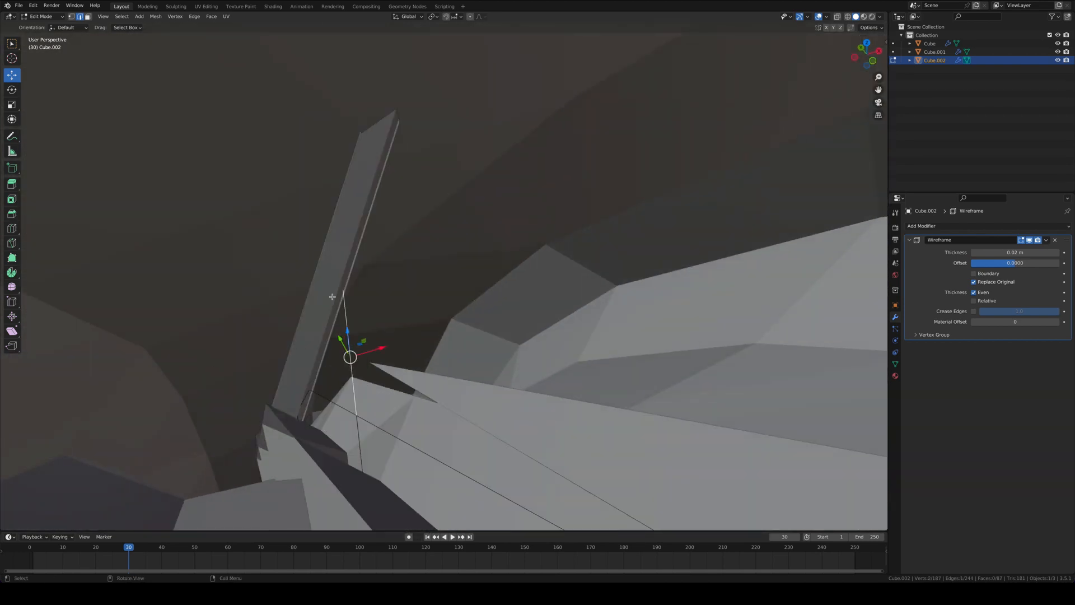
{"action": "left_click", "coordinate": [309, 368]}
{"action": "scroll", "coordinate": [310, 367], "scroll_direction": "left", "scroll_amount": 8}
{"action": "scroll", "coordinate": [302, 341], "scroll_direction": "down", "scroll_amount": 5, "text": "ctrl"}
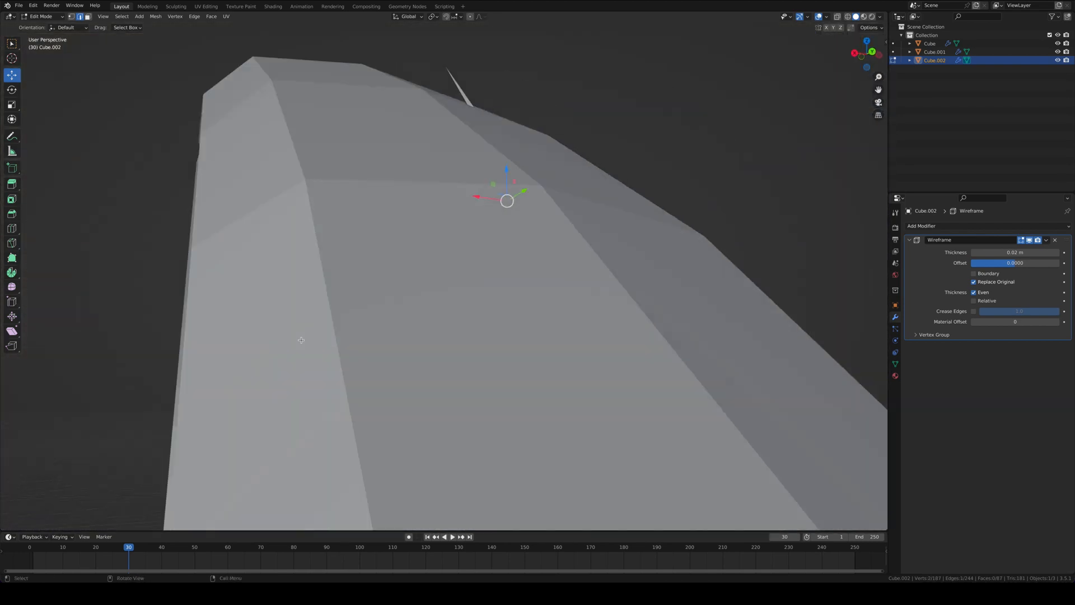
{"action": "scroll", "coordinate": [424, 259], "scroll_direction": "up", "scroll_amount": 4, "text": "shift"}
{"action": "scroll", "coordinate": [488, 273], "scroll_direction": "up", "scroll_amount": 6, "text": "ctrl"}
{"action": "scroll", "coordinate": [483, 273], "scroll_direction": "down", "scroll_amount": 6, "text": "ctrl"}
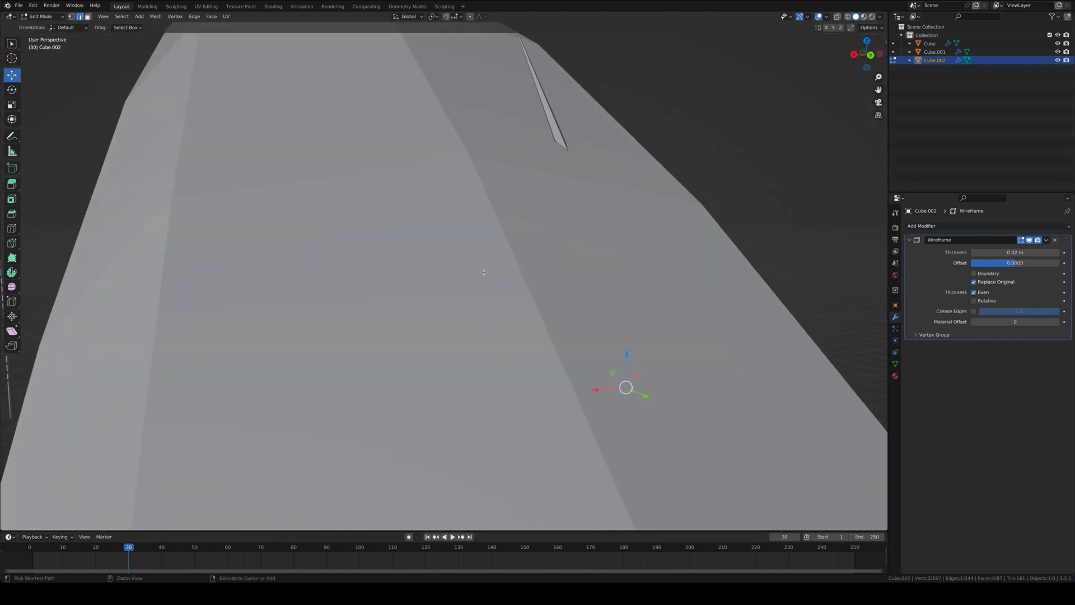
{"action": "scroll", "coordinate": [484, 267], "scroll_direction": "left", "scroll_amount": 12}
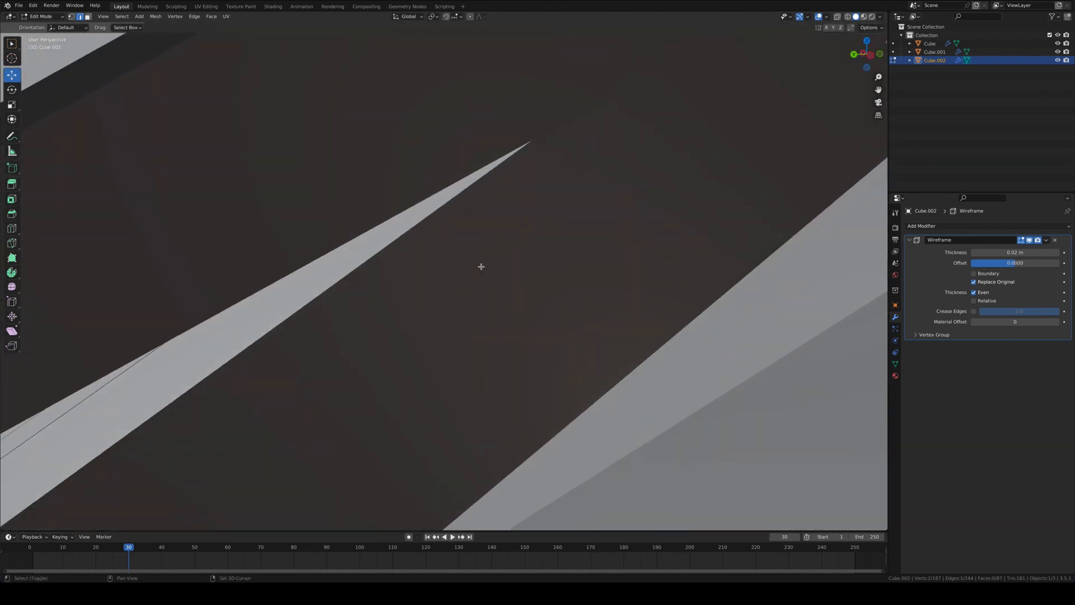
{"action": "scroll", "coordinate": [481, 267], "scroll_direction": "left", "scroll_amount": 15}
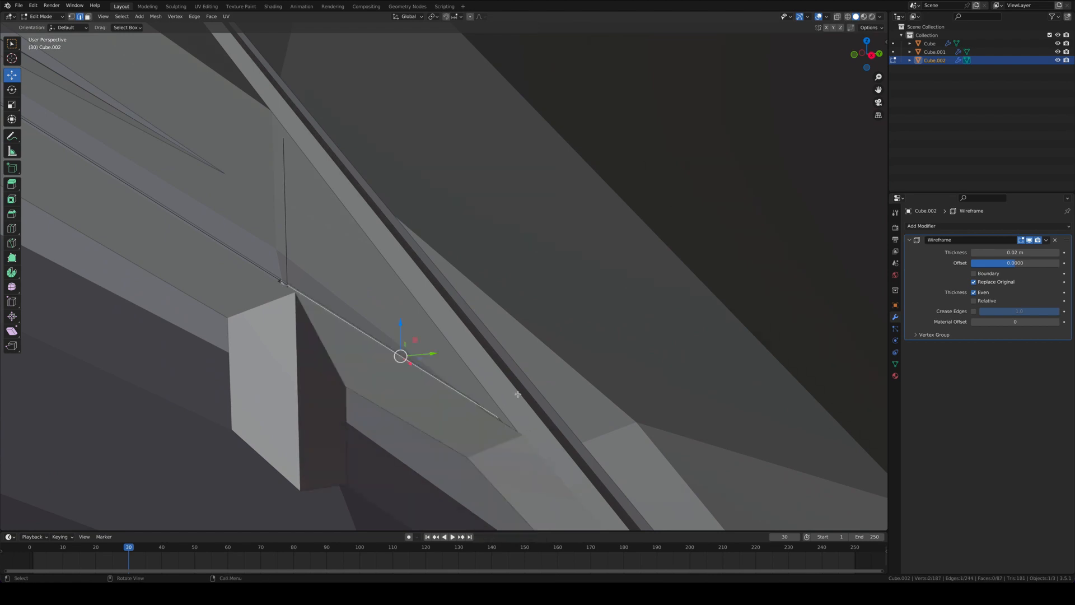
{"action": "key", "text": "Escape"}
{"action": "scroll", "coordinate": [497, 374], "scroll_direction": "left", "scroll_amount": 10}
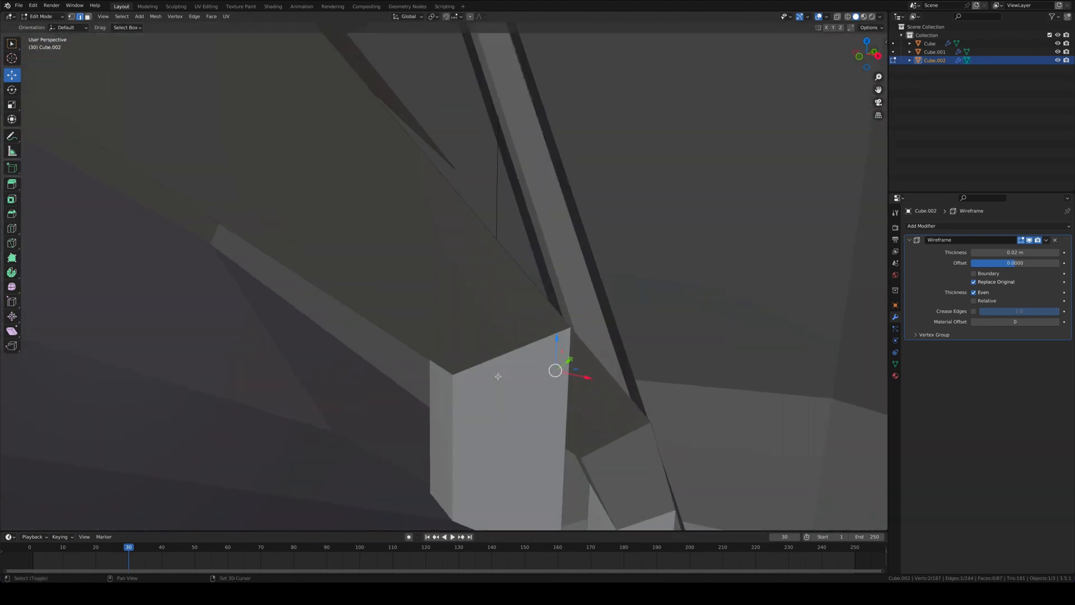
{"action": "scroll", "coordinate": [498, 374], "scroll_direction": "up", "scroll_amount": 4, "text": "shift"}
{"action": "left_click", "coordinate": [501, 368]}
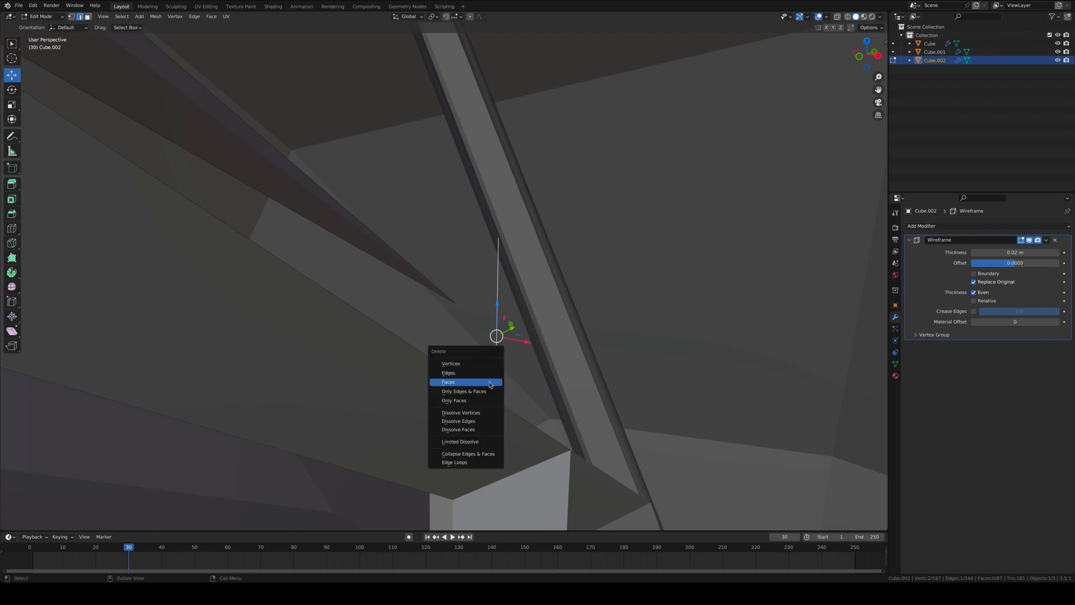
{"action": "key", "text": "Escape"}
Delete a stray string edge embedded inside the hoop's upper curve
{"action": "scroll", "coordinate": [487, 374], "scroll_direction": "left", "scroll_amount": 20}
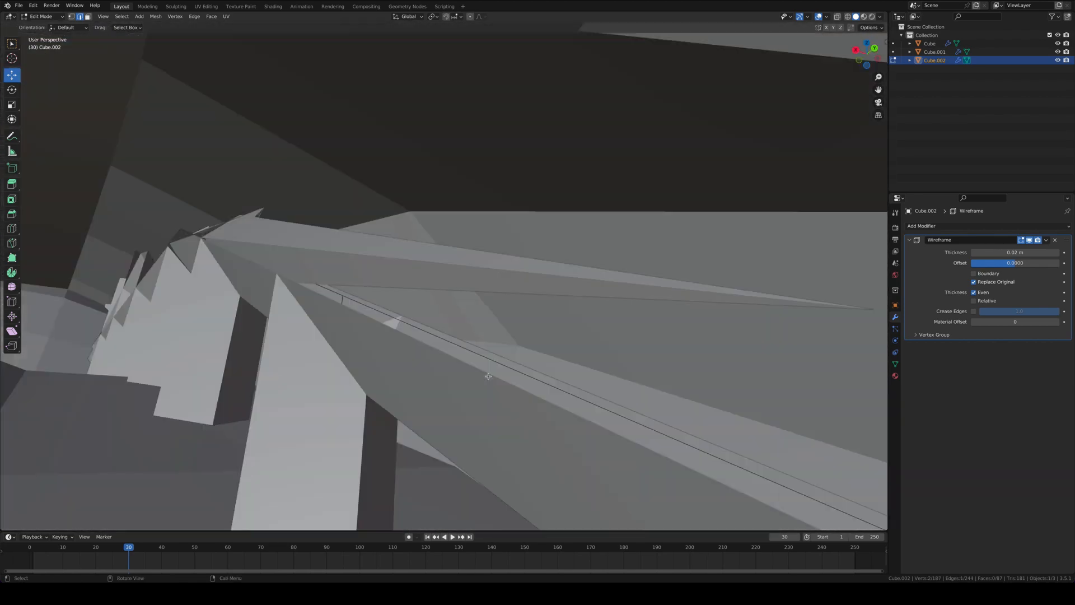
{"action": "scroll", "coordinate": [489, 376], "scroll_direction": "left", "scroll_amount": 20}
{"action": "left_click", "coordinate": [552, 351]}
{"action": "scroll", "coordinate": [550, 380], "scroll_direction": "down", "scroll_amount": 5, "text": "ctrl"}
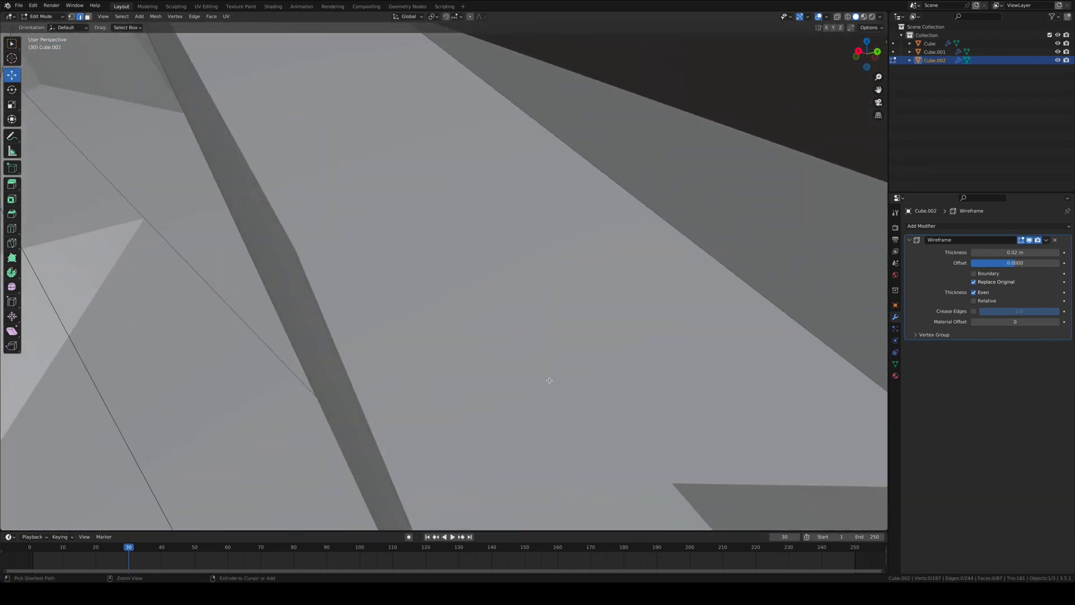
{"action": "scroll", "coordinate": [550, 380], "scroll_direction": "right", "scroll_amount": 15}
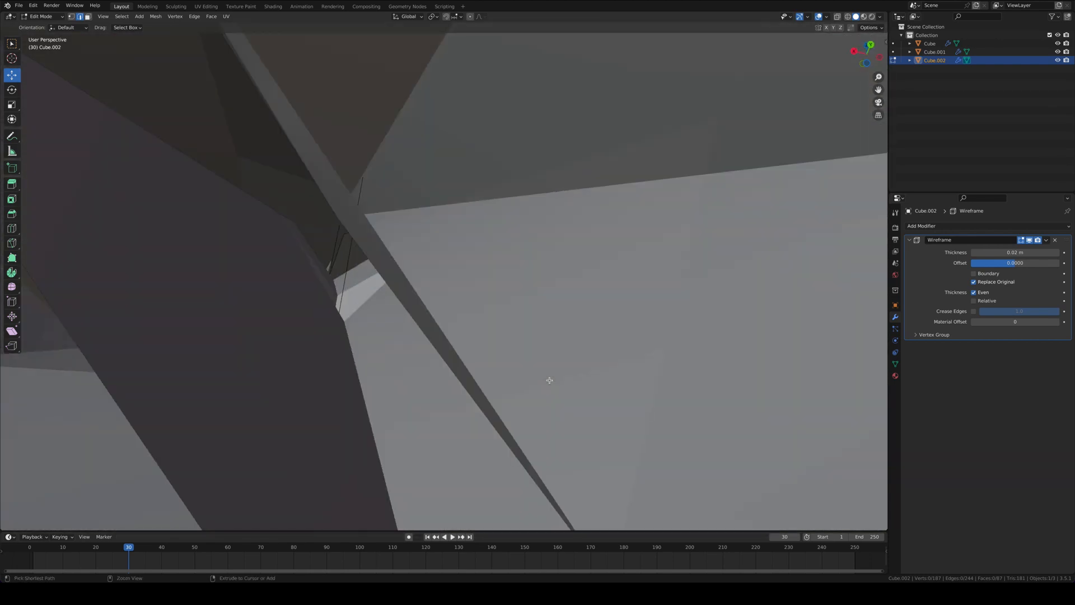
{"action": "scroll", "coordinate": [550, 381], "scroll_direction": "down", "scroll_amount": 5, "text": "ctrl"}
{"action": "scroll", "coordinate": [549, 381], "scroll_direction": "up", "scroll_amount": 5, "text": "ctrl"}
{"action": "left_click", "coordinate": [562, 349]}
{"action": "scroll", "coordinate": [563, 348], "scroll_direction": "down", "scroll_amount": 5, "text": "ctrl"}
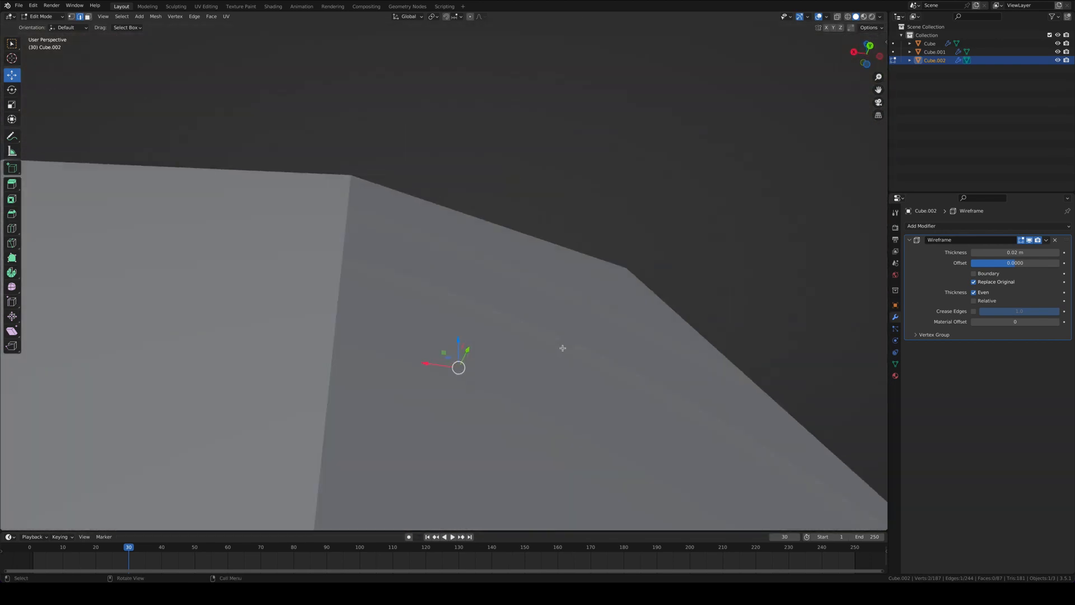
{"action": "scroll", "coordinate": [563, 348], "scroll_direction": "down", "scroll_amount": 5}
{"action": "key", "text": "x"}
{"action": "left_click", "coordinate": [562, 349]}
Examine the hoop's outer side for string slivers poking through the frame
{"action": "scroll", "coordinate": [559, 363], "scroll_direction": "down", "scroll_amount": 5, "text": "ctrl"}
{"action": "scroll", "coordinate": [555, 362], "scroll_direction": "right", "scroll_amount": 10}
{"action": "scroll", "coordinate": [555, 361], "scroll_direction": "down", "scroll_amount": 4, "text": "ctrl"}
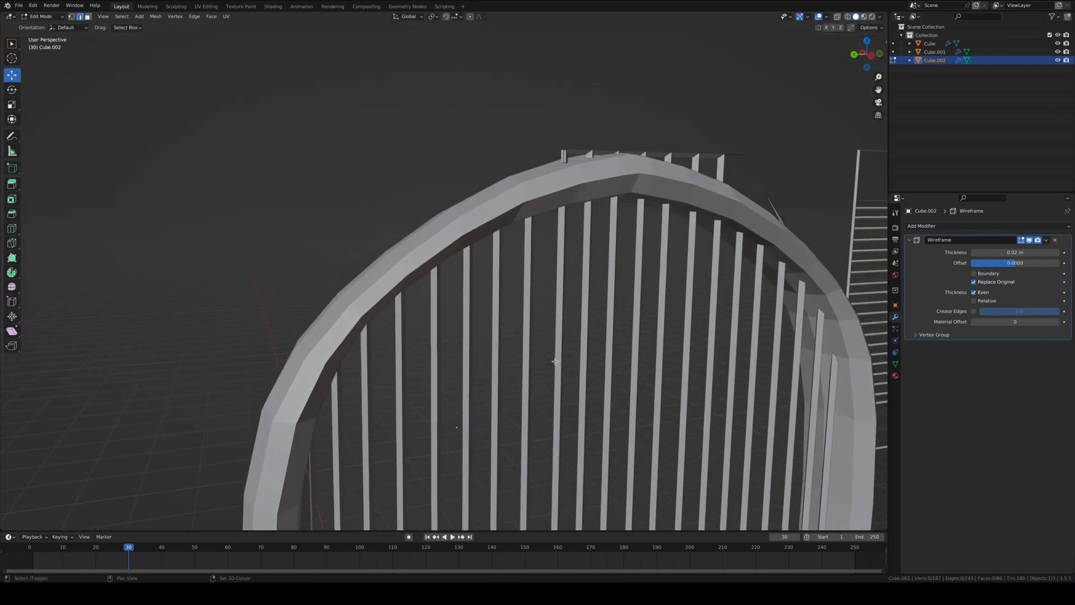
{"action": "scroll", "coordinate": [555, 361], "scroll_direction": "down", "scroll_amount": 10, "text": "ctrl"}
{"action": "scroll", "coordinate": [555, 361], "scroll_direction": "up", "scroll_amount": 10, "text": "ctrl"}
{"action": "scroll", "coordinate": [555, 361], "scroll_direction": "right", "scroll_amount": 10}
{"action": "scroll", "coordinate": [615, 361], "scroll_direction": "right", "scroll_amount": 10}
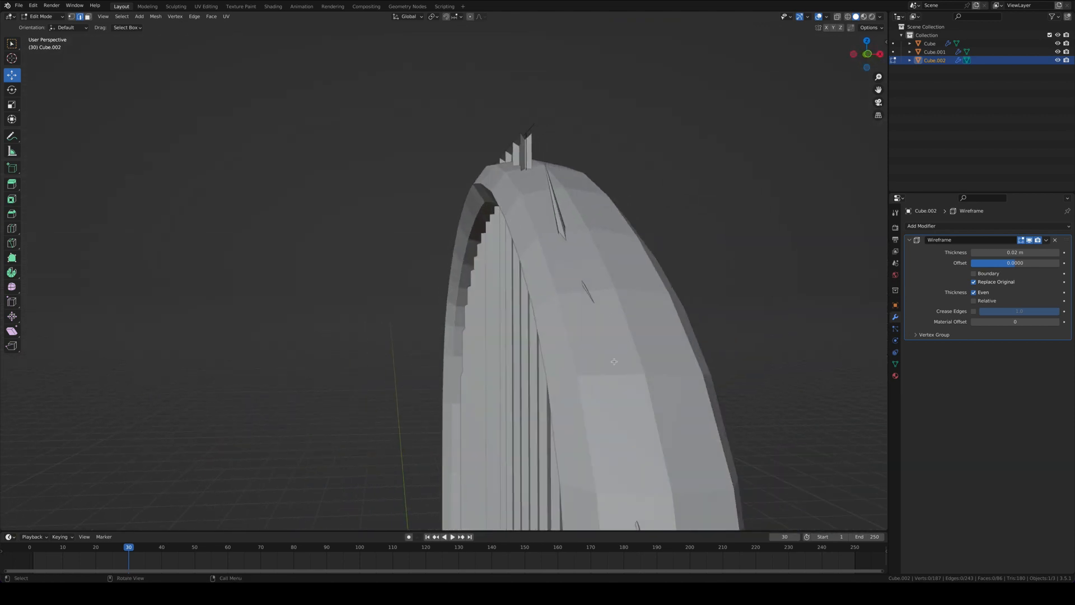
{"action": "scroll", "coordinate": [649, 252], "scroll_direction": "right", "scroll_amount": 5}
{"action": "scroll", "coordinate": [401, 212], "scroll_direction": "up", "scroll_amount": 10, "text": "ctrl"}
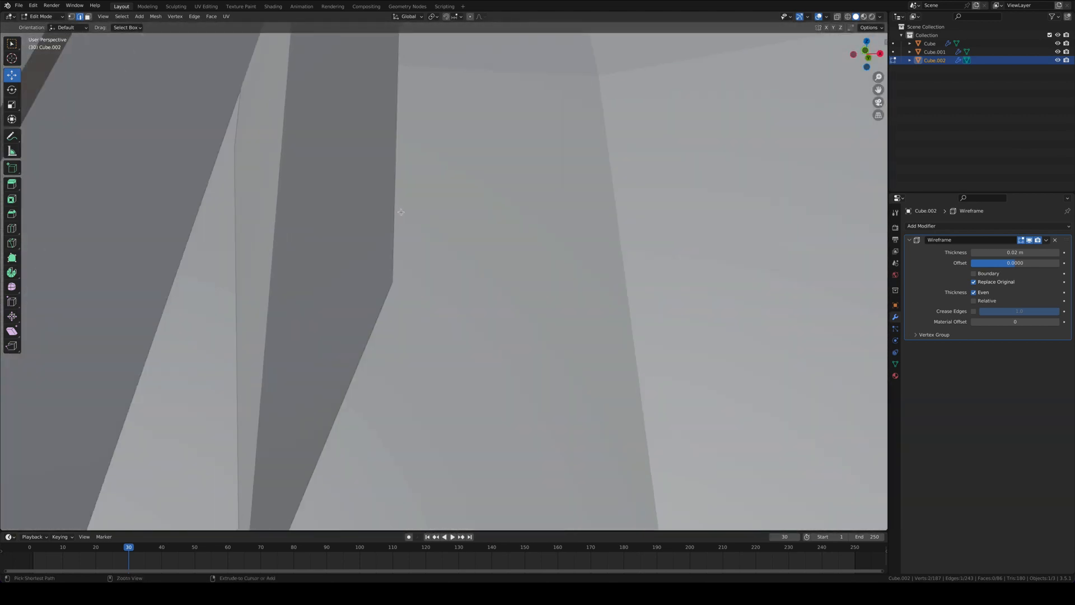
{"action": "scroll", "coordinate": [401, 212], "scroll_direction": "left", "scroll_amount": 10, "text": "shift"}
{"action": "scroll", "coordinate": [401, 212], "scroll_direction": "left", "scroll_amount": 10, "text": "shift"}
{"action": "scroll", "coordinate": [401, 211], "scroll_direction": "up", "scroll_amount": 5, "text": "ctrl"}
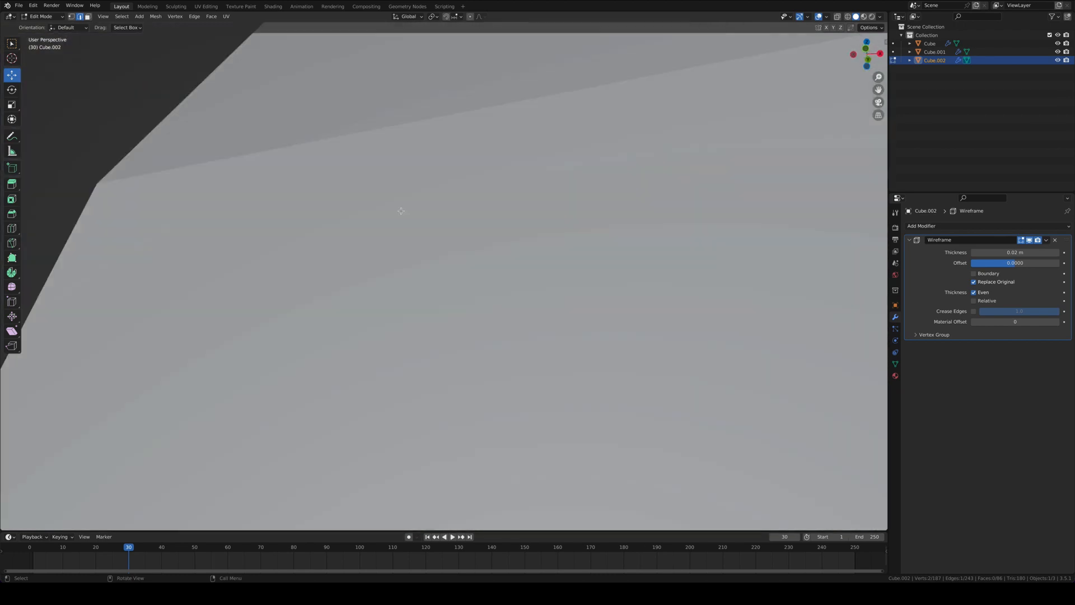
{"action": "scroll", "coordinate": [400, 211], "scroll_direction": "right", "scroll_amount": 3}
{"action": "scroll", "coordinate": [401, 211], "scroll_direction": "down", "scroll_amount": 5, "text": "ctrl"}
{"action": "key", "text": "ctrl+z"}
{"action": "scroll", "coordinate": [401, 211], "scroll_direction": "left", "scroll_amount": 10}
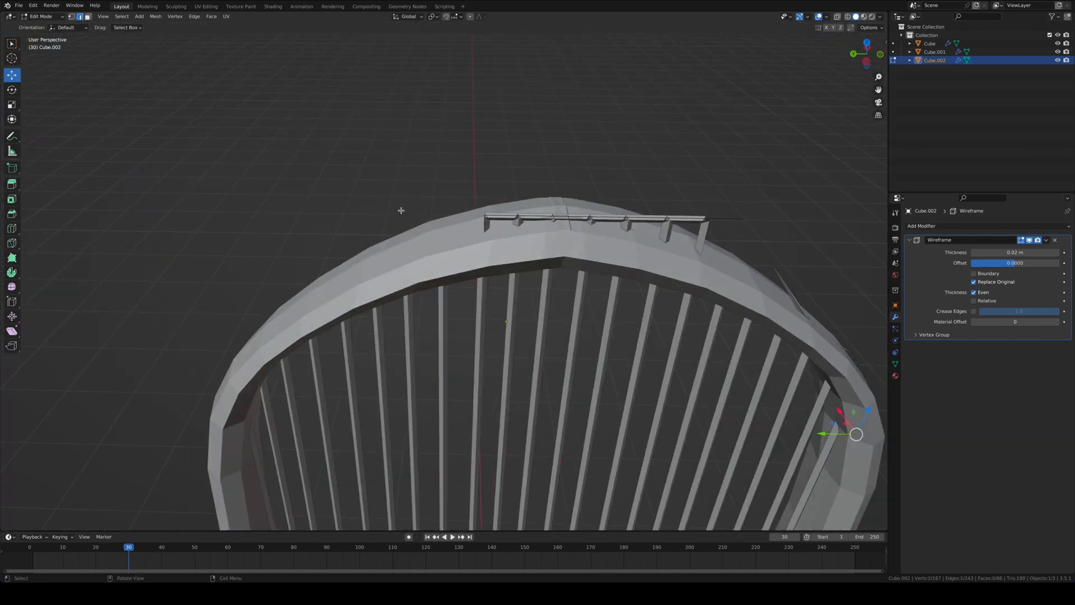
Delete the thin string edges poking through the outer surface of the hoop's upper right curve
{"action": "scroll", "coordinate": [401, 211], "scroll_direction": "right", "scroll_amount": 10, "text": "shift"}
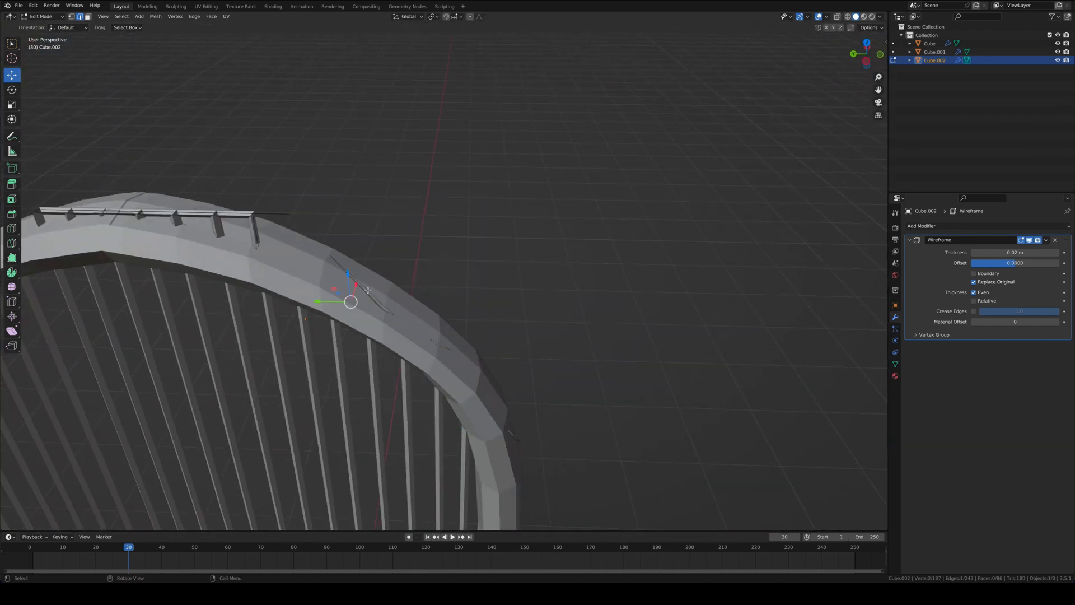
{"action": "scroll", "coordinate": [368, 290], "scroll_direction": "right", "scroll_amount": 10}
{"action": "scroll", "coordinate": [368, 290], "scroll_direction": "up", "scroll_amount": 5, "text": "ctrl"}
{"action": "left_click", "coordinate": [532, 413], "text": "ctrl"}
{"action": "scroll", "coordinate": [545, 461], "scroll_direction": "down", "scroll_amount": 10}
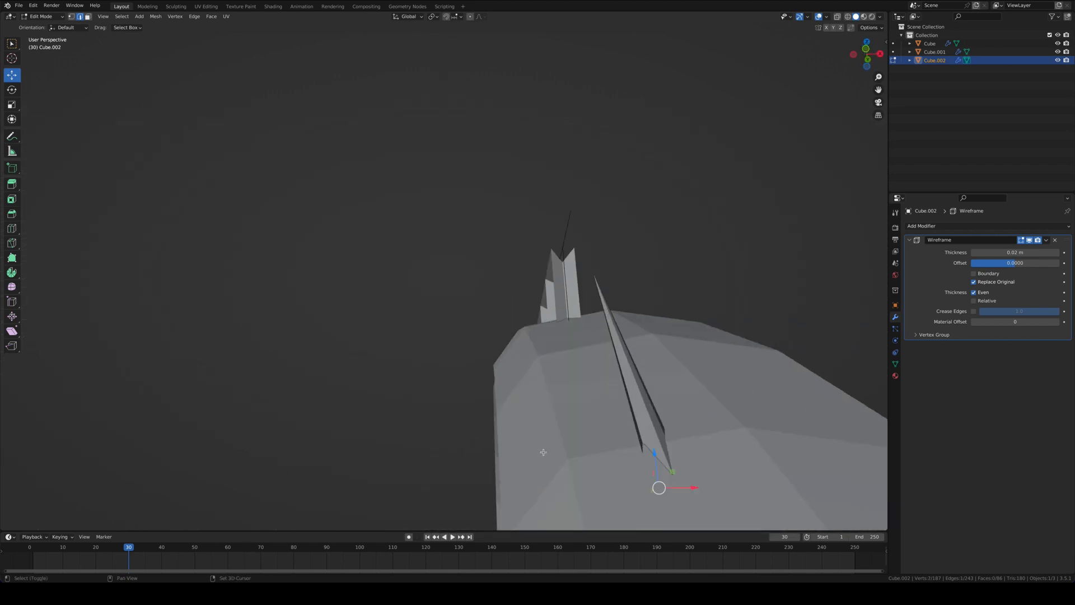
{"action": "scroll", "coordinate": [550, 307], "scroll_direction": "down", "scroll_amount": 5, "text": "shift"}
{"action": "scroll", "coordinate": [549, 308], "scroll_direction": "up", "scroll_amount": 5, "text": "ctrl"}
{"action": "scroll", "coordinate": [611, 161], "scroll_direction": "down", "scroll_amount": 10}
{"action": "scroll", "coordinate": [611, 160], "scroll_direction": "down", "scroll_amount": 10}
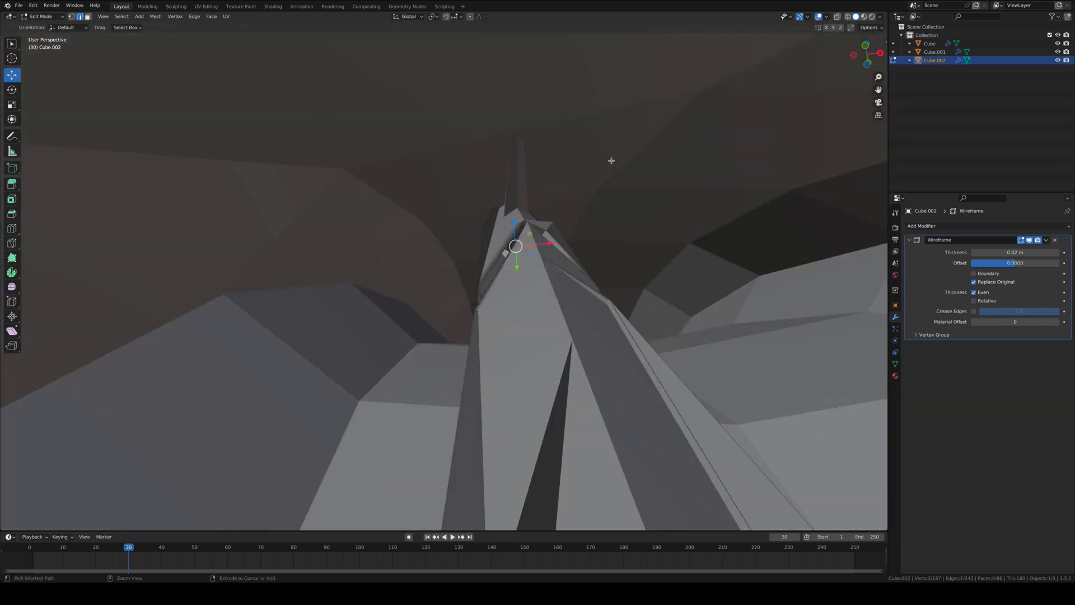
{"action": "scroll", "coordinate": [611, 160], "scroll_direction": "up", "scroll_amount": 5, "text": "ctrl"}
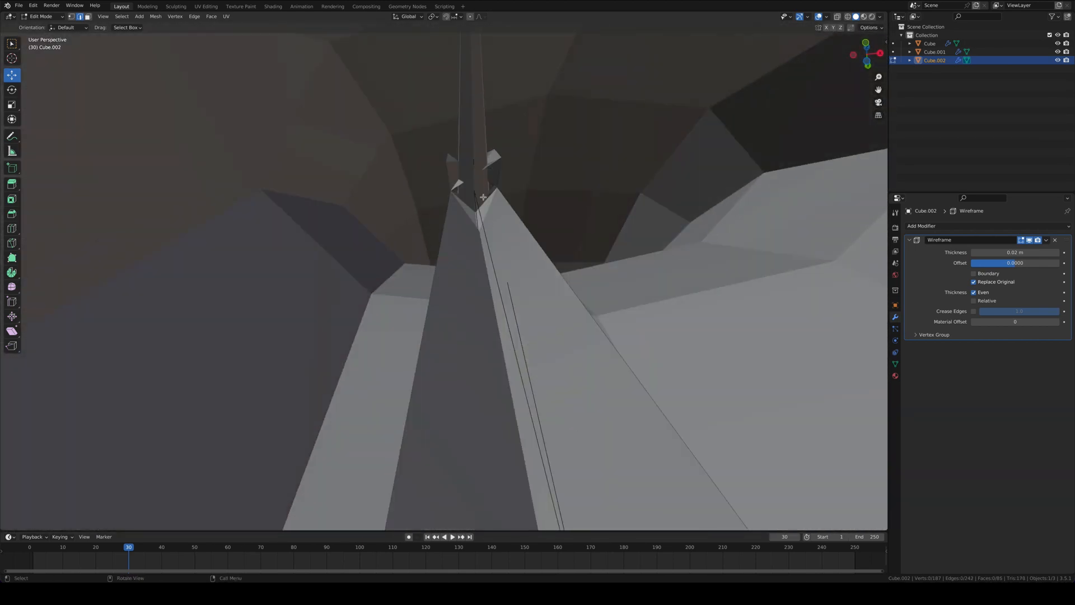
{"action": "key", "text": "x"}
{"action": "left_click", "coordinate": [525, 201]}
{"action": "scroll", "coordinate": [528, 201], "scroll_direction": "up", "scroll_amount": 10}
{"action": "scroll", "coordinate": [528, 200], "scroll_direction": "down", "scroll_amount": 10}
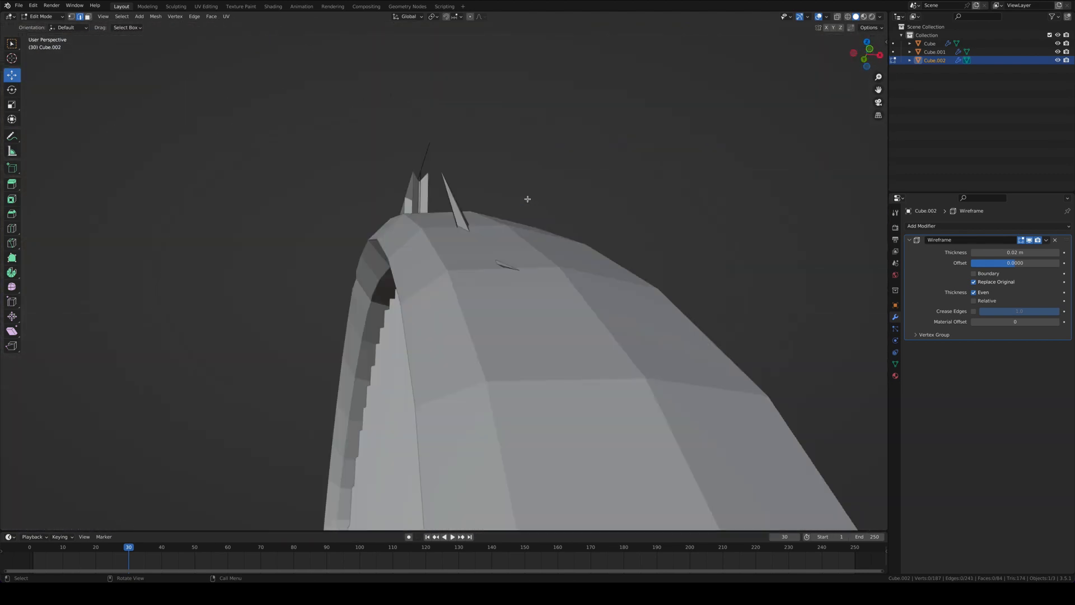
Delete the remaining sliver edges beside the string spikes near the top of the hoop
{"action": "scroll", "coordinate": [529, 198], "scroll_direction": "left", "scroll_amount": 3}
{"action": "left_click", "coordinate": [407, 214]}
{"action": "scroll", "coordinate": [446, 212], "scroll_direction": "up", "scroll_amount": 10}
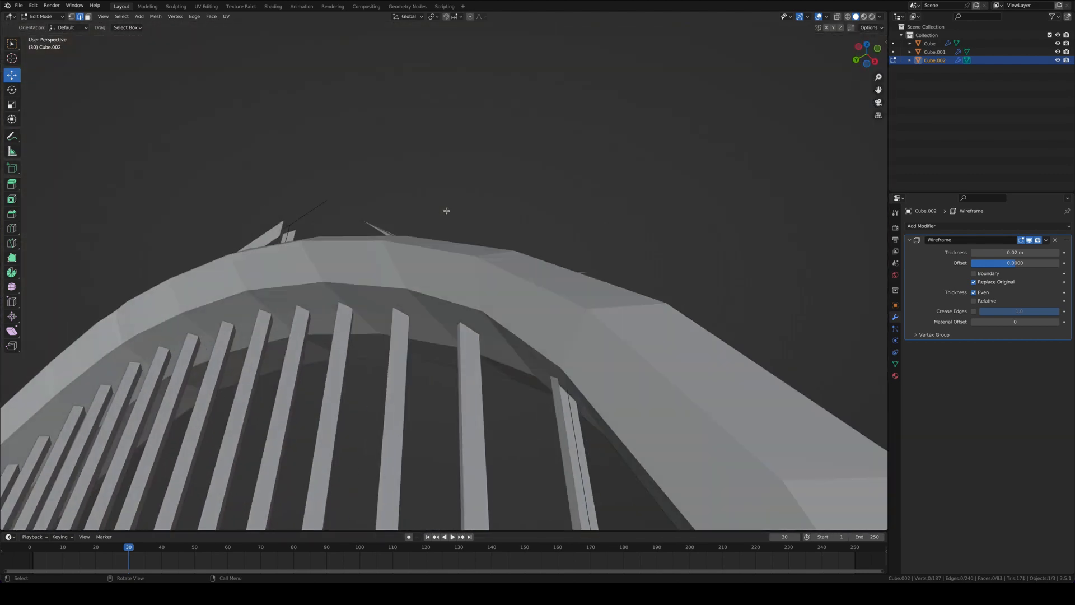
{"action": "scroll", "coordinate": [447, 211], "scroll_direction": "down", "scroll_amount": 10}
{"action": "scroll", "coordinate": [446, 212], "scroll_direction": "up", "scroll_amount": 5}
{"action": "scroll", "coordinate": [445, 213], "scroll_direction": "down", "scroll_amount": 5}
{"action": "left_click", "coordinate": [451, 199]}
{"action": "scroll", "coordinate": [450, 199], "scroll_direction": "up", "scroll_amount": 8}
{"action": "key", "text": "x"}
{"action": "left_click", "coordinate": [450, 198]}
{"action": "scroll", "coordinate": [450, 199], "scroll_direction": "down", "scroll_amount": 8}
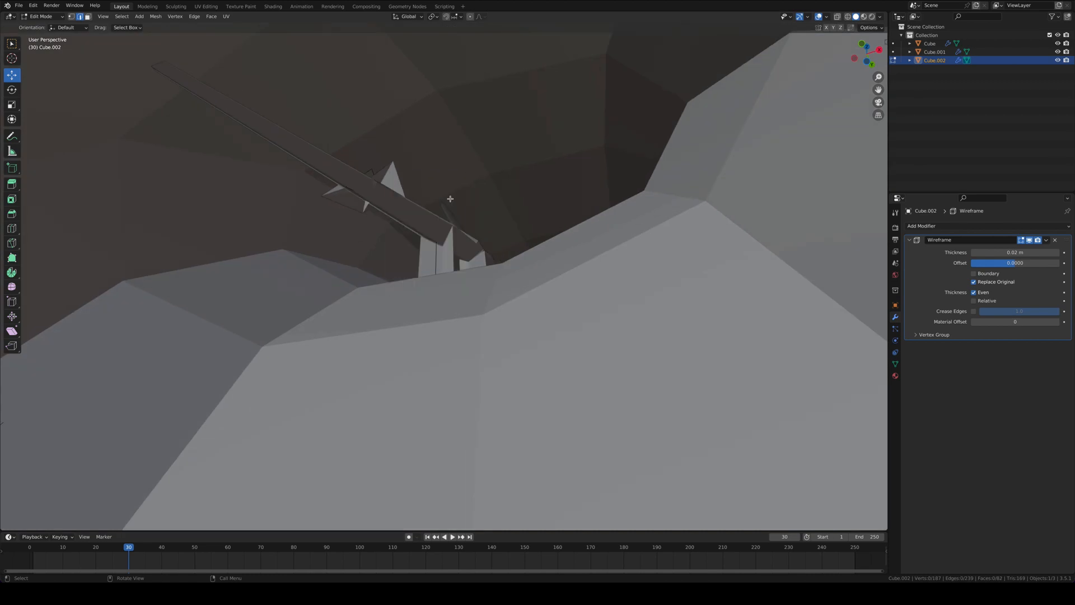
Delete the stray string edge among the jagged string ends inside the hoop's rim
{"action": "scroll", "coordinate": [439, 244], "scroll_direction": "up", "scroll_amount": 10}
{"action": "scroll", "coordinate": [451, 243], "scroll_direction": "down", "scroll_amount": 5}
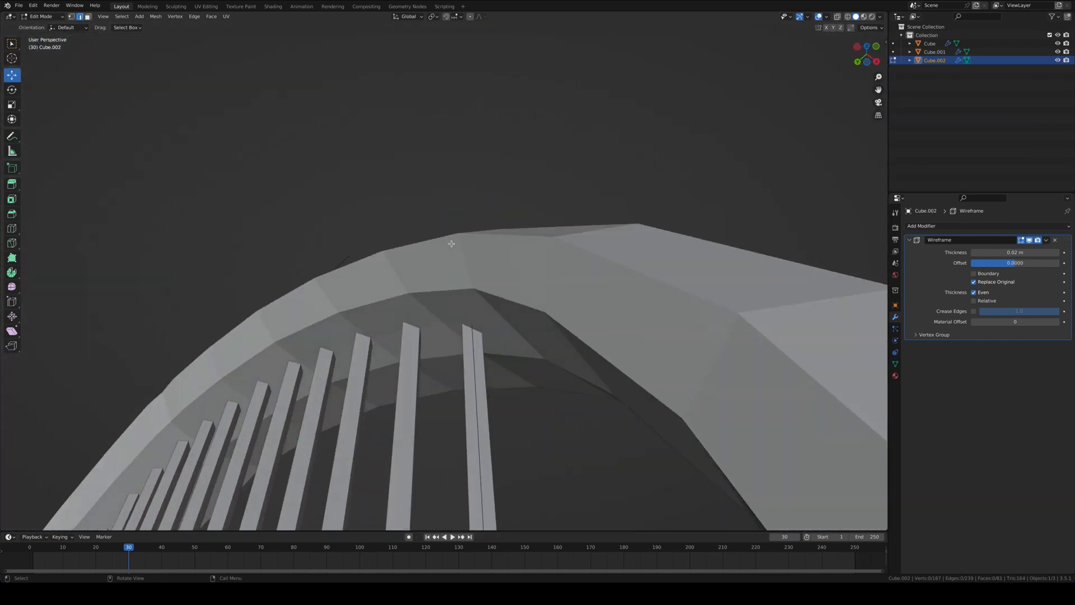
{"action": "scroll", "coordinate": [451, 244], "scroll_direction": "up", "scroll_amount": 5}
{"action": "middle_click_drag", "start_coordinate": [452, 244], "coordinate": [470, 238]}
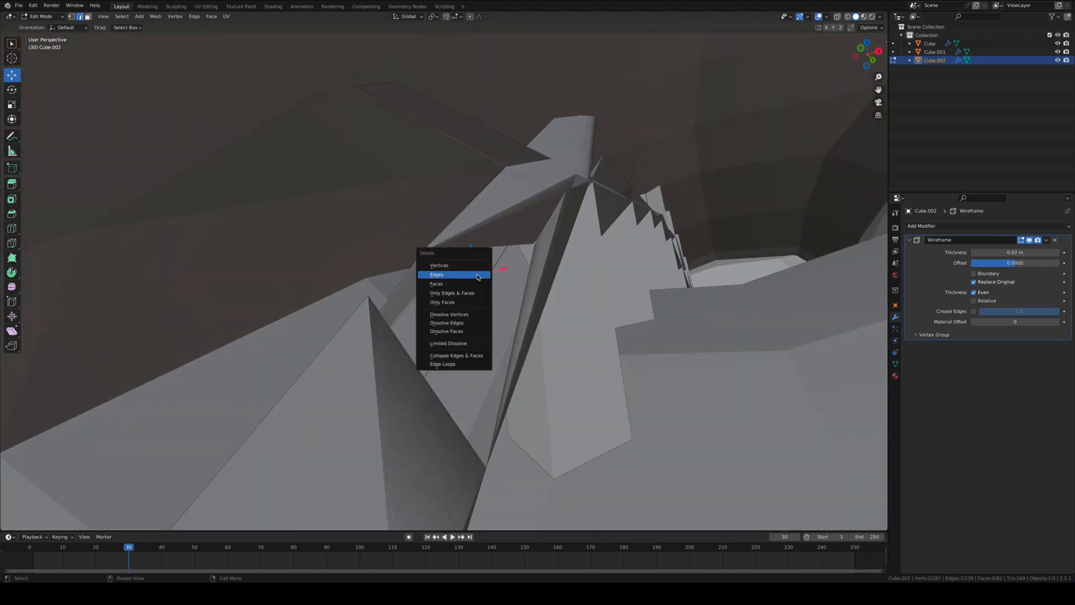
{"action": "left_click", "coordinate": [478, 275]}
Try to delete the stray string edge together with its end vertices inside the hoop's rim, and undo the deletion
{"action": "middle_click_drag", "start_coordinate": [478, 275], "coordinate": [387, 259]}
{"action": "middle_click_drag", "start_coordinate": [463, 347], "coordinate": [458, 510]}
{"action": "scroll", "coordinate": [502, 336], "scroll_direction": "up", "scroll_amount": 2}
{"action": "scroll", "coordinate": [502, 336], "scroll_direction": "down", "scroll_amount": 3}
{"action": "scroll", "coordinate": [503, 336], "scroll_direction": "up", "scroll_amount": 3}
{"action": "left_click", "coordinate": [641, 403]}
{"action": "key", "text": "ctrl+z"}
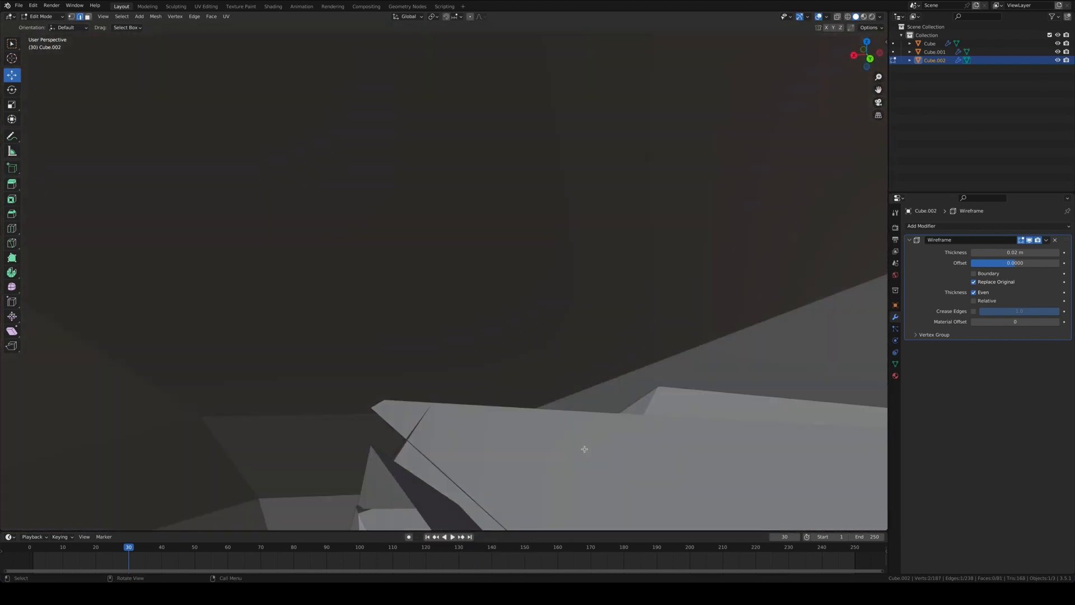
{"action": "scroll", "coordinate": [584, 449], "scroll_direction": "down", "scroll_amount": 2}
{"action": "scroll", "coordinate": [583, 449], "scroll_direction": "up", "scroll_amount": 2}
{"action": "middle_click_drag", "start_coordinate": [583, 448], "coordinate": [503, 468]}
{"action": "key", "text": "x"}
{"action": "left_click", "coordinate": [559, 448]}
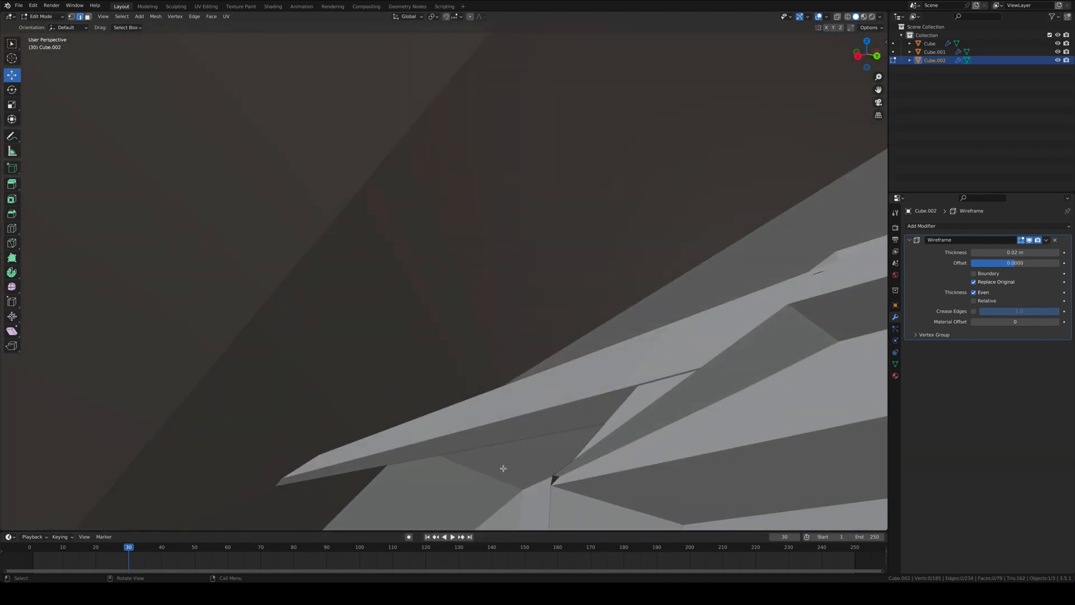
{"action": "scroll", "coordinate": [552, 452], "scroll_direction": "down", "scroll_amount": 3}
{"action": "key", "text": "ctrl+z"}
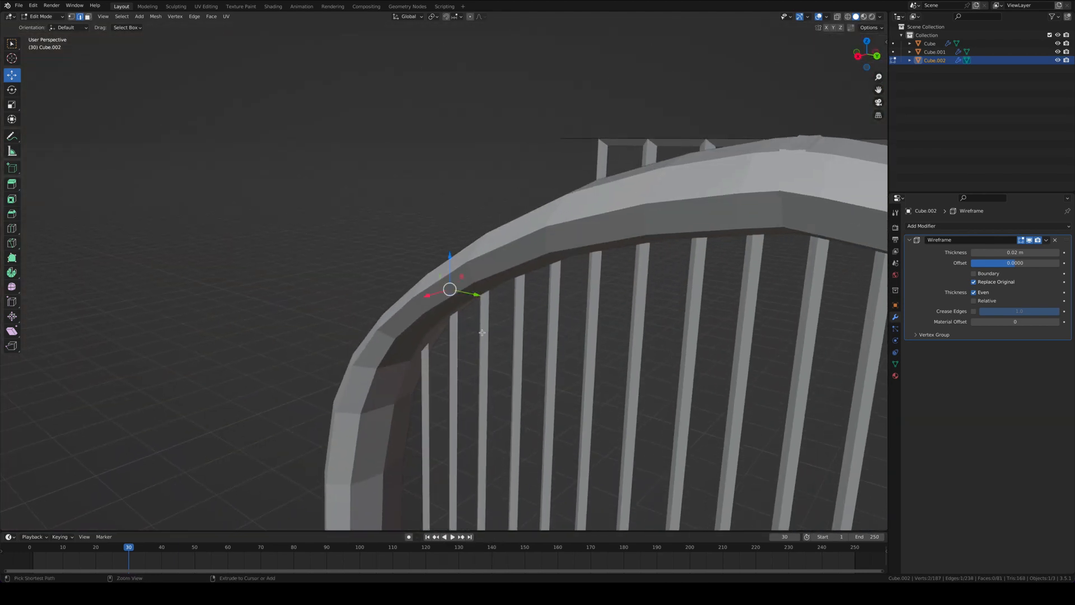
Examine the jagged string ends and the stray edge inside the hoop's rim from several angles, undoing the last edge selection
{"action": "scroll", "coordinate": [551, 452], "scroll_direction": "up", "scroll_amount": 3}
{"action": "middle_click_drag", "start_coordinate": [552, 452], "coordinate": [482, 334]}
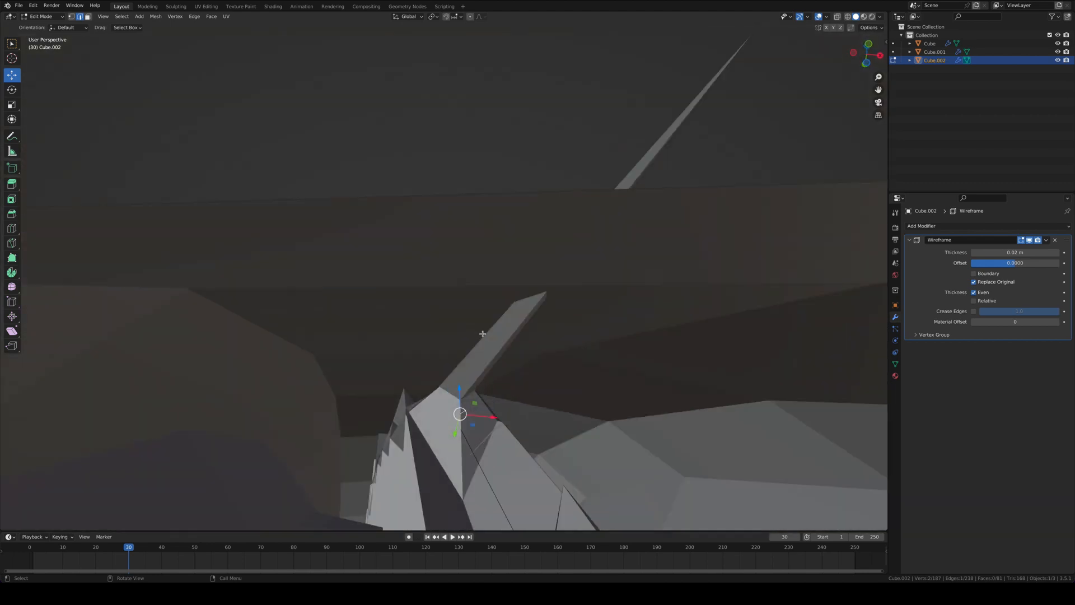
{"action": "key", "text": "ctrl+z"}
{"action": "middle_click_drag", "start_coordinate": [469, 456], "coordinate": [465, 414]}
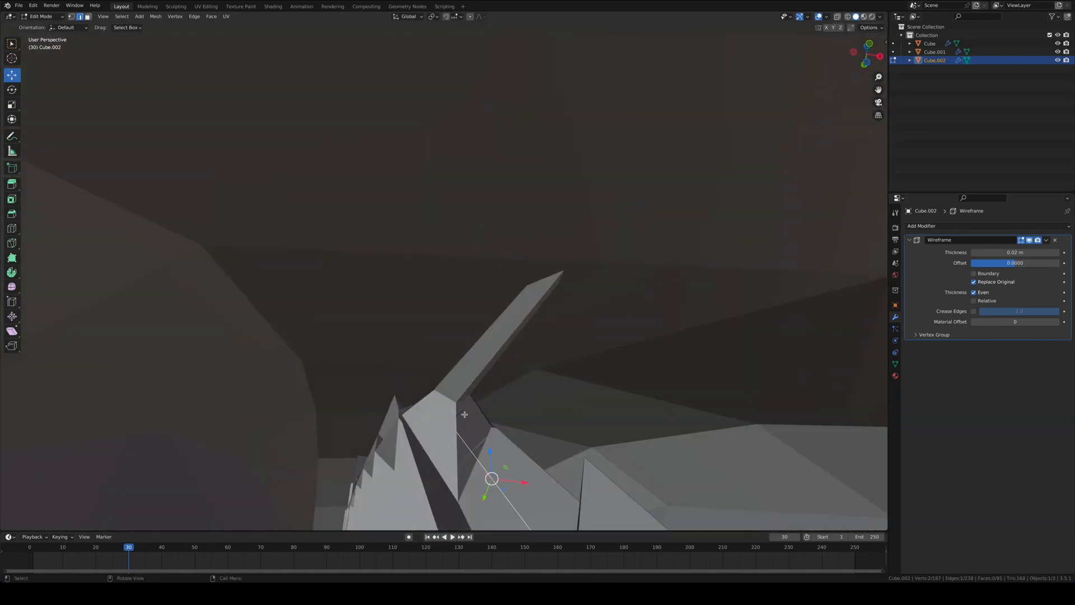
{"action": "middle_click_drag", "start_coordinate": [475, 469], "coordinate": [305, 490]}
{"action": "middle_click_drag", "start_coordinate": [348, 441], "coordinate": [557, 297]}
{"action": "left_click", "coordinate": [500, 326]}
{"action": "key", "text": "Escape"}
{"action": "scroll", "coordinate": [491, 330], "scroll_direction": "down", "scroll_amount": 8}
{"action": "key", "text": "Tab"}
{"action": "scroll", "coordinate": [560, 359], "scroll_direction": "down", "scroll_amount": 4}
{"action": "key", "text": "s"}
{"action": "left_click", "coordinate": [621, 414]}
{"action": "left_click", "coordinate": [623, 408]}
Delete the string edges that poke through the outer surface at the top of the hoop
{"action": "scroll", "coordinate": [494, 224], "scroll_direction": "up", "scroll_amount": 8}
{"action": "middle_click_drag", "start_coordinate": [493, 224], "coordinate": [265, 204]}
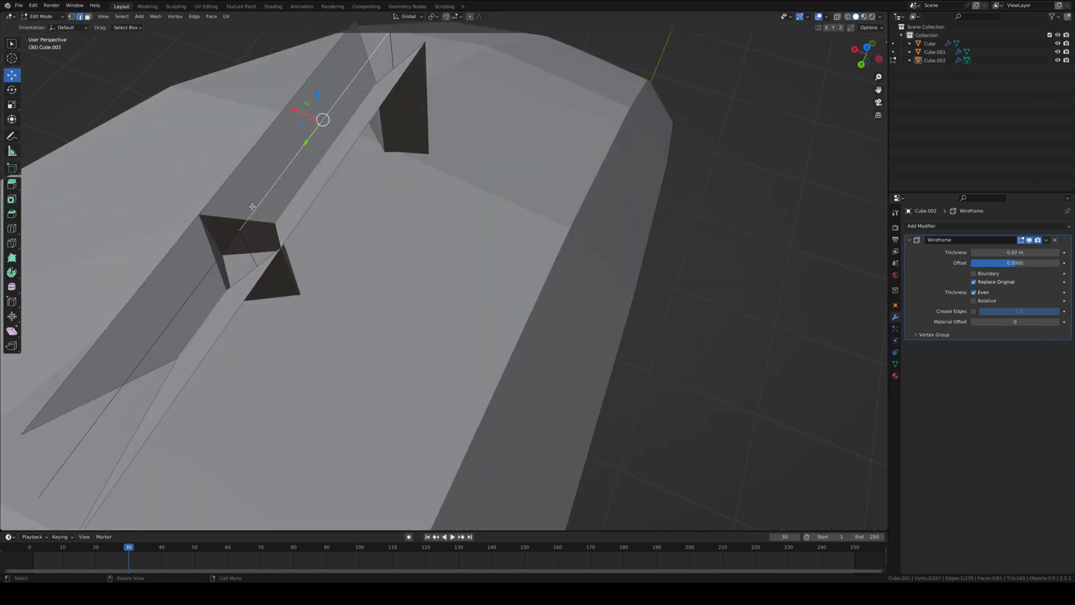
{"action": "key", "text": "ctrl+x"}
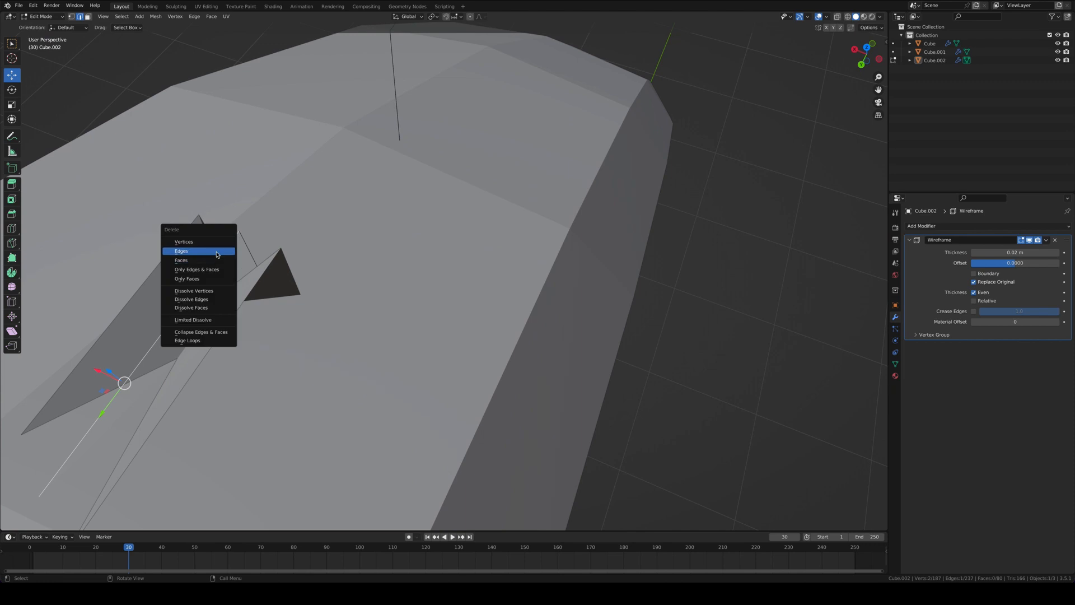
{"action": "left_click", "coordinate": [216, 255]}
{"action": "middle_click_drag", "start_coordinate": [224, 250], "coordinate": [361, 257]}
{"action": "left_click", "coordinate": [337, 327]}
{"action": "key", "text": "x"}
{"action": "left_click", "coordinate": [331, 317]}
{"action": "scroll", "coordinate": [329, 306], "scroll_direction": "down", "scroll_amount": 8}
Move the horizontal string mesh along the Y axis into the racket's hoop so it crosses the vertical strings
{"action": "key", "text": "Tab"}
{"action": "left_click", "coordinate": [694, 147]}
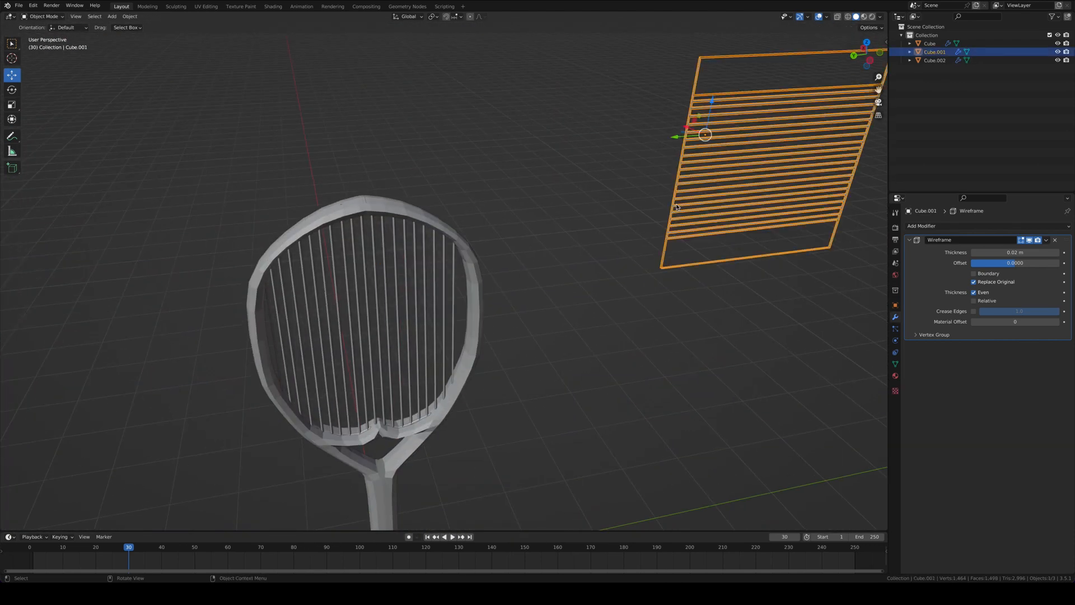
{"action": "left_click_drag", "start_coordinate": [677, 140], "coordinate": [345, 163]}
{"action": "middle_click_drag", "start_coordinate": [345, 162], "coordinate": [459, 269]}
{"action": "left_click", "coordinate": [770, 277]}
Examine how the horizontal strings cross the vertical ones and pass through the hoop's sides
{"action": "scroll", "coordinate": [626, 255], "scroll_direction": "up", "scroll_amount": 5}
{"action": "middle_click_drag", "start_coordinate": [627, 256], "coordinate": [796, 266]}
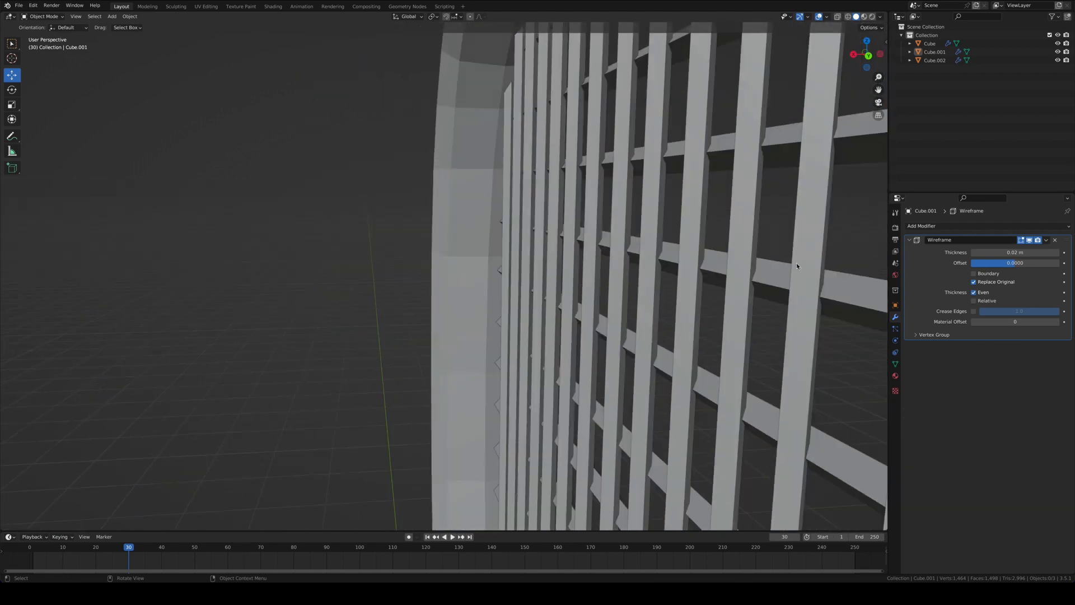
{"action": "scroll", "coordinate": [683, 283], "scroll_direction": "down", "scroll_amount": 5}
{"action": "left_click", "coordinate": [552, 338]}
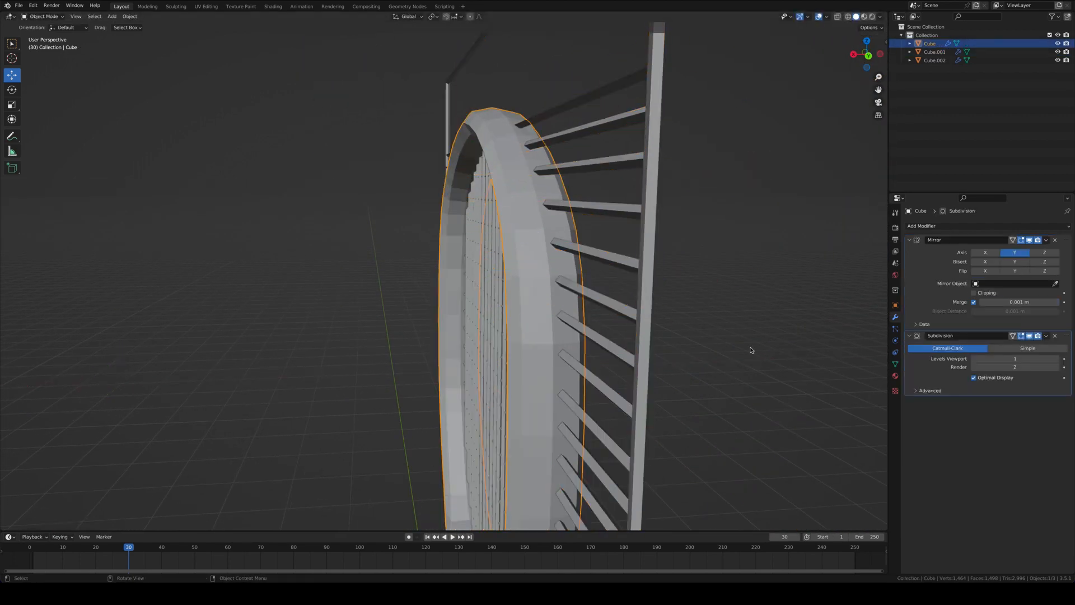
{"action": "left_click", "coordinate": [750, 351]}
{"action": "scroll", "coordinate": [525, 269], "scroll_direction": "up", "scroll_amount": 4}
{"action": "scroll", "coordinate": [526, 269], "scroll_direction": "up", "scroll_amount": 5, "text": "ctrl"}
{"action": "middle_click_drag", "start_coordinate": [528, 269], "coordinate": [531, 269]}
{"action": "scroll", "coordinate": [530, 268], "scroll_direction": "down", "scroll_amount": 10, "text": "ctrl"}
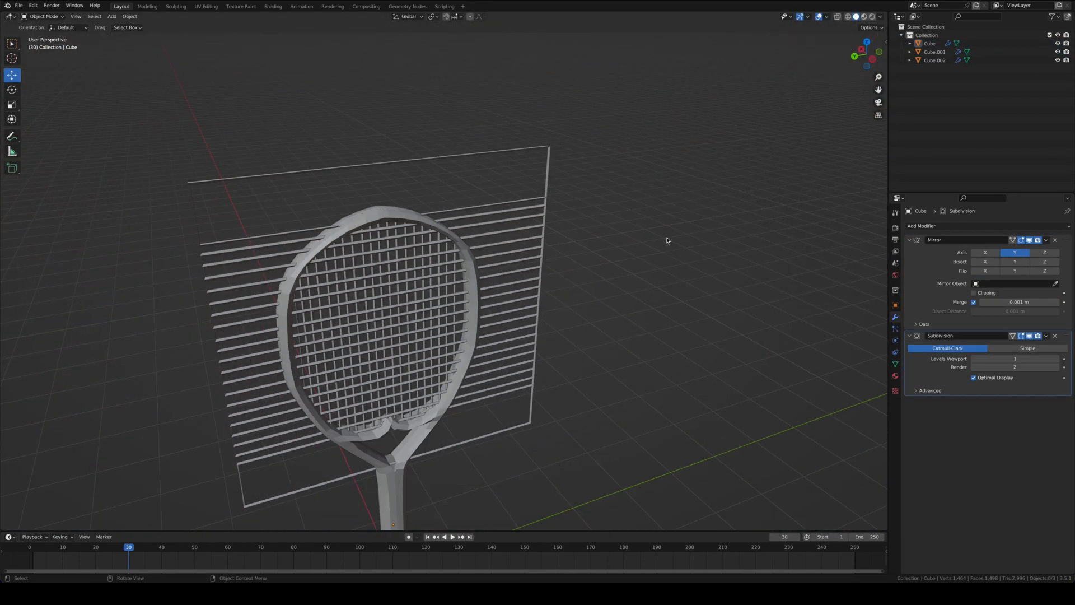
Knife-cut the horizontal string mesh along the hoop's inner outline in an orthographic side view
{"action": "left_click", "coordinate": [873, 59]}
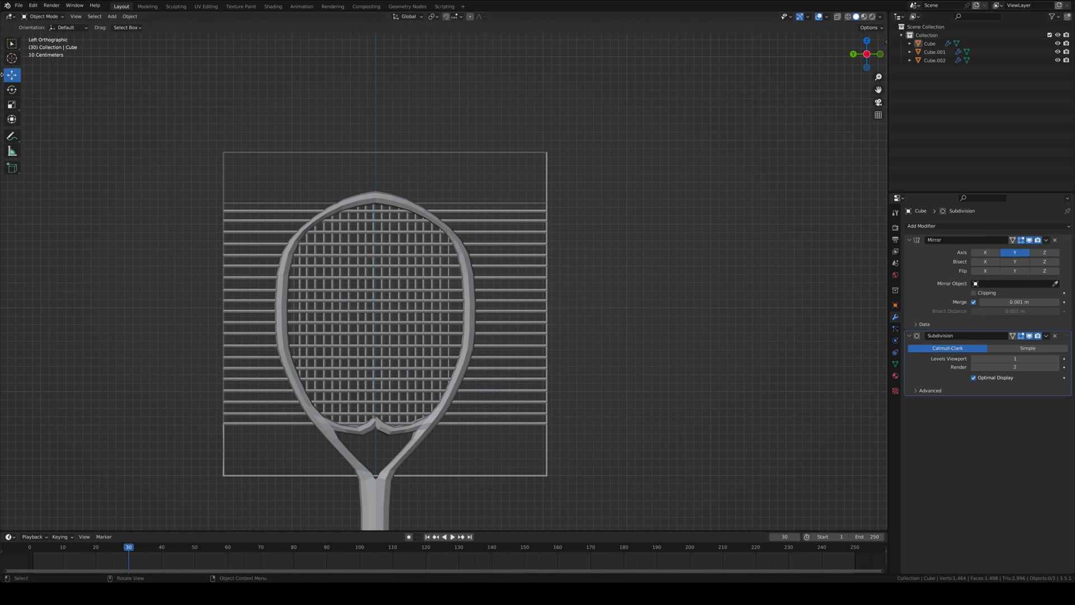
{"action": "left_click", "coordinate": [280, 213]}
{"action": "key", "text": "Tab"}
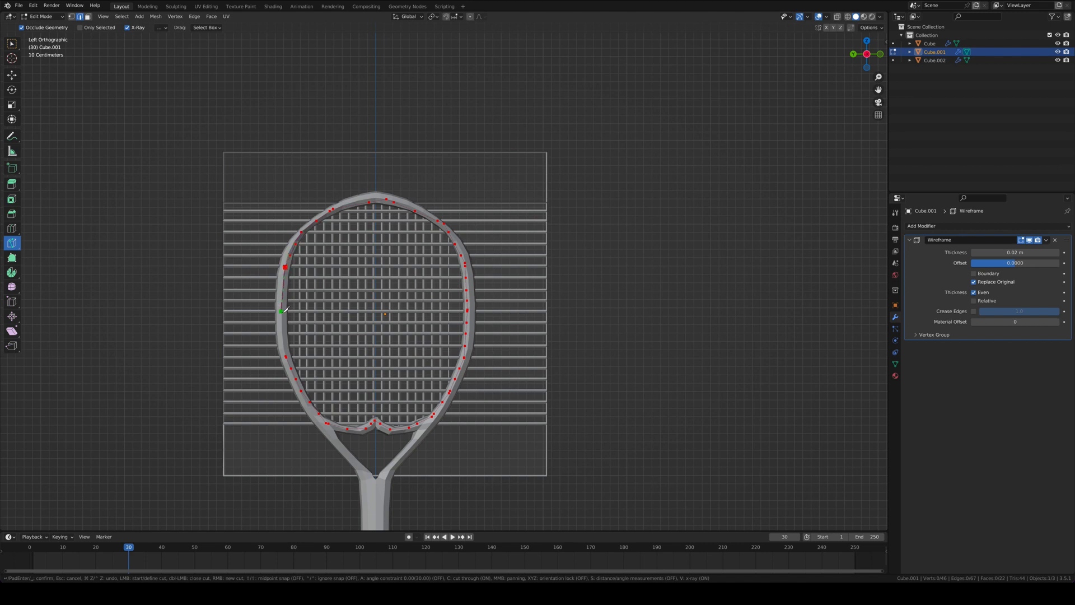
{"action": "key", "text": "Tab"}
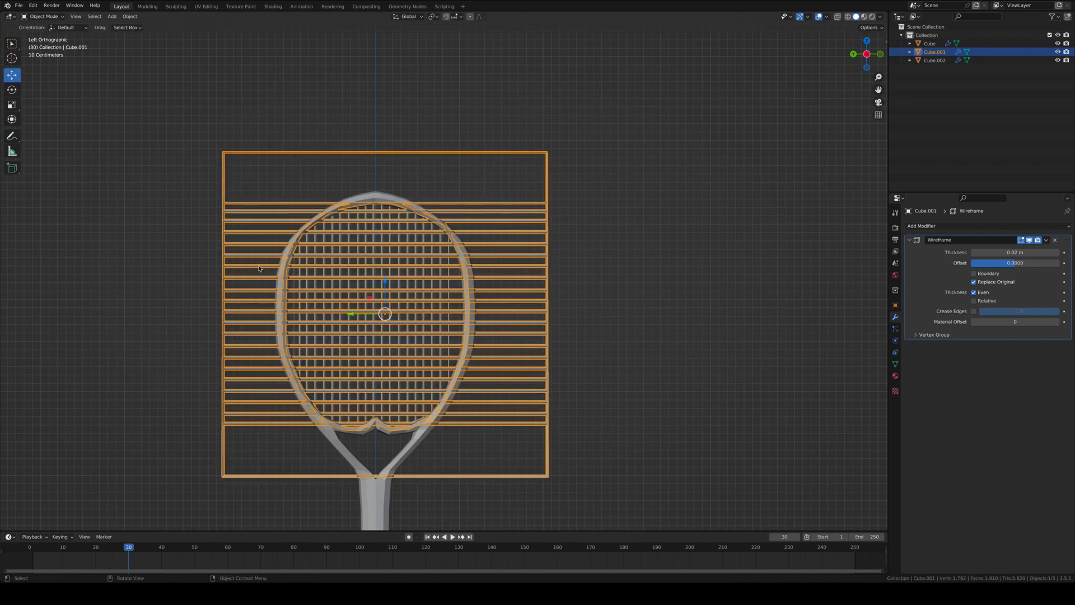
Delete the parts of the horizontal string mesh outside the hoop, including the leftover vertical border edges
{"action": "key", "text": "Tab"}
{"action": "left_click", "coordinate": [12, 75]}
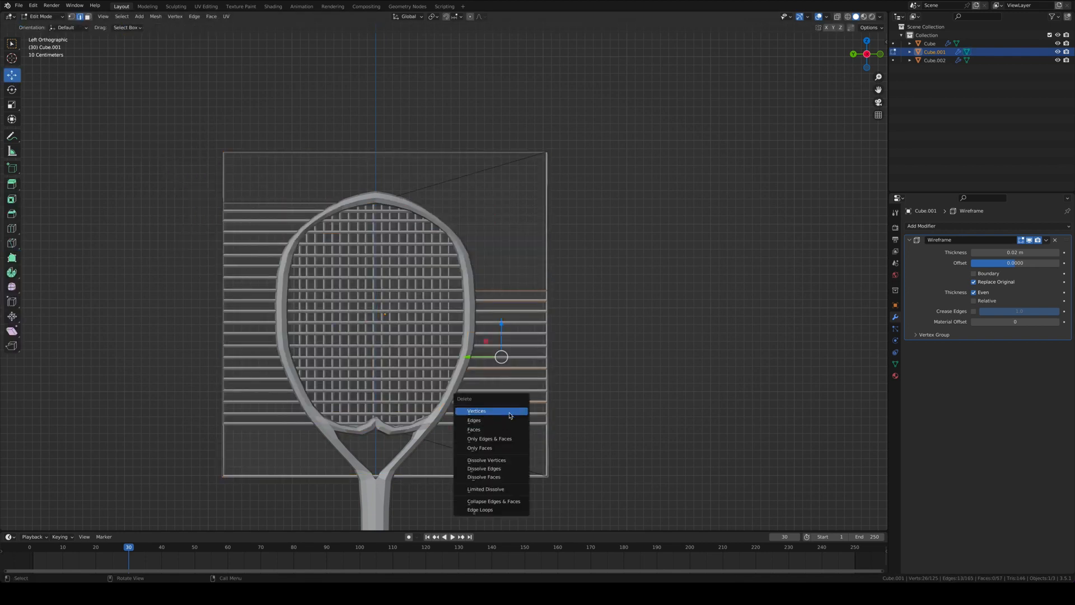
{"action": "left_click", "coordinate": [510, 415]}
{"action": "left_click", "coordinate": [241, 440]}
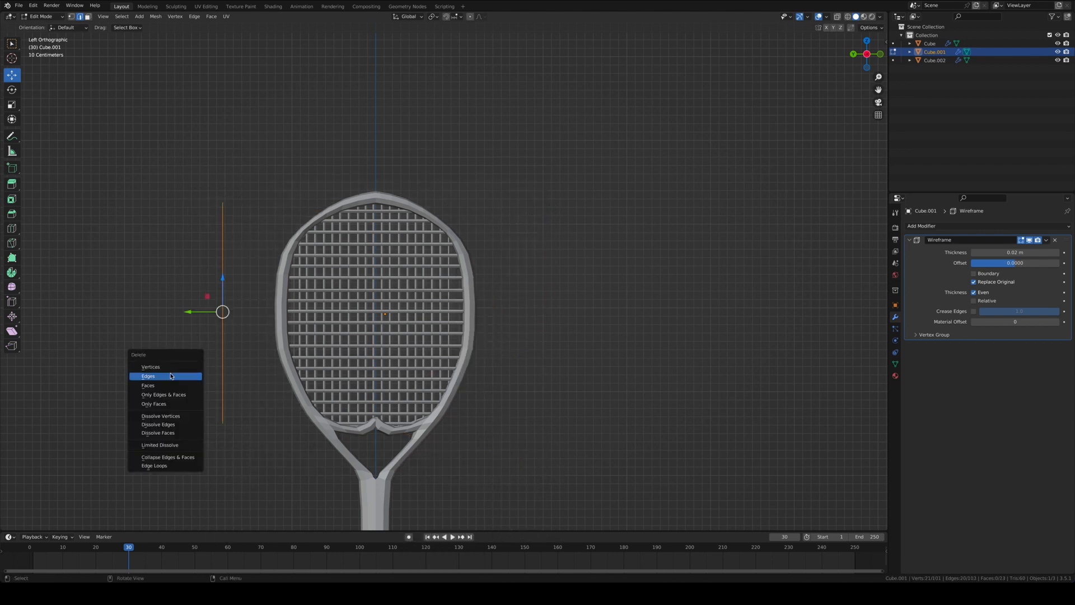
{"action": "left_click", "coordinate": [170, 376]}
{"action": "middle_click_drag", "start_coordinate": [308, 230], "coordinate": [306, 231]}
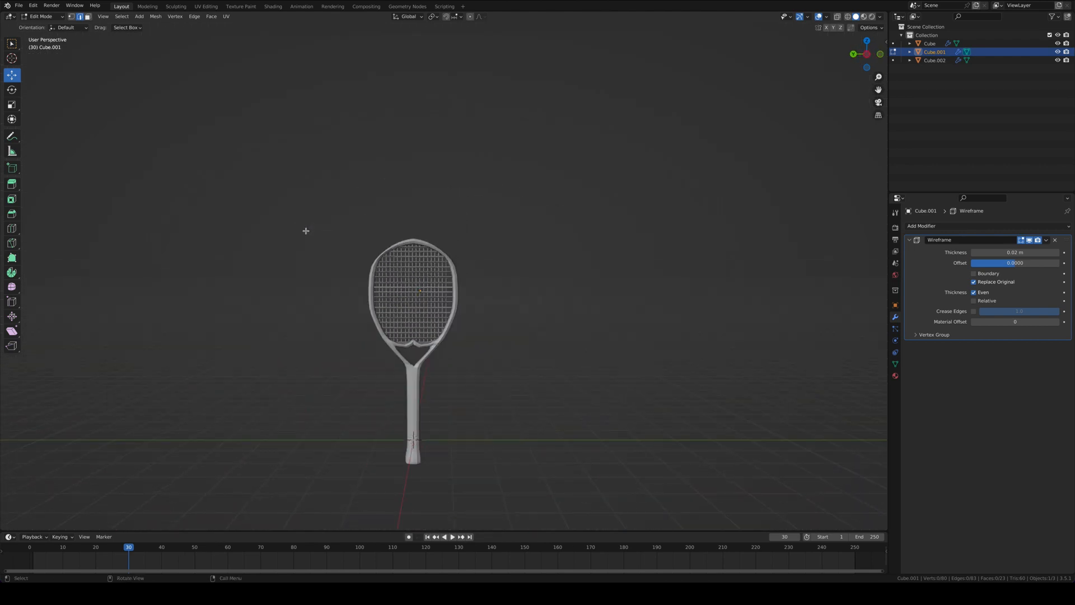
Turn off the display of the racket frame's Subdivision modifier
{"action": "key", "text": "Tab"}
{"action": "left_click", "coordinate": [455, 291]}
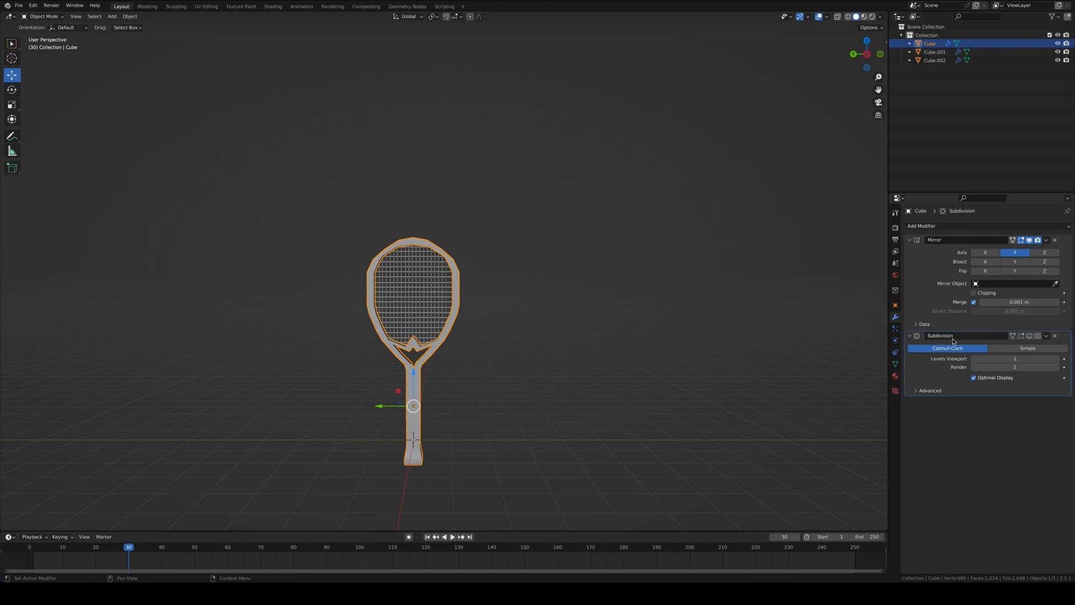
{"action": "middle_click_drag", "start_coordinate": [650, 288], "coordinate": [651, 282]}
{"action": "left_click", "coordinate": [649, 283]}
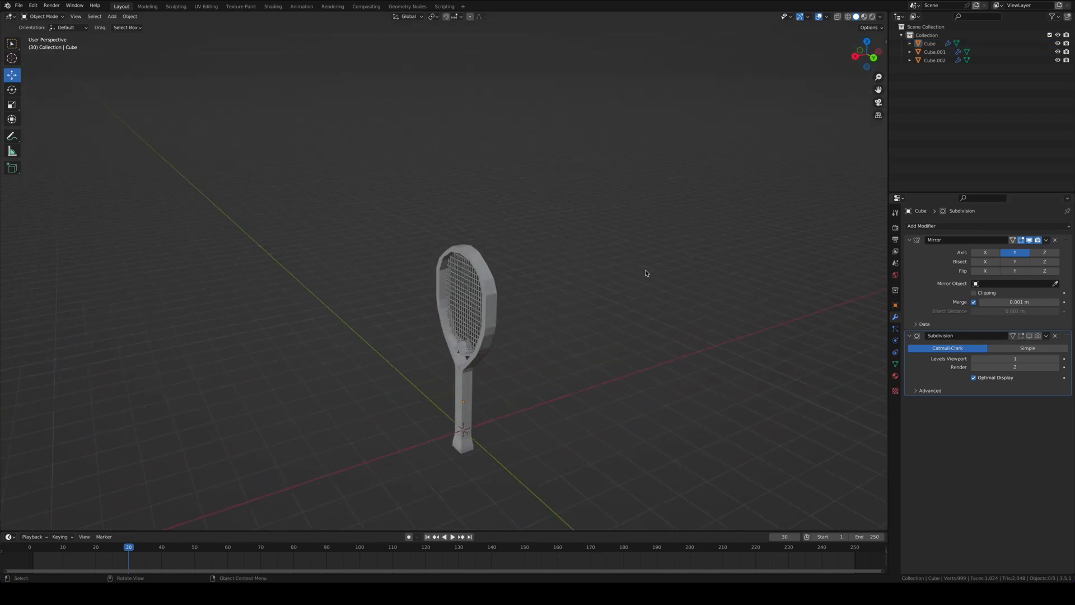
Unwrap all of the racket frame's faces with Project from View in the right orthographic view
{"action": "middle_click_drag", "start_coordinate": [499, 445], "coordinate": [487, 346], "text": "shift"}
{"action": "scroll", "coordinate": [491, 353], "scroll_direction": "up", "scroll_amount": 5}
{"action": "left_click", "coordinate": [499, 364]}
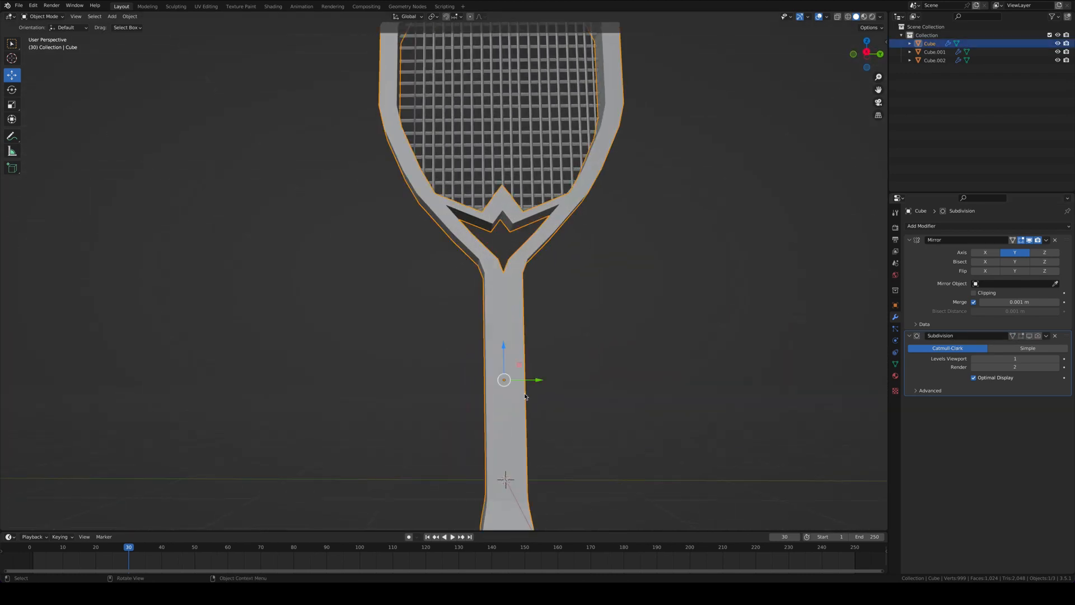
{"action": "key", "text": "Tab"}
{"action": "middle_click_drag", "start_coordinate": [513, 437], "coordinate": [546, 439]}
{"action": "middle_click_drag", "start_coordinate": [554, 482], "coordinate": [481, 303], "text": "shift"}
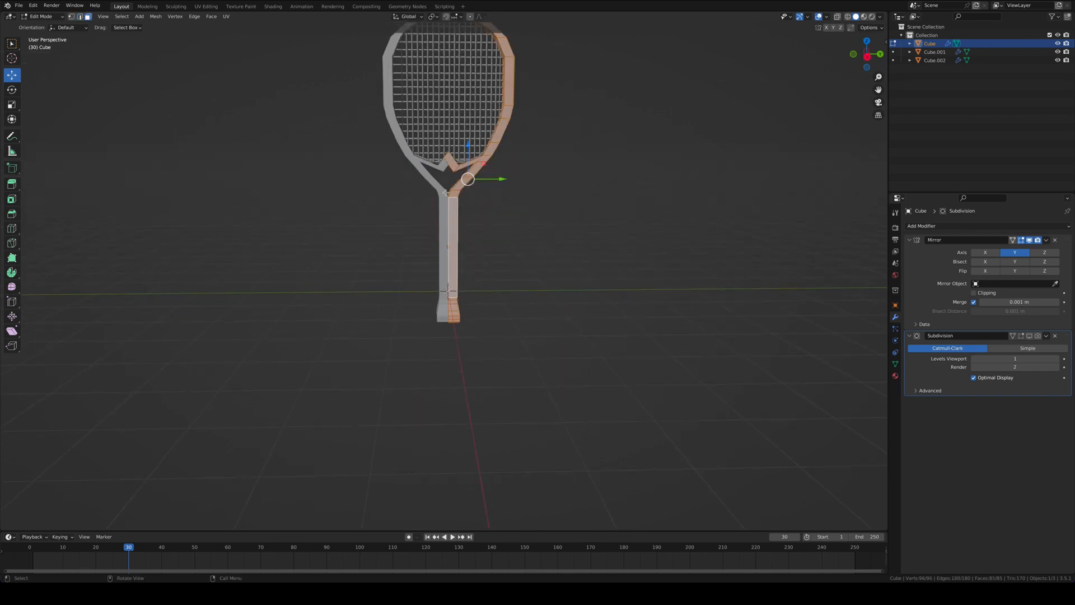
{"action": "middle_click_drag", "start_coordinate": [446, 192], "coordinate": [445, 184]}
{"action": "left_click", "coordinate": [206, 6]}
{"action": "left_click", "coordinate": [867, 63]}
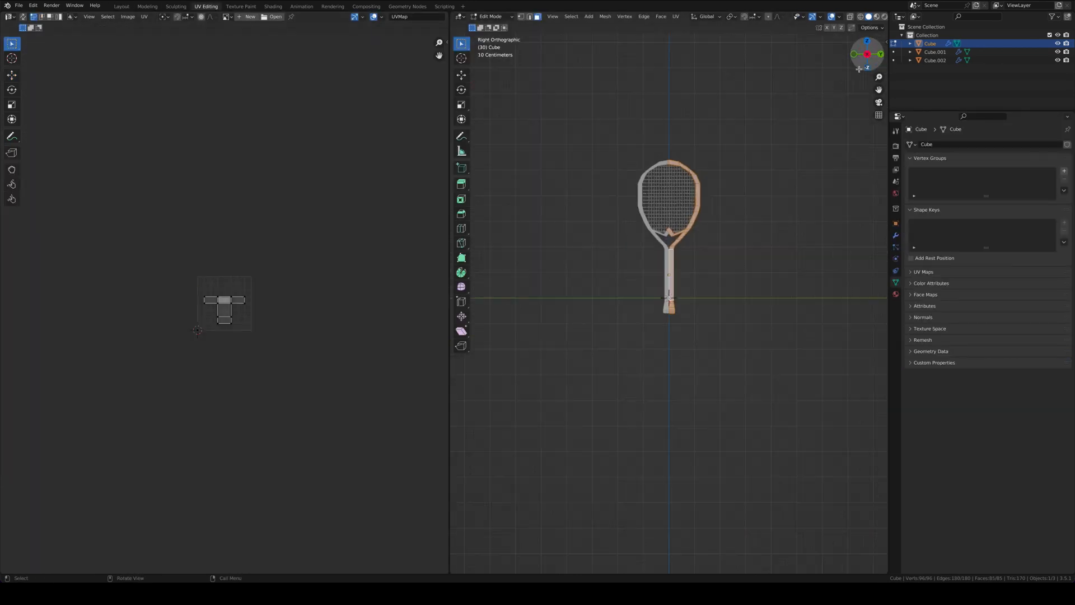
{"action": "key", "text": "u"}
{"action": "left_click", "coordinate": [605, 242]}
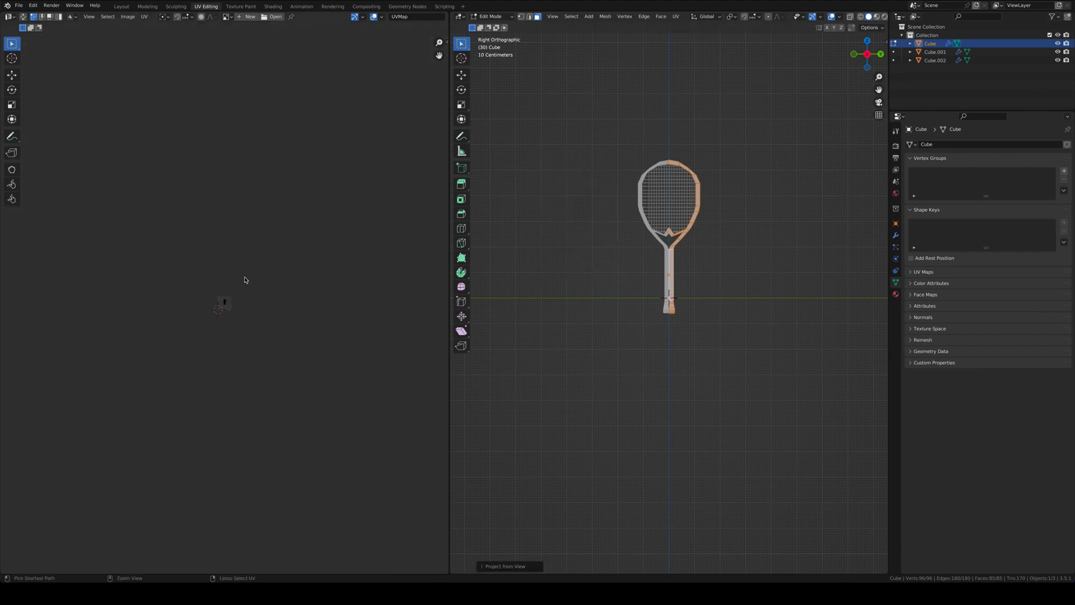
Open the colour palette PNG from the Downloads folder in the UV editor, and shrink the frame's UVs onto the dark red swatch
{"action": "left_click", "coordinate": [272, 16]}
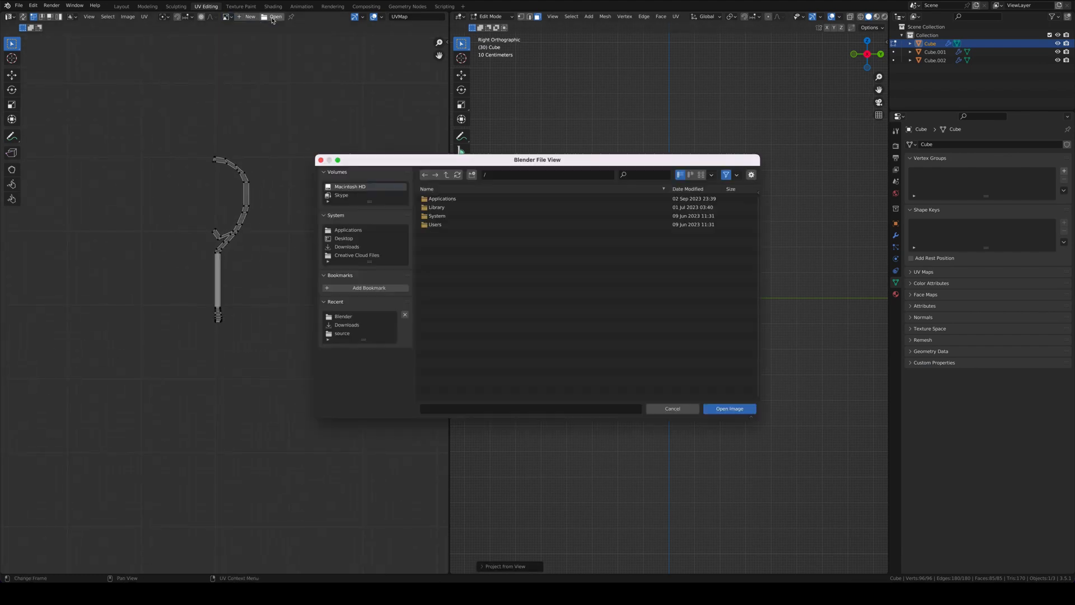
{"action": "left_click", "coordinate": [346, 246]}
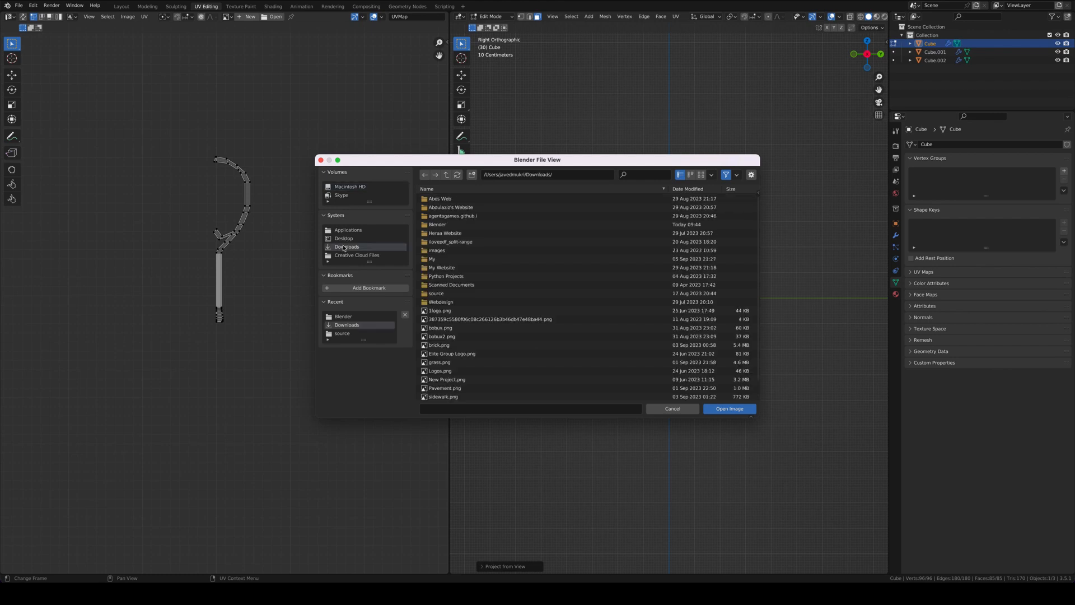
{"action": "scroll", "coordinate": [456, 344], "scroll_direction": "down", "scroll_amount": 1}
{"action": "left_click", "coordinate": [729, 408]}
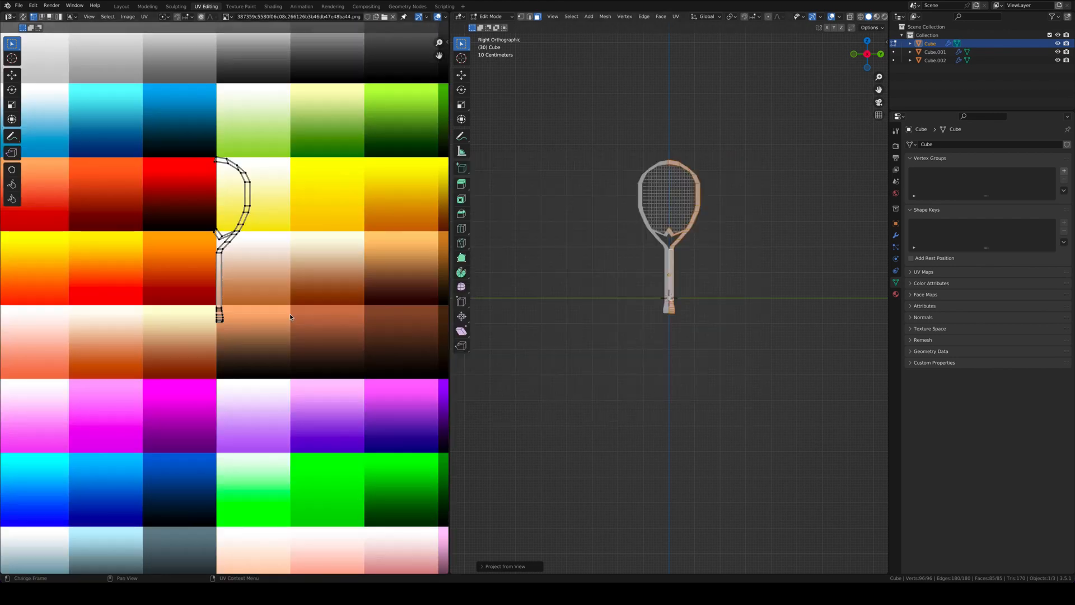
{"action": "key", "text": "Home"}
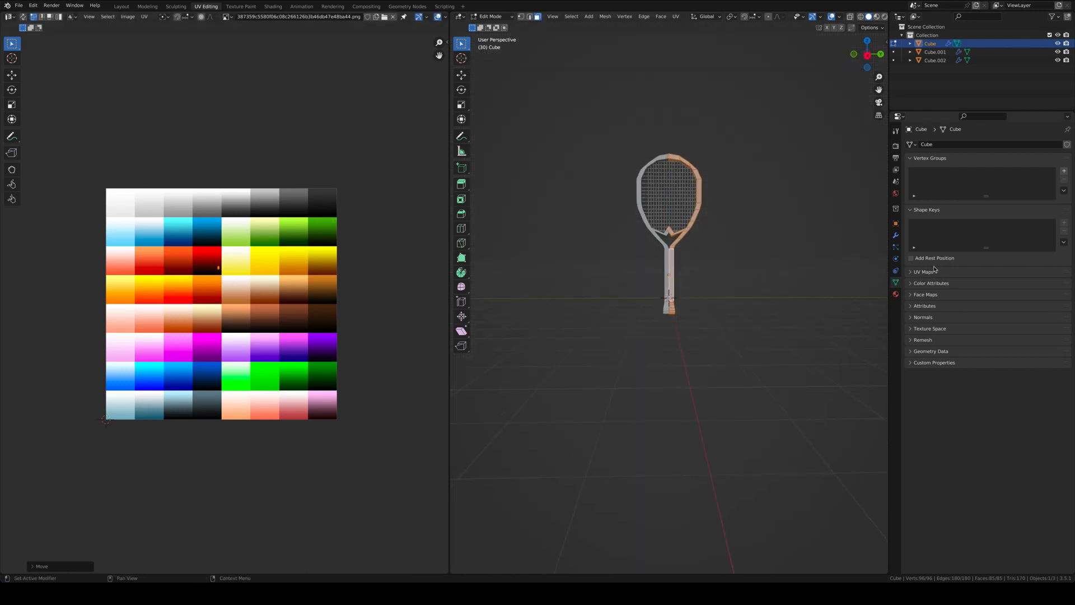
Set the frame material's Base Color to an Image Texture using the colour palette PNG from the Downloads folder
{"action": "left_click", "coordinate": [896, 294]}
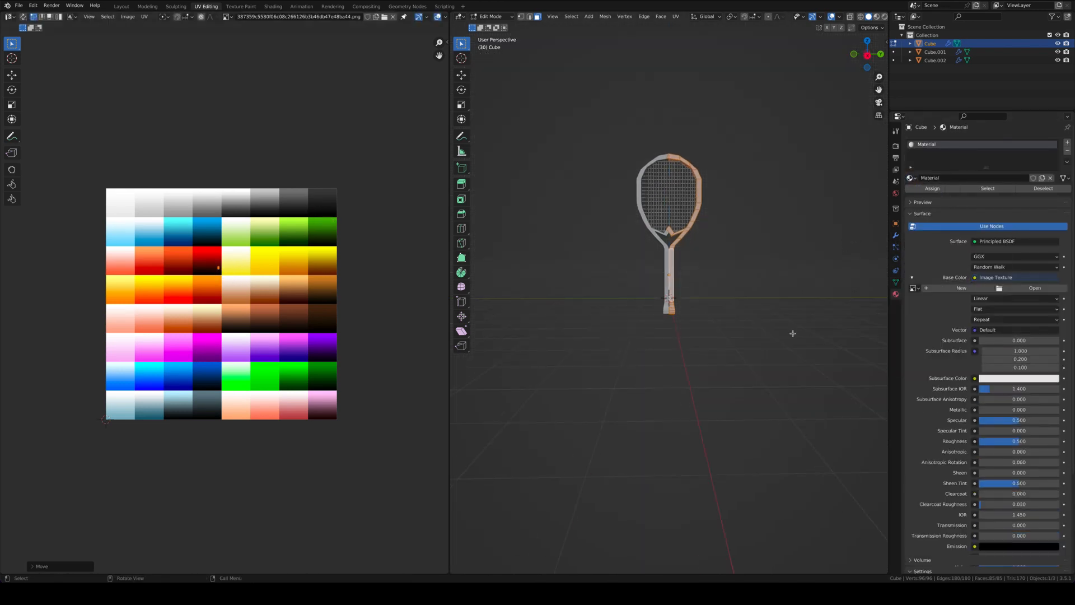
{"action": "left_click", "coordinate": [914, 287]}
{"action": "left_click", "coordinate": [893, 291]}
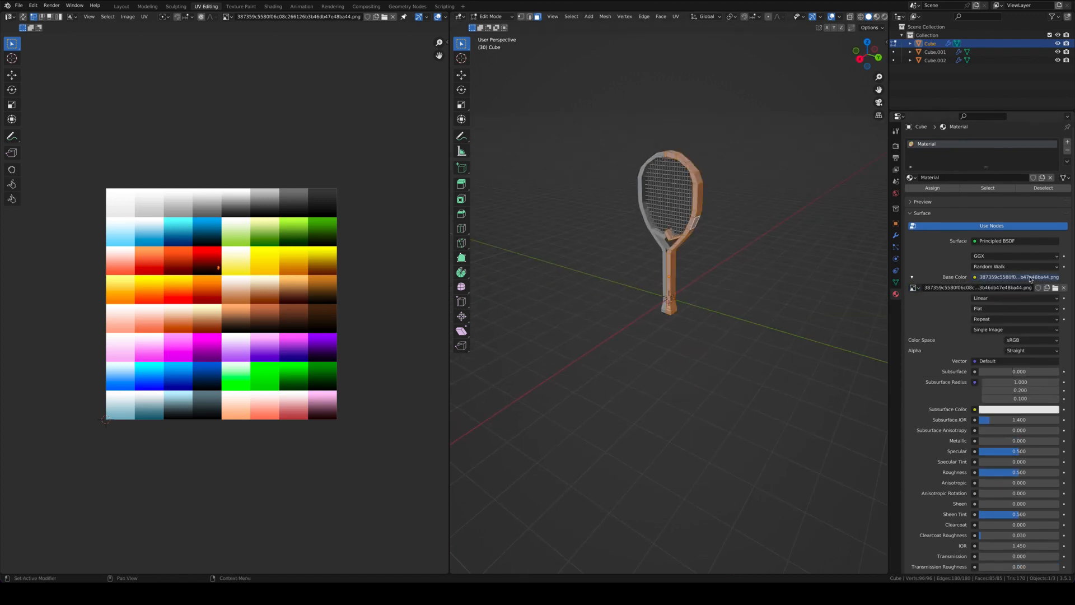
{"action": "left_click", "coordinate": [1064, 287]}
{"action": "left_click", "coordinate": [1030, 288]}
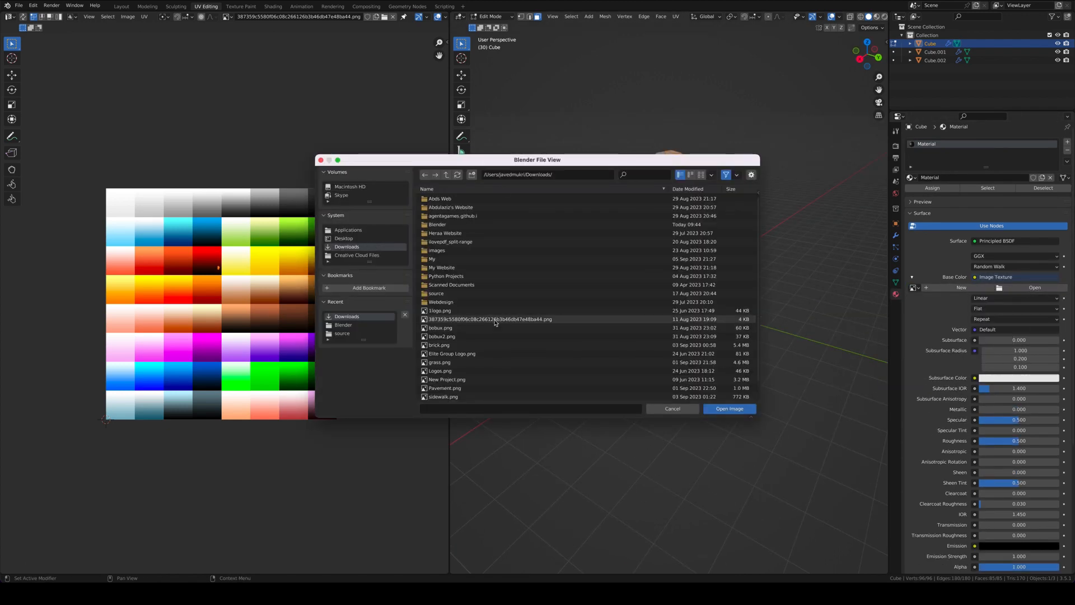
{"action": "double_click", "coordinate": [495, 322]}
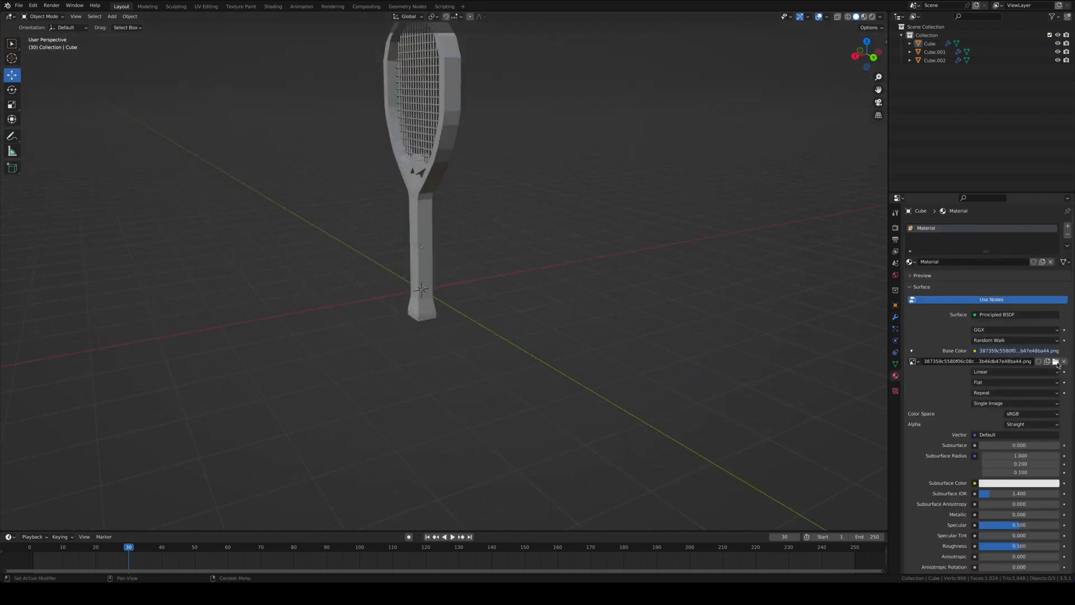
Unlink the frame's material and assign the existing material named Material to the slot again
{"action": "left_click", "coordinate": [1051, 262]}
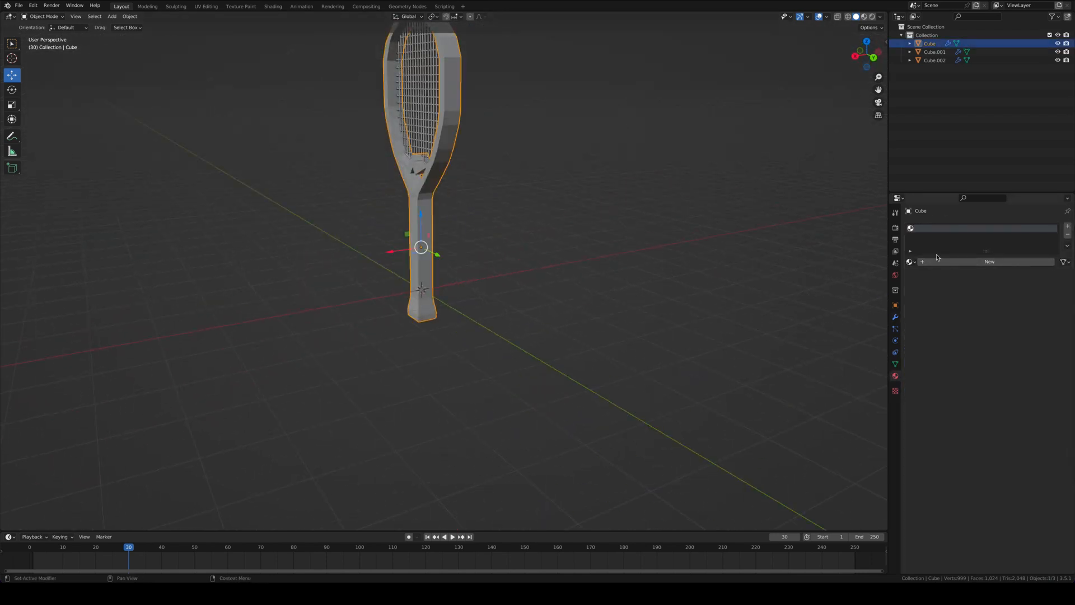
{"action": "key", "text": "ctrl+z"}
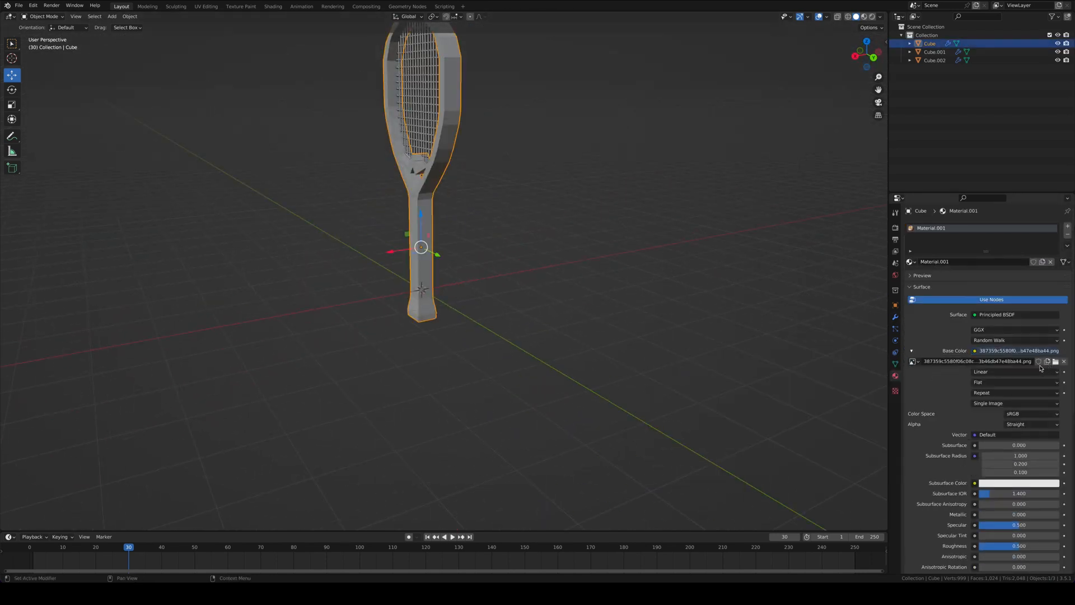
{"action": "left_click", "coordinate": [912, 262]}
{"action": "left_click", "coordinate": [932, 274]}
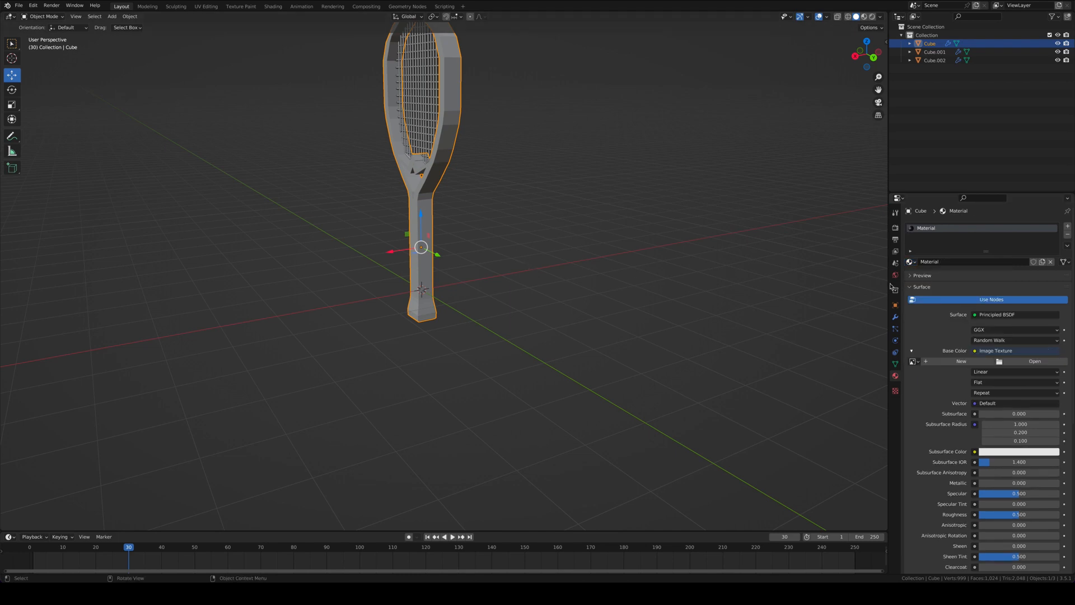
Select all of the frame's faces and set the Base Color image of Material to the loaded colour palette PNG
{"action": "key", "text": "Tab"}
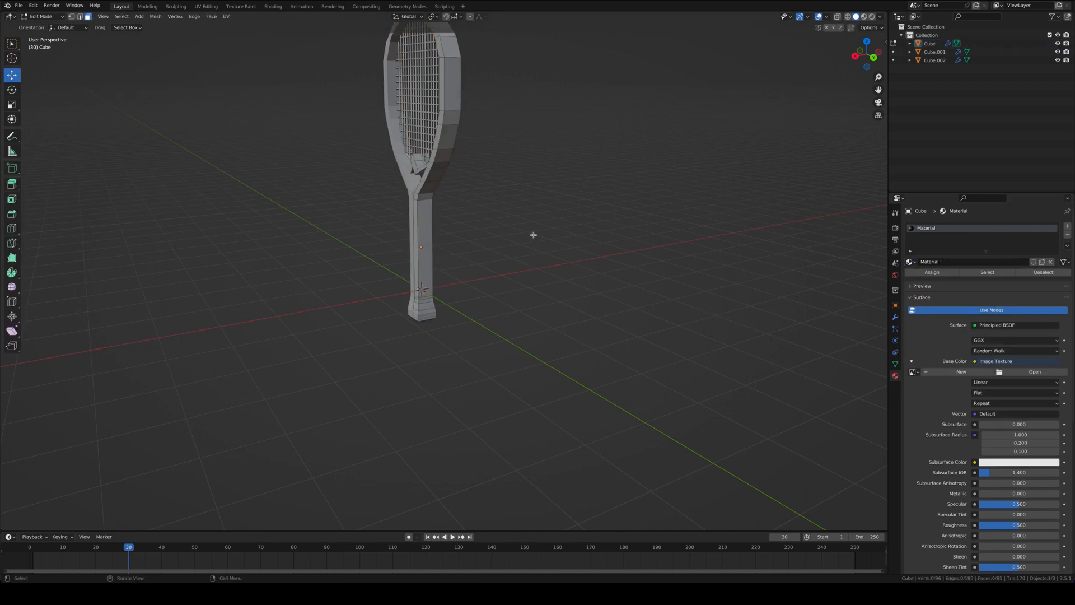
{"action": "key", "text": "a"}
{"action": "left_click", "coordinate": [914, 372]}
{"action": "left_click", "coordinate": [937, 393]}
{"action": "left_click", "coordinate": [913, 372]}
{"action": "left_click", "coordinate": [937, 401]}
{"action": "left_click", "coordinate": [913, 372]}
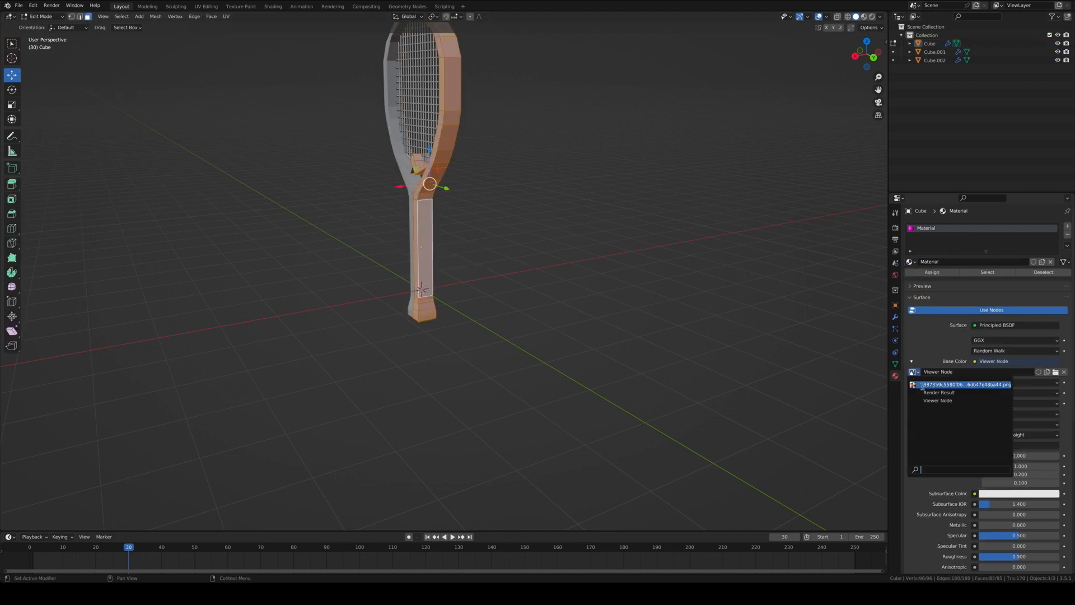
{"action": "left_click", "coordinate": [936, 384]}
Switch the viewport to Material Preview shading to show the frame's texture colour
{"action": "mouse_move", "coordinate": [775, 244]}
{"action": "middle_mouse_down"}
{"action": "mouse_move", "coordinate": [738, 246]}
{"action": "mouse_move", "coordinate": [795, 238]}
{"action": "middle_mouse_up"}
{"action": "middle_click_drag", "start_coordinate": [733, 147], "coordinate": [738, 324], "text": "shift"}
{"action": "left_click", "coordinate": [864, 17]}
{"action": "mouse_move", "coordinate": [610, 231]}
{"action": "middle_mouse_down"}
{"action": "mouse_move", "coordinate": [655, 236]}
{"action": "mouse_move", "coordinate": [480, 260]}
{"action": "middle_mouse_up"}
Move all of the frame's UVs onto the darkest swatch in the palette's grey row
{"action": "left_click", "coordinate": [206, 6]}
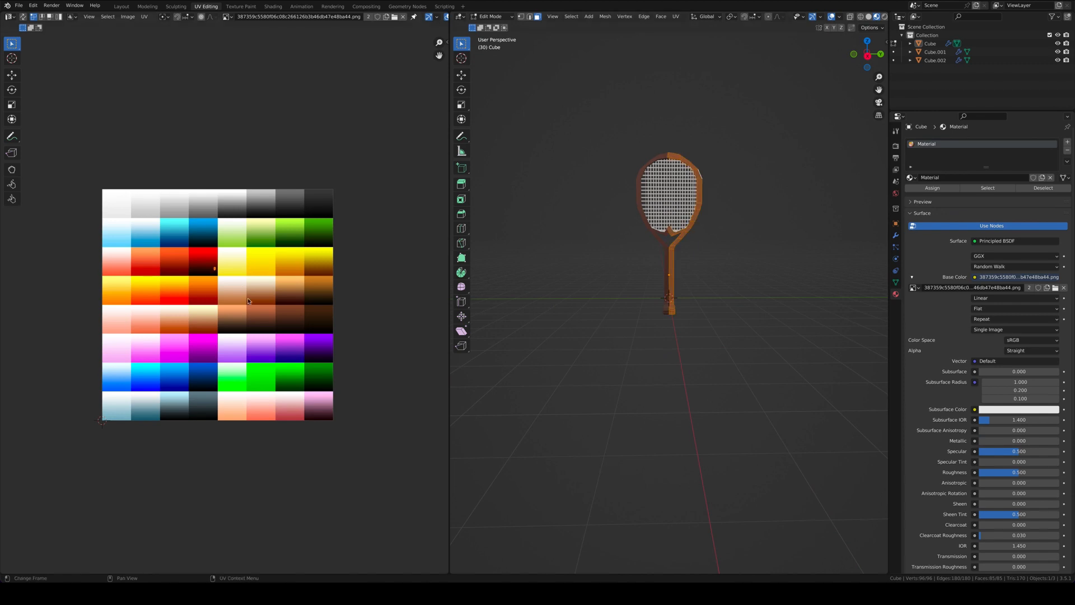
{"action": "key", "text": "a"}
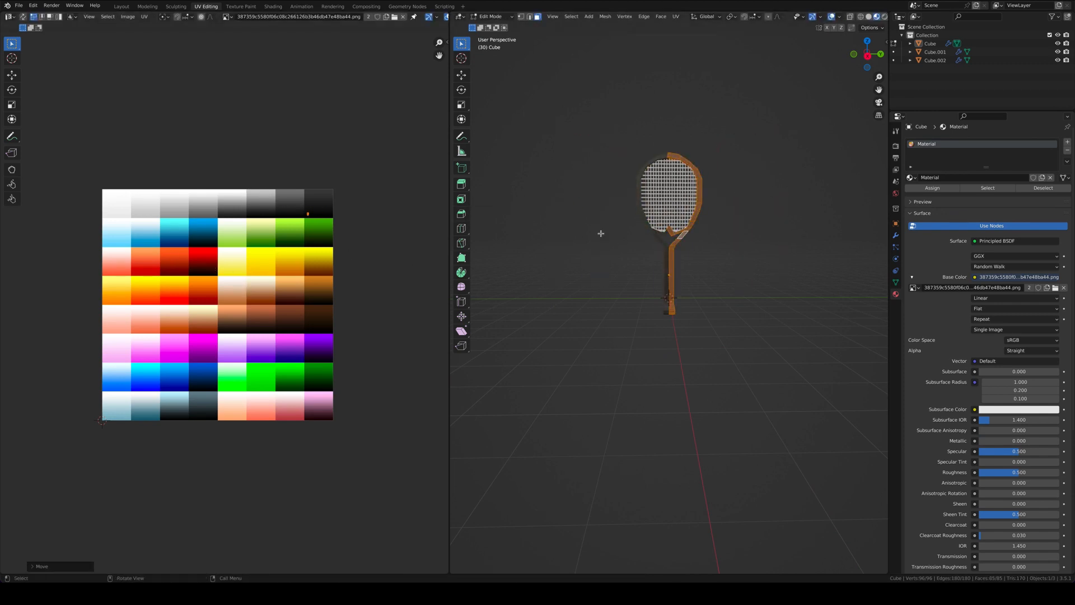
Select the frame's faces forming the two narrow bands around the handle's flared base and move their UVs onto the palette's red swatch
{"action": "left_click", "coordinate": [119, 7]}
{"action": "middle_click_drag", "start_coordinate": [404, 280], "coordinate": [499, 252]}
{"action": "key", "text": "Tab"}
{"action": "scroll", "coordinate": [514, 271], "scroll_direction": "up", "scroll_amount": 5}
{"action": "middle_click_drag", "start_coordinate": [504, 403], "coordinate": [594, 275], "text": "shift"}
{"action": "left_click", "coordinate": [489, 346]}
{"action": "left_click", "coordinate": [511, 348], "text": "shift"}
{"action": "middle_click_drag", "start_coordinate": [611, 341], "coordinate": [442, 359]}
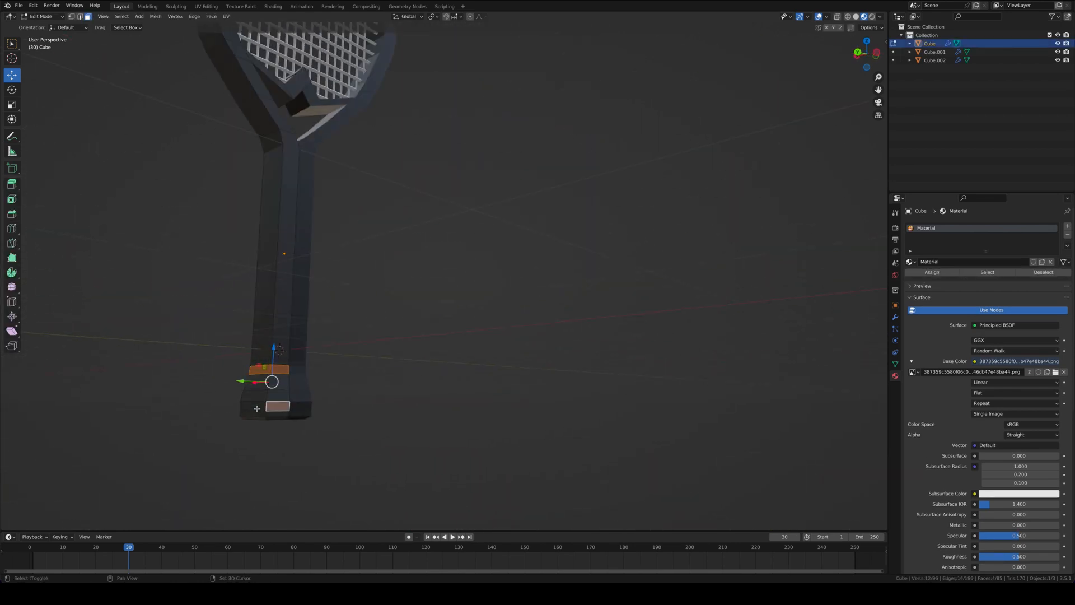
{"action": "left_click", "coordinate": [257, 409], "text": "shift"}
{"action": "middle_click_drag", "start_coordinate": [257, 409], "coordinate": [441, 405]}
{"action": "left_click", "coordinate": [208, 6]}
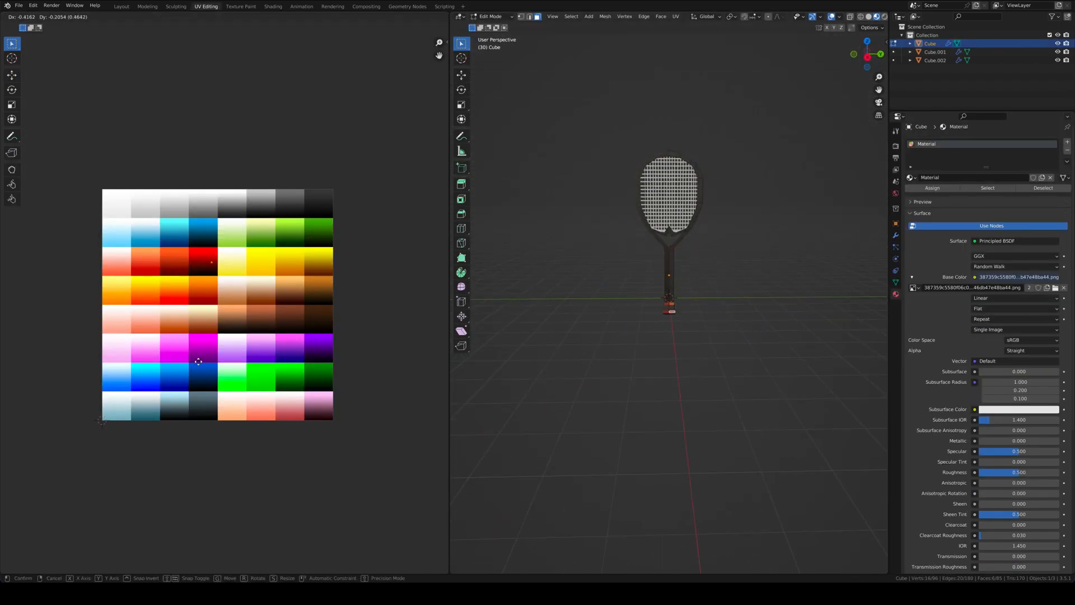
{"action": "left_click", "coordinate": [121, 6]}
Try a second Subdivision Surface modifier on the frame and remove it
{"action": "left_click", "coordinate": [504, 162]}
{"action": "scroll", "coordinate": [504, 162], "scroll_direction": "down", "scroll_amount": 7}
{"action": "middle_click_drag", "start_coordinate": [504, 162], "coordinate": [498, 276]}
{"action": "middle_click_drag", "start_coordinate": [502, 86], "coordinate": [551, 134]}
{"action": "left_click", "coordinate": [895, 317]}
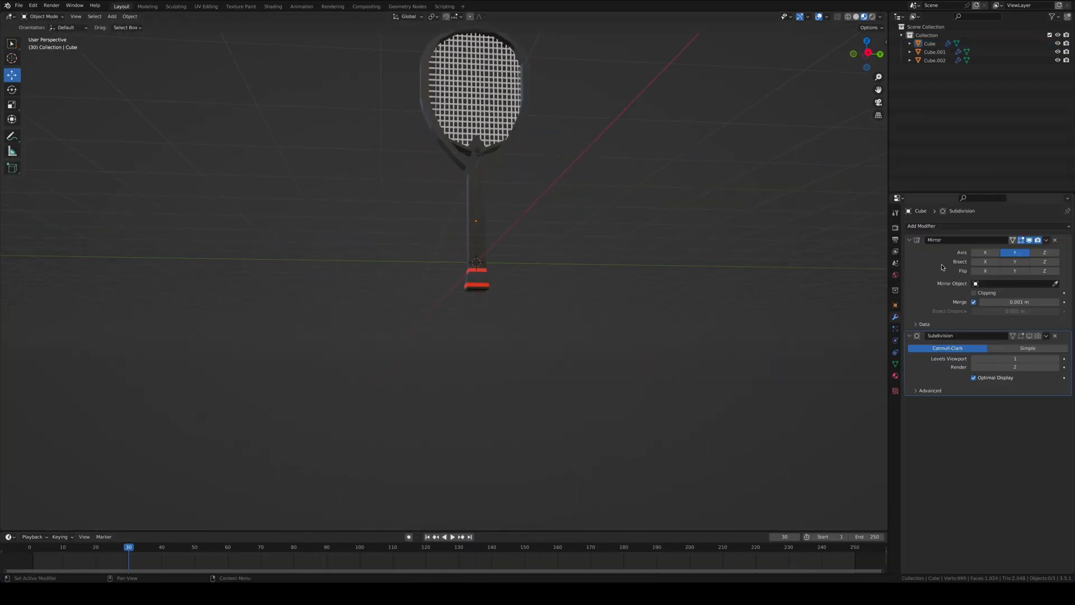
{"action": "left_click", "coordinate": [947, 226]}
{"action": "left_click", "coordinate": [892, 370]}
{"action": "middle_click_drag", "start_coordinate": [687, 319], "coordinate": [714, 333]}
{"action": "left_click", "coordinate": [1056, 402]}
Add another Subdivision Surface modifier to the frame and check the smoothed racket
{"action": "middle_click_drag", "start_coordinate": [662, 280], "coordinate": [574, 324]}
{"action": "middle_click_drag", "start_coordinate": [658, 317], "coordinate": [403, 397]}
{"action": "left_click", "coordinate": [404, 411]}
{"action": "left_click", "coordinate": [941, 226]}
{"action": "left_click", "coordinate": [897, 382]}
{"action": "left_click", "coordinate": [651, 312]}
{"action": "middle_click_drag", "start_coordinate": [651, 312], "coordinate": [647, 311]}
{"action": "middle_click_drag", "start_coordinate": [647, 312], "coordinate": [421, 315], "text": "shift"}
{"action": "left_click", "coordinate": [421, 314]}
Select both string grids together with the frame and scale them along the X axis
{"action": "left_click", "coordinate": [511, 259]}
{"action": "middle_click_drag", "start_coordinate": [511, 259], "coordinate": [511, 259]}
{"action": "scroll", "coordinate": [511, 259], "scroll_direction": "up", "scroll_amount": 7}
{"action": "left_click", "coordinate": [512, 259]}
{"action": "left_click", "coordinate": [515, 266], "text": "shift"}
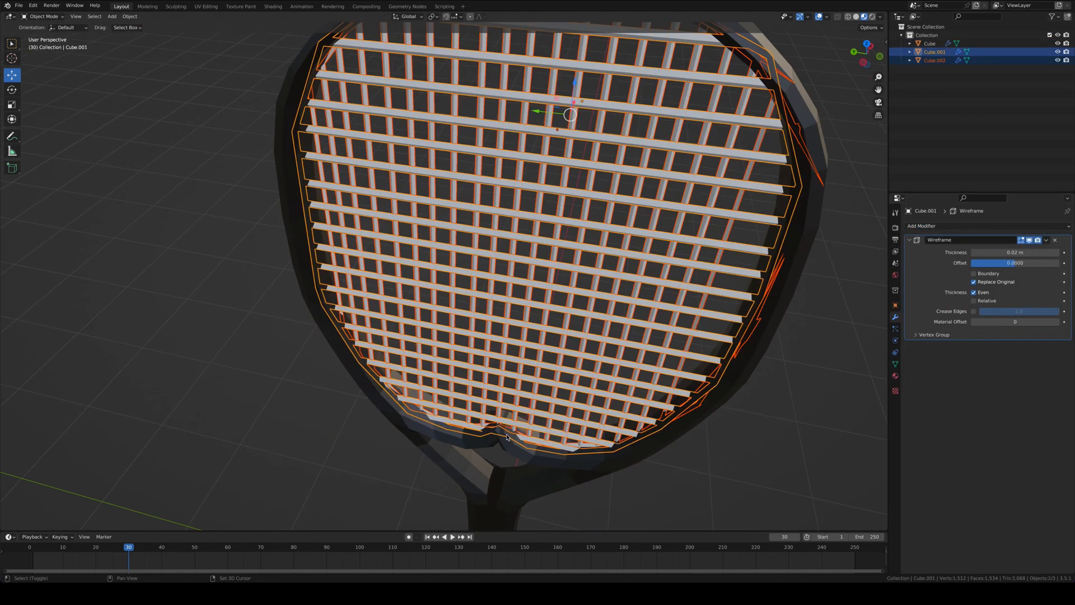
{"action": "left_click", "coordinate": [545, 456], "text": "shift"}
{"action": "scroll", "coordinate": [545, 456], "scroll_direction": "down", "scroll_amount": 5}
{"action": "middle_click_drag", "start_coordinate": [545, 456], "coordinate": [537, 321]}
{"action": "key", "text": "s"}
{"action": "key", "text": "x"}
{"action": "left_click", "coordinate": [435, 315]}
{"action": "left_click", "coordinate": [432, 313]}
Return to editing the frame's mesh and undo the last few changes
{"action": "left_click", "coordinate": [404, 323]}
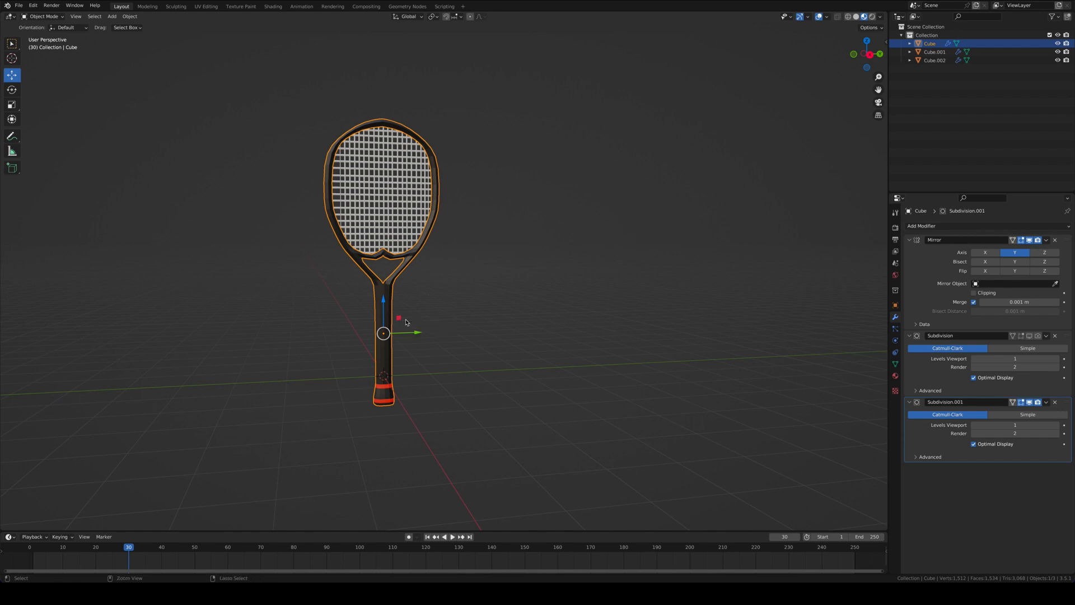
{"action": "middle_click_drag", "start_coordinate": [406, 322], "coordinate": [407, 314]}
{"action": "left_click", "coordinate": [403, 314]}
{"action": "left_click", "coordinate": [543, 324]}
{"action": "middle_click_drag", "start_coordinate": [543, 324], "coordinate": [440, 295]}
{"action": "scroll", "coordinate": [527, 286], "scroll_direction": "up", "scroll_amount": 8}
{"action": "key", "text": "Tab"}
{"action": "key", "text": "ctrl+z"}
{"action": "key", "text": "ctrl+z"}
{"action": "key", "text": "ctrl+z"}
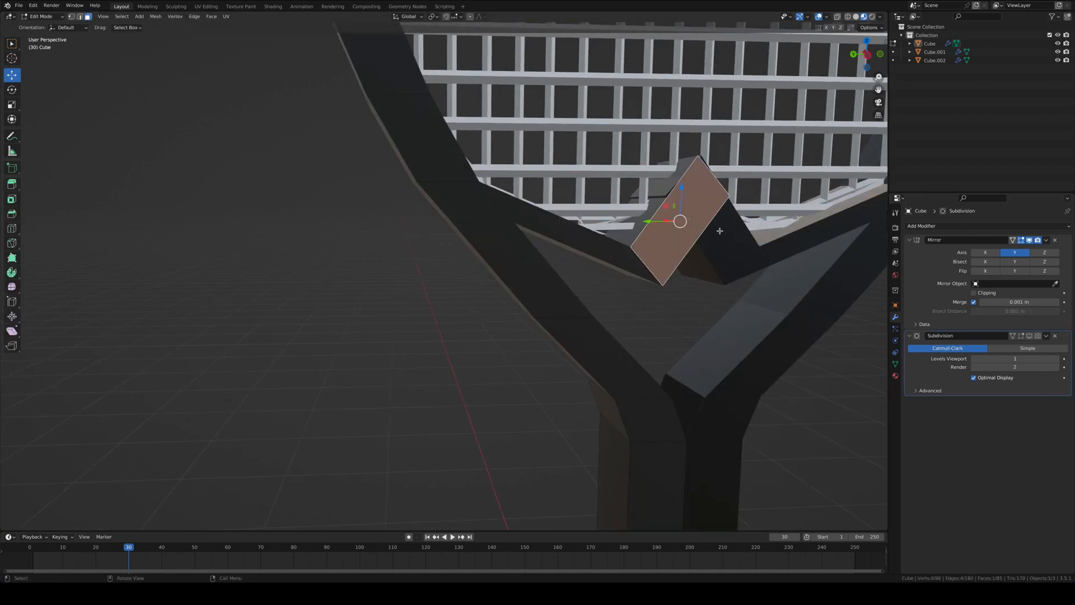
Select the faces of the V-shaped piece below the strings on both sides and move their UVs onto the red swatch
{"action": "middle_click_drag", "start_coordinate": [504, 268], "coordinate": [504, 314]}
{"action": "scroll", "coordinate": [448, 314], "scroll_direction": "up", "scroll_amount": 6}
{"action": "left_click", "coordinate": [406, 369], "text": "shift"}
{"action": "middle_click_drag", "start_coordinate": [406, 336], "coordinate": [259, 313]}
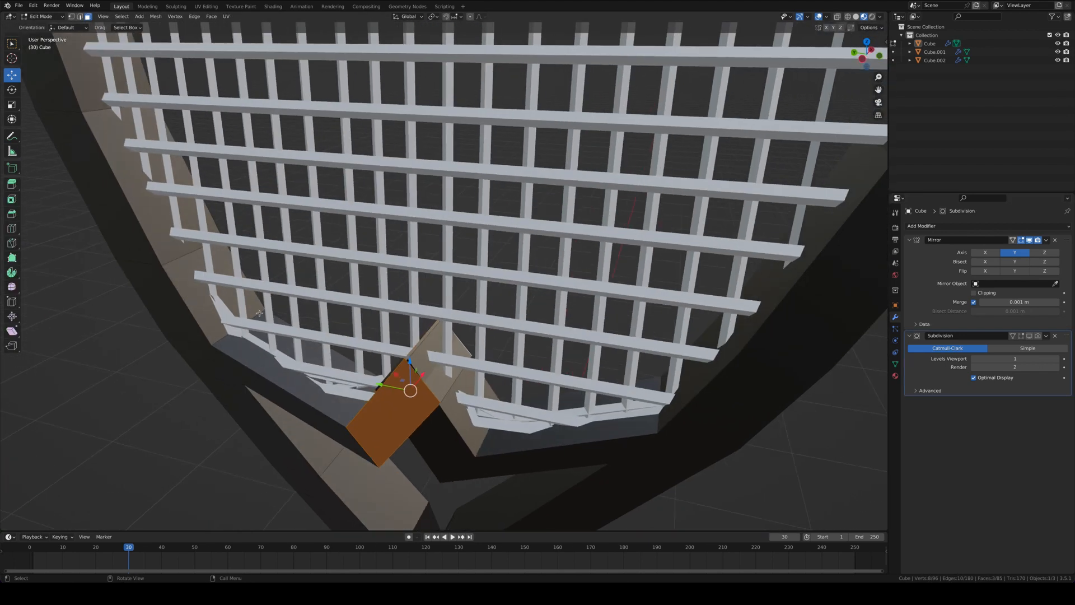
{"action": "left_click", "coordinate": [206, 6]}
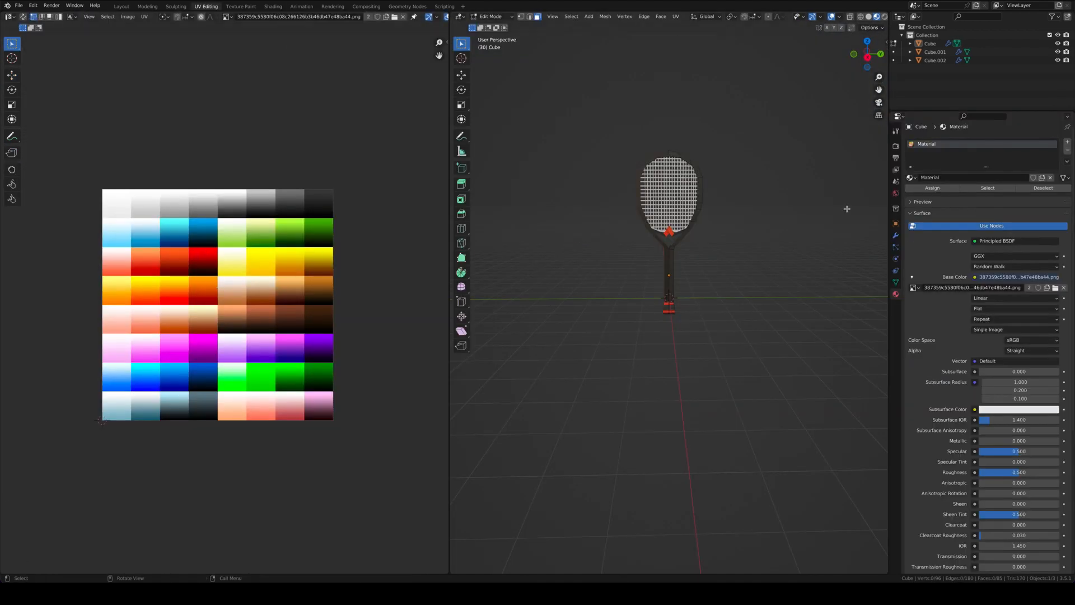
Preview the racket with the frame's Subdivision modifier displayed and switch its display off again
{"action": "left_click", "coordinate": [896, 235]}
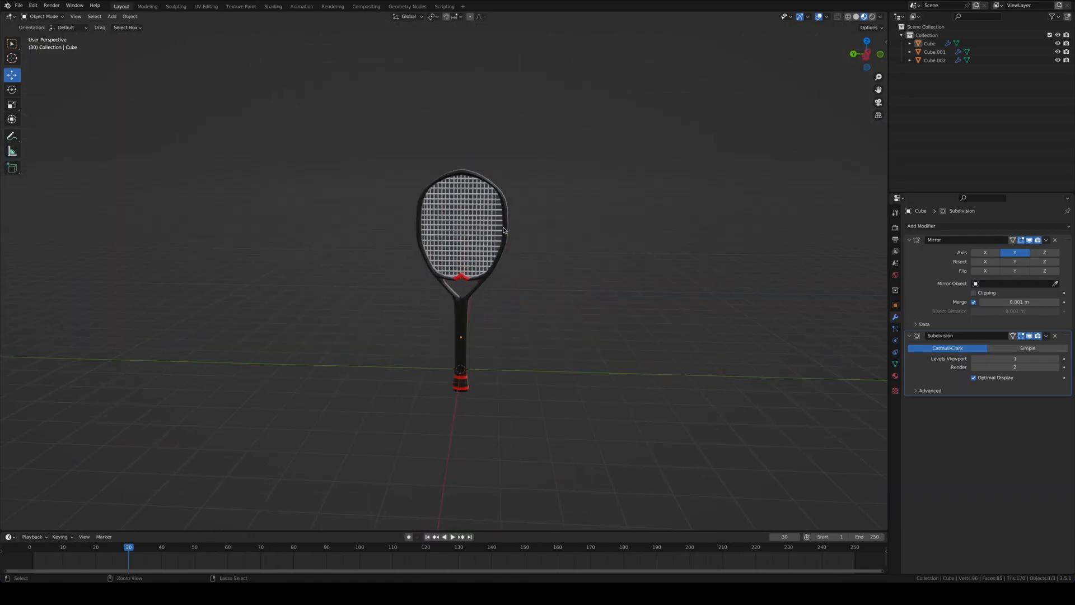
{"action": "scroll", "coordinate": [503, 230], "scroll_direction": "up", "scroll_amount": 7, "text": "ctrl"}
{"action": "scroll", "coordinate": [507, 230], "scroll_direction": "down", "scroll_amount": 4, "text": "ctrl"}
{"action": "left_click_drag", "start_coordinate": [1038, 336], "coordinate": [1029, 336]}
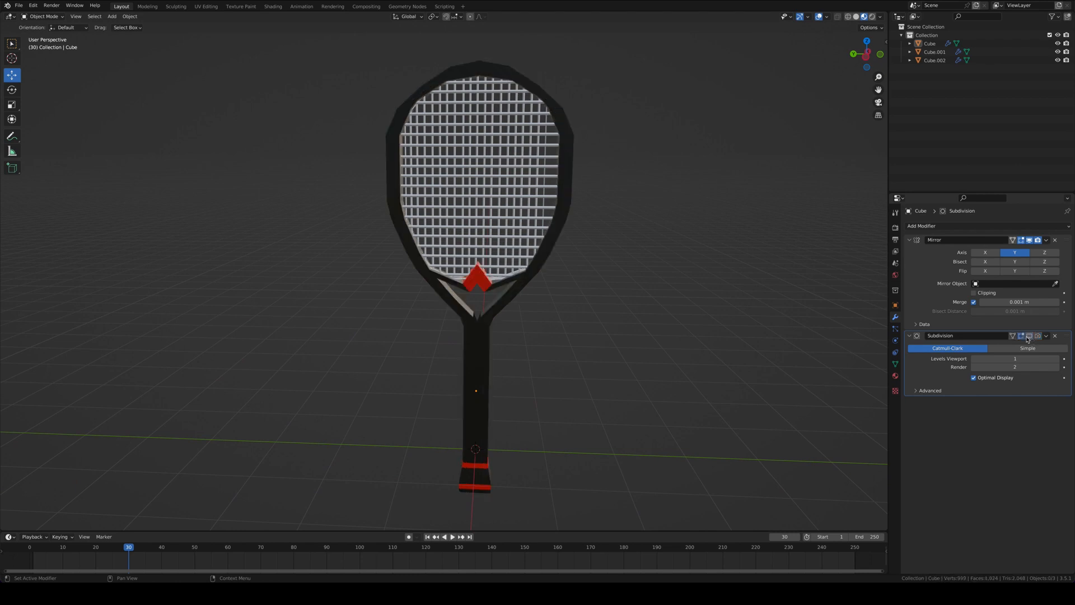
Try colouring the faces at the top of the handle, below the fork, by moving their UVs onto the red swatch
{"action": "left_click", "coordinate": [500, 305]}
{"action": "middle_click_drag", "start_coordinate": [465, 322], "coordinate": [500, 273]}
{"action": "key", "text": "Tab"}
{"action": "left_click", "coordinate": [497, 293]}
{"action": "left_click", "coordinate": [500, 273], "text": "shift"}
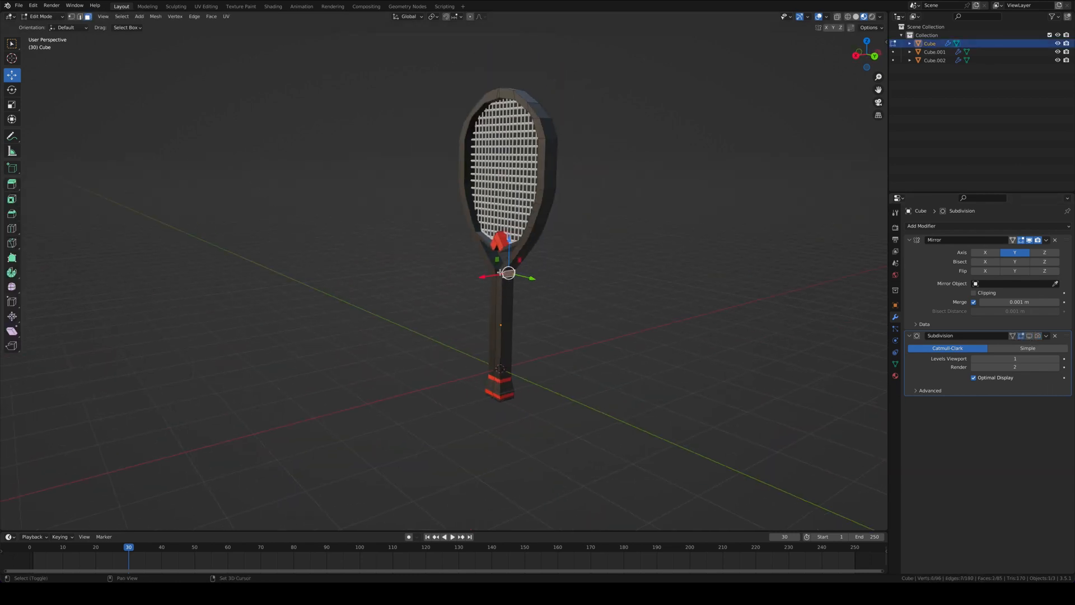
{"action": "left_click", "coordinate": [206, 6]}
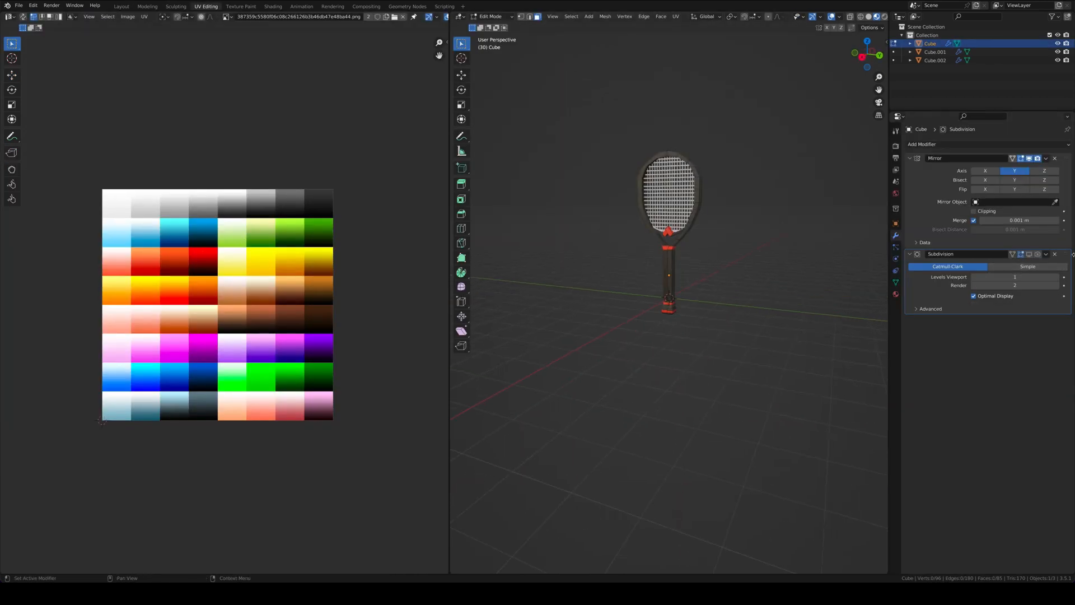
{"action": "left_click", "coordinate": [122, 6]}
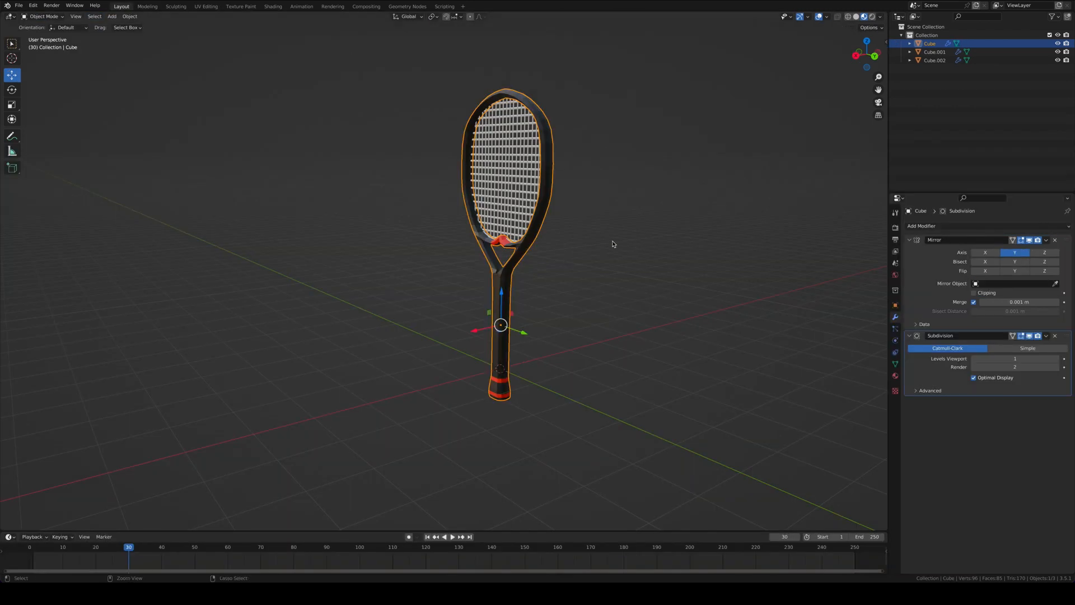
Add an edge loop near the top of the handle, below the fork, and select the faces of the resulting narrow band
{"action": "scroll", "coordinate": [615, 244], "scroll_direction": "up", "scroll_amount": 4}
{"action": "scroll", "coordinate": [584, 240], "scroll_direction": "up", "scroll_amount": 2}
{"action": "scroll", "coordinate": [583, 240], "scroll_direction": "up", "scroll_amount": 5}
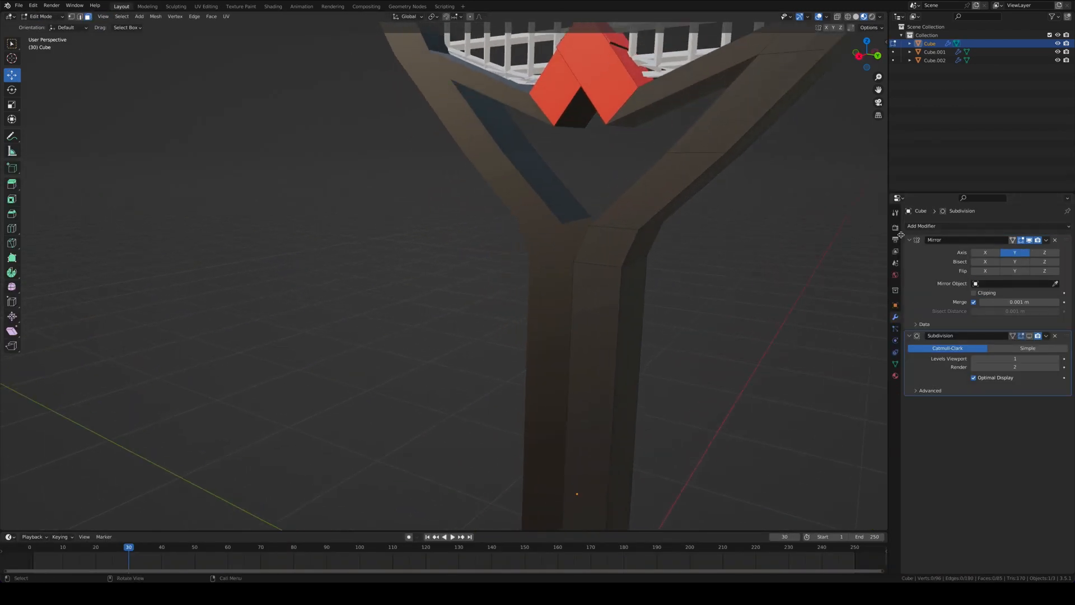
{"action": "middle_click_drag", "start_coordinate": [622, 249], "coordinate": [644, 269]}
{"action": "left_click", "coordinate": [555, 241]}
{"action": "left_click", "coordinate": [580, 247], "text": "ctrl"}
{"action": "scroll", "coordinate": [757, 243], "scroll_direction": "down", "scroll_amount": 2}
{"action": "left_click", "coordinate": [506, 446], "text": "ctrl"}
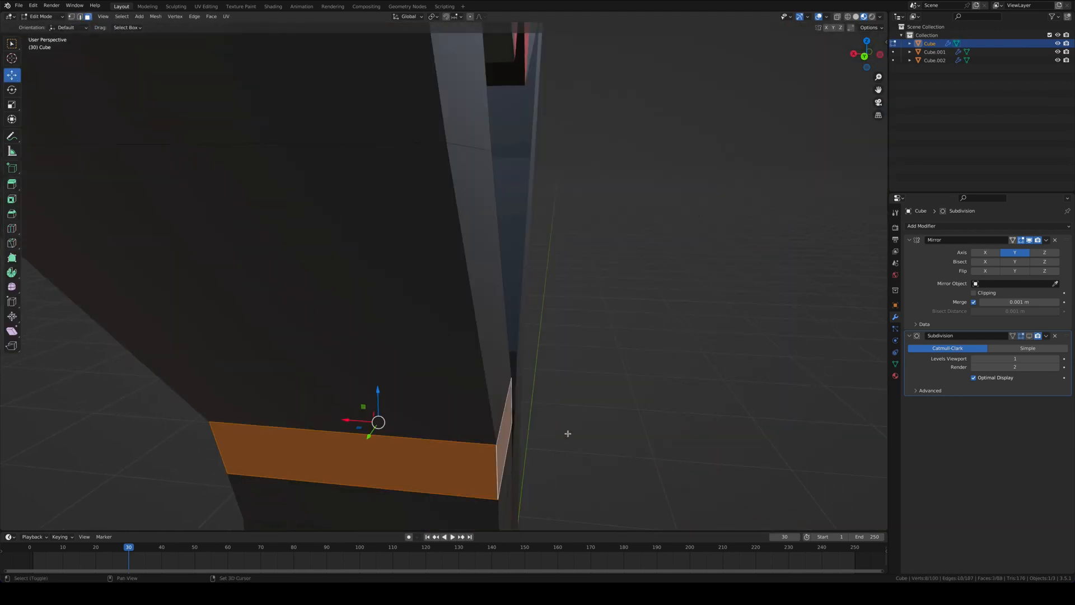
Move the UVs of the selected narrow band at the top of the handle onto the palette's red swatch
{"action": "middle_click_drag", "start_coordinate": [566, 432], "coordinate": [529, 389]}
{"action": "scroll", "coordinate": [529, 390], "scroll_direction": "down", "scroll_amount": 8}
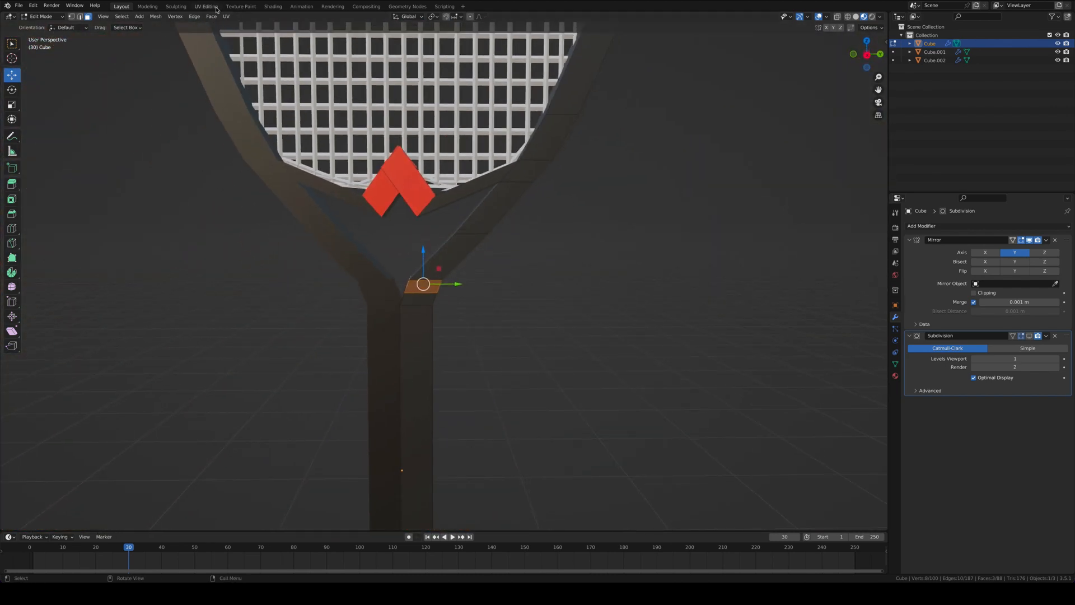
{"action": "left_click", "coordinate": [215, 7]}
{"action": "key", "text": "g"}
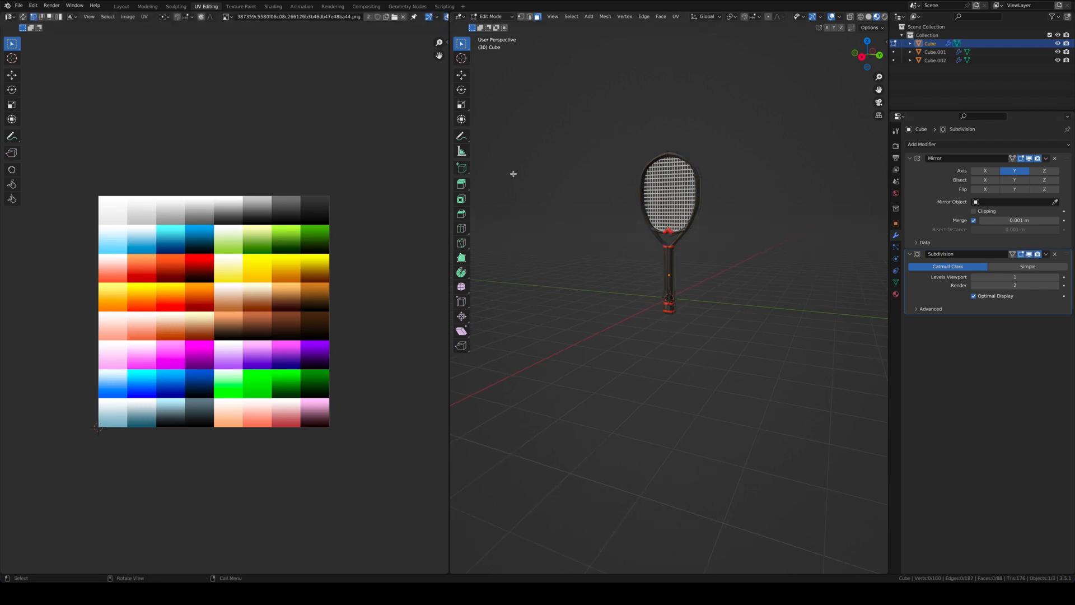
{"action": "left_click", "coordinate": [122, 6]}
Check the smoothed racket from several sides and import the dummy_obj character model into the scene
{"action": "left_click", "coordinate": [637, 208]}
{"action": "scroll", "coordinate": [634, 207], "scroll_direction": "down", "scroll_amount": 8}
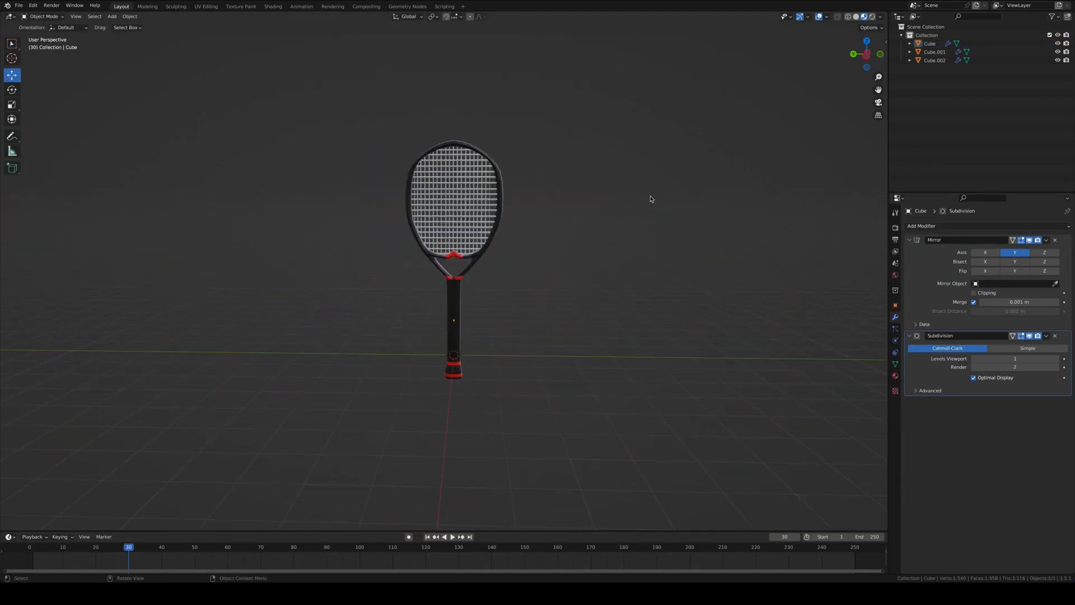
{"action": "middle_click_drag", "start_coordinate": [651, 199], "coordinate": [651, 197]}
{"action": "scroll", "coordinate": [651, 197], "scroll_direction": "up", "scroll_amount": 2}
{"action": "scroll", "coordinate": [317, 135], "scroll_direction": "down", "scroll_amount": 2}
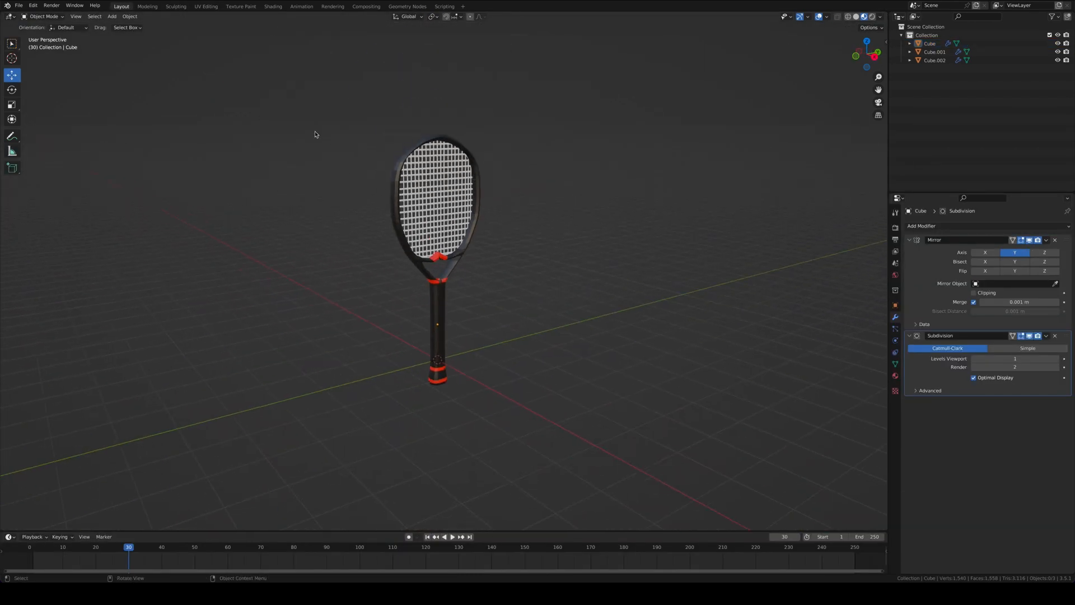
{"action": "left_click", "coordinate": [18, 5]}
{"action": "mouse_move", "coordinate": [33, 113]}
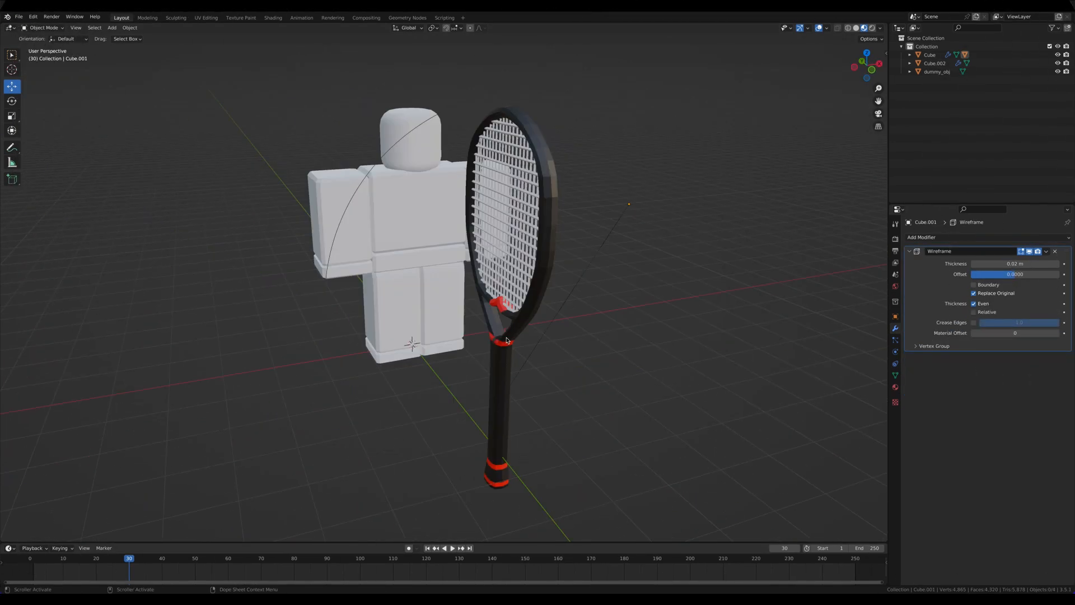
Select the uncoloured underside face of the V-shaped piece and move its UVs onto the red swatch
{"action": "middle_click_drag", "start_coordinate": [507, 339], "coordinate": [505, 339]}
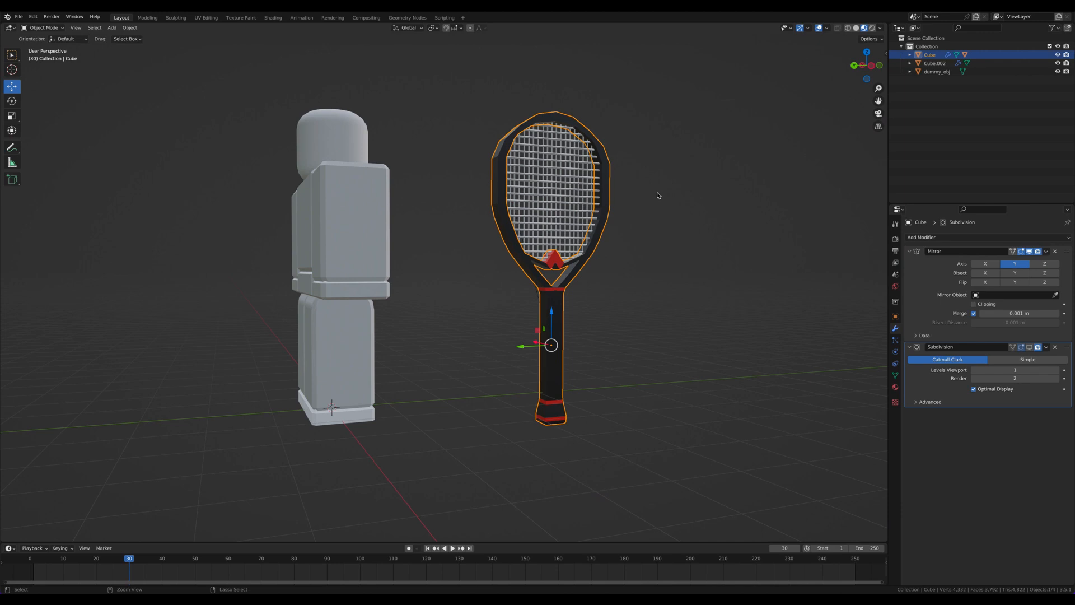
{"action": "scroll", "coordinate": [658, 195], "scroll_direction": "up", "scroll_amount": 3}
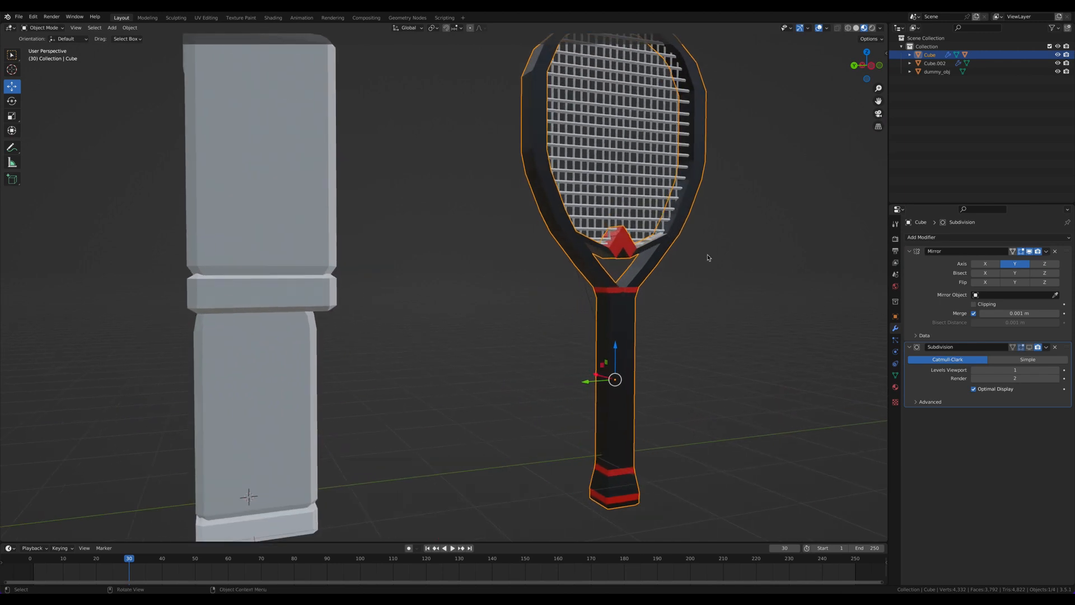
{"action": "key", "text": "Tab"}
{"action": "middle_click_drag", "start_coordinate": [663, 314], "coordinate": [616, 221]}
{"action": "scroll", "coordinate": [616, 252], "scroll_direction": "up", "scroll_amount": 4}
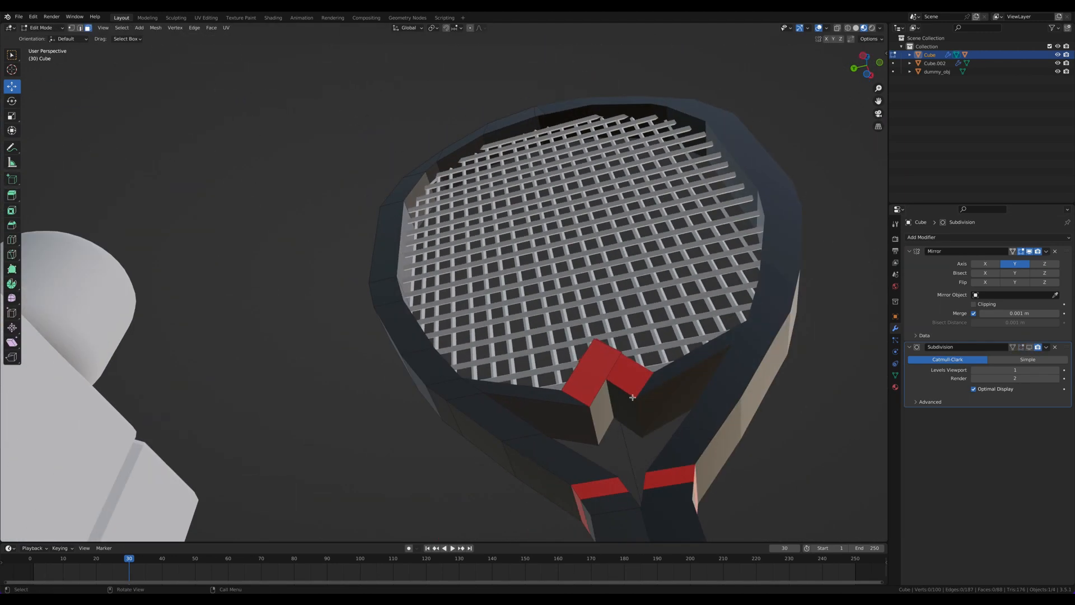
{"action": "key", "text": "Tab"}
{"action": "key", "text": "Tab"}
{"action": "left_click", "coordinate": [206, 17]}
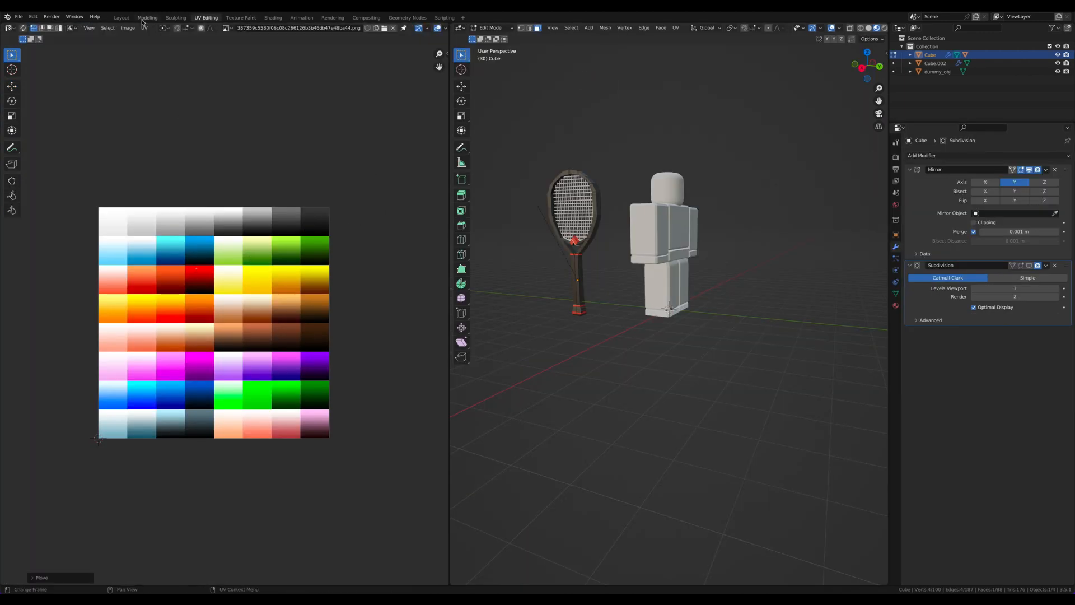
{"action": "left_click", "coordinate": [122, 17]}
Add a second Subdivision Surface modifier to the racket frame
{"action": "left_click", "coordinate": [825, 224]}
{"action": "left_click", "coordinate": [922, 238]}
{"action": "left_click", "coordinate": [908, 389]}
{"action": "middle_click_drag", "start_coordinate": [806, 319], "coordinate": [813, 376]}
{"action": "scroll", "coordinate": [813, 376], "scroll_direction": "up", "scroll_amount": 3}
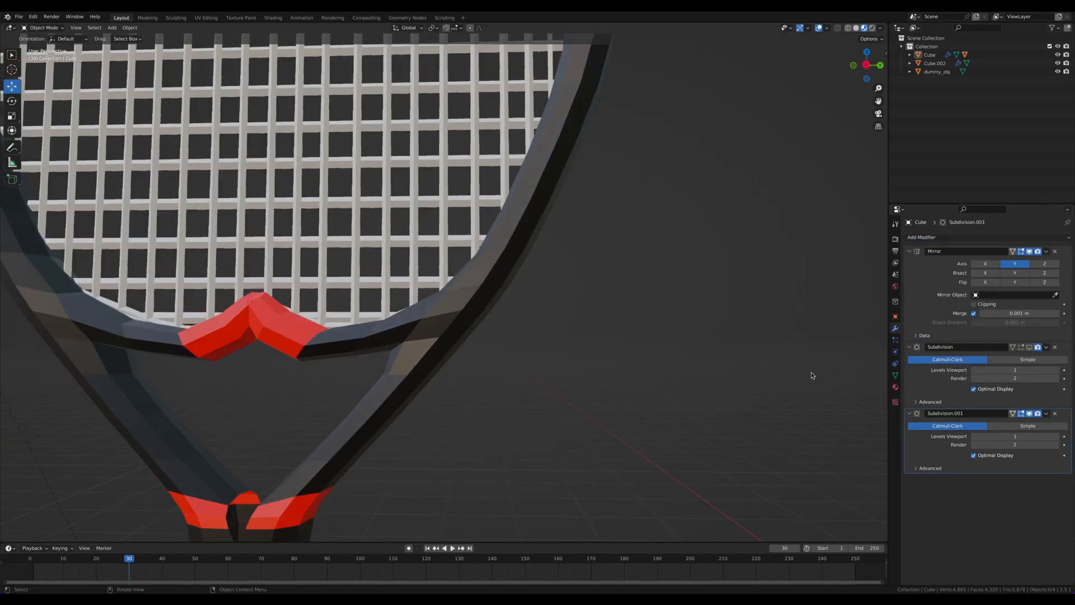
{"action": "scroll", "coordinate": [812, 373], "scroll_direction": "down", "scroll_amount": 10}
{"action": "scroll", "coordinate": [812, 373], "scroll_direction": "up", "scroll_amount": 8}
{"action": "scroll", "coordinate": [812, 373], "scroll_direction": "left", "scroll_amount": 5}
{"action": "right_click", "coordinate": [565, 474]}
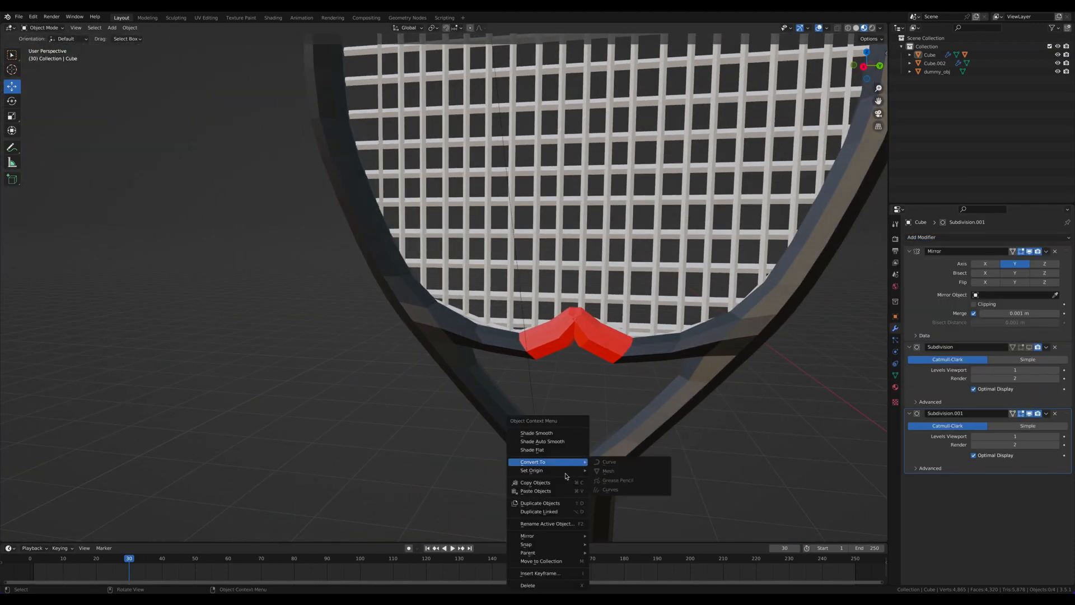
{"action": "middle_click_drag", "start_coordinate": [576, 472], "coordinate": [558, 475]}
{"action": "right_click", "coordinate": [558, 475]}
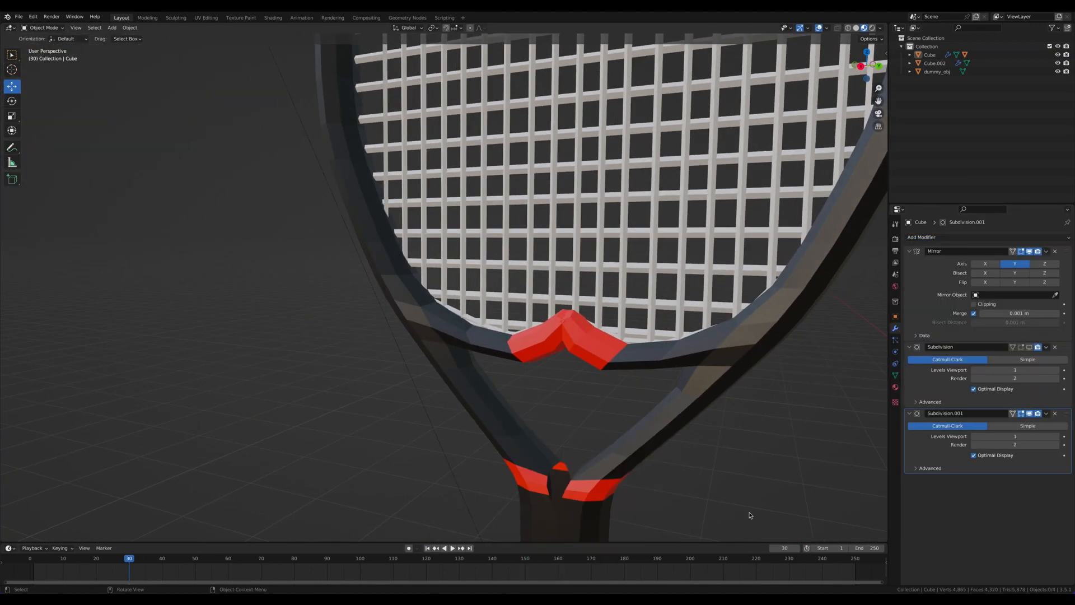
{"action": "scroll", "coordinate": [701, 509], "scroll_direction": "left", "scroll_amount": 5}
{"action": "scroll", "coordinate": [701, 510], "scroll_direction": "up", "scroll_amount": 3}
{"action": "right_click", "coordinate": [512, 473]}
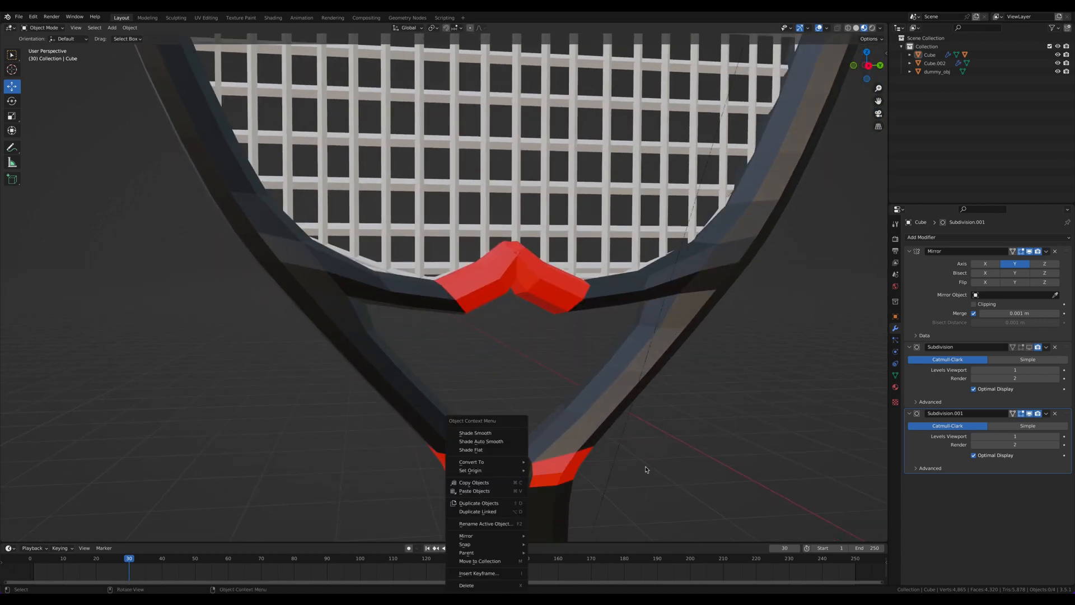
{"action": "right_click", "coordinate": [530, 474]}
{"action": "mouse_move", "coordinate": [532, 475]}
{"action": "key", "text": "Tab"}
{"action": "right_click", "coordinate": [511, 475]}
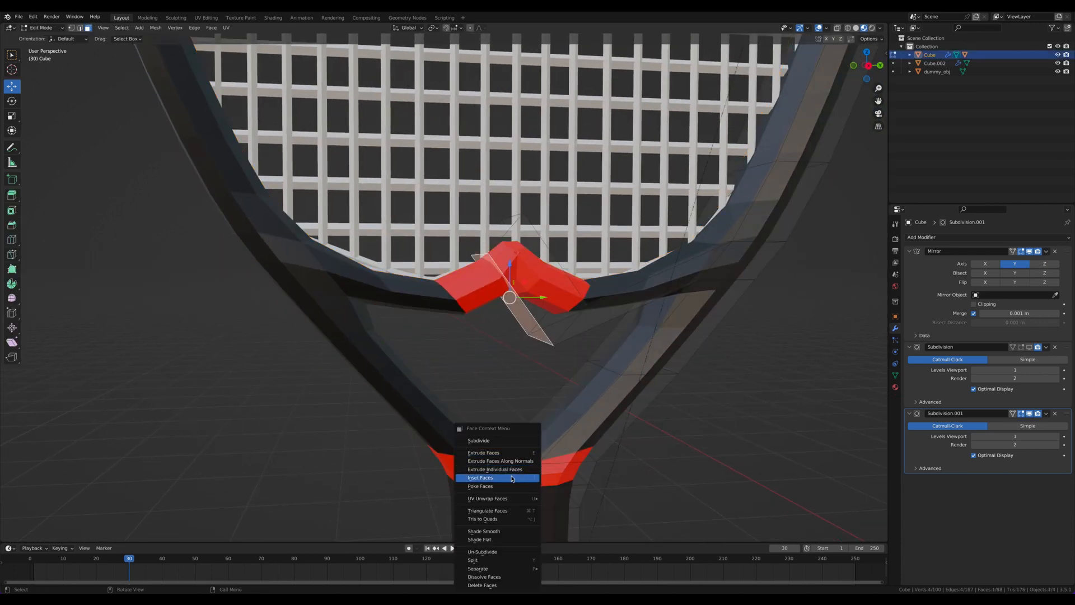
{"action": "left_click", "coordinate": [511, 475]}
{"action": "right_click", "coordinate": [521, 474]}
{"action": "left_click", "coordinate": [706, 497]}
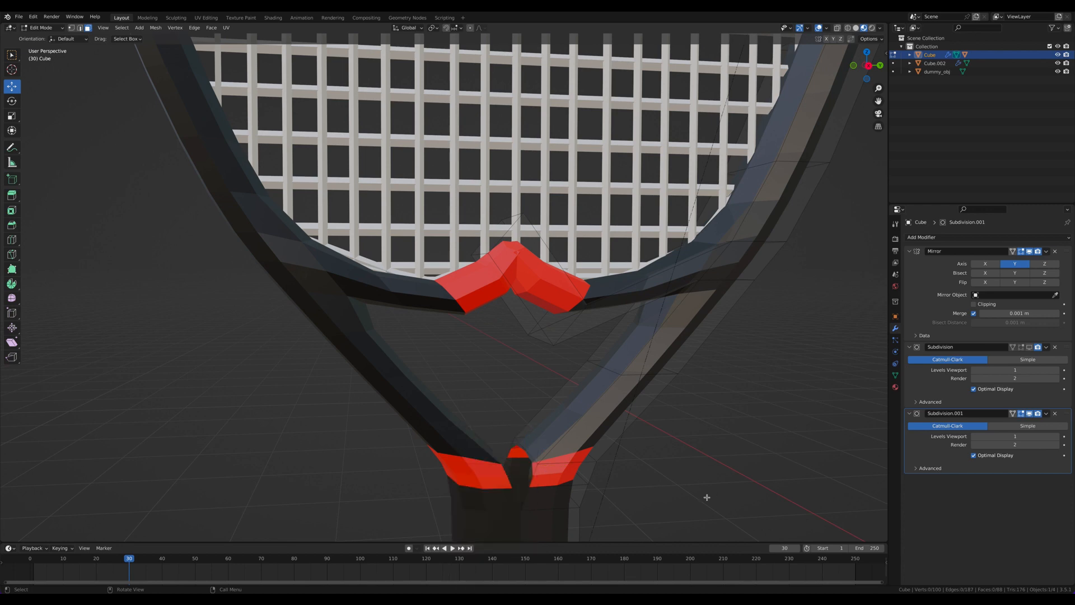
{"action": "right_click", "coordinate": [524, 477]}
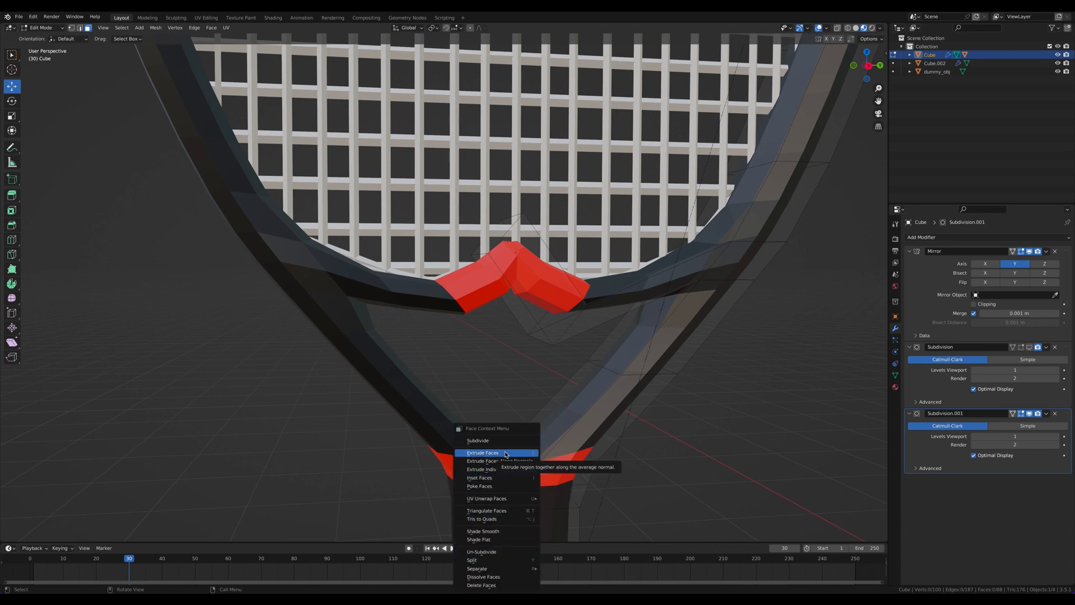
{"action": "scroll", "coordinate": [653, 468], "scroll_direction": "up", "scroll_amount": 5}
{"action": "left_click", "coordinate": [653, 468]}
{"action": "scroll", "coordinate": [653, 469], "scroll_direction": "down", "scroll_amount": 5}
{"action": "key", "text": "Tab"}
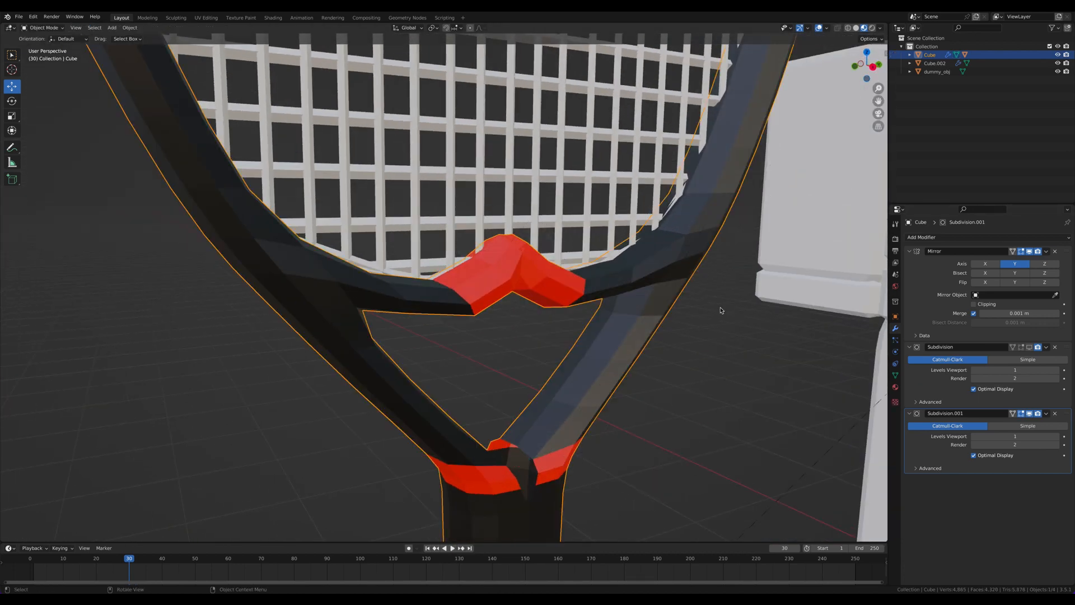
{"action": "scroll", "coordinate": [720, 307], "scroll_direction": "down", "scroll_amount": 8}
{"action": "middle_click_drag", "start_coordinate": [721, 307], "coordinate": [720, 308]}
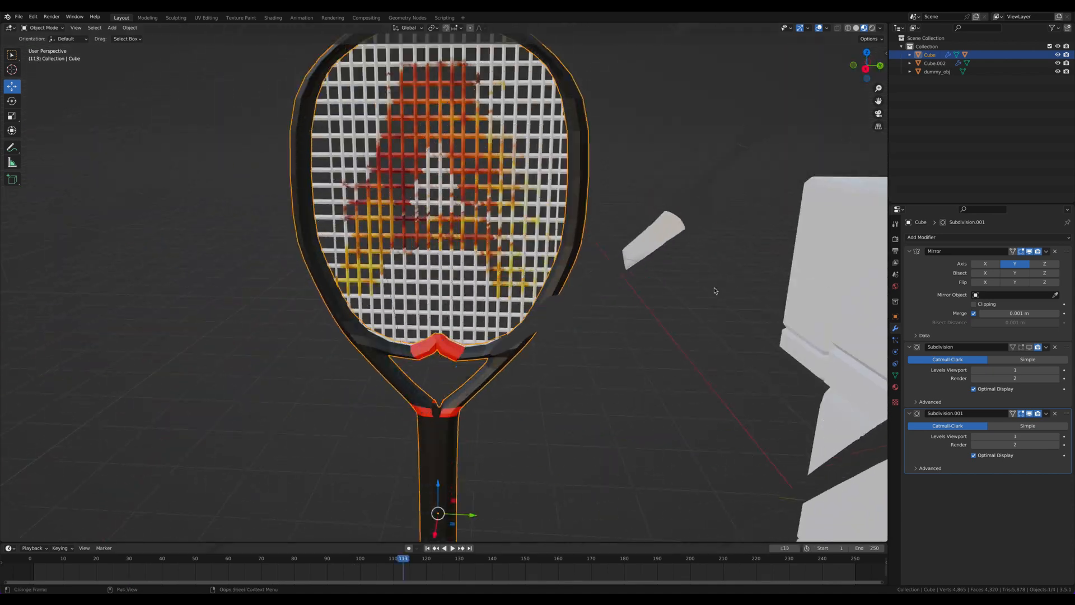
Examine the racket's patterned strings, select the string grid and view its UV layout
{"action": "middle_click_drag", "start_coordinate": [714, 288], "coordinate": [714, 292]}
{"action": "left_click", "coordinate": [715, 291]}
{"action": "scroll", "coordinate": [714, 291], "scroll_direction": "down", "scroll_amount": 2}
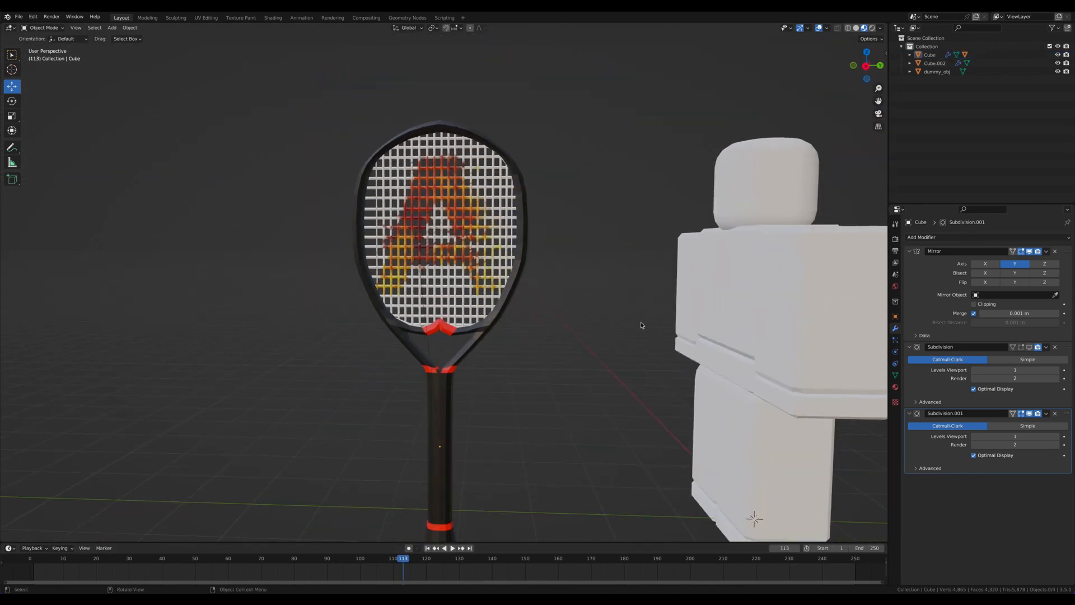
{"action": "middle_click_drag", "start_coordinate": [641, 325], "coordinate": [638, 325]}
{"action": "left_click", "coordinate": [476, 224]}
{"action": "left_click", "coordinate": [211, 19]}
{"action": "left_click", "coordinate": [125, 17]}
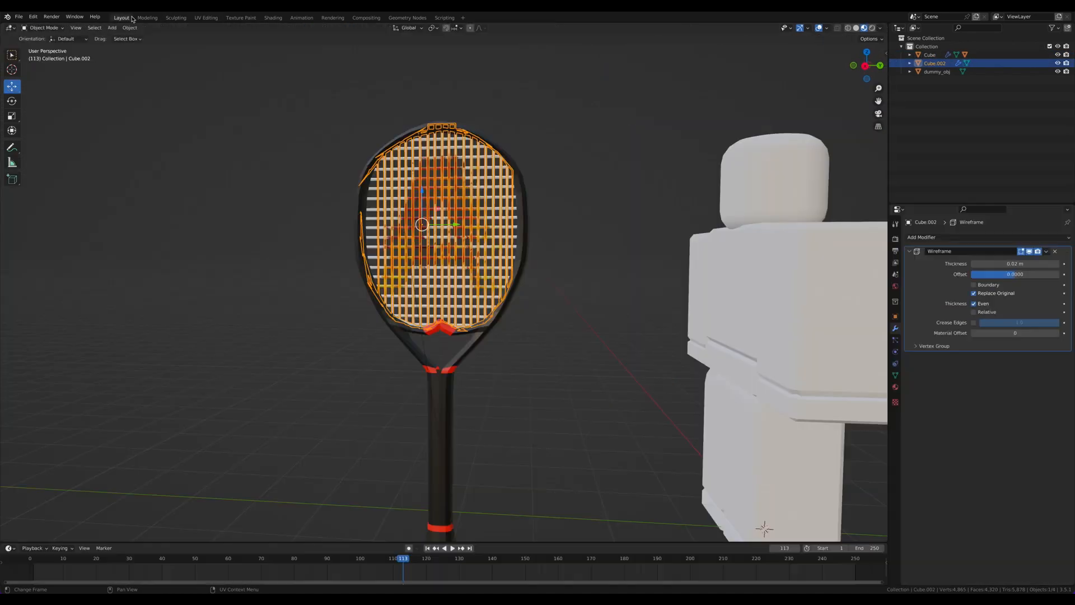
Compare the letter pattern on the racket's strings with the A.png image in the UV editor, viewing the racket from several sides
{"action": "left_click", "coordinate": [282, 139]}
{"action": "middle_click_drag", "start_coordinate": [281, 138], "coordinate": [291, 137]}
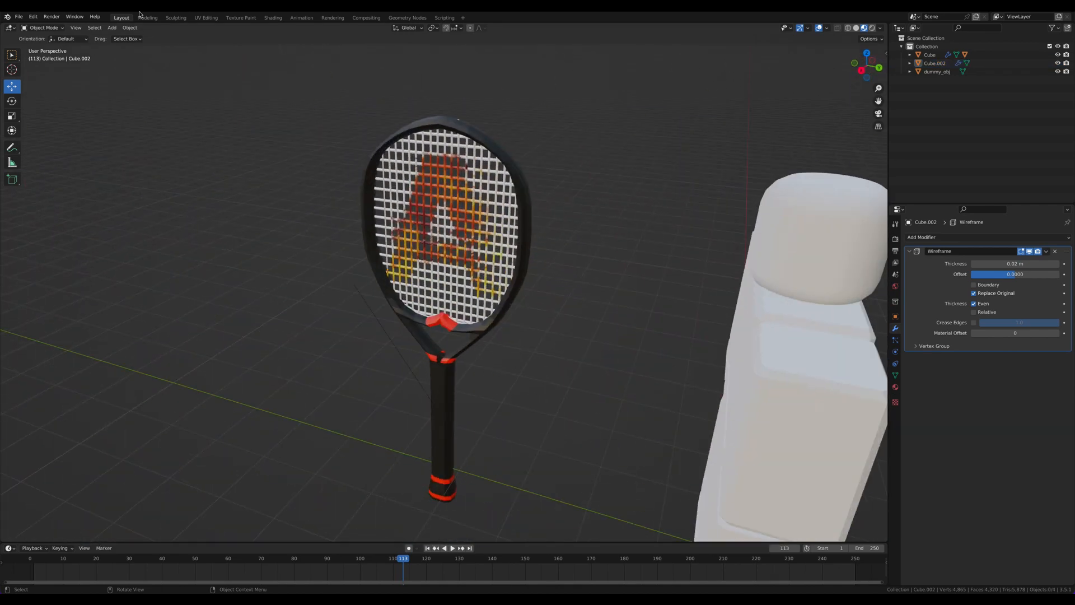
{"action": "left_click", "coordinate": [206, 19]}
{"action": "key", "text": "u"}
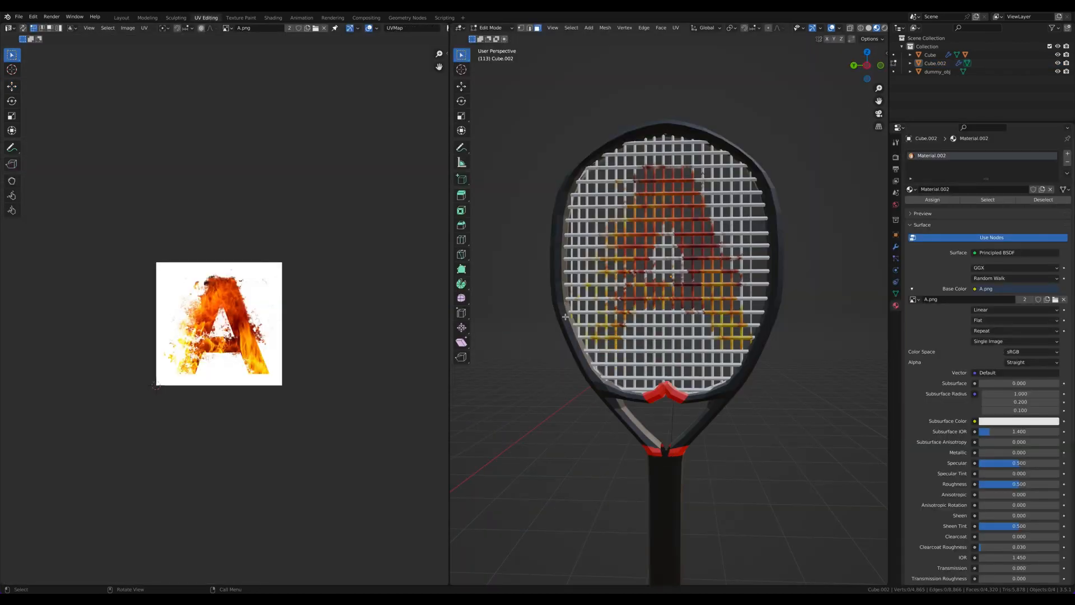
{"action": "scroll", "coordinate": [567, 323], "scroll_direction": "down", "scroll_amount": 2}
{"action": "scroll", "coordinate": [567, 323], "scroll_direction": "down", "scroll_amount": 6}
{"action": "scroll", "coordinate": [566, 323], "scroll_direction": "up", "scroll_amount": 9, "text": "ctrl"}
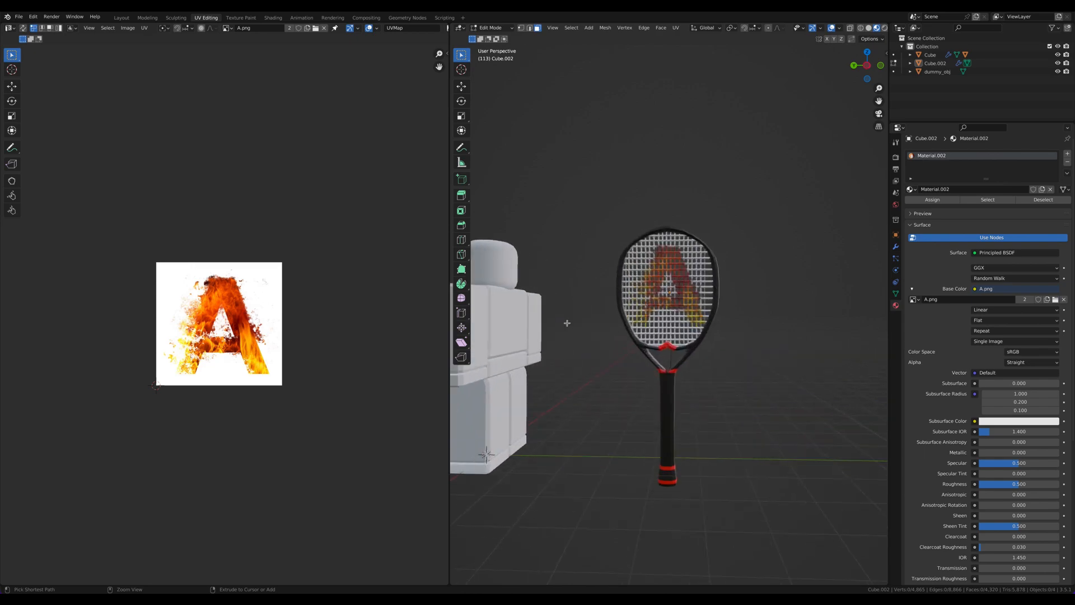
{"action": "left_click", "coordinate": [121, 18]}
{"action": "middle_click_drag", "start_coordinate": [427, 115], "coordinate": [444, 108]}
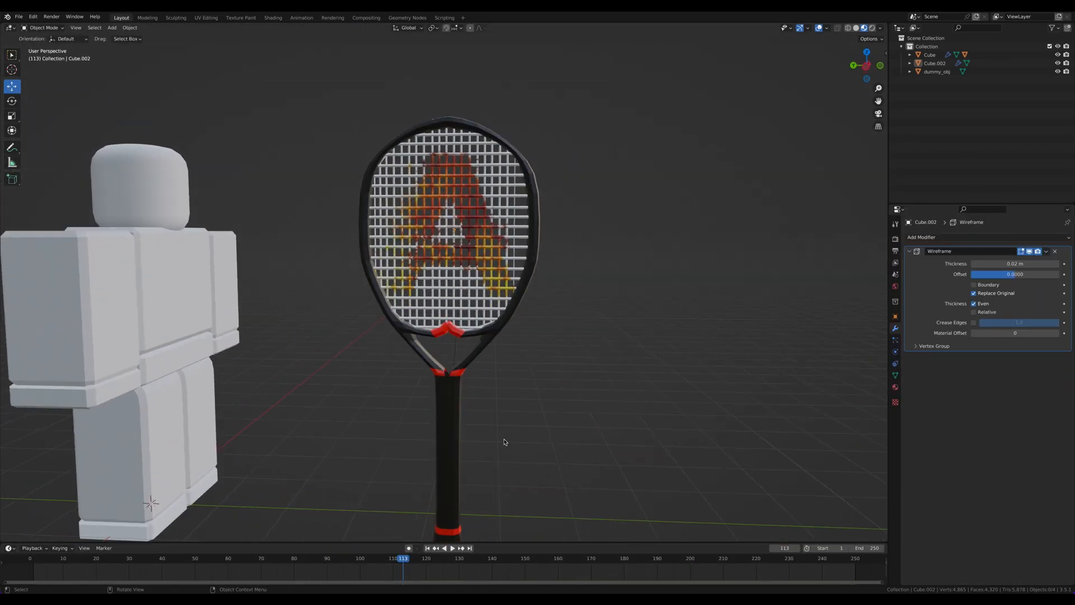
{"action": "scroll", "coordinate": [493, 457], "scroll_direction": "up", "scroll_amount": 6}
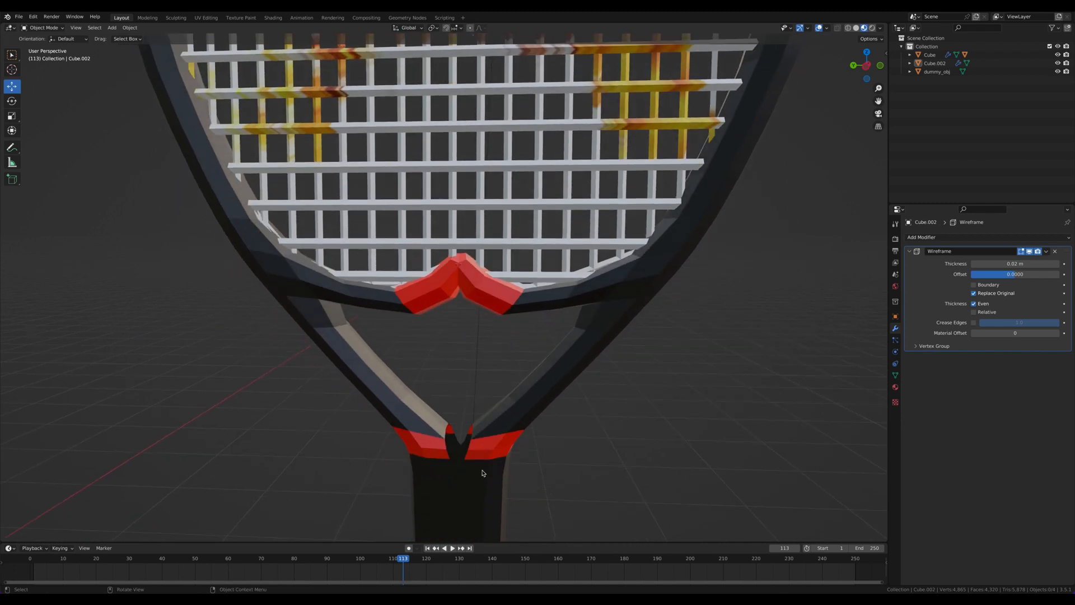
Adjust the frame's inner geometry where the fork meets the handle, shifting it toward the centre and slightly down
{"action": "left_click", "coordinate": [471, 439]}
{"action": "key", "text": "Tab"}
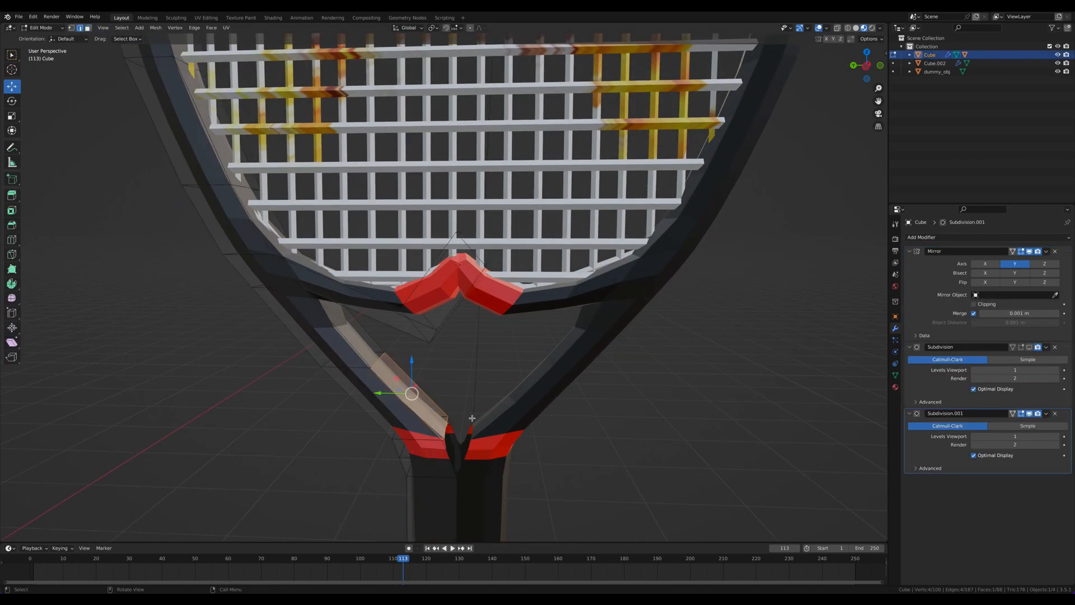
{"action": "left_click_drag", "start_coordinate": [422, 428], "coordinate": [439, 428]}
{"action": "left_click_drag", "start_coordinate": [462, 406], "coordinate": [463, 419]}
{"action": "left_click", "coordinate": [597, 471]}
{"action": "middle_click_drag", "start_coordinate": [597, 471], "coordinate": [608, 464]}
{"action": "key", "text": "Tab"}
{"action": "left_click", "coordinate": [608, 465]}
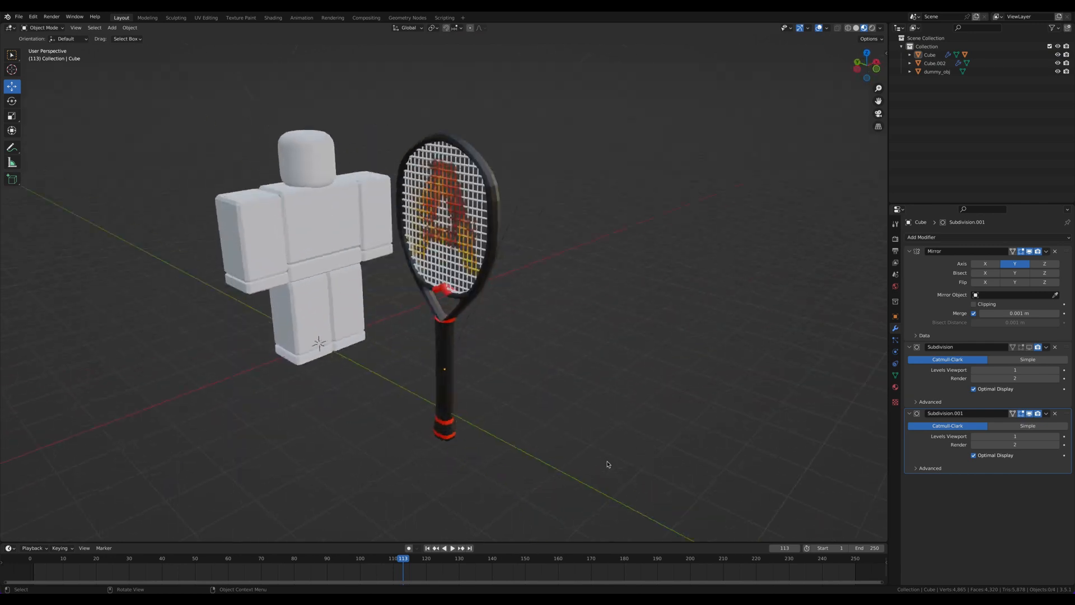
Try moving the string grid out of the frame along Y, and undo the move
{"action": "left_click", "coordinate": [483, 223]}
{"action": "middle_click_drag", "start_coordinate": [485, 224], "coordinate": [525, 233]}
{"action": "left_click_drag", "start_coordinate": [447, 199], "coordinate": [600, 218]}
{"action": "middle_click_drag", "start_coordinate": [600, 215], "coordinate": [562, 244]}
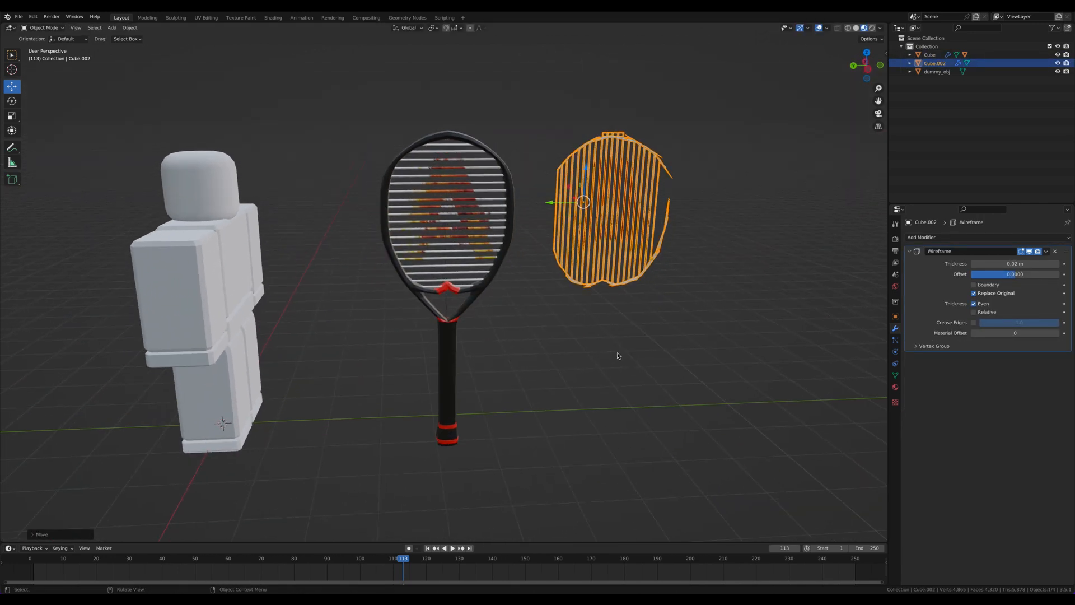
{"action": "middle_click_drag", "start_coordinate": [526, 334], "coordinate": [722, 354]}
{"action": "key", "text": "ctrl+z"}
{"action": "key", "text": "ctrl+z"}
Select the string grid and the frame together and move the whole racket along Y toward the dummy
{"action": "middle_click_drag", "start_coordinate": [569, 358], "coordinate": [468, 271]}
{"action": "left_click", "coordinate": [468, 270]}
{"action": "left_click", "coordinate": [462, 284], "text": "shift"}
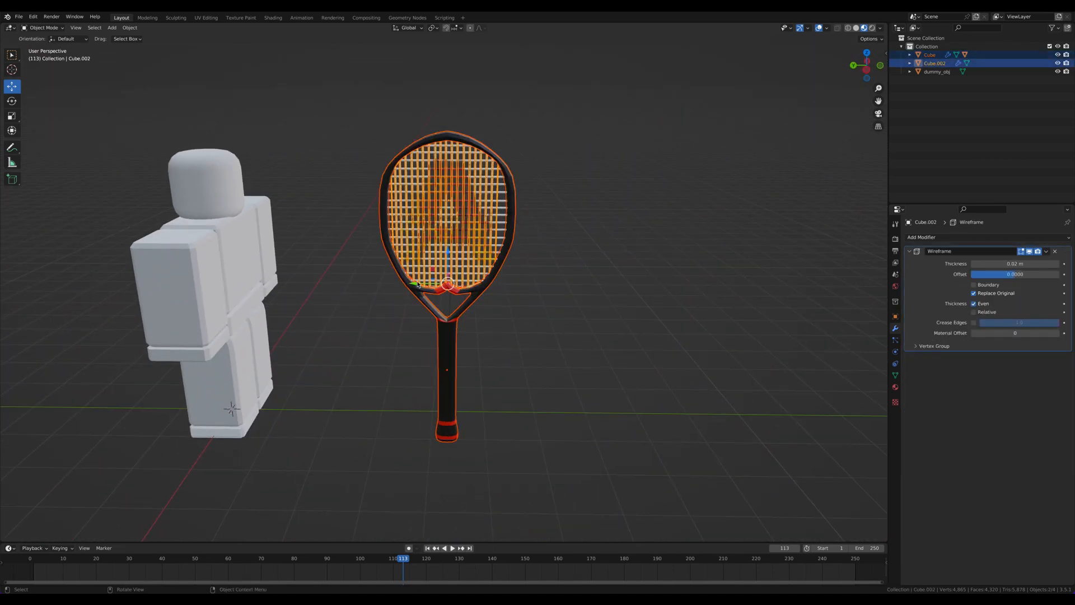
{"action": "left_click_drag", "start_coordinate": [413, 284], "coordinate": [319, 284]}
{"action": "middle_click_drag", "start_coordinate": [525, 250], "coordinate": [458, 247]}
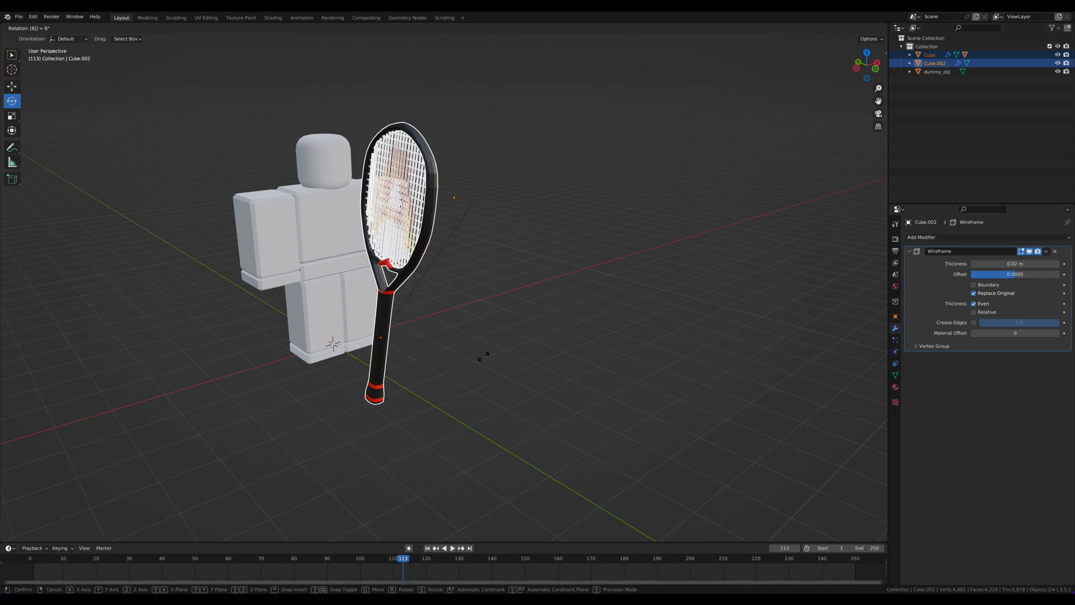
Rotate the whole racket by 90° so it points forward from the dummy, and scale it down
{"action": "key", "text": "BackSpace"}
{"action": "type", "text": "90"}
{"action": "key", "text": "Return"}
{"action": "key", "text": "ctrl+z"}
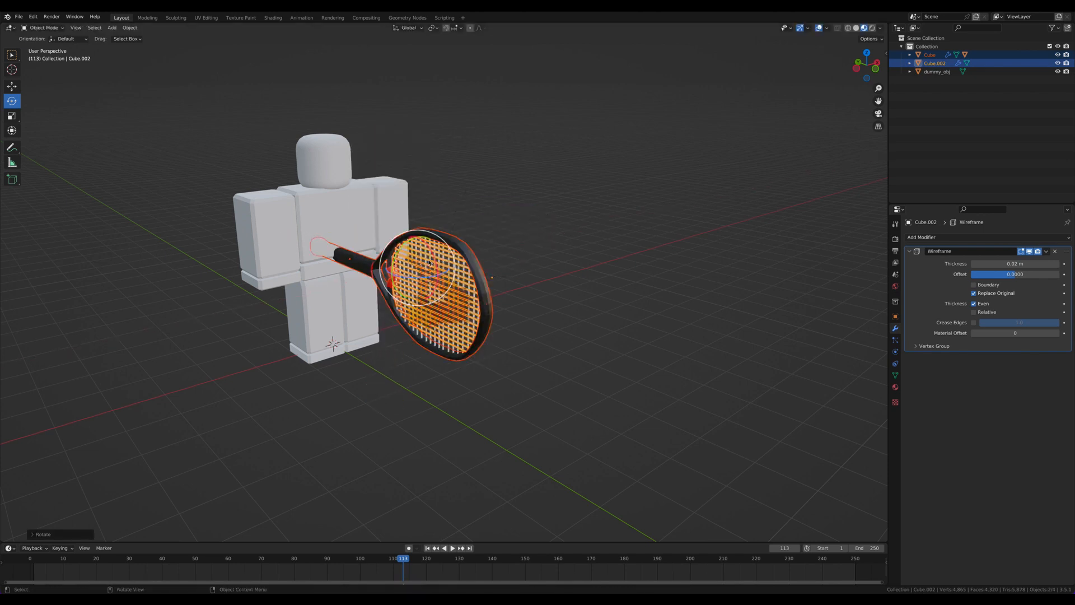
{"action": "middle_click_drag", "start_coordinate": [554, 343], "coordinate": [234, 311]}
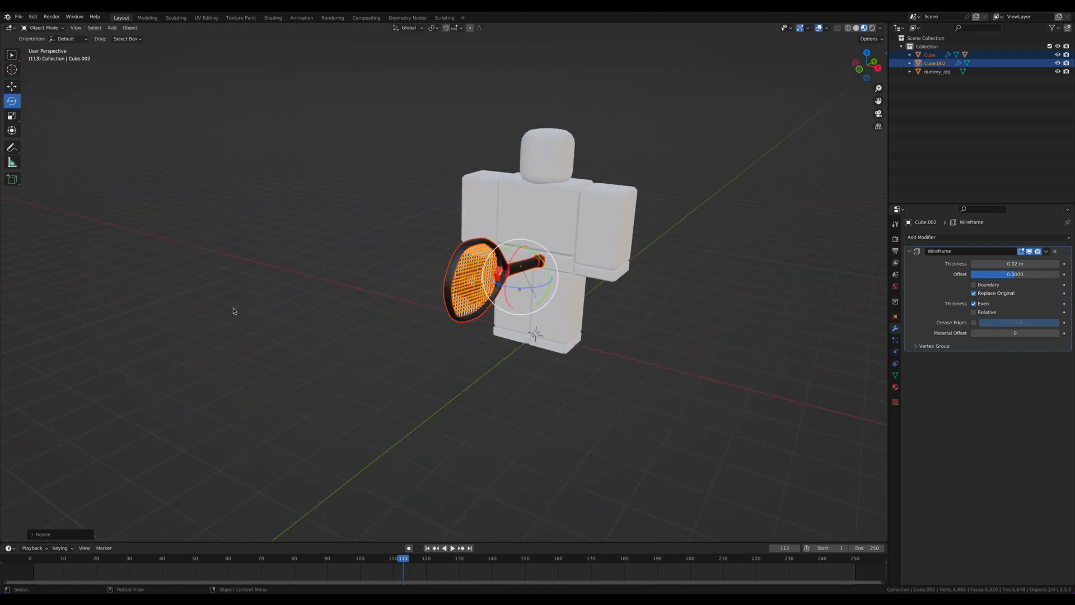
Move the racket to the dummy's arm so that the handle lies just below the hand
{"action": "left_click", "coordinate": [9, 88]}
{"action": "middle_click_drag", "start_coordinate": [532, 226], "coordinate": [554, 278]}
{"action": "left_click_drag", "start_coordinate": [551, 275], "coordinate": [415, 226]}
{"action": "middle_click_drag", "start_coordinate": [400, 227], "coordinate": [498, 241]}
{"action": "middle_click_drag", "start_coordinate": [365, 257], "coordinate": [382, 233]}
{"action": "left_click_drag", "start_coordinate": [312, 334], "coordinate": [288, 333]}
{"action": "middle_click_drag", "start_coordinate": [292, 331], "coordinate": [302, 308]}
{"action": "left_click_drag", "start_coordinate": [313, 284], "coordinate": [313, 275]}
{"action": "key", "text": "g"}
{"action": "key", "text": "y"}
{"action": "left_click", "coordinate": [511, 325]}
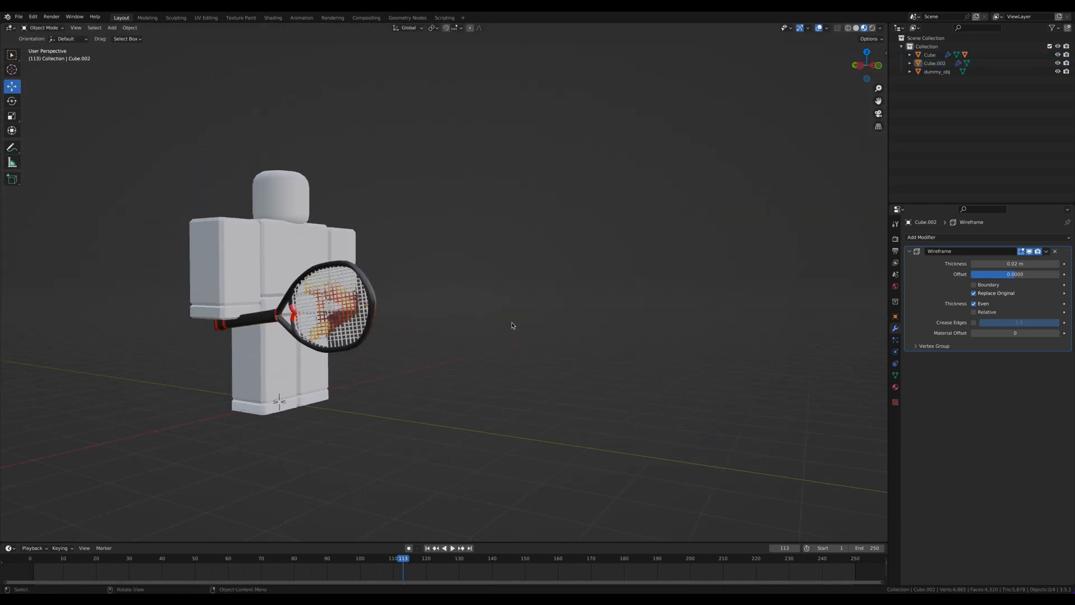
Select the frame and the strings together and scale the racket down slightly
{"action": "mouse_move", "coordinate": [512, 325]}
{"action": "middle_mouse_down"}
{"action": "mouse_move", "coordinate": [358, 326]}
{"action": "mouse_move", "coordinate": [511, 325]}
{"action": "middle_mouse_up"}
{"action": "left_click", "coordinate": [300, 354]}
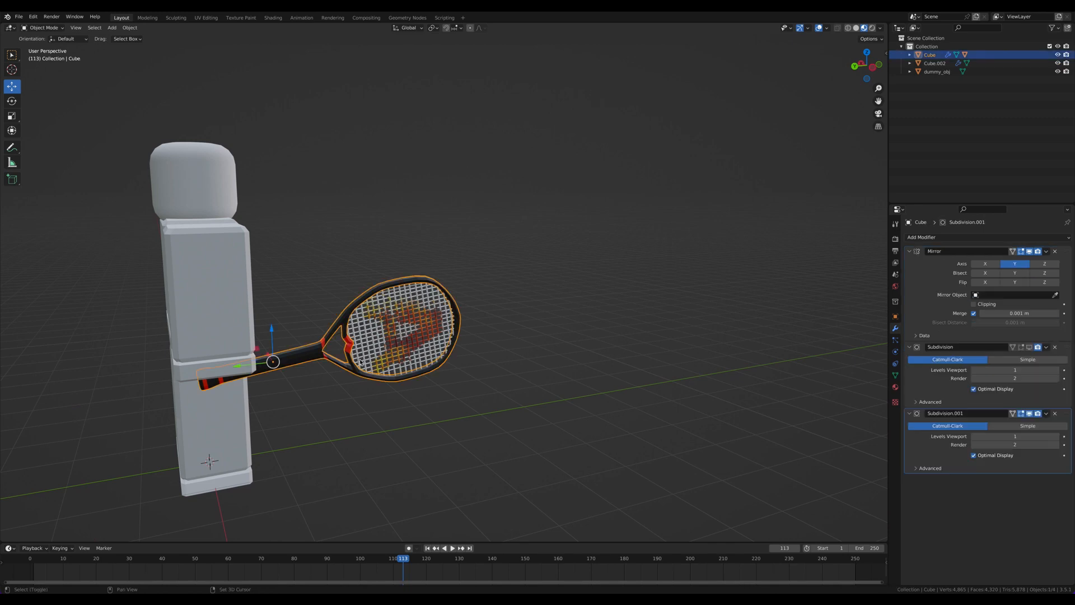
{"action": "left_click", "coordinate": [299, 354], "text": "shift"}
{"action": "key", "text": "s"}
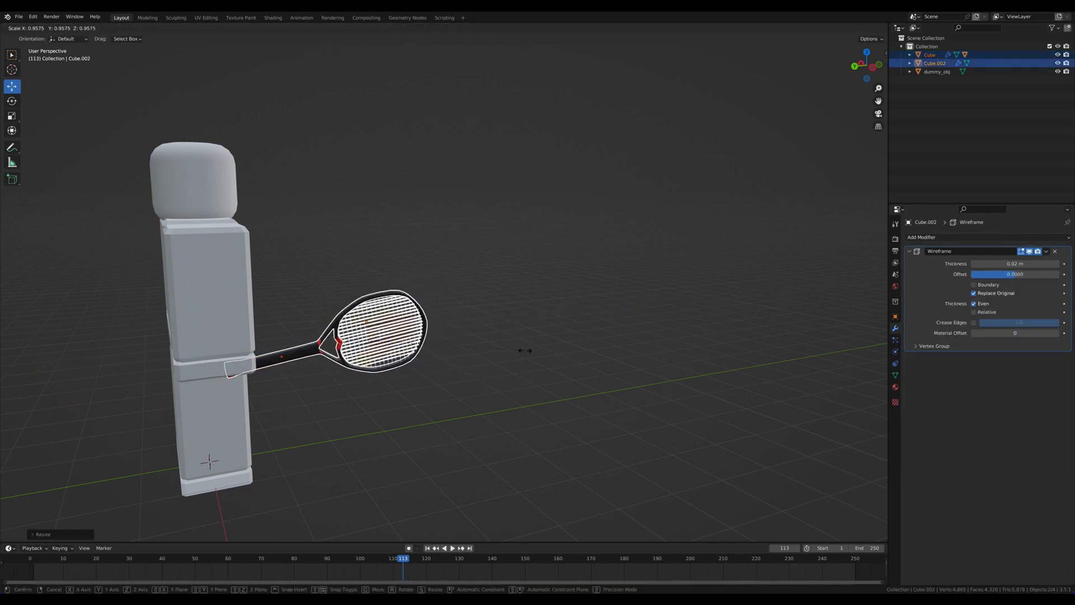
{"action": "left_click", "coordinate": [425, 361]}
{"action": "middle_click_drag", "start_coordinate": [386, 341], "coordinate": [247, 346]}
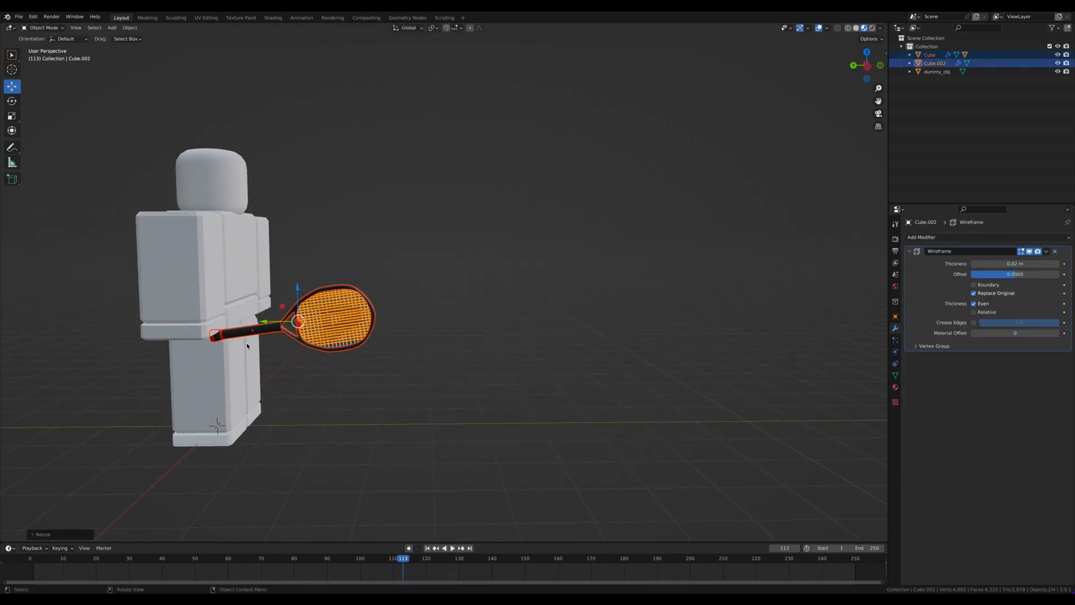
Try shifting the racket along Y beside the dummy's hand, and undo the move
{"action": "left_click_drag", "start_coordinate": [268, 323], "coordinate": [283, 323]}
{"action": "left_click", "coordinate": [314, 274]}
{"action": "middle_click_drag", "start_coordinate": [314, 275], "coordinate": [275, 290]}
{"action": "scroll", "coordinate": [297, 286], "scroll_direction": "up", "scroll_amount": 1}
{"action": "key", "text": "ctrl+z"}
{"action": "key", "text": "ctrl+z"}
Scale the frame and strings up slightly to fit the dummy's proportions
{"action": "left_click_drag", "start_coordinate": [225, 328], "coordinate": [229, 330]}
{"action": "key", "text": "s"}
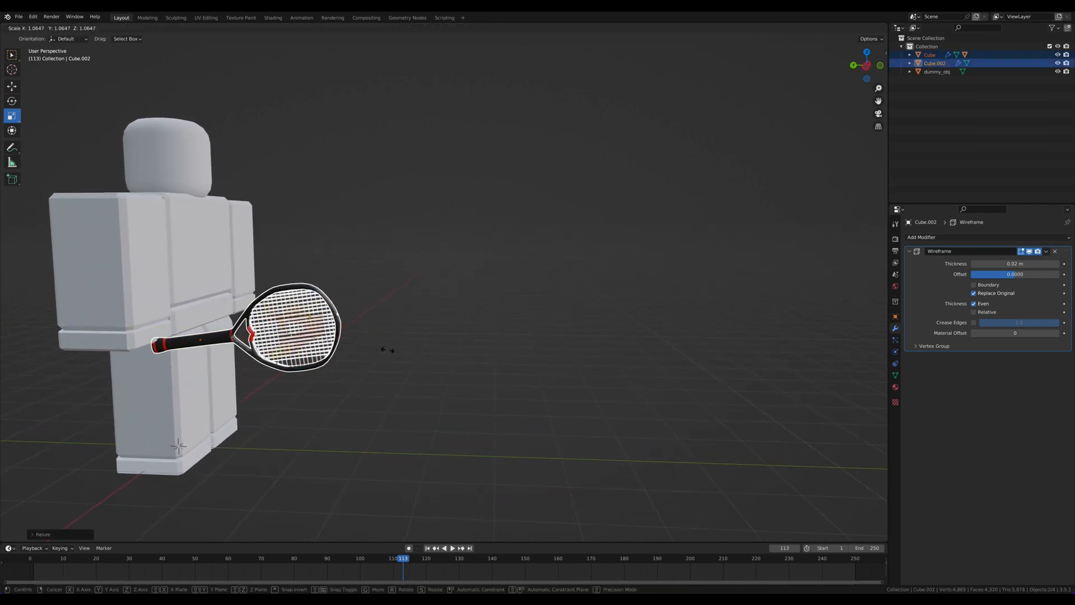
{"action": "left_click", "coordinate": [392, 351]}
{"action": "key", "text": "ctrl+z"}
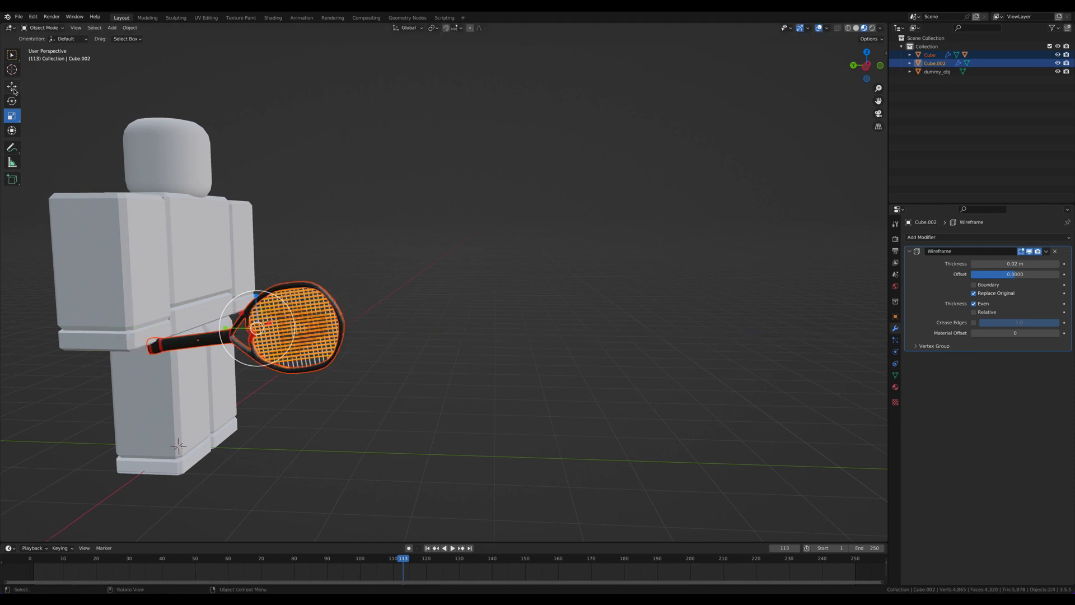
Shift the frame and strings along Y until the racket's handle sits in the dummy's hand
{"action": "left_click_drag", "start_coordinate": [233, 330], "coordinate": [212, 330]}
{"action": "left_click", "coordinate": [425, 327]}
{"action": "middle_click_drag", "start_coordinate": [425, 327], "coordinate": [464, 327]}
{"action": "left_click", "coordinate": [387, 331]}
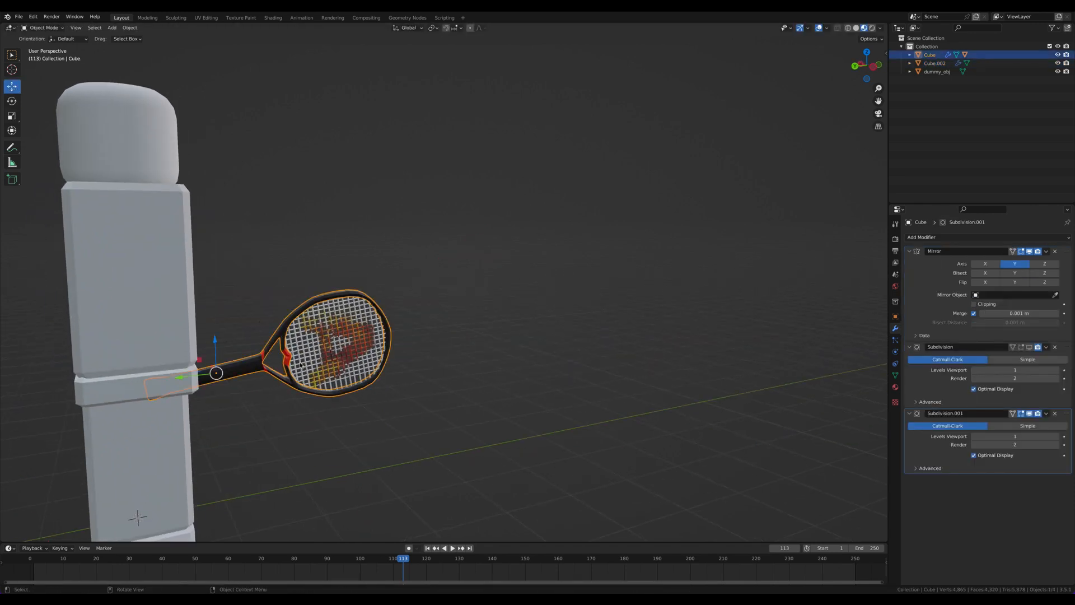
{"action": "left_click", "coordinate": [388, 331], "text": "shift"}
{"action": "left_click_drag", "start_coordinate": [249, 354], "coordinate": [244, 355]}
{"action": "middle_click_drag", "start_coordinate": [429, 347], "coordinate": [376, 326]}
{"action": "left_click", "coordinate": [447, 357]}
{"action": "scroll", "coordinate": [358, 326], "scroll_direction": "up", "scroll_amount": 4}
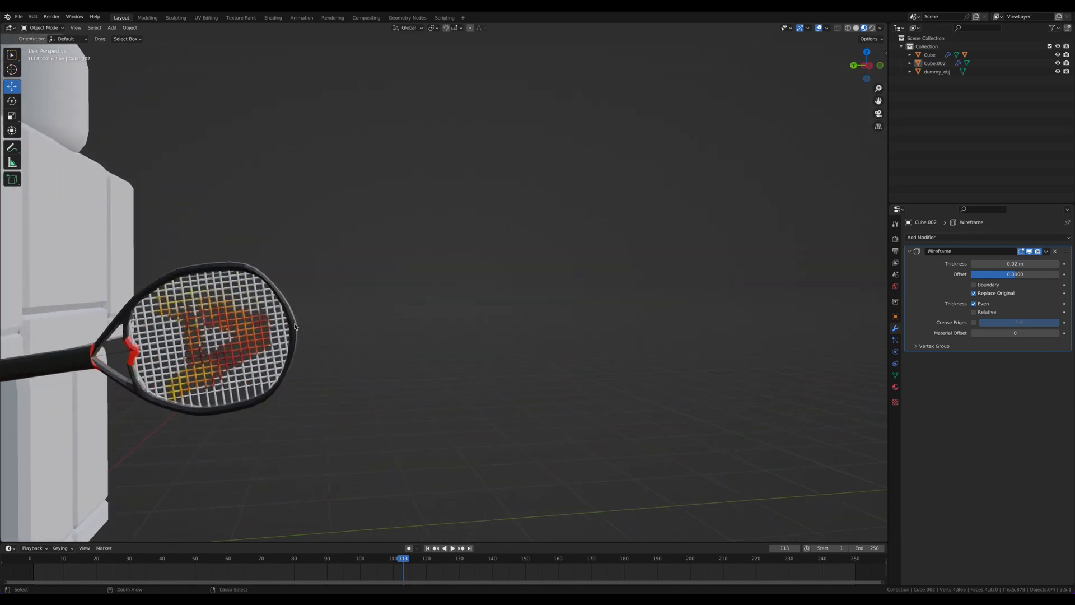
Try pasting copied racket objects and moving them along Y, and undo both actions
{"action": "middle_click_drag", "start_coordinate": [230, 328], "coordinate": [298, 278], "text": "shift"}
{"action": "left_click", "coordinate": [243, 315]}
{"action": "left_click", "coordinate": [317, 307], "text": "shift"}
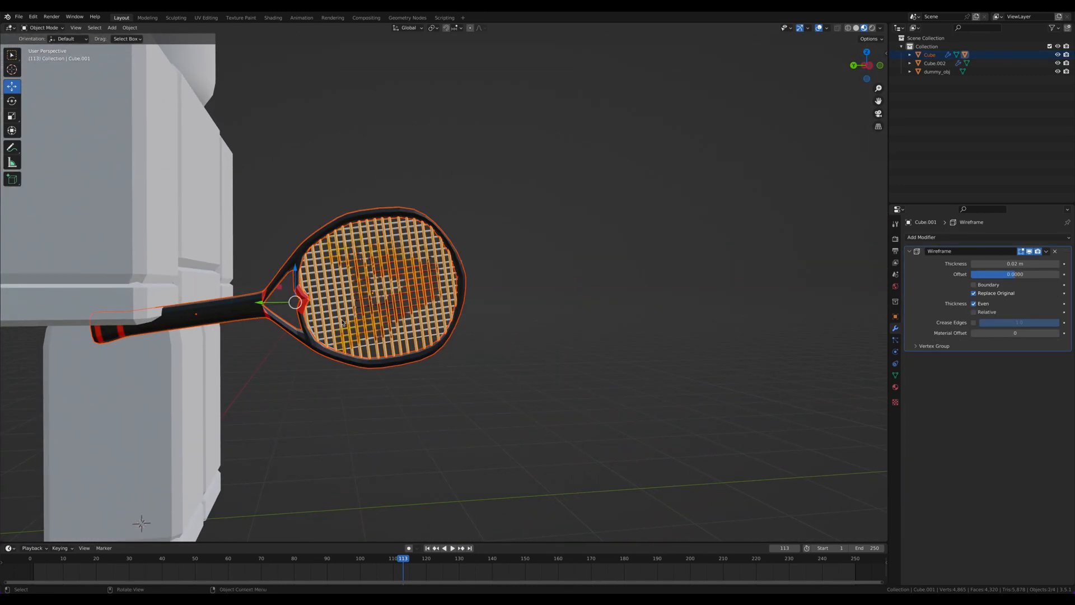
{"action": "scroll", "coordinate": [317, 307], "scroll_direction": "up", "scroll_amount": 3}
{"action": "left_click", "coordinate": [62, 315], "text": "shift"}
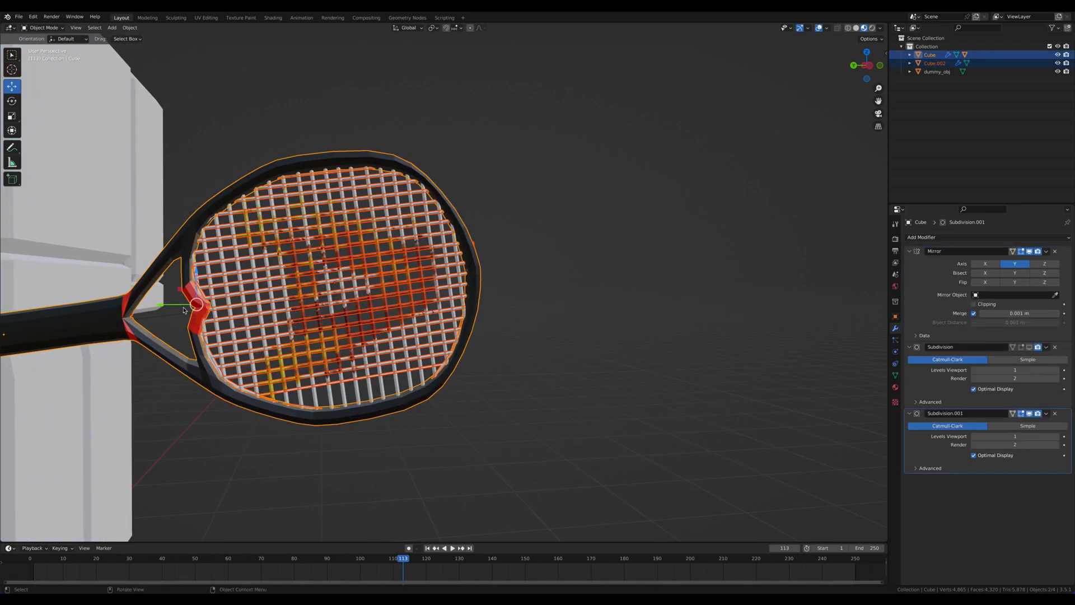
{"action": "key", "text": "ctrl+v"}
{"action": "left_click_drag", "start_coordinate": [171, 306], "coordinate": [614, 305]}
{"action": "key", "text": "ctrl+z"}
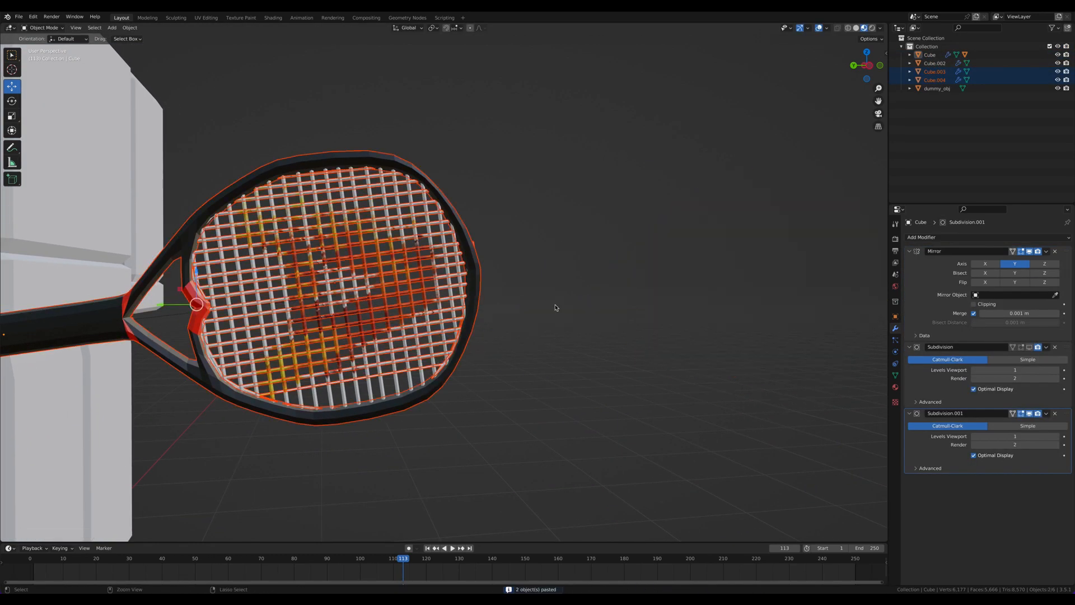
{"action": "key", "text": "ctrl+z"}
Duplicate the racket's strings and frame by copying and pasting them, and move the copy forward along Y
{"action": "left_click", "coordinate": [247, 319]}
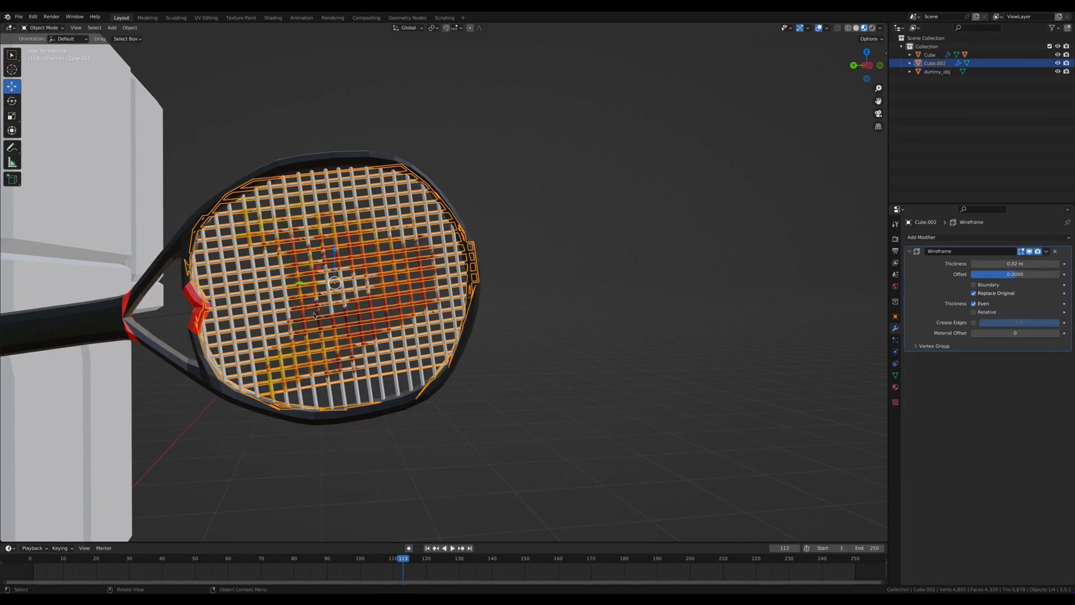
{"action": "left_click", "coordinate": [246, 324], "text": "shift"}
{"action": "left_click", "coordinate": [197, 320], "text": "shift"}
{"action": "key", "text": "ctrl+c"}
{"action": "key", "text": "ctrl+v"}
{"action": "left_click_drag", "start_coordinate": [165, 307], "coordinate": [776, 307]}
{"action": "middle_click_drag", "start_coordinate": [490, 374], "coordinate": [491, 393]}
{"action": "scroll", "coordinate": [491, 393], "scroll_direction": "down", "scroll_amount": 5}
Move the duplicate racket farther away from the dummy, clear of the held racket
{"action": "left_click_drag", "start_coordinate": [563, 314], "coordinate": [619, 312]}
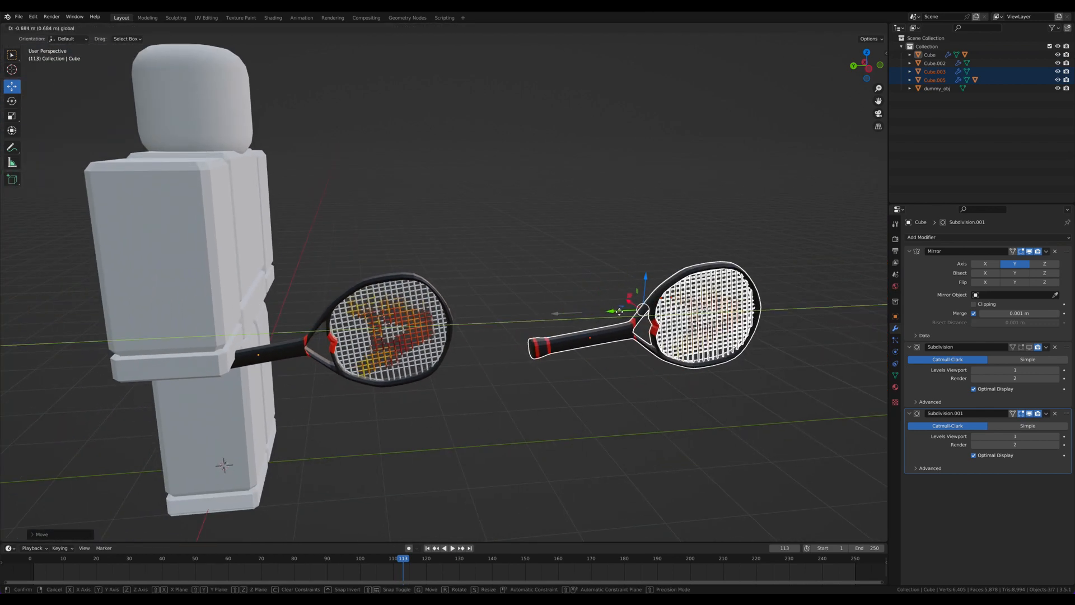
{"action": "left_click", "coordinate": [619, 312]}
{"action": "key", "text": "ctrl+z"}
{"action": "left_click_drag", "start_coordinate": [725, 299], "coordinate": [782, 339]}
{"action": "left_click", "coordinate": [683, 322]}
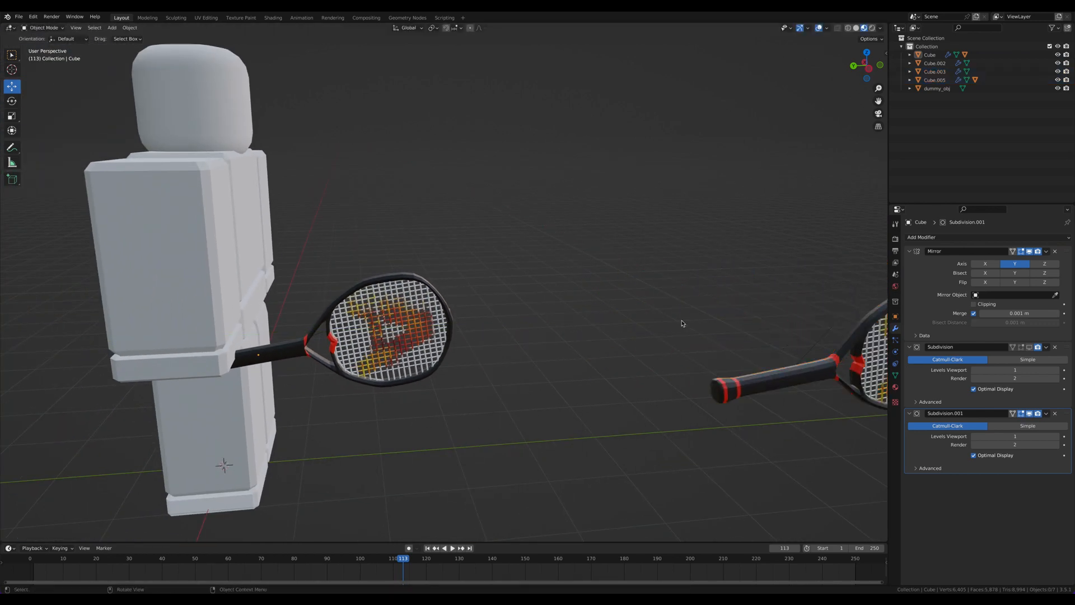
Try Shade Smooth on the frame of the racket in the dummy's hand and check its look from a distance
{"action": "middle_click_drag", "start_coordinate": [684, 322], "coordinate": [676, 323]}
{"action": "scroll", "coordinate": [674, 322], "scroll_direction": "up", "scroll_amount": 4}
{"action": "middle_click_drag", "start_coordinate": [555, 312], "coordinate": [554, 369], "text": "ctrl"}
{"action": "middle_click_drag", "start_coordinate": [554, 370], "coordinate": [555, 263], "text": "shift"}
{"action": "left_click", "coordinate": [557, 308]}
{"action": "left_click", "coordinate": [560, 297], "text": "shift"}
{"action": "left_click", "coordinate": [500, 285]}
{"action": "left_click", "coordinate": [490, 308]}
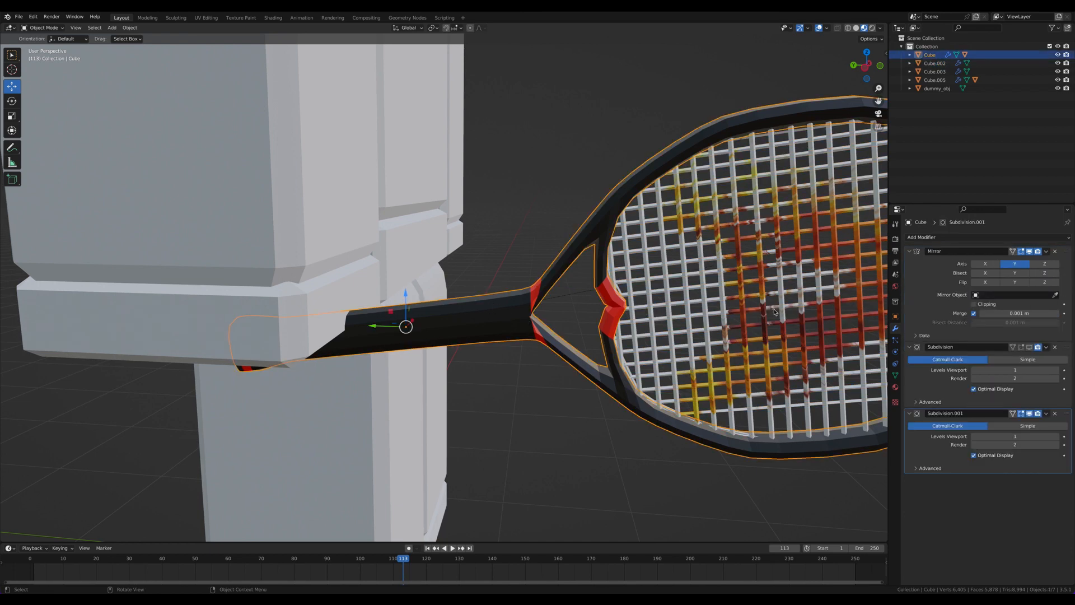
{"action": "right_click", "coordinate": [513, 320]}
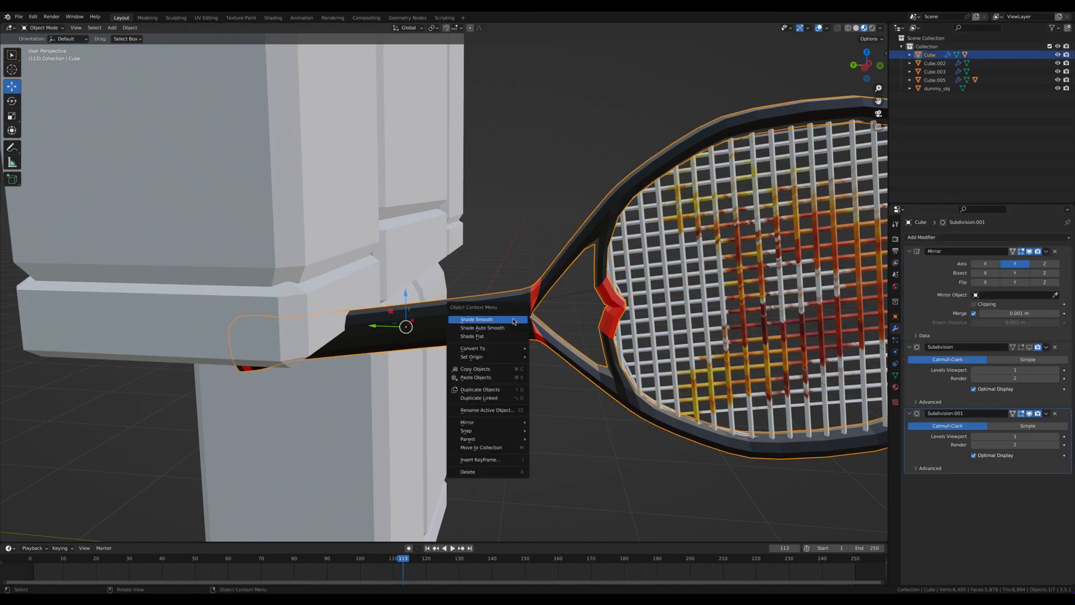
{"action": "left_click", "coordinate": [514, 320]}
{"action": "left_click", "coordinate": [507, 251]}
{"action": "scroll", "coordinate": [507, 250], "scroll_direction": "down", "scroll_amount": 5}
{"action": "middle_click_drag", "start_coordinate": [487, 275], "coordinate": [508, 251]}
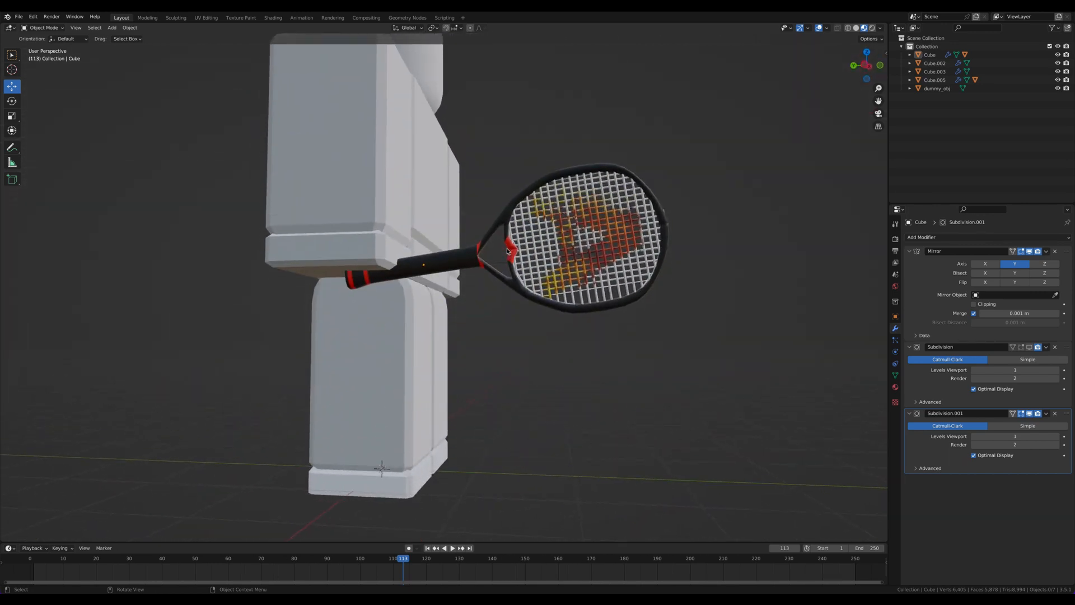
Apply Shade Smooth to the frame of the racket held by the dummy
{"action": "left_click", "coordinate": [557, 315]}
{"action": "scroll", "coordinate": [557, 315], "scroll_direction": "up", "scroll_amount": 6}
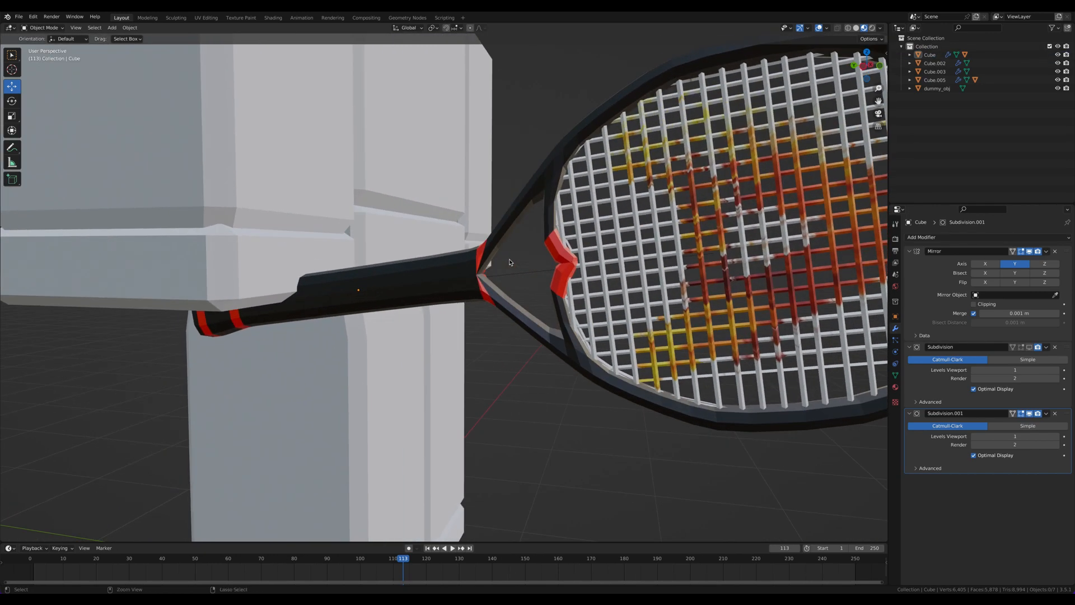
{"action": "right_click", "coordinate": [439, 296]}
{"action": "left_click", "coordinate": [438, 295]}
{"action": "right_click", "coordinate": [442, 286]}
{"action": "left_click", "coordinate": [442, 285]}
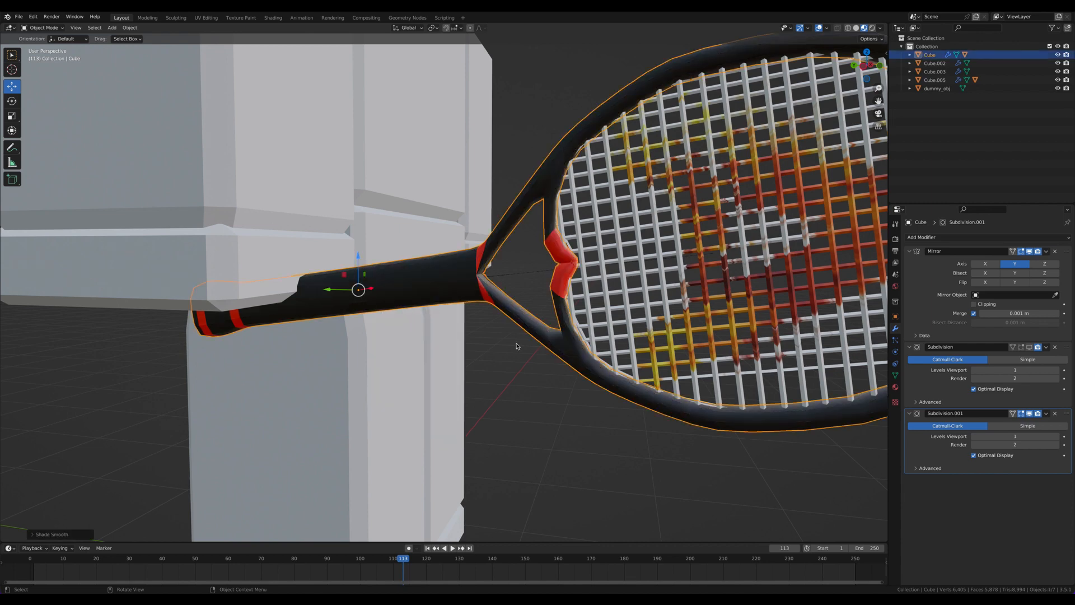
{"action": "left_click", "coordinate": [542, 356]}
{"action": "scroll", "coordinate": [542, 356], "scroll_direction": "down", "scroll_amount": 6}
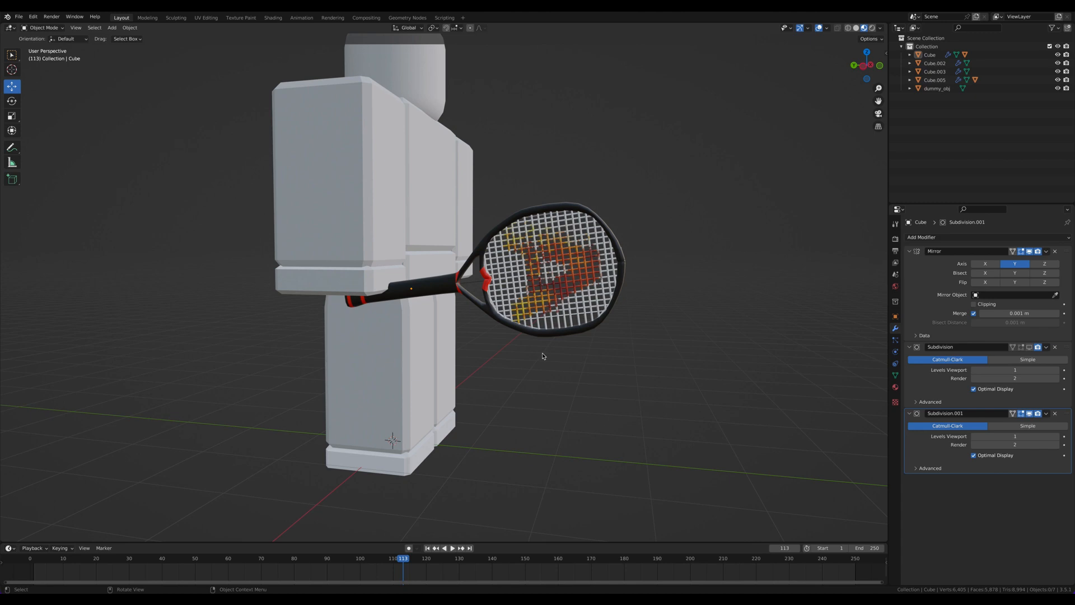
Select the duplicate racket's frame and strings and move them closer to the dummy, beside the held racket
{"action": "scroll", "coordinate": [546, 355], "scroll_direction": "right", "scroll_amount": 10}
{"action": "scroll", "coordinate": [547, 355], "scroll_direction": "down", "scroll_amount": 5, "text": "ctrl"}
{"action": "scroll", "coordinate": [547, 355], "scroll_direction": "left", "scroll_amount": 5}
{"action": "scroll", "coordinate": [547, 355], "scroll_direction": "left", "scroll_amount": 5, "text": "shift"}
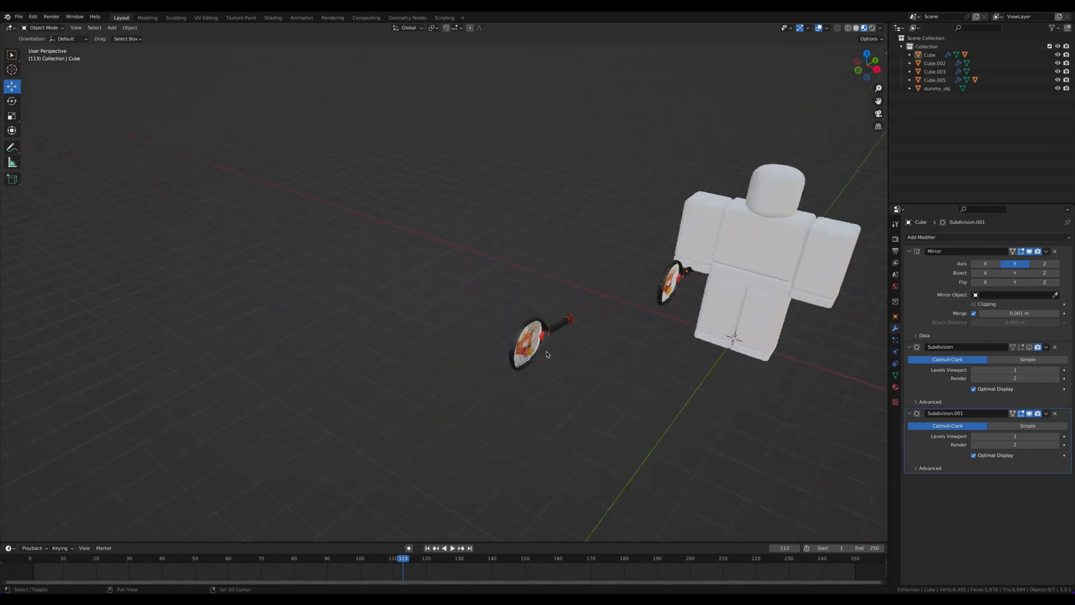
{"action": "left_click", "coordinate": [547, 355]}
{"action": "key", "text": "KP_Decimal"}
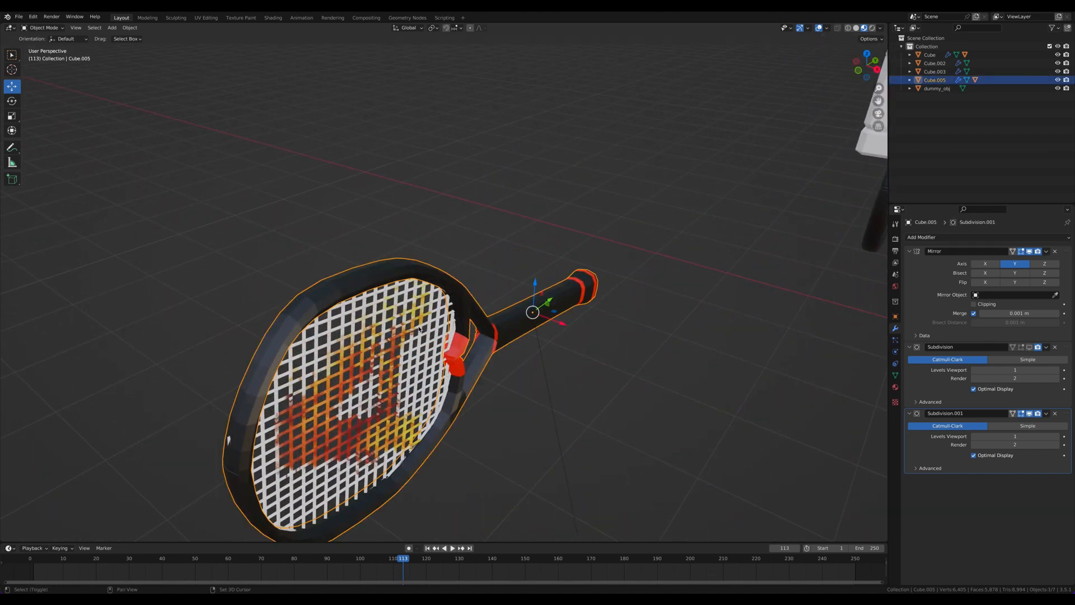
{"action": "left_click", "coordinate": [419, 330], "text": "shift"}
{"action": "scroll", "coordinate": [419, 330], "scroll_direction": "down", "scroll_amount": 8, "text": "ctrl"}
{"action": "left_click_drag", "start_coordinate": [500, 316], "coordinate": [656, 208]}
{"action": "scroll", "coordinate": [610, 245], "scroll_direction": "left", "scroll_amount": 5}
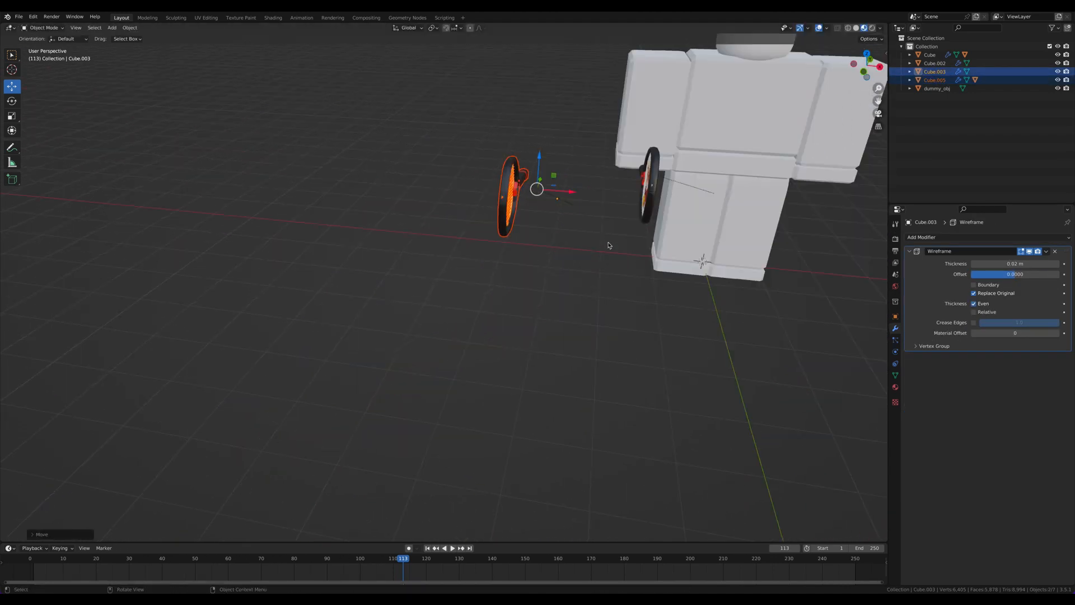
Check which scene objects form the frame and strings of the racket held by the dummy, viewing both rackets from several sides
{"action": "scroll", "coordinate": [610, 245], "scroll_direction": "left", "scroll_amount": 15}
{"action": "left_click_drag", "start_coordinate": [305, 312], "coordinate": [563, 401]}
{"action": "left_click", "coordinate": [454, 315]}
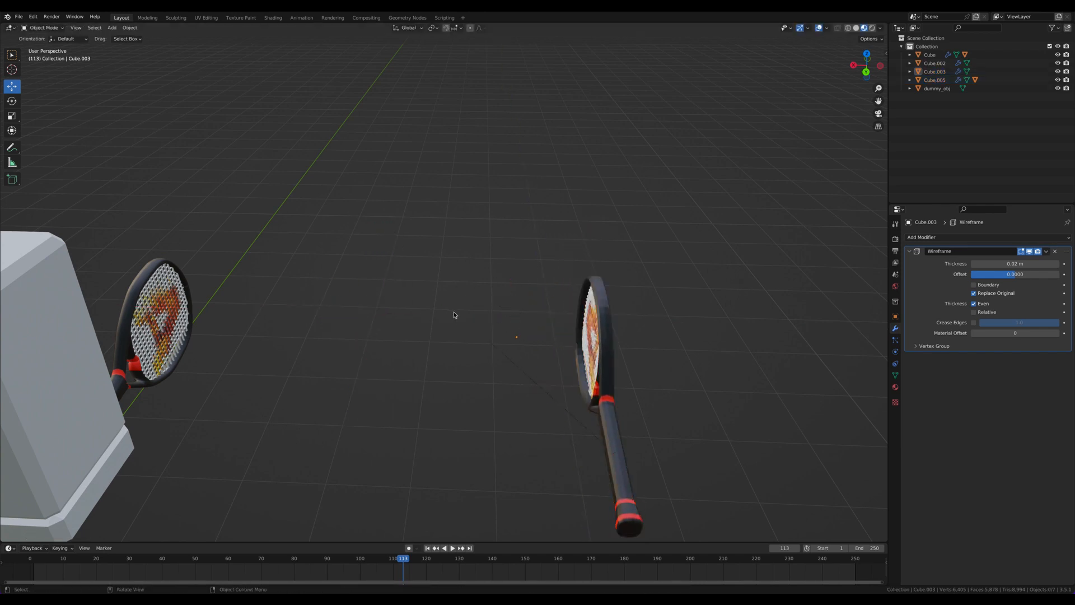
{"action": "scroll", "coordinate": [626, 252], "scroll_direction": "right", "scroll_amount": 15}
{"action": "left_click", "coordinate": [933, 72]}
{"action": "left_click", "coordinate": [667, 163]}
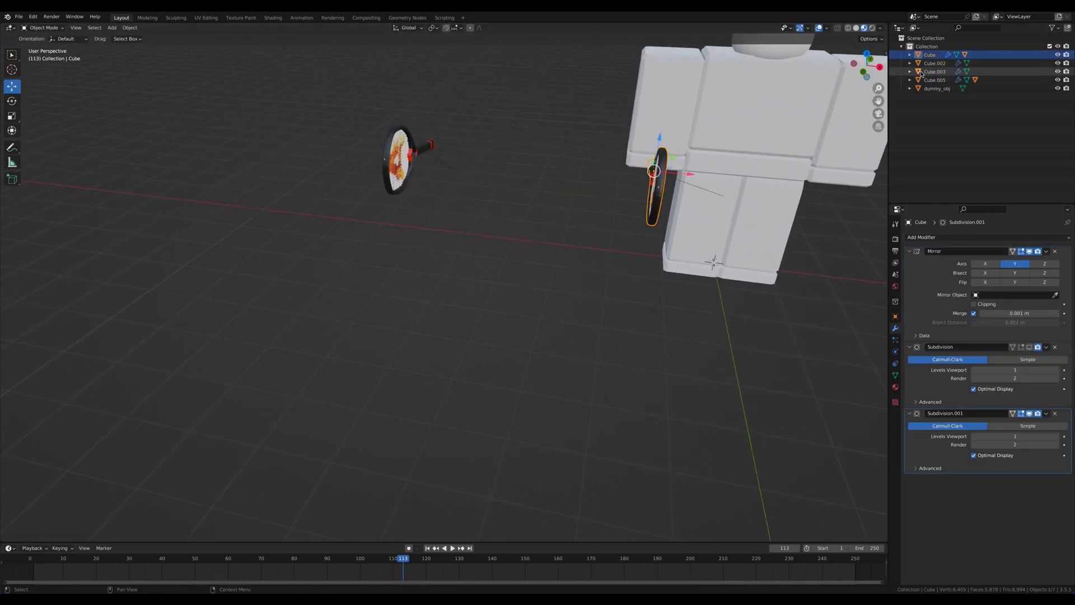
{"action": "scroll", "coordinate": [666, 185], "scroll_direction": "left", "scroll_amount": 10}
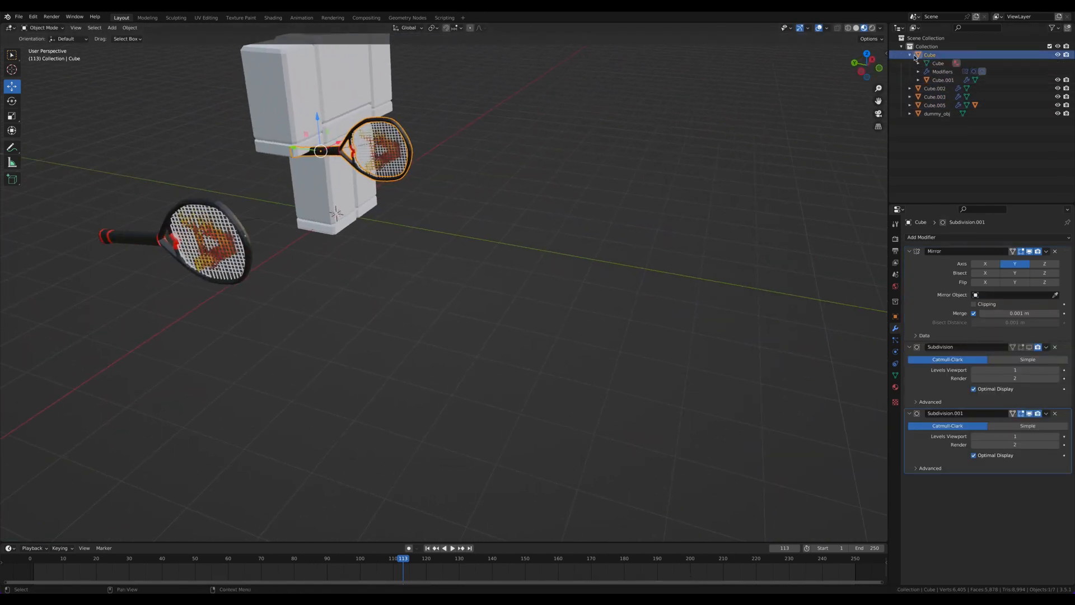
{"action": "left_click", "coordinate": [920, 64]}
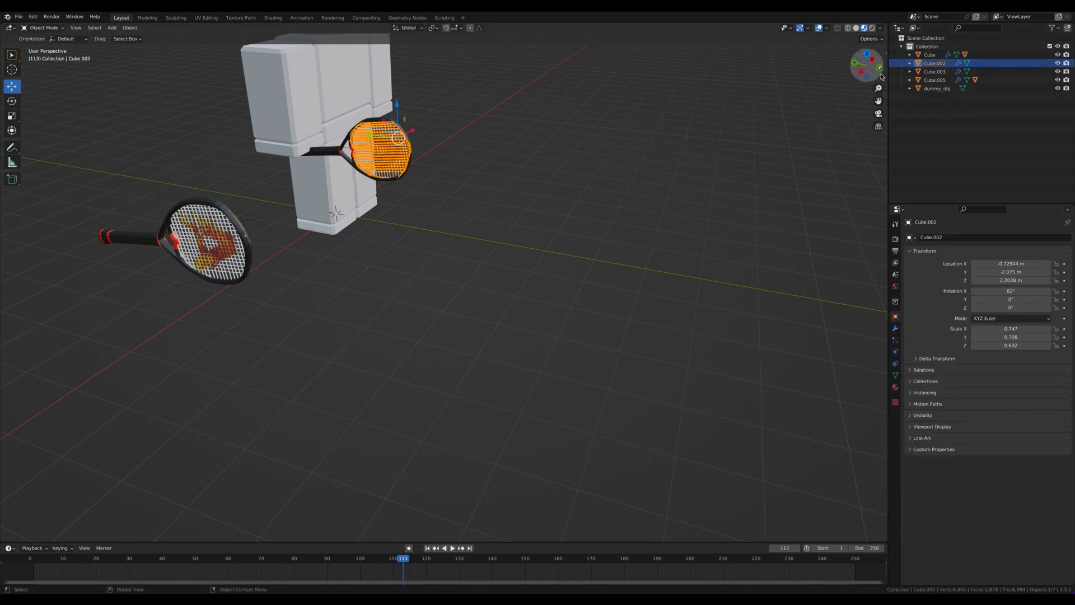
{"action": "left_click", "coordinate": [930, 73]}
{"action": "left_click", "coordinate": [934, 89]}
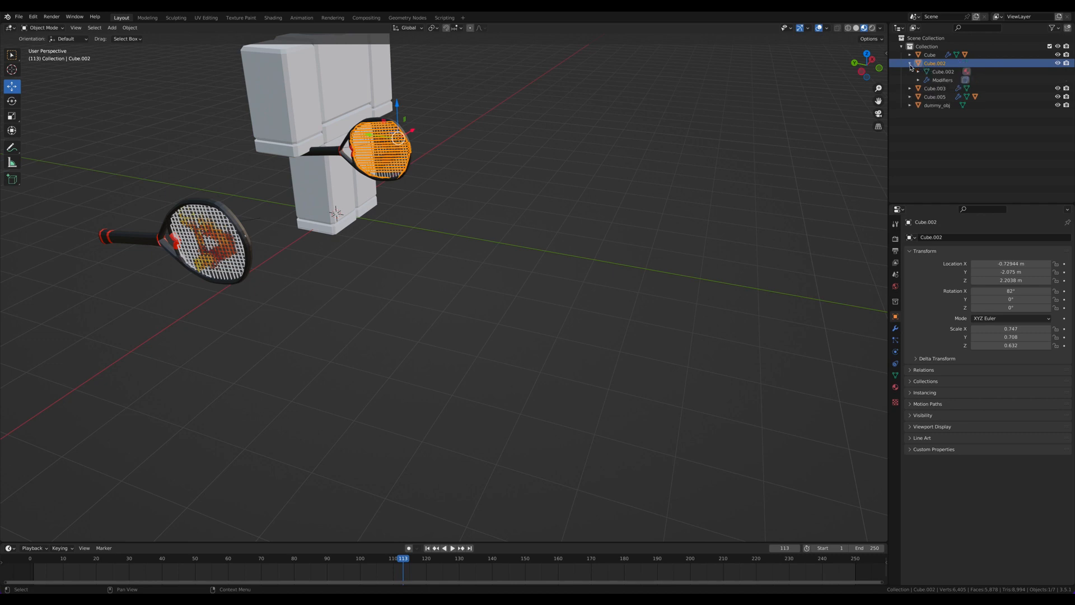
Parent the held racket's strings to its frame and rename the frame Tennis Racket 1
{"action": "left_click", "coordinate": [748, 87]}
{"action": "middle_click_drag", "start_coordinate": [747, 87], "coordinate": [775, 101]}
{"action": "middle_click_drag", "start_coordinate": [679, 119], "coordinate": [875, 63]}
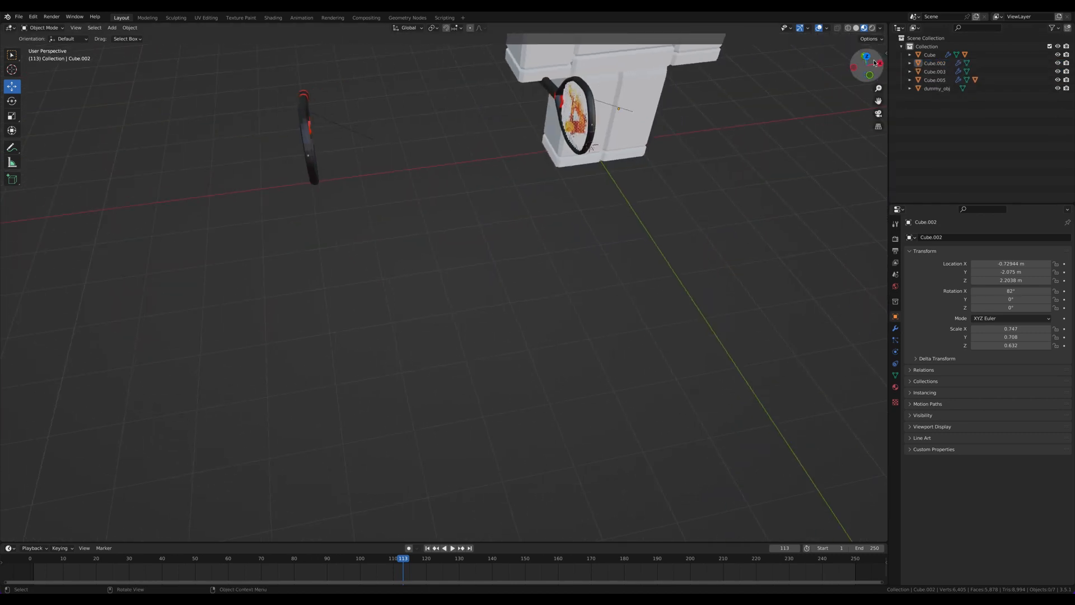
{"action": "left_click_drag", "start_coordinate": [614, 94], "coordinate": [638, 90]}
{"action": "key", "text": "ctrl+z"}
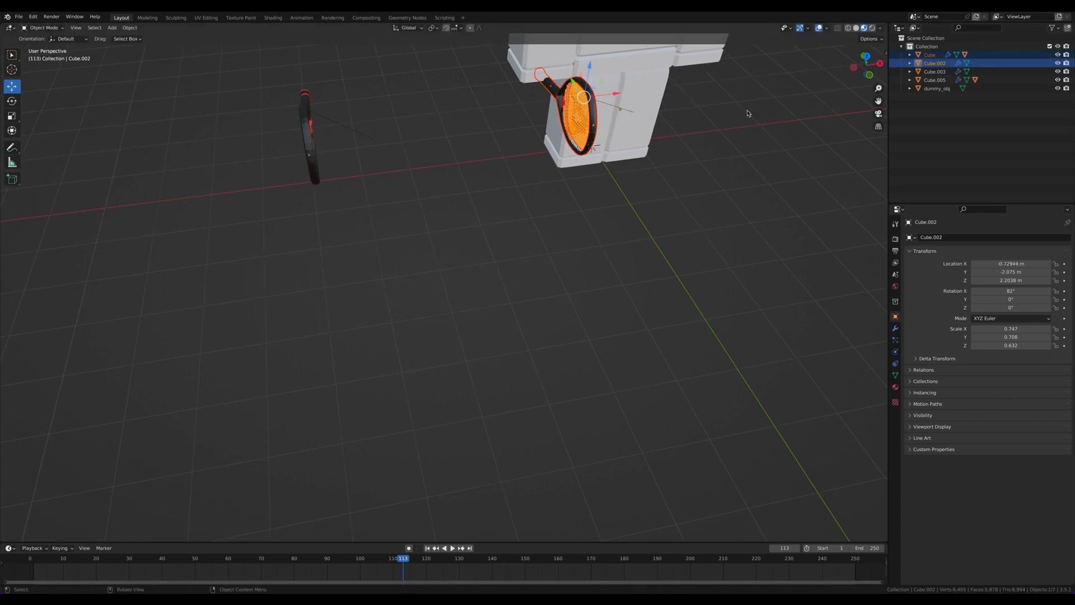
{"action": "middle_click_drag", "start_coordinate": [688, 97], "coordinate": [484, 109]}
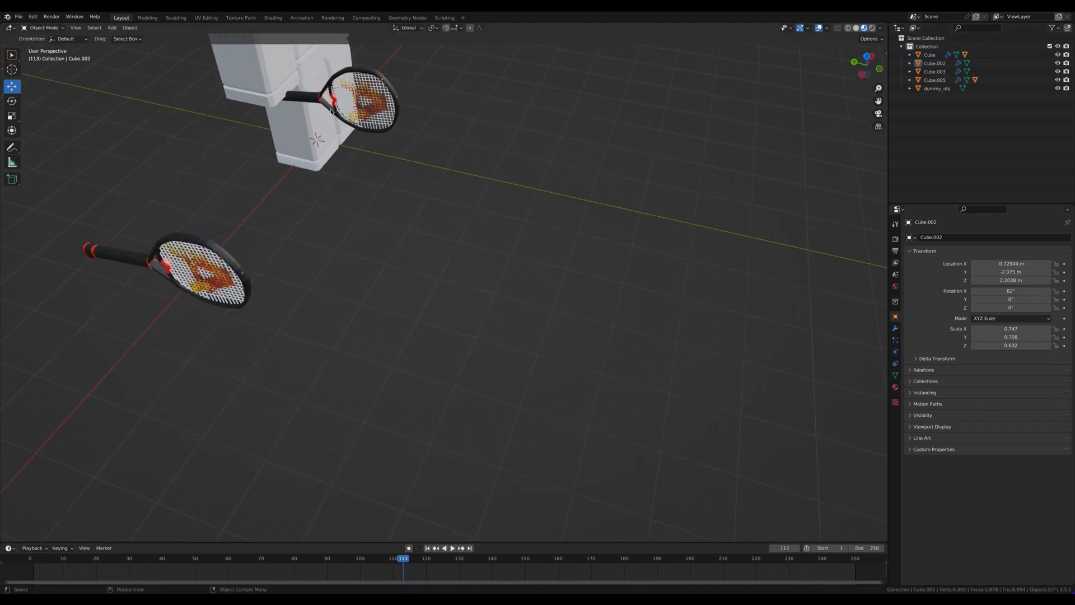
{"action": "middle_click_drag", "start_coordinate": [331, 111], "coordinate": [341, 109]}
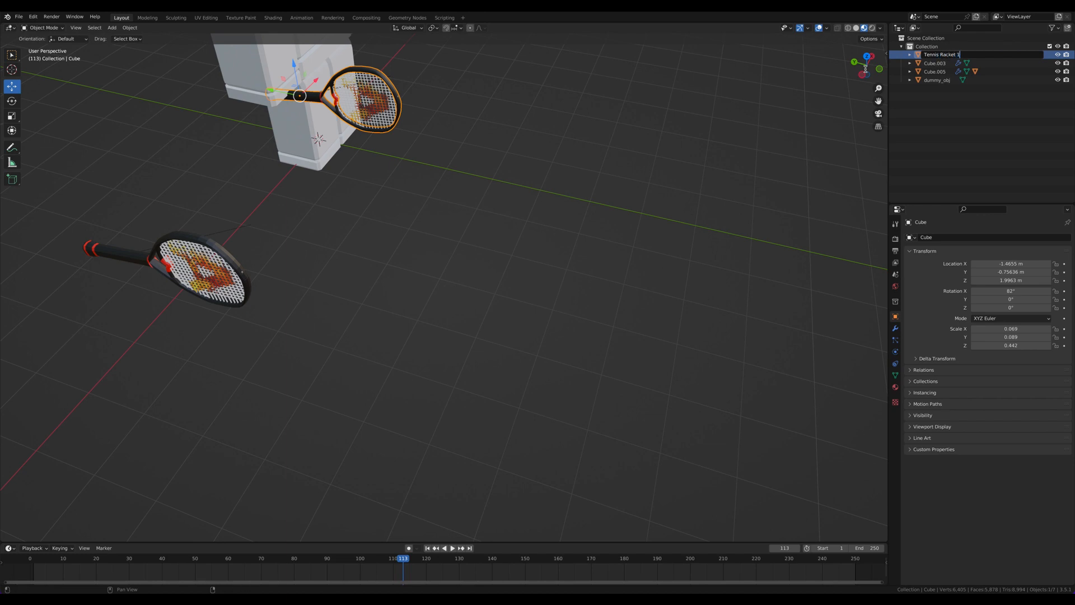
Parent the duplicate racket's strings to its frame and rename the frame Backup tennis racket
{"action": "middle_click_drag", "start_coordinate": [510, 107], "coordinate": [522, 104]}
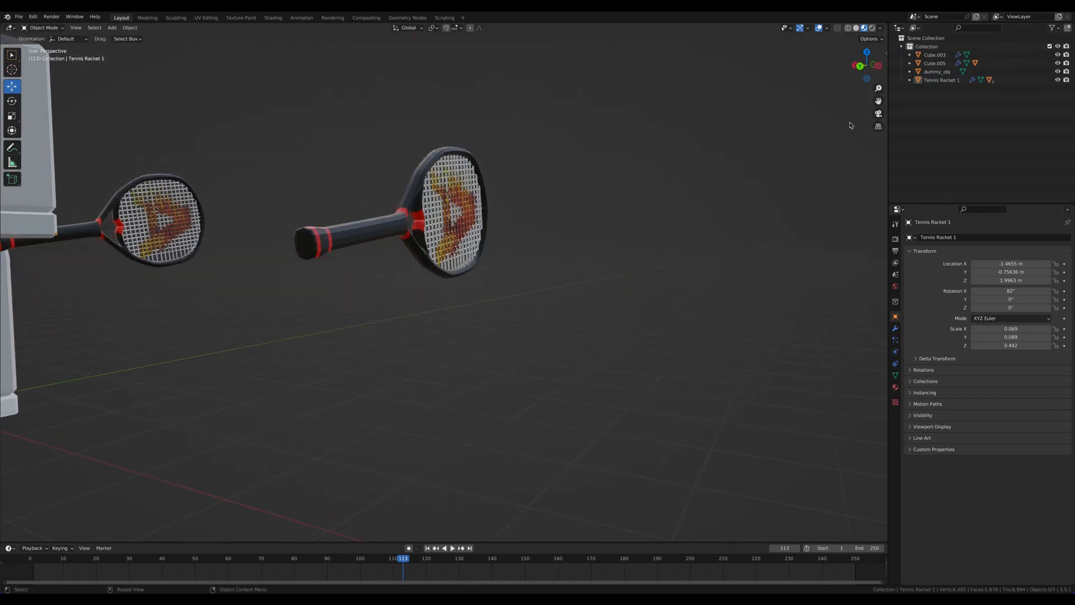
{"action": "left_click", "coordinate": [935, 55]}
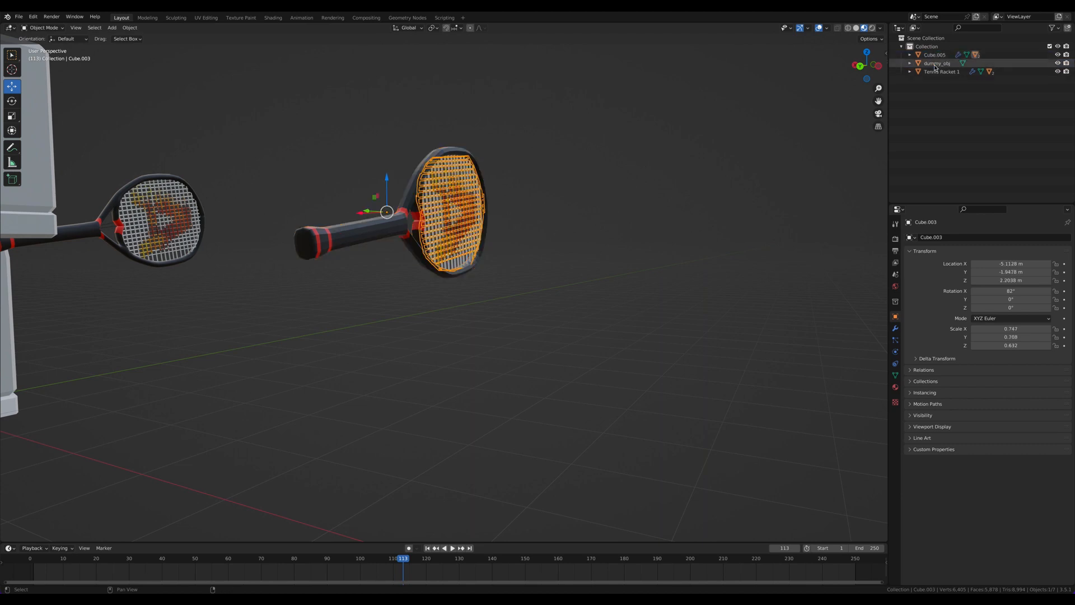
{"action": "left_click", "coordinate": [938, 56]}
{"action": "right_click", "coordinate": [939, 57]}
{"action": "key", "text": "Escape"}
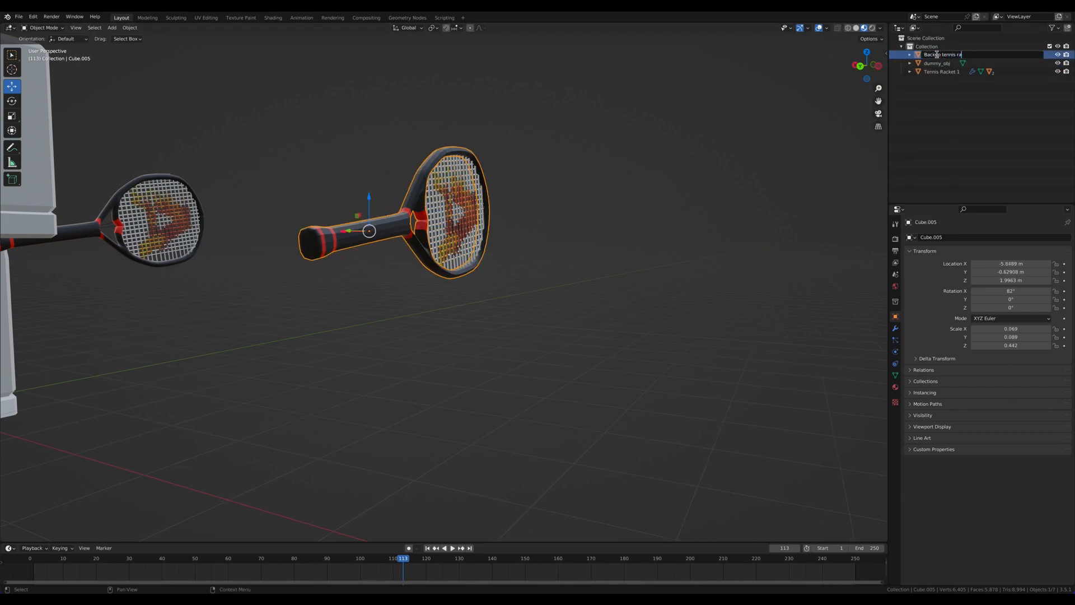
{"action": "key", "text": "Return"}
Try enlarging the held racket's frame slightly and undo the resize
{"action": "middle_click_drag", "start_coordinate": [762, 112], "coordinate": [511, 216]}
{"action": "scroll", "coordinate": [569, 158], "scroll_direction": "up", "scroll_amount": 5, "text": "ctrl"}
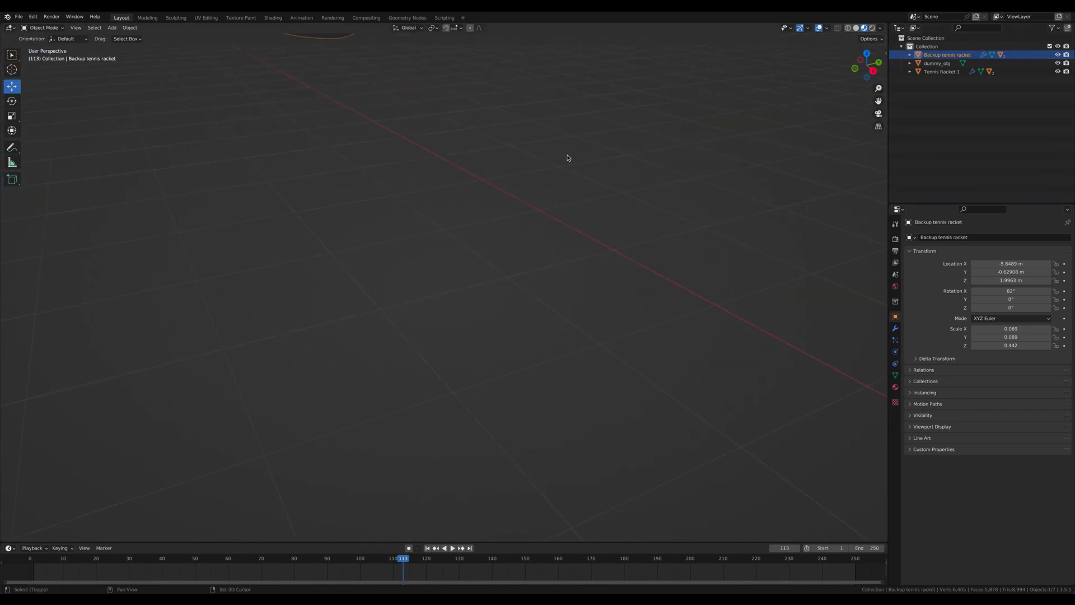
{"action": "scroll", "coordinate": [568, 156], "scroll_direction": "down", "scroll_amount": 4, "text": "ctrl"}
{"action": "scroll", "coordinate": [569, 157], "scroll_direction": "up", "scroll_amount": 5, "text": "ctrl"}
{"action": "scroll", "coordinate": [569, 156], "scroll_direction": "right", "scroll_amount": 5, "text": "shift"}
{"action": "scroll", "coordinate": [573, 151], "scroll_direction": "down", "scroll_amount": 3, "text": "shift"}
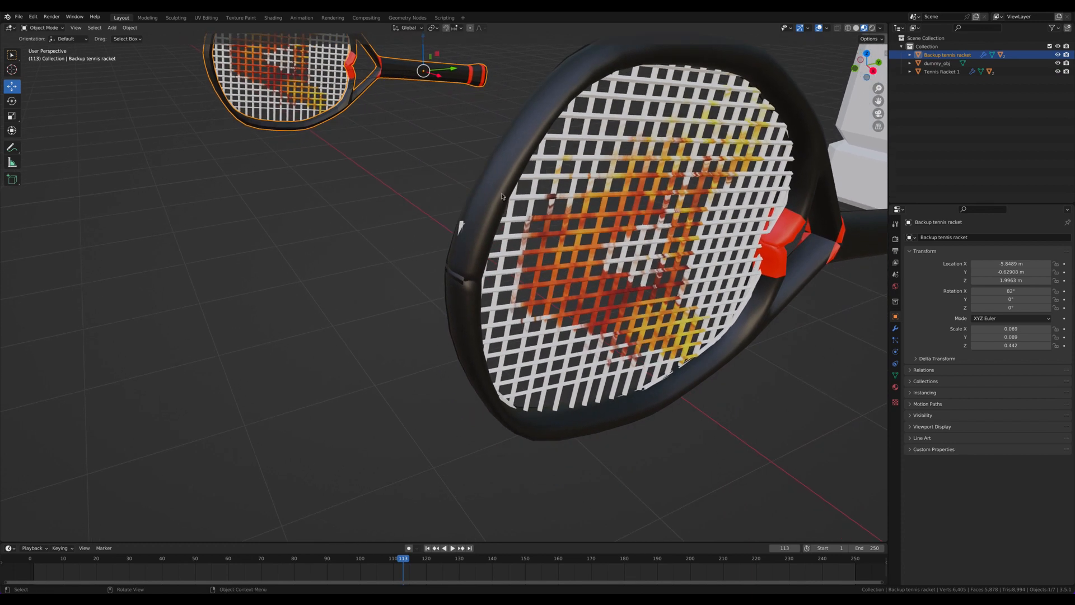
{"action": "left_click", "coordinate": [473, 228]}
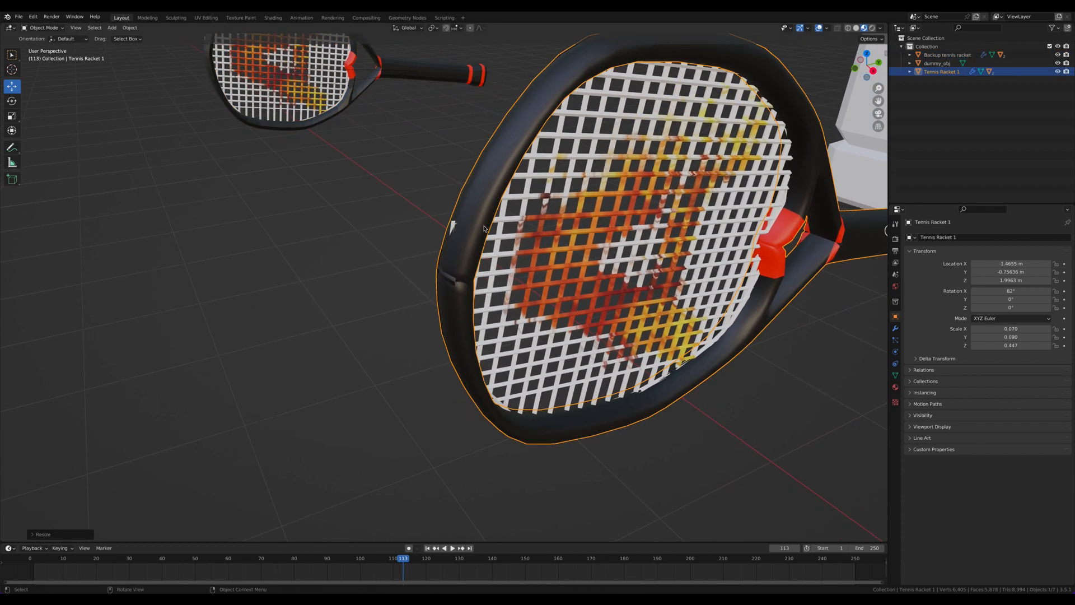
{"action": "right_click", "coordinate": [938, 73]}
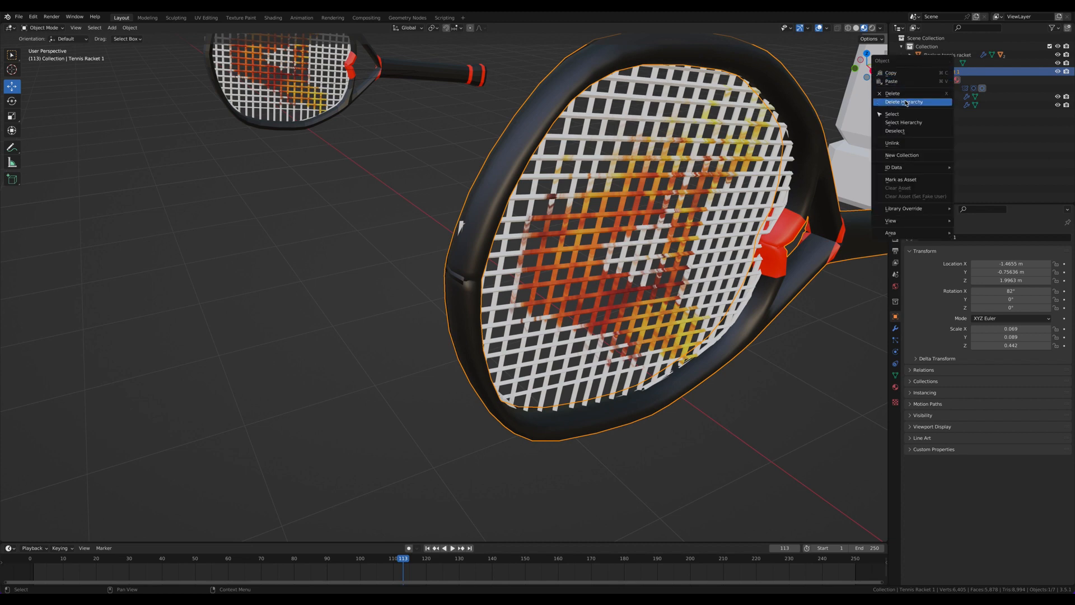
Delete the edge of the held racket's string mesh that pokes through the outer side of the frame, and return to Object Mode
{"action": "mouse_move", "coordinate": [549, 120]}
{"action": "middle_mouse_down"}
{"action": "mouse_move", "coordinate": [607, 128]}
{"action": "mouse_move", "coordinate": [540, 107]}
{"action": "middle_mouse_up"}
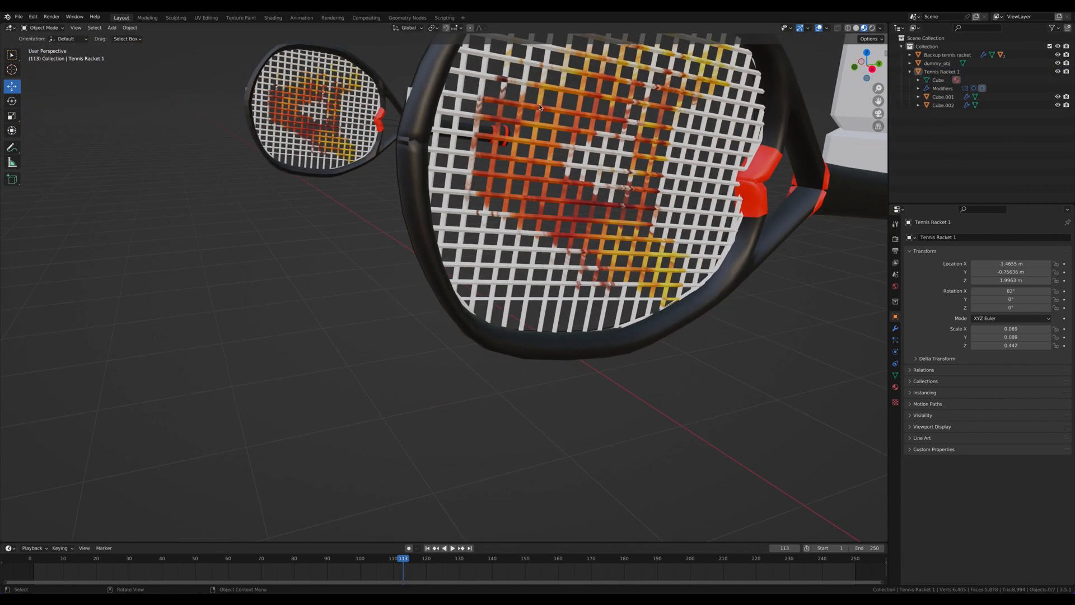
{"action": "scroll", "coordinate": [448, 92], "scroll_direction": "up", "scroll_amount": 2}
{"action": "scroll", "coordinate": [448, 93], "scroll_direction": "down", "scroll_amount": 2}
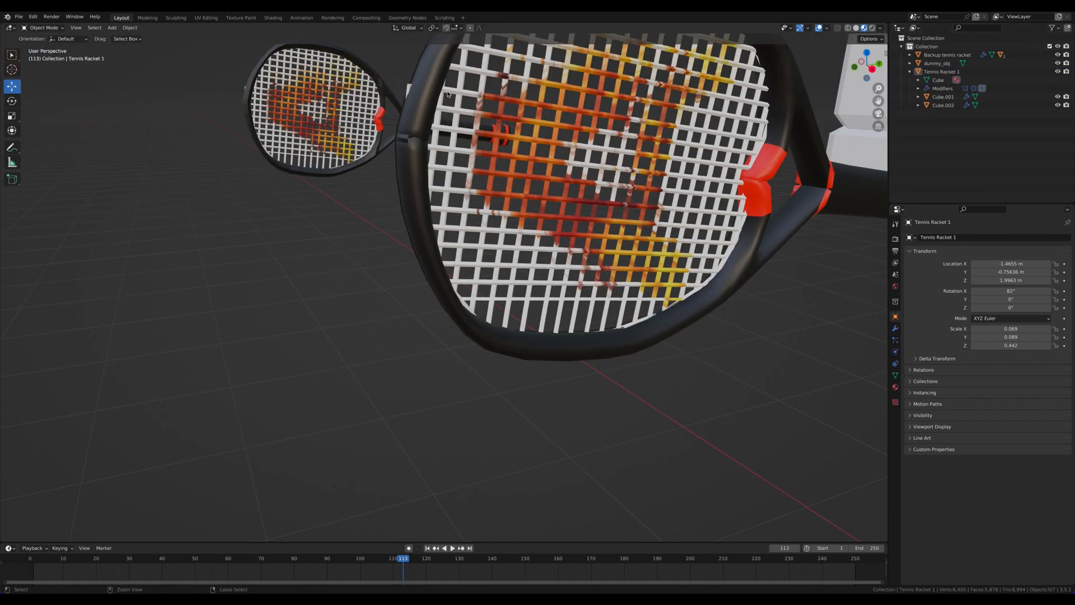
{"action": "scroll", "coordinate": [448, 93], "scroll_direction": "up", "scroll_amount": 1}
{"action": "middle_click_drag", "start_coordinate": [448, 70], "coordinate": [413, 93], "text": "shift"}
{"action": "scroll", "coordinate": [413, 93], "scroll_direction": "up", "scroll_amount": 3}
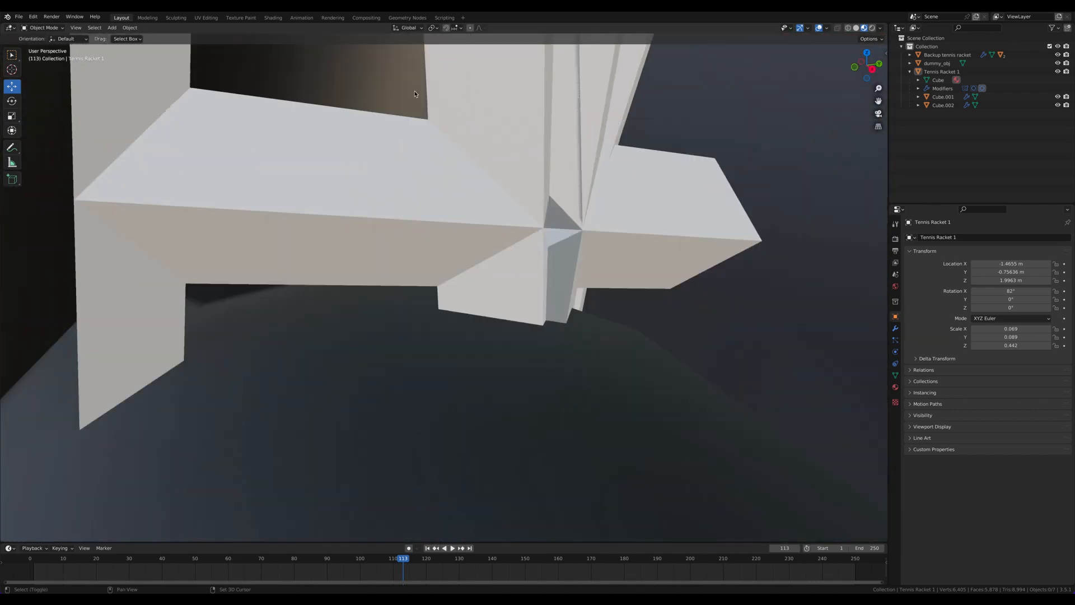
{"action": "scroll", "coordinate": [416, 92], "scroll_direction": "down", "scroll_amount": 2}
{"action": "scroll", "coordinate": [416, 92], "scroll_direction": "down", "scroll_amount": 2}
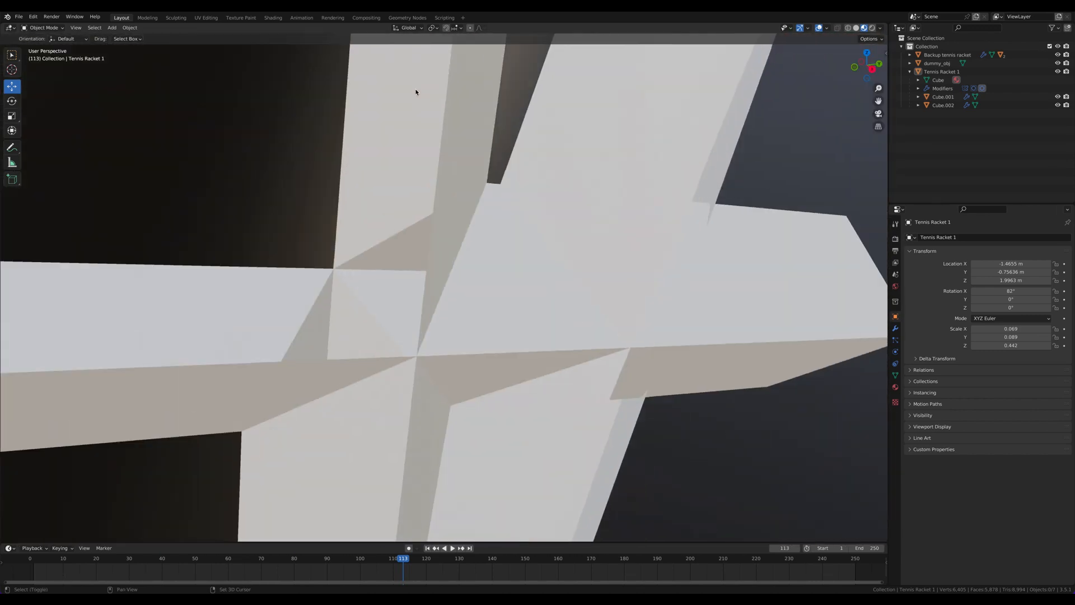
{"action": "left_click", "coordinate": [401, 225]}
{"action": "key", "text": "Tab"}
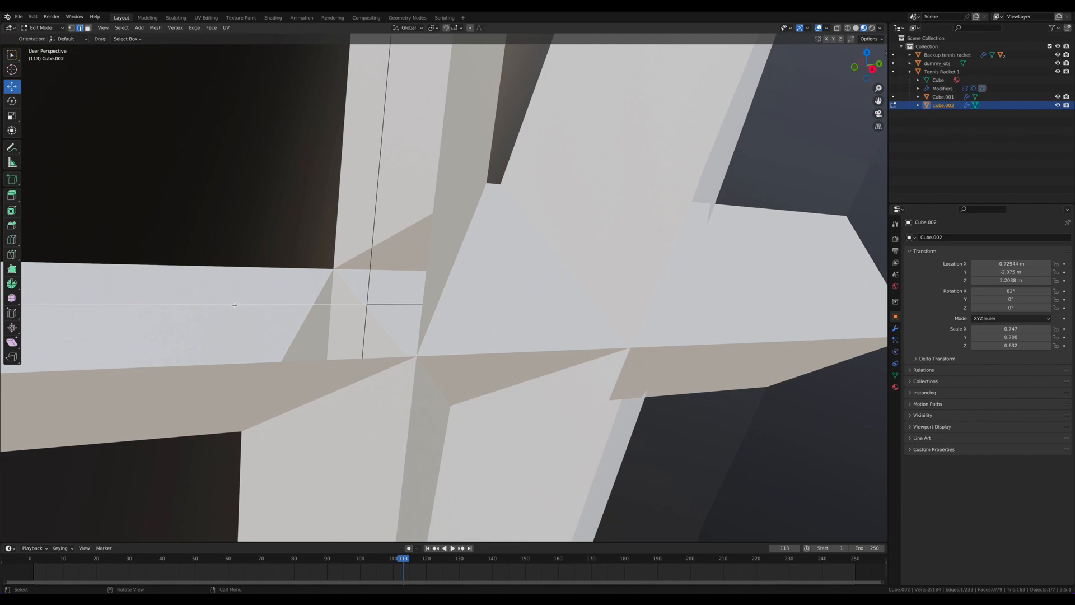
{"action": "key", "text": "x"}
{"action": "left_click", "coordinate": [230, 313]}
{"action": "scroll", "coordinate": [228, 312], "scroll_direction": "down", "scroll_amount": 4}
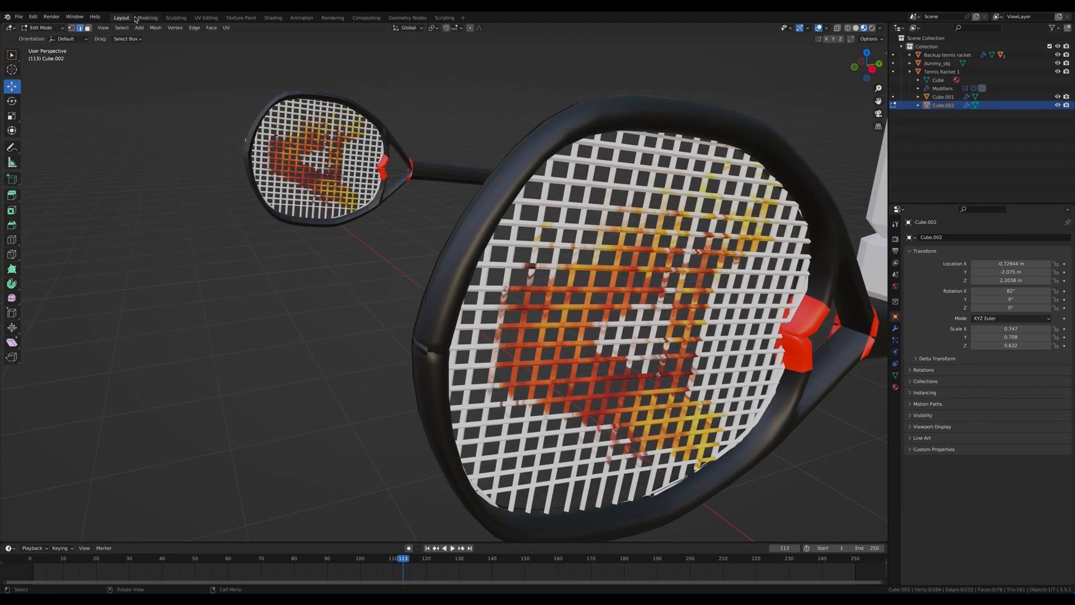
{"action": "key", "text": "Tab"}
{"action": "scroll", "coordinate": [167, 220], "scroll_direction": "up", "scroll_amount": 3}
{"action": "left_click", "coordinate": [167, 221]}
Inspect the held racket and its backup from close up, behind and around the dummy
{"action": "scroll", "coordinate": [168, 220], "scroll_direction": "down", "scroll_amount": 3}
{"action": "scroll", "coordinate": [167, 220], "scroll_direction": "down", "scroll_amount": 5, "text": "ctrl"}
{"action": "scroll", "coordinate": [168, 217], "scroll_direction": "up", "scroll_amount": 5, "text": "ctrl"}
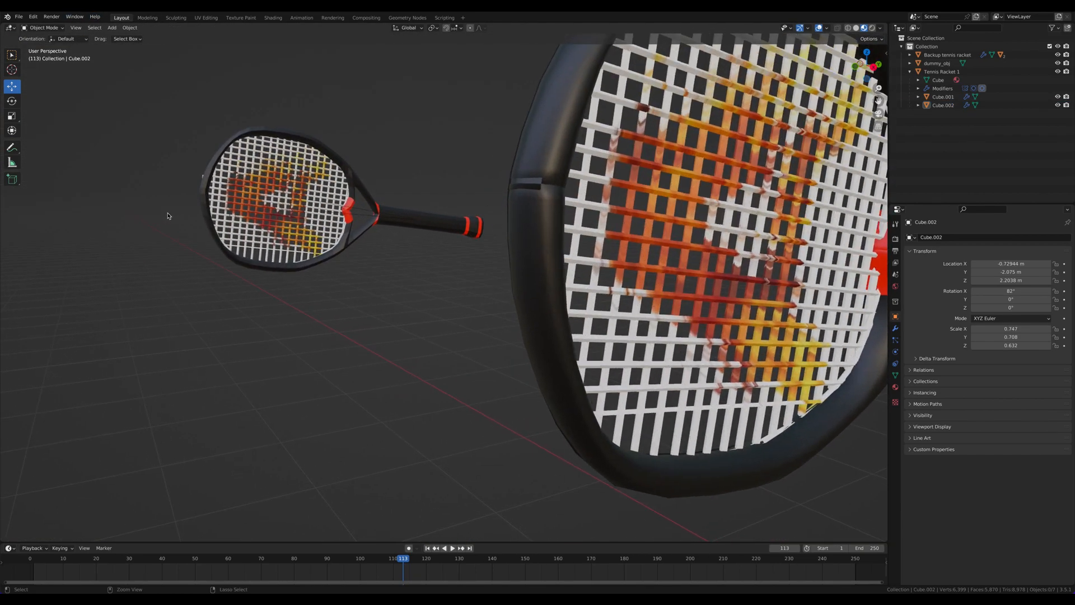
{"action": "scroll", "coordinate": [168, 215], "scroll_direction": "up", "scroll_amount": 5}
{"action": "scroll", "coordinate": [168, 214], "scroll_direction": "down", "scroll_amount": 5, "text": "ctrl"}
{"action": "scroll", "coordinate": [167, 211], "scroll_direction": "left", "scroll_amount": 10}
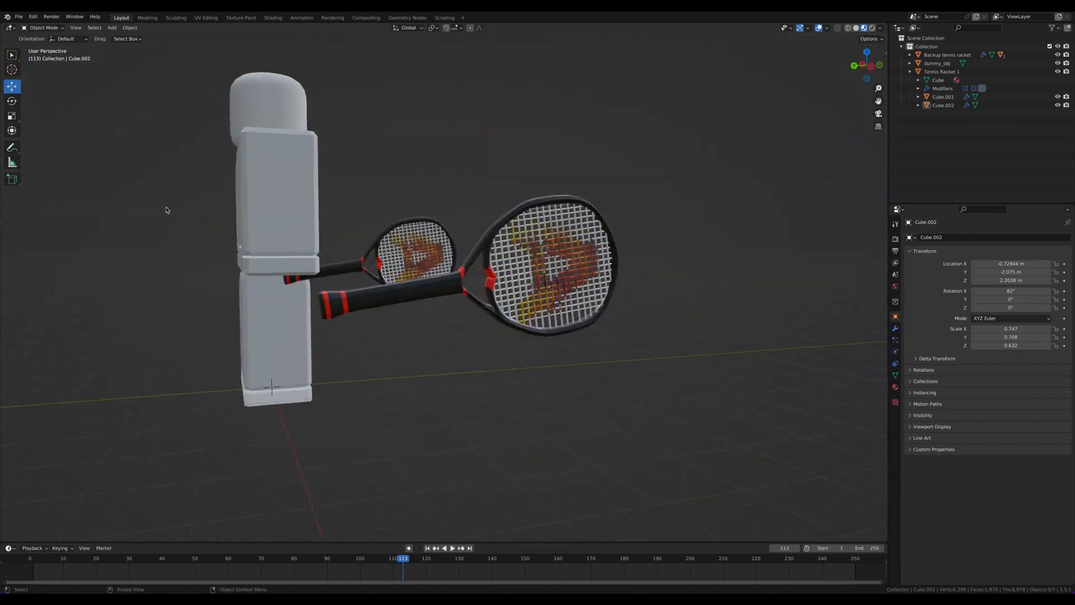
{"action": "scroll", "coordinate": [167, 210], "scroll_direction": "down", "scroll_amount": 10}
{"action": "scroll", "coordinate": [167, 209], "scroll_direction": "right", "scroll_amount": 10}
{"action": "scroll", "coordinate": [167, 208], "scroll_direction": "left", "scroll_amount": 15}
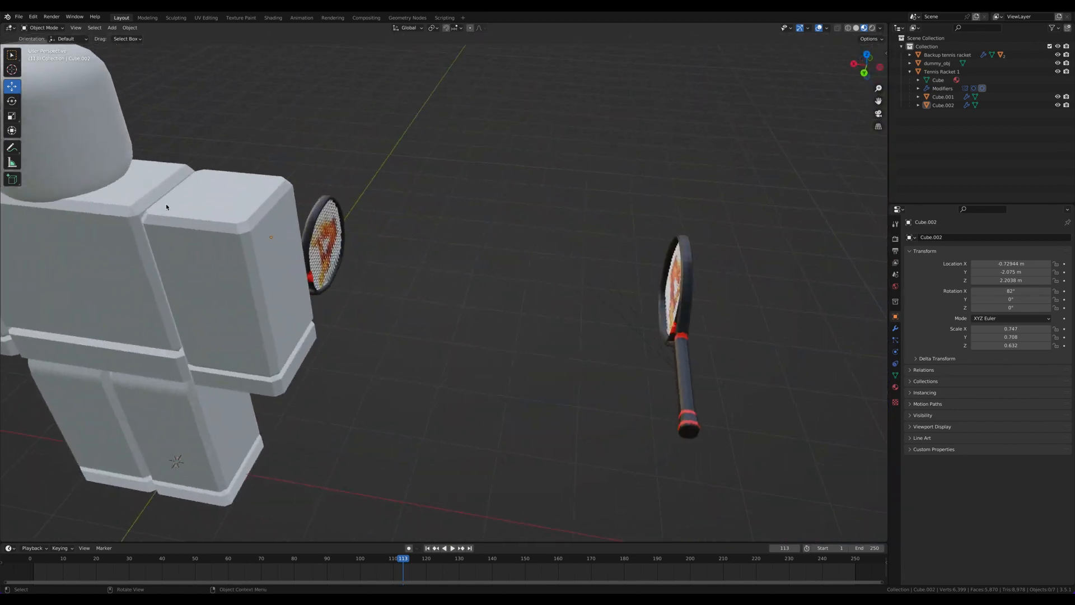
{"action": "scroll", "coordinate": [167, 207], "scroll_direction": "left", "scroll_amount": 15}
{"action": "scroll", "coordinate": [167, 207], "scroll_direction": "right", "scroll_amount": 5, "text": "shift"}
{"action": "scroll", "coordinate": [168, 206], "scroll_direction": "left", "scroll_amount": 8, "text": "shift"}
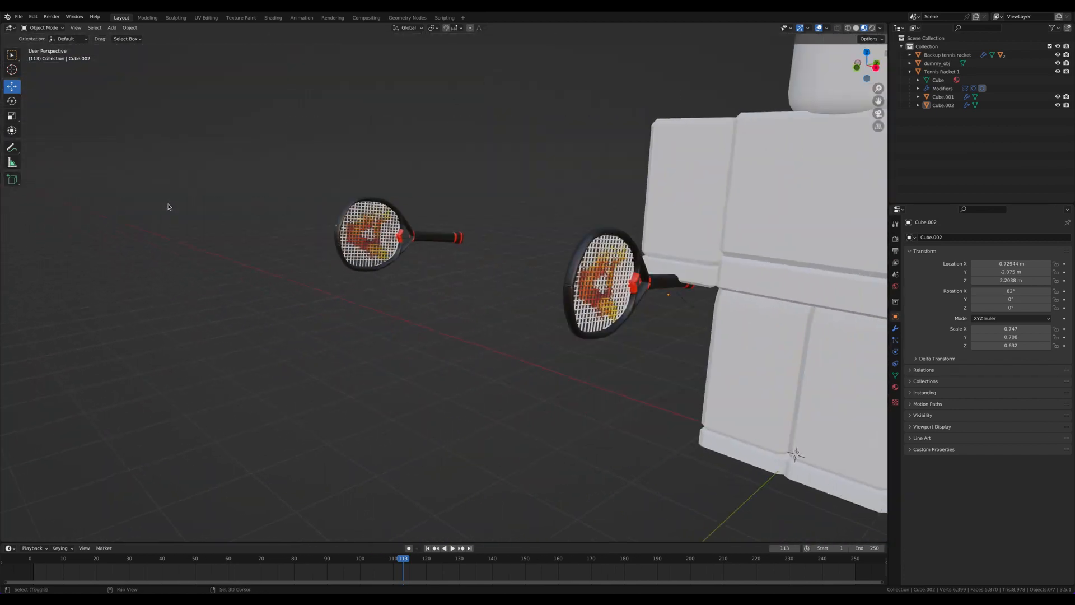
{"action": "scroll", "coordinate": [168, 207], "scroll_direction": "right", "scroll_amount": 5, "text": "shift"}
{"action": "scroll", "coordinate": [168, 207], "scroll_direction": "left", "scroll_amount": 10, "text": "shift"}
{"action": "scroll", "coordinate": [172, 207], "scroll_direction": "right", "scroll_amount": 12, "text": "shift"}
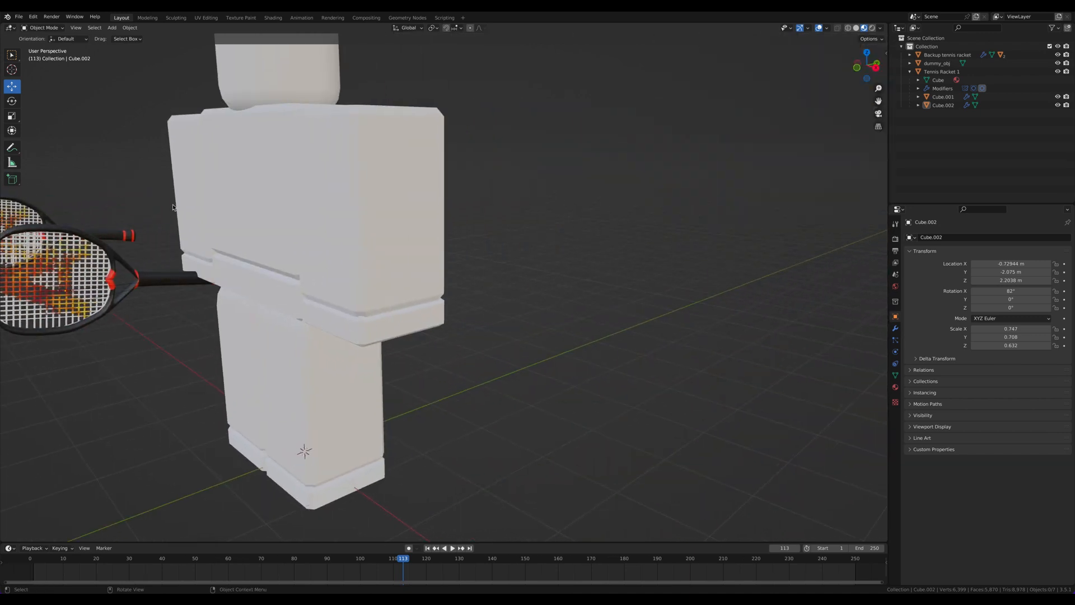
Examine from the front and side how the racket sits in the dummy's hand
{"action": "scroll", "coordinate": [261, 230], "scroll_direction": "left", "scroll_amount": 12}
{"action": "scroll", "coordinate": [260, 231], "scroll_direction": "down", "scroll_amount": 8, "text": "ctrl"}
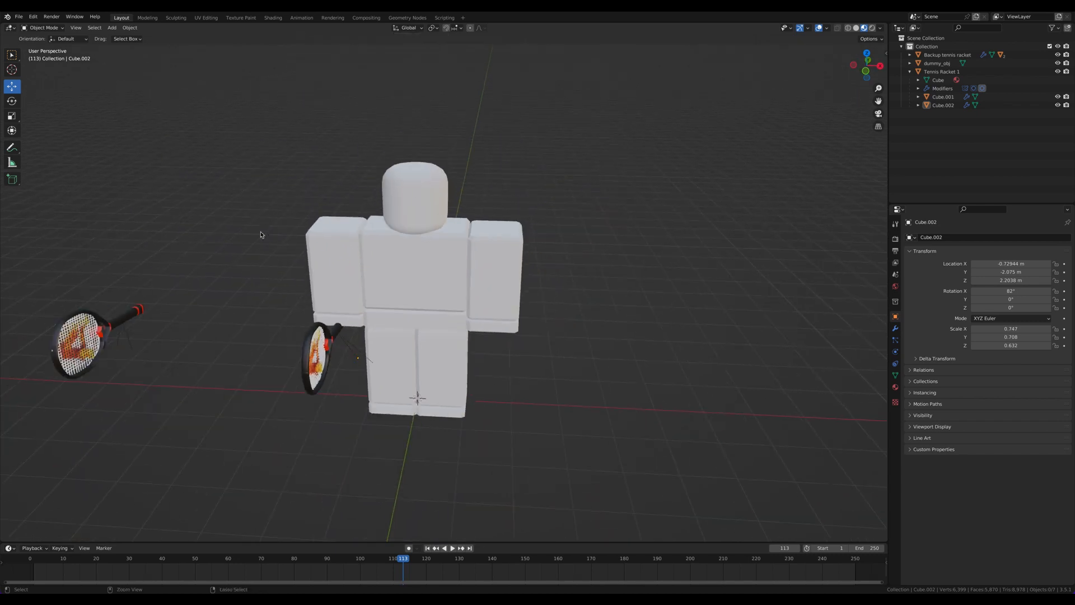
{"action": "scroll", "coordinate": [260, 232], "scroll_direction": "up", "scroll_amount": 5, "text": "ctrl"}
{"action": "scroll", "coordinate": [261, 233], "scroll_direction": "left", "scroll_amount": 6}
{"action": "scroll", "coordinate": [431, 277], "scroll_direction": "right", "scroll_amount": 8}
{"action": "key", "text": "space"}
{"action": "key", "text": "space"}
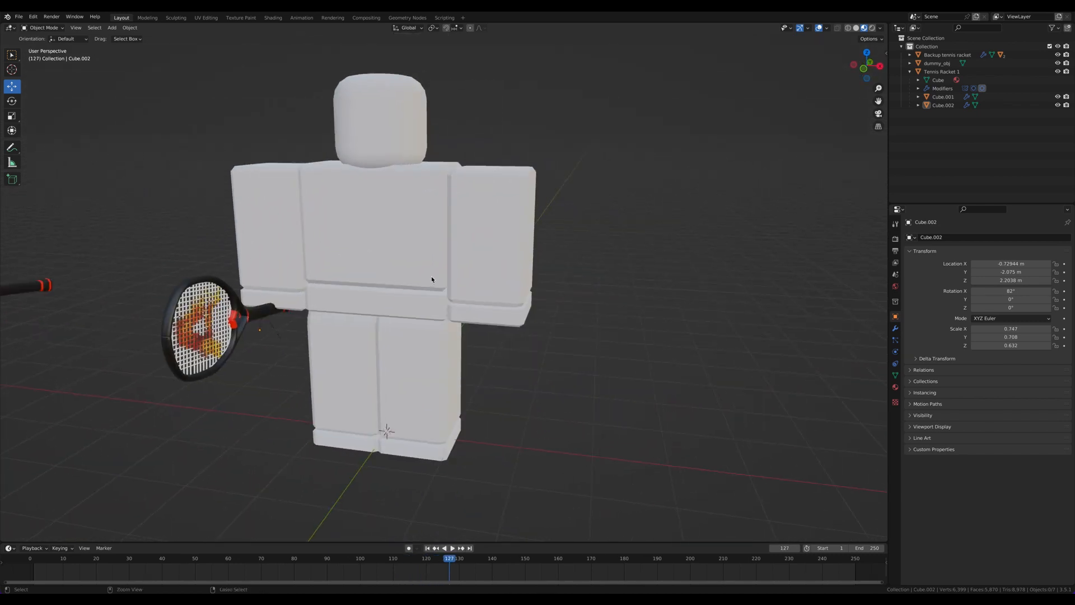
{"action": "scroll", "coordinate": [426, 271], "scroll_direction": "down", "scroll_amount": 10, "text": "ctrl"}
{"action": "scroll", "coordinate": [426, 270], "scroll_direction": "up", "scroll_amount": 7, "text": "ctrl"}
{"action": "scroll", "coordinate": [426, 270], "scroll_direction": "right", "scroll_amount": 10}
{"action": "scroll", "coordinate": [427, 273], "scroll_direction": "left", "scroll_amount": 15}
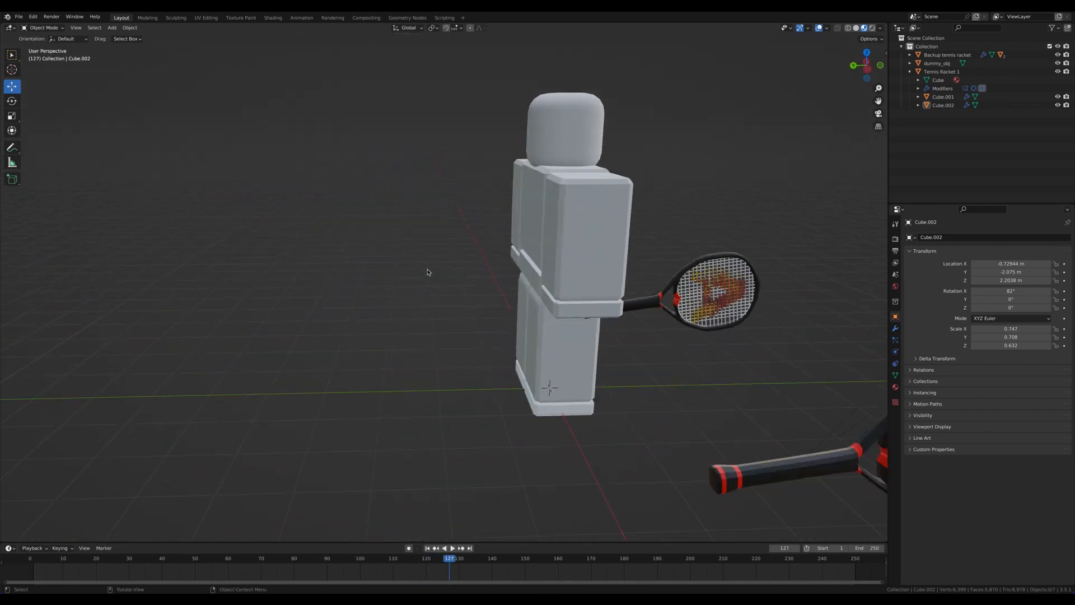
{"action": "scroll", "coordinate": [436, 273], "scroll_direction": "right", "scroll_amount": 8}
{"action": "scroll", "coordinate": [450, 272], "scroll_direction": "left", "scroll_amount": 3}
{"action": "scroll", "coordinate": [451, 272], "scroll_direction": "up", "scroll_amount": 10}
{"action": "scroll", "coordinate": [451, 272], "scroll_direction": "down", "scroll_amount": 12}
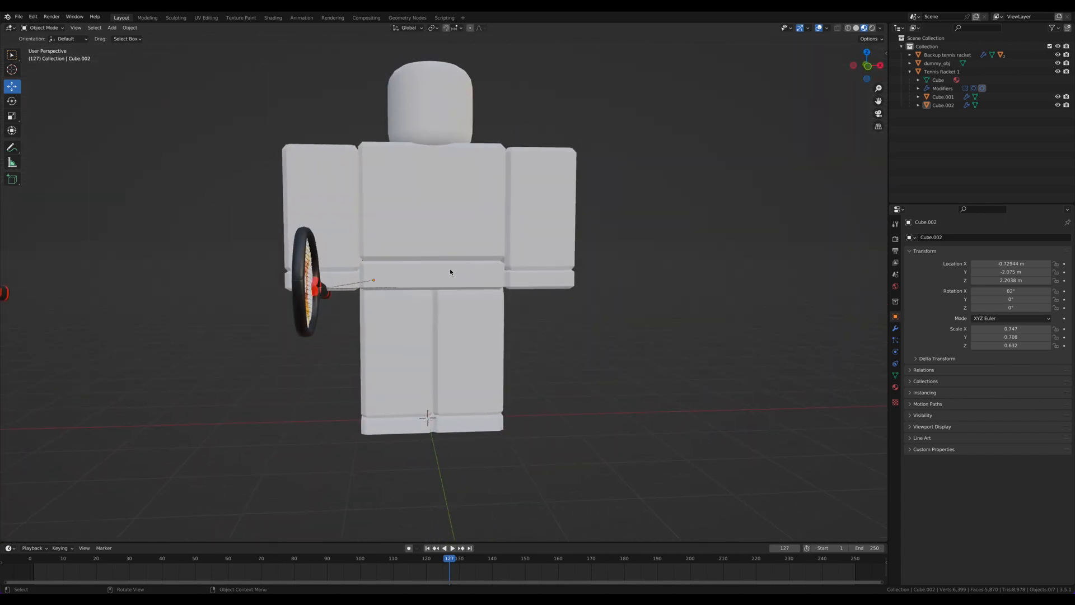
Select the faces of the dummy's head in Edit Mode
{"action": "left_click", "coordinate": [451, 271]}
{"action": "left_click", "coordinate": [923, 72]}
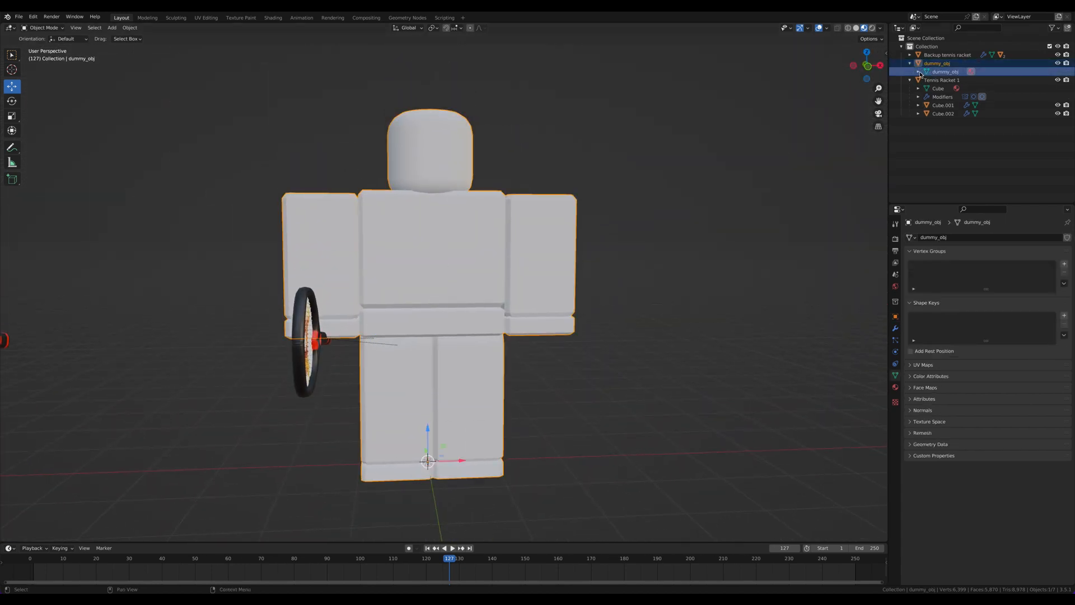
{"action": "left_click", "coordinate": [919, 71]}
{"action": "key", "text": "Tab"}
{"action": "left_click", "coordinate": [88, 28]}
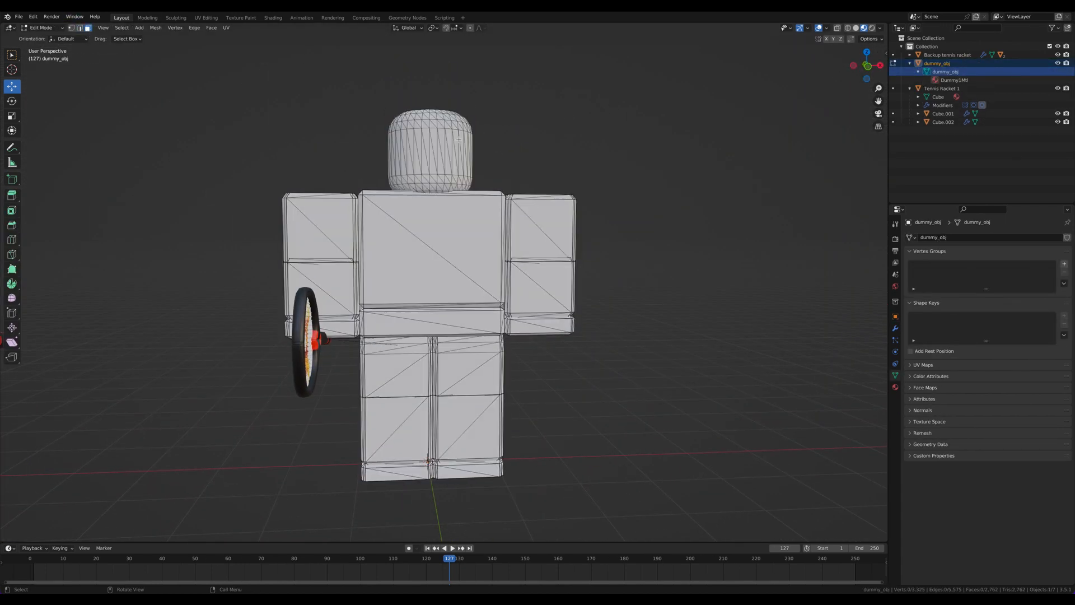
{"action": "middle_click_drag", "start_coordinate": [423, 116], "coordinate": [415, 186], "text": "ctrl"}
{"action": "left_click", "coordinate": [415, 183]}
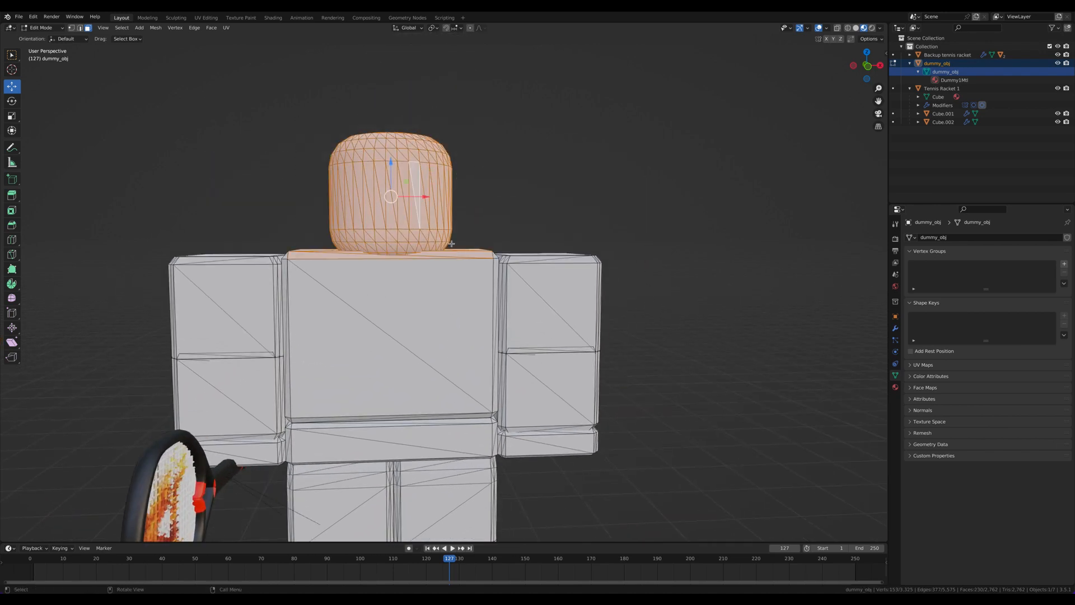
Try scaling the selected head faces and moving them upward, undo both changes and return to Object Mode
{"action": "key", "text": "s"}
{"action": "left_click", "coordinate": [462, 185]}
{"action": "left_click_drag", "start_coordinate": [391, 161], "coordinate": [391, 135]}
{"action": "left_click", "coordinate": [593, 198]}
{"action": "scroll", "coordinate": [557, 230], "scroll_direction": "down", "scroll_amount": 5}
{"action": "middle_click_drag", "start_coordinate": [555, 230], "coordinate": [555, 228]}
{"action": "key", "text": "ctrl+z"}
{"action": "key", "text": "ctrl+z"}
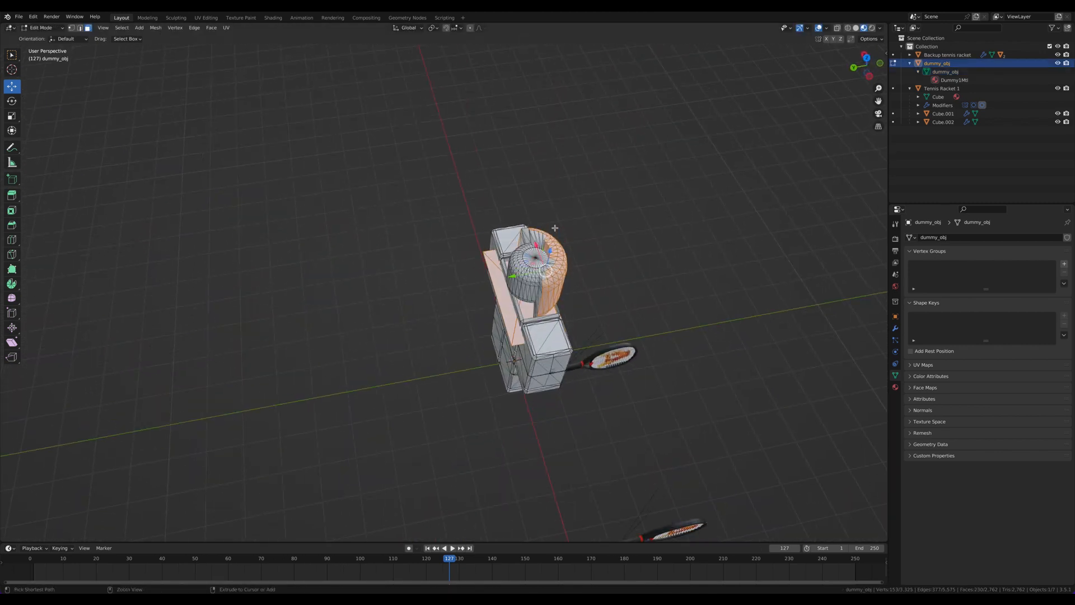
{"action": "key", "text": "Tab"}
{"action": "middle_click_drag", "start_coordinate": [738, 280], "coordinate": [642, 284]}
{"action": "scroll", "coordinate": [644, 286], "scroll_direction": "up", "scroll_amount": 4}
{"action": "scroll", "coordinate": [642, 284], "scroll_direction": "down", "scroll_amount": 3}
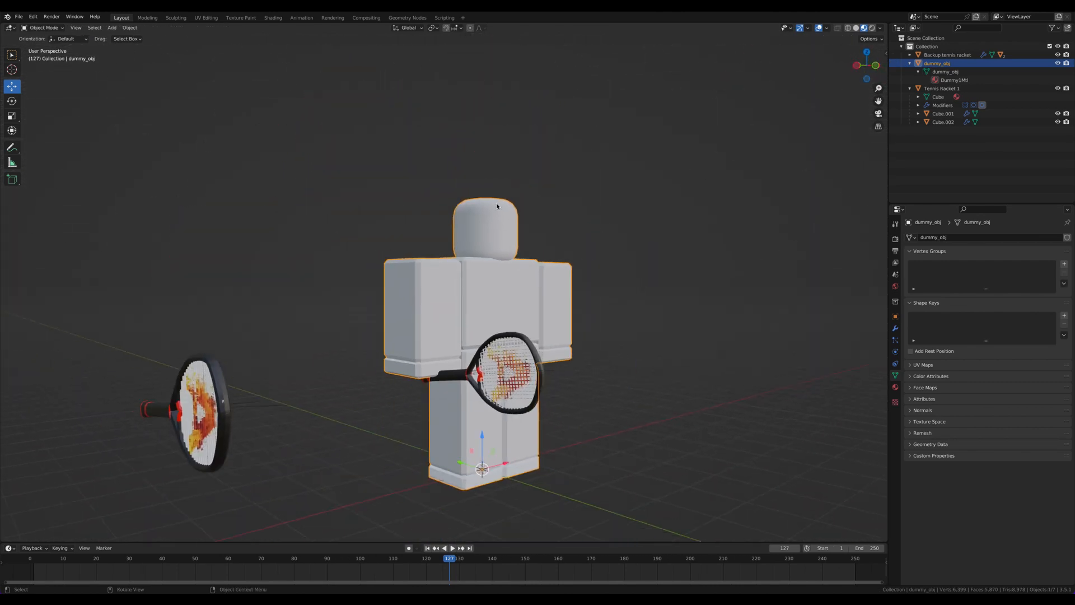